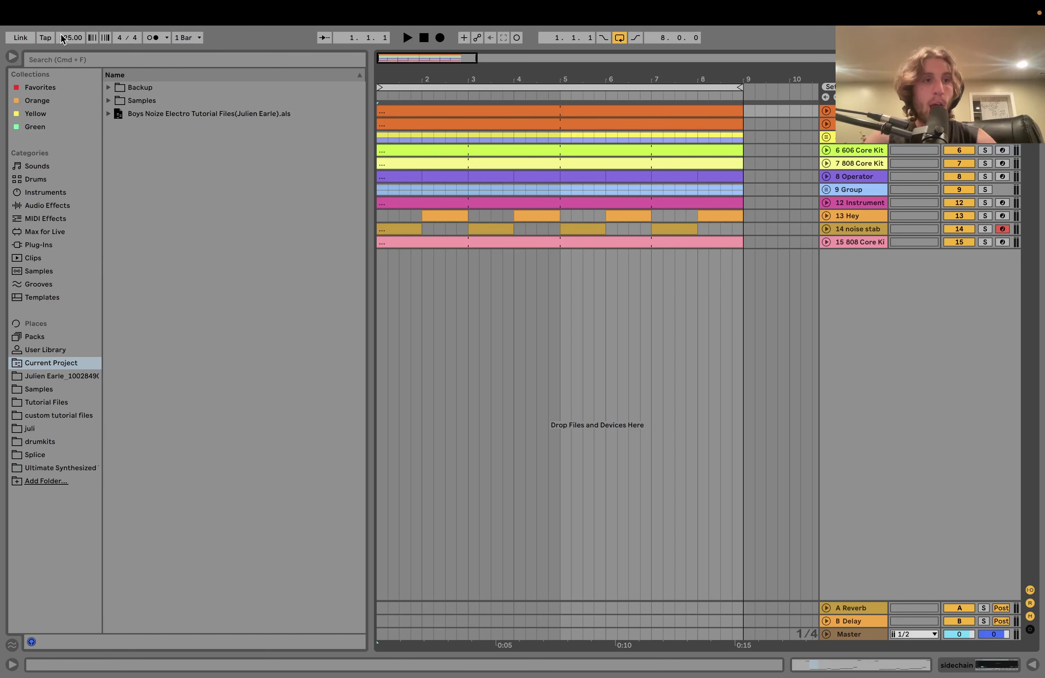
Step: Unfold the first (sidechain) track, show its device chain and play the arrangement briefly from the start
click(775, 124)
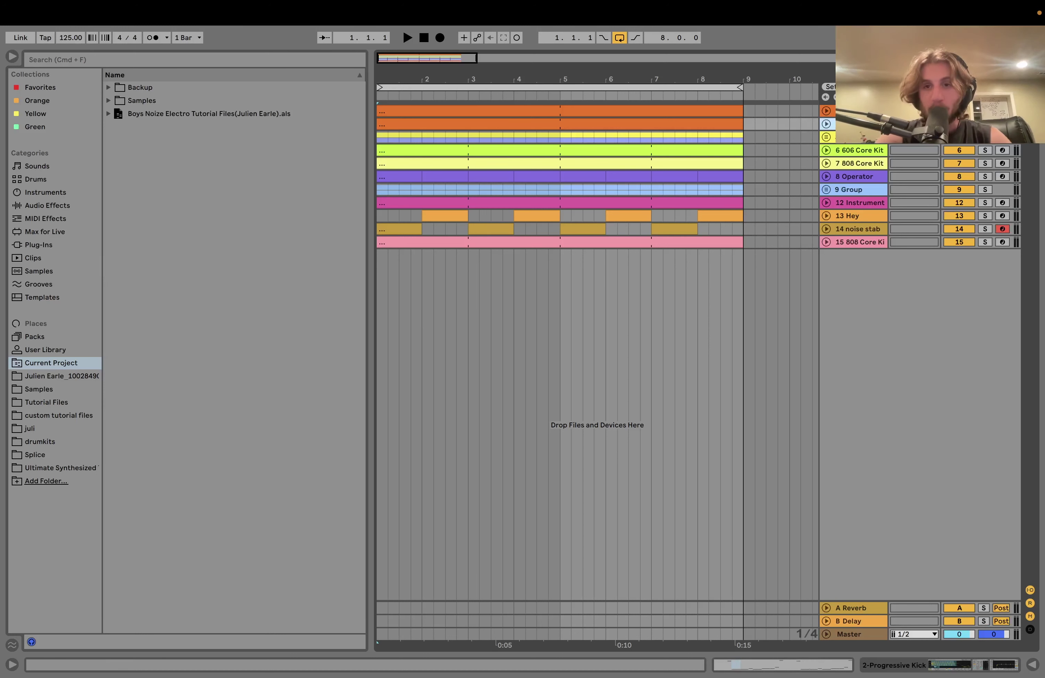
click(775, 111)
click(826, 111)
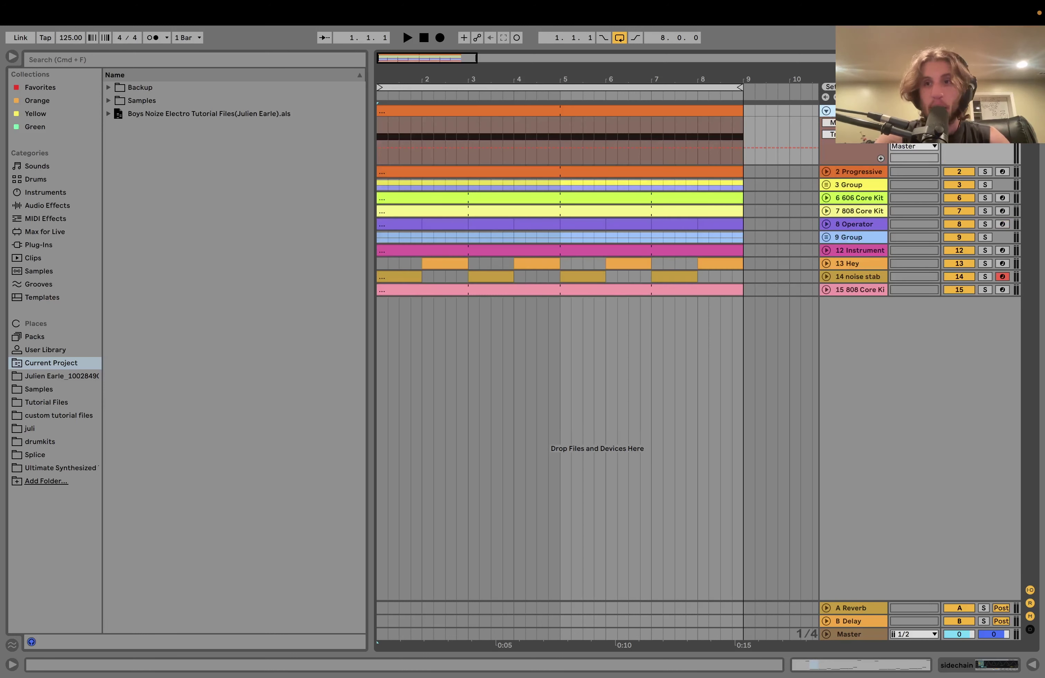
key(super+alt+l)
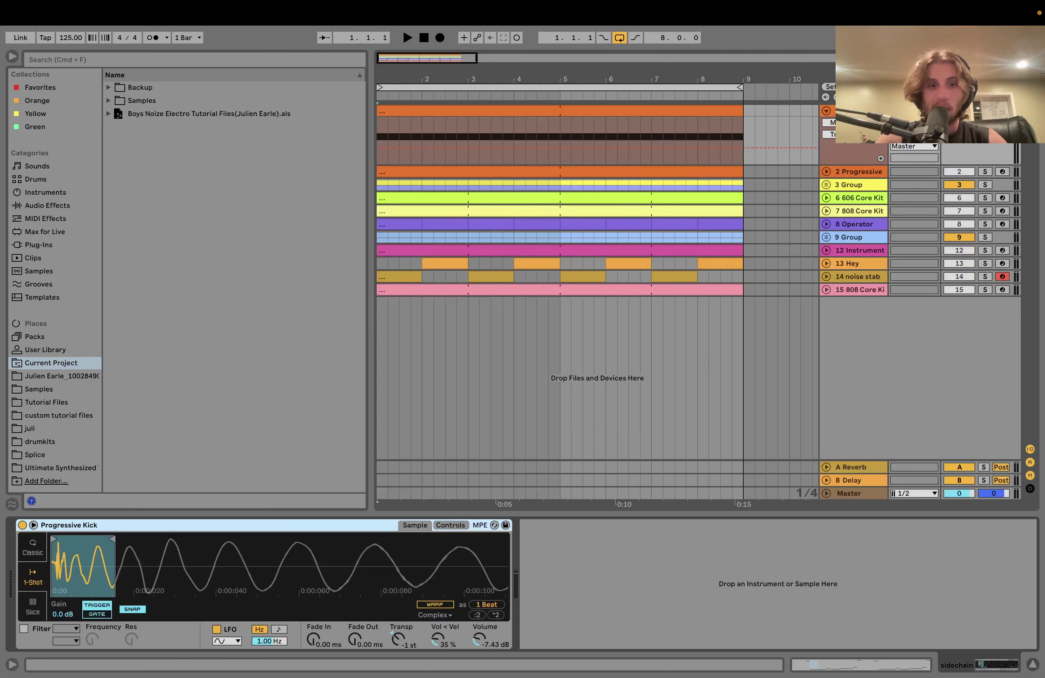
key(space)
key(space)
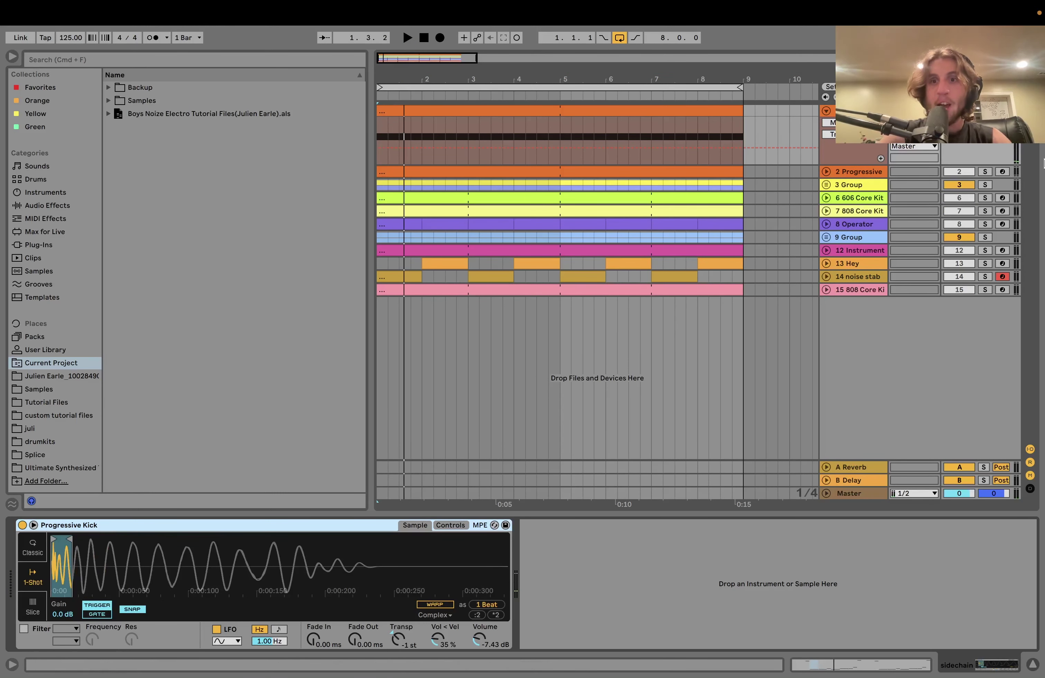
Step: Solo the 9 Group track during playback to hear it, then stop playback
click(984, 251)
key(space)
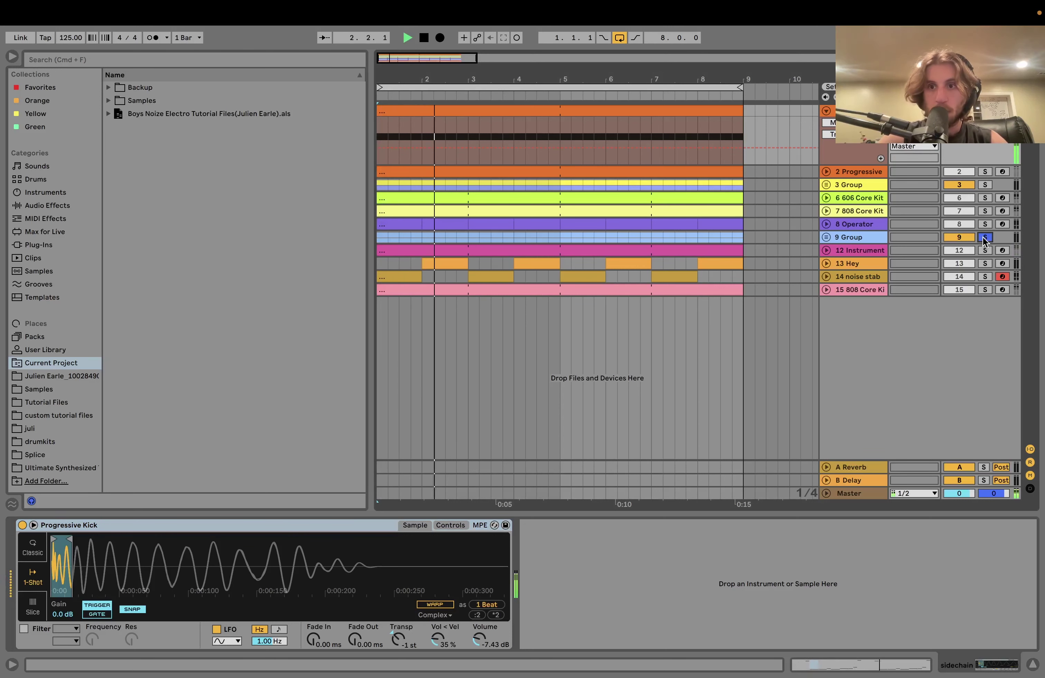
click(984, 237)
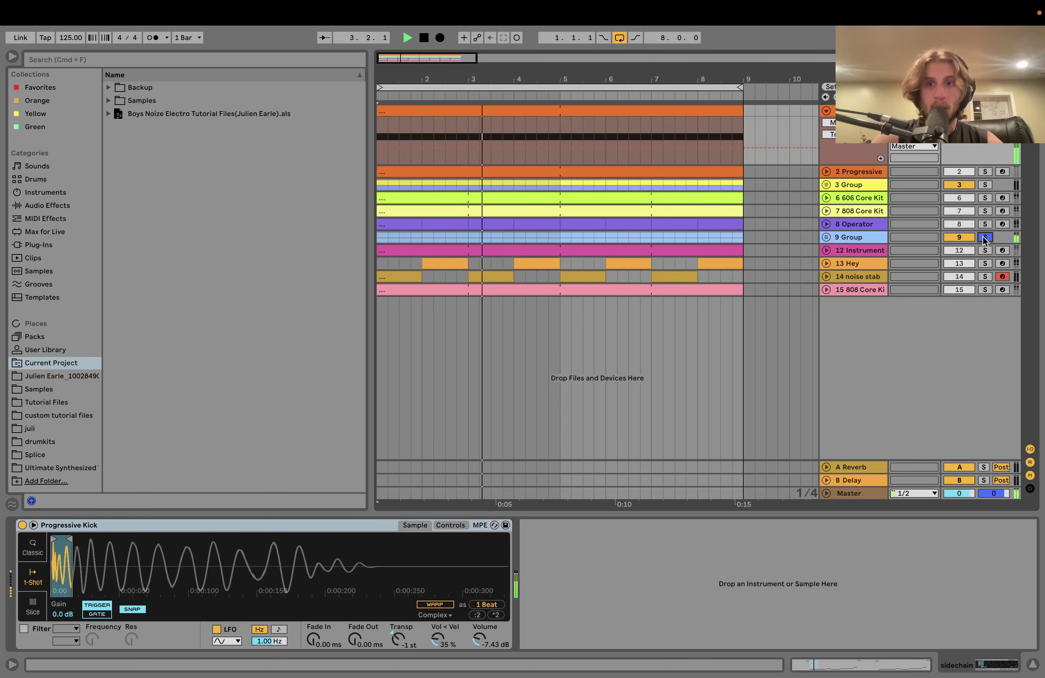
key(space)
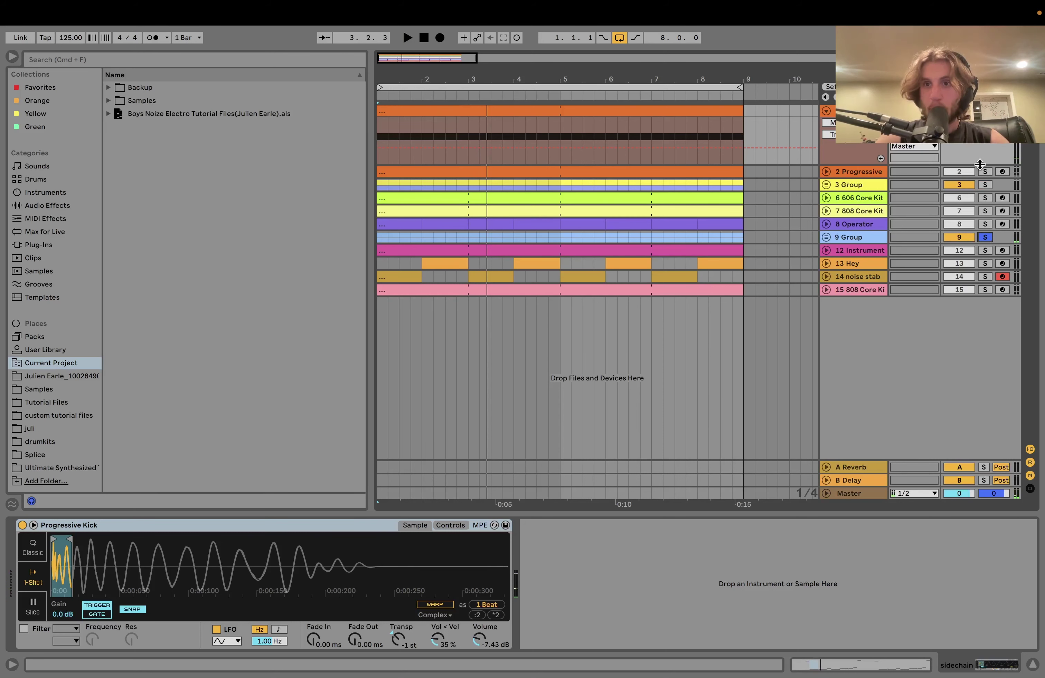
Step: Solo the drum tracks from 2 Progressive through 7 808 Core Kit together and play them
click(860, 174)
click(858, 213)
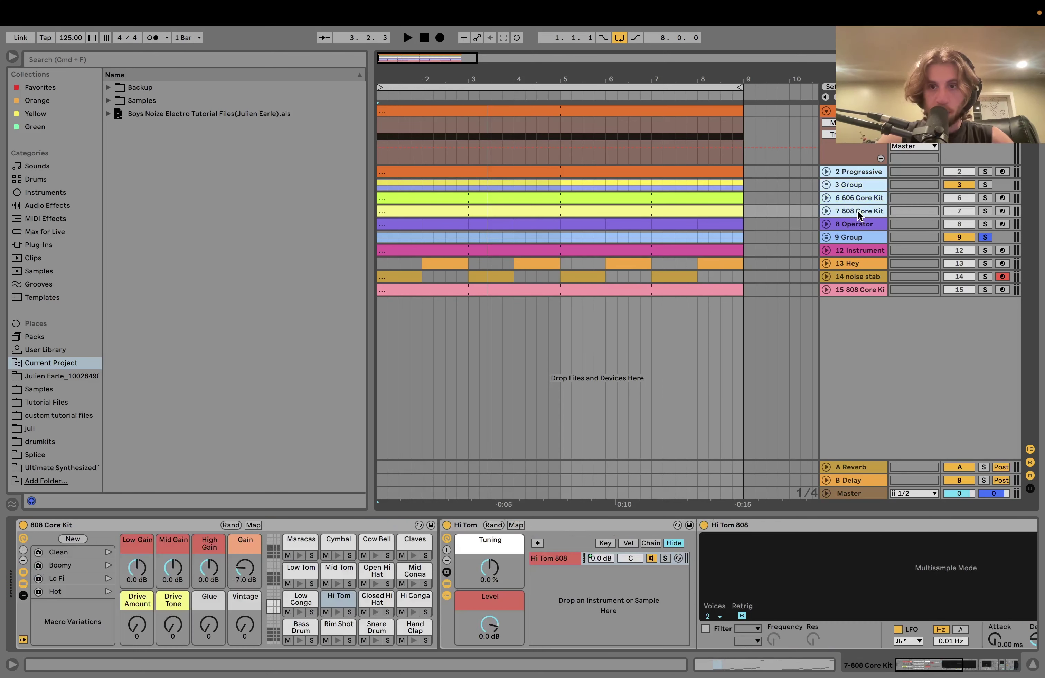
click(985, 211)
key(space)
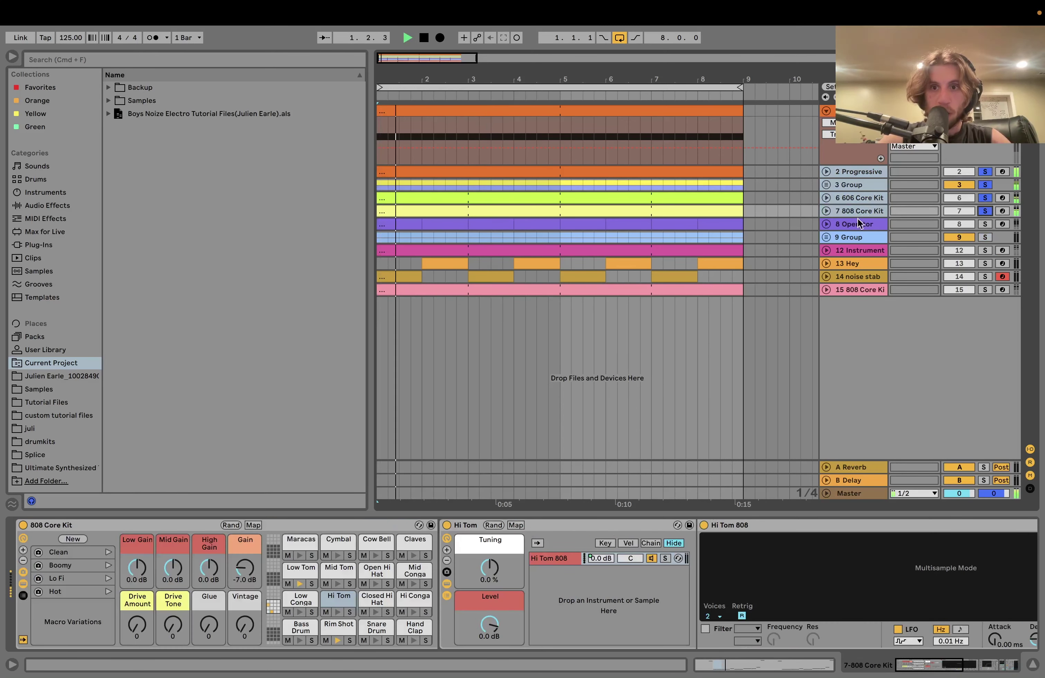
Step: Unfold all tracks to examine the drum patterns during playback, then stop and fold the tracks except the first
key(u)
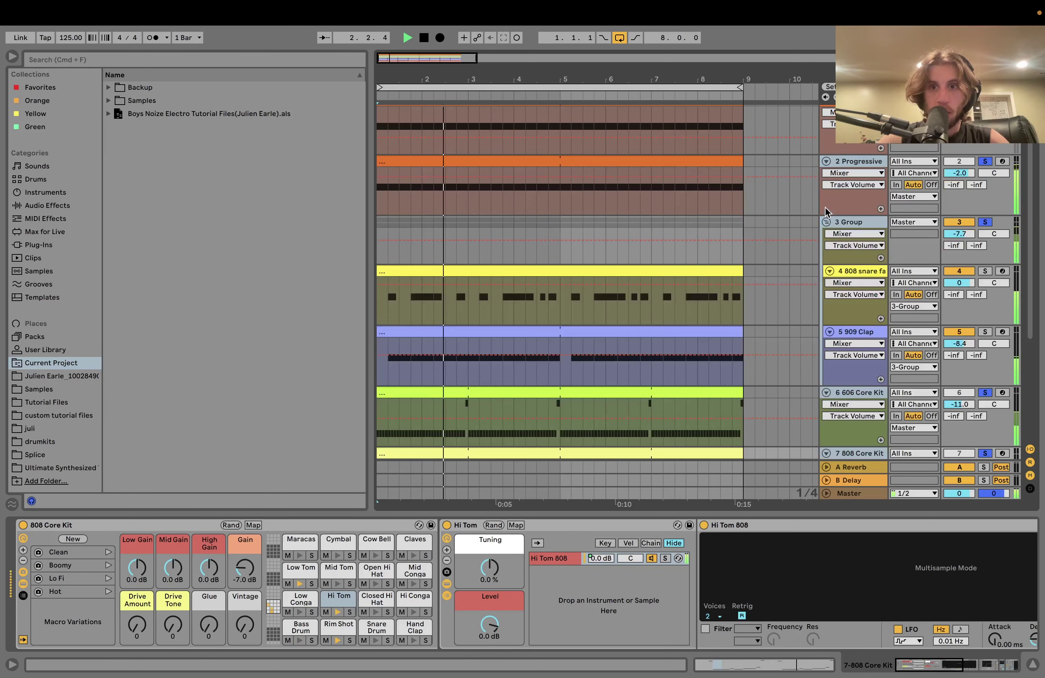
scroll(850, 251, up, 3)
key(space)
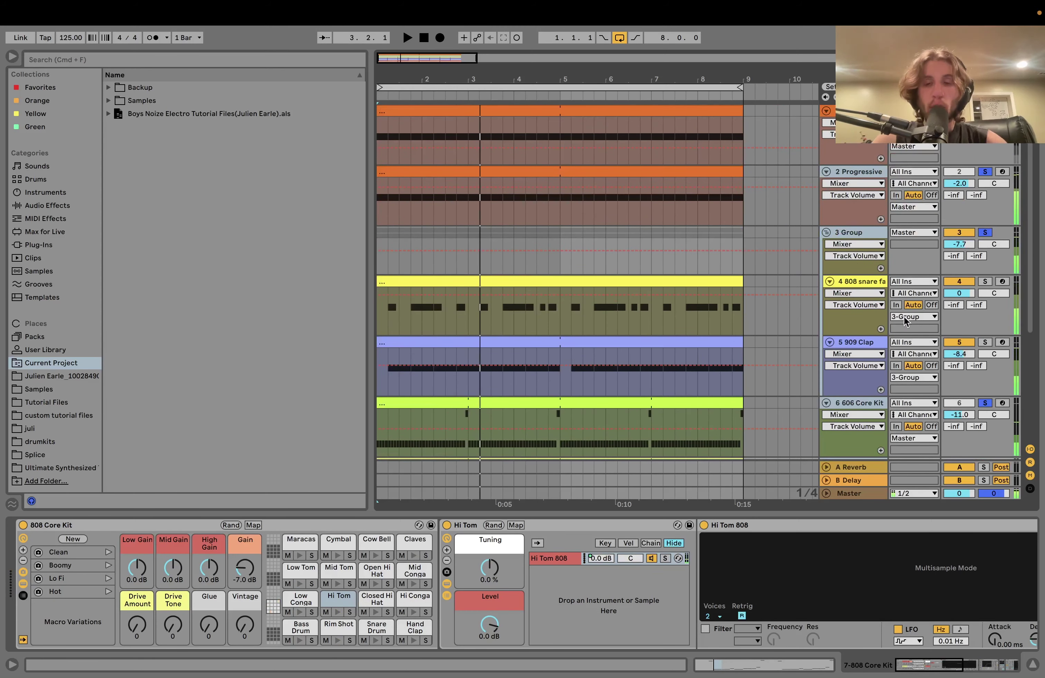
scroll(866, 270, down, 2)
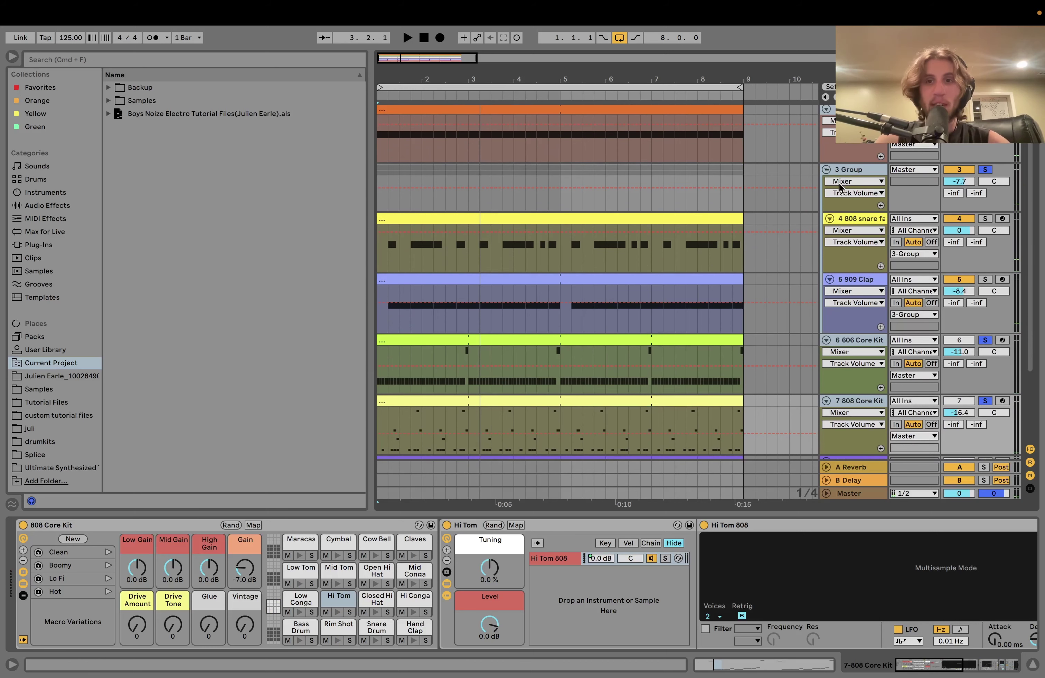
alt+click(827, 171)
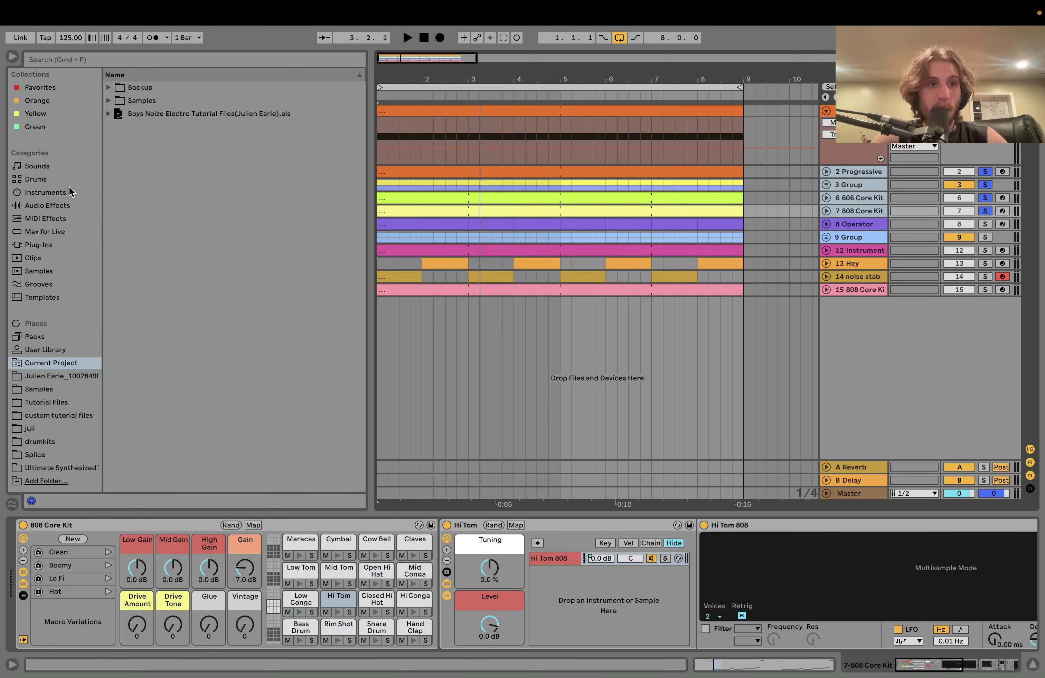
Step: Browse the Drums category and preview the 808 Core Kit and 909 Core Kit
click(32, 180)
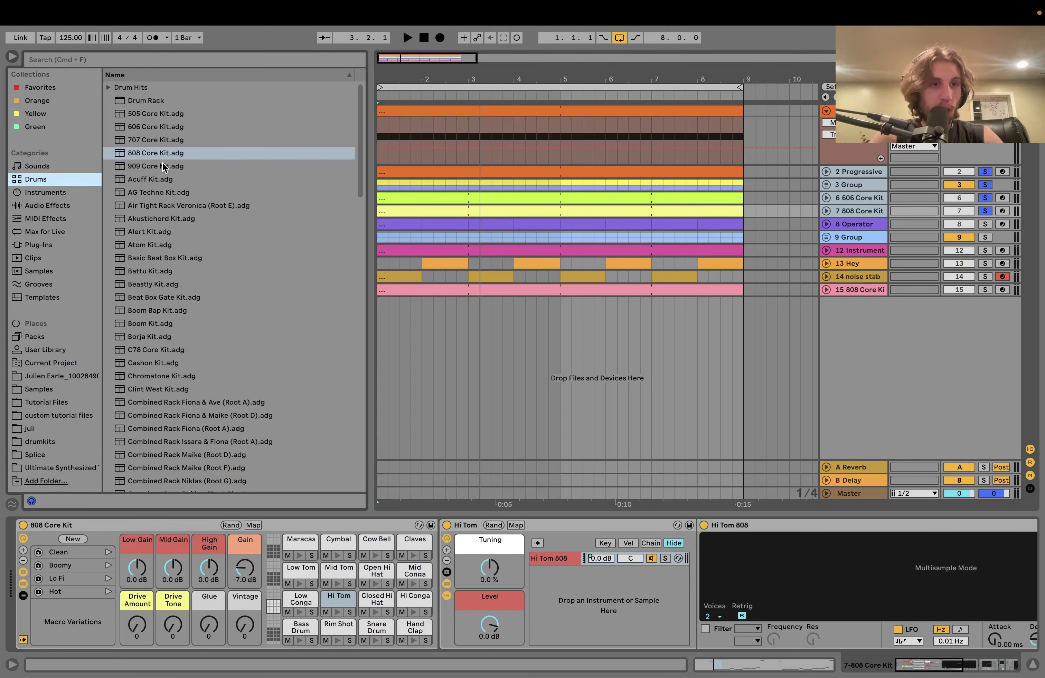
click(154, 155)
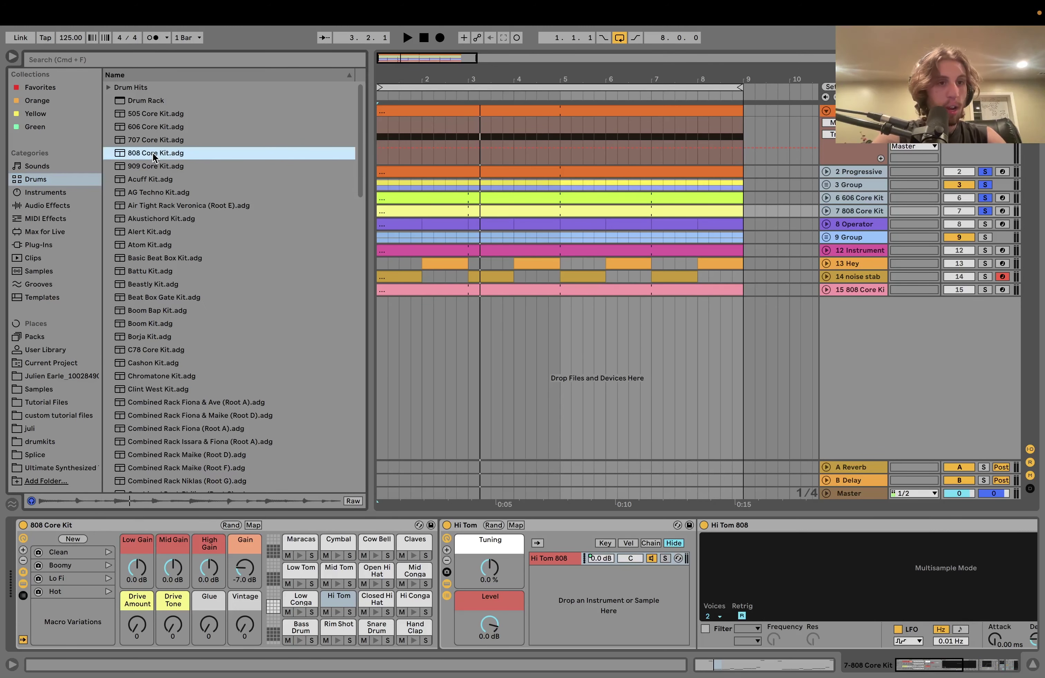
click(149, 166)
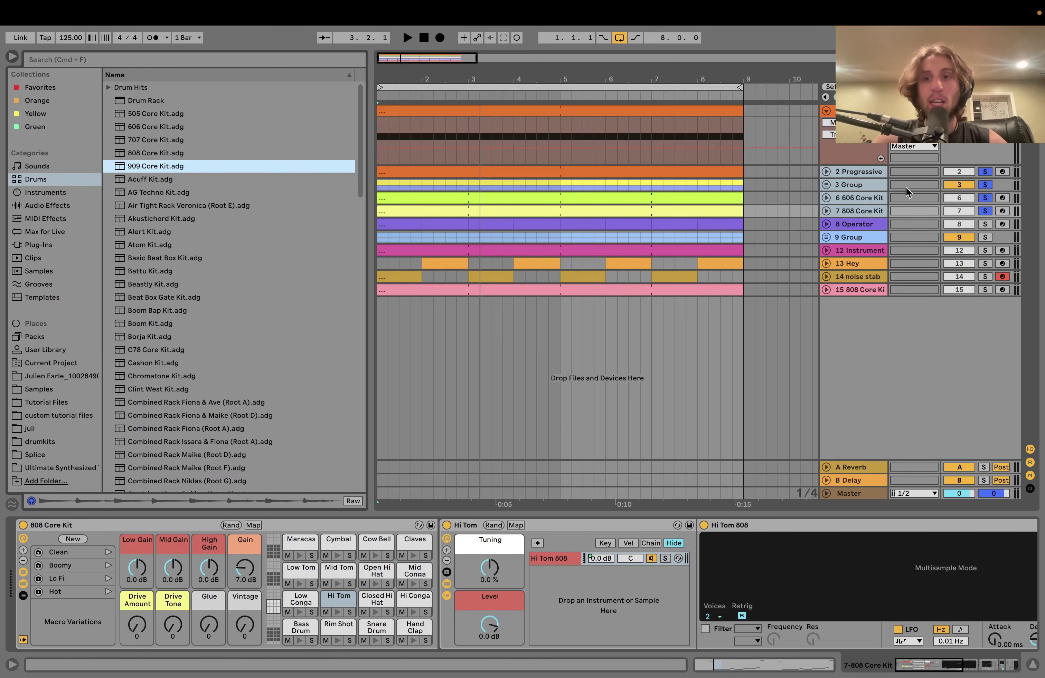
Step: Examine the device chains of the Progressive kick, 3 Group, 606 Core Kit and 808 Core Kit tracks one by one
click(859, 190)
key(Up)
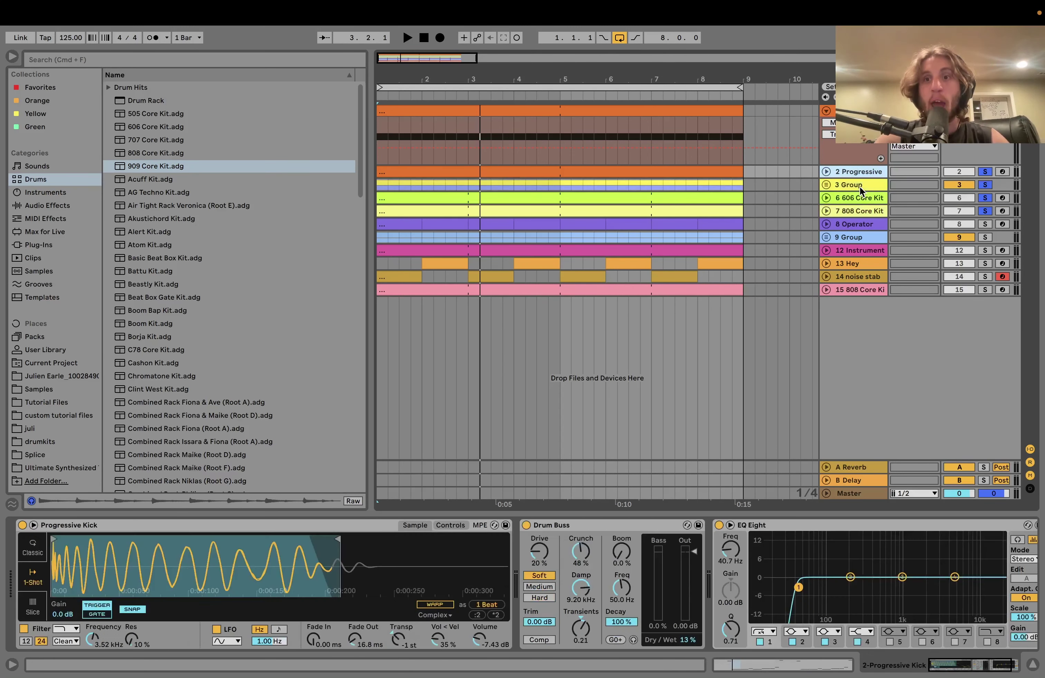
key(Down)
key(Down)
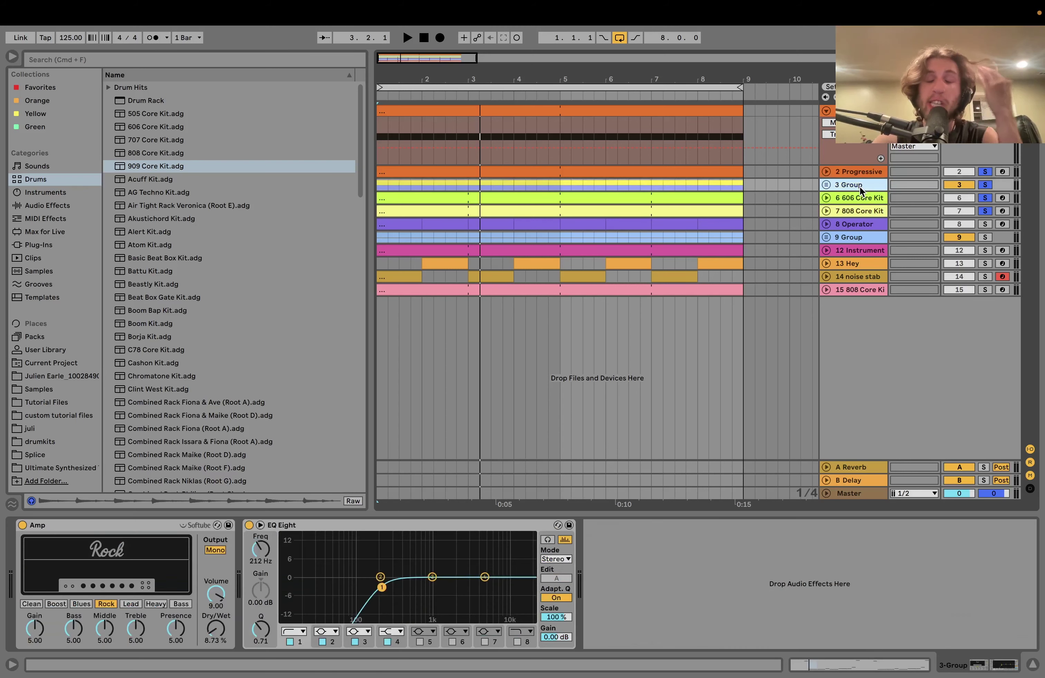
key(Down)
key(Up)
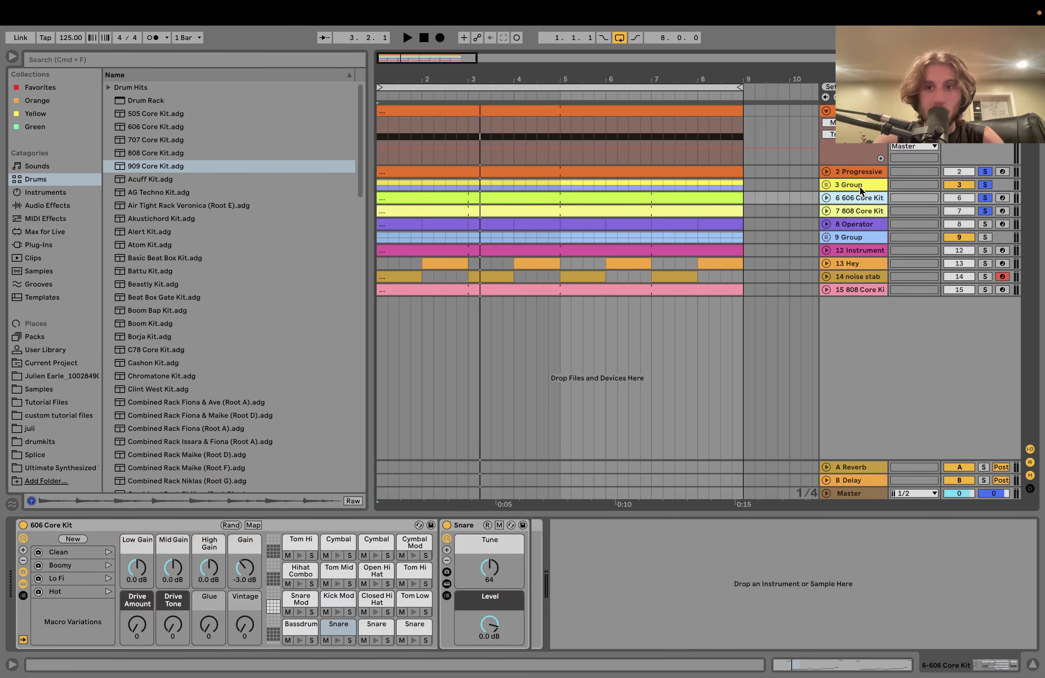
key(Down)
key(Up)
key(Up)
Step: Unfold the 3 Group track to view the 808 snare and its device, then fold the group again
key(Right)
key(Down)
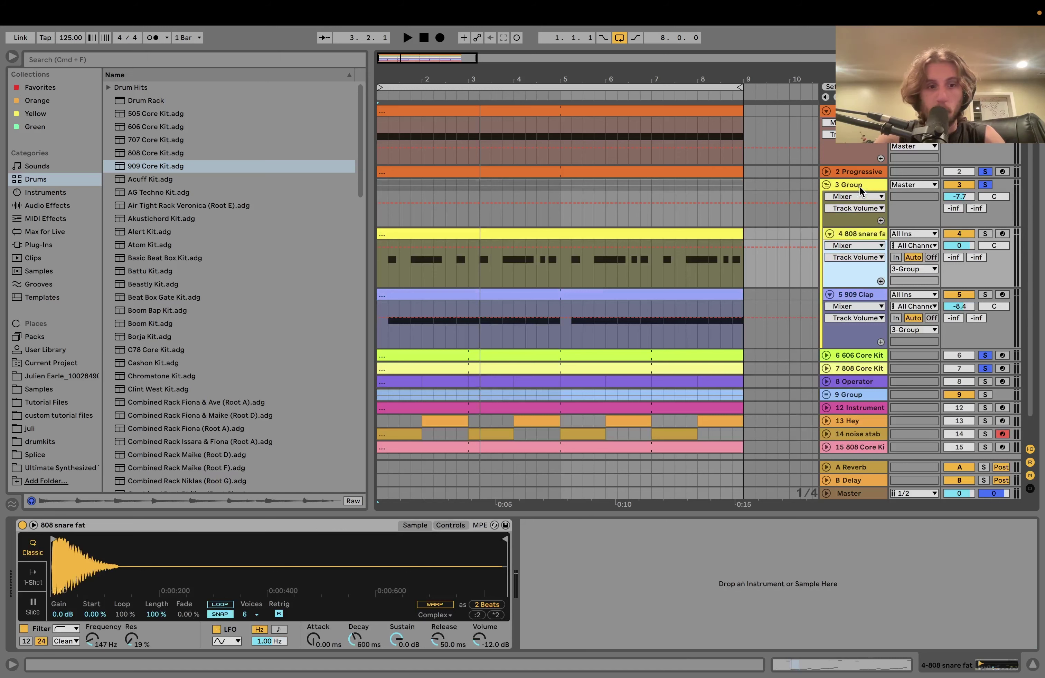
key(Up)
key(Up)
key(Down)
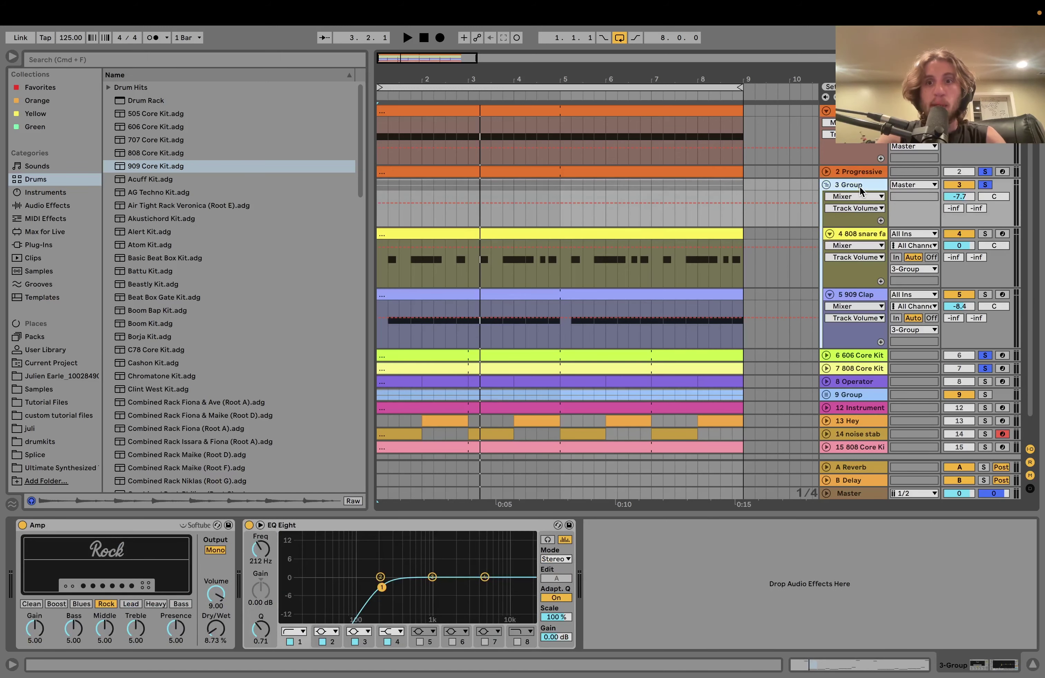
key(Left)
Step: Preview the 808 Core Kit again, then solo only the 2 Progressive kick track and play it
click(854, 172)
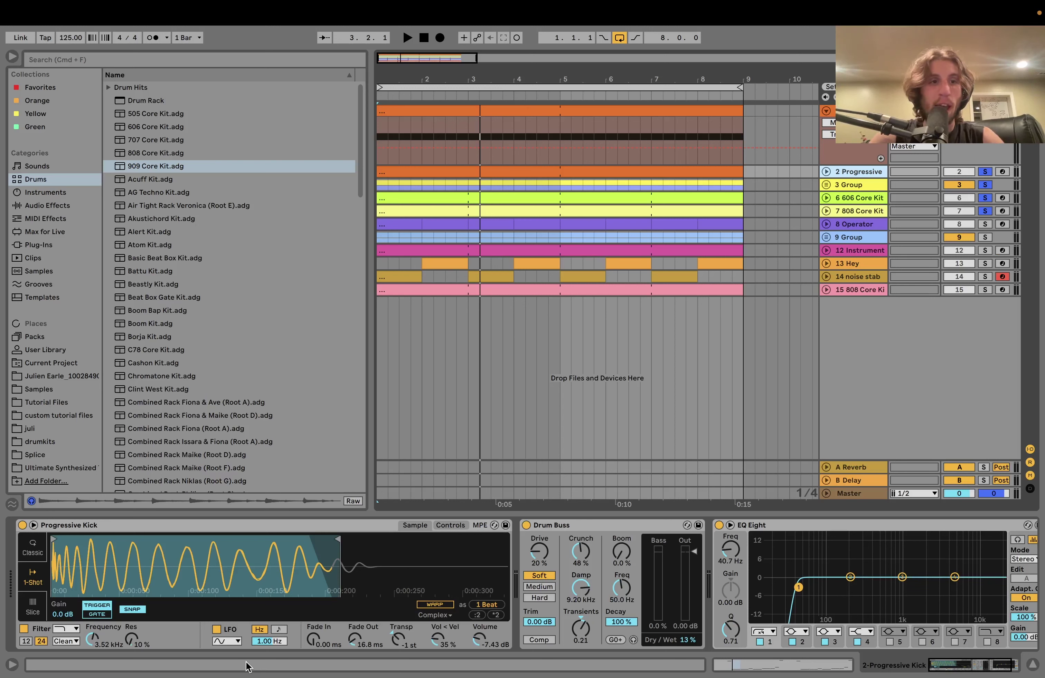
click(152, 152)
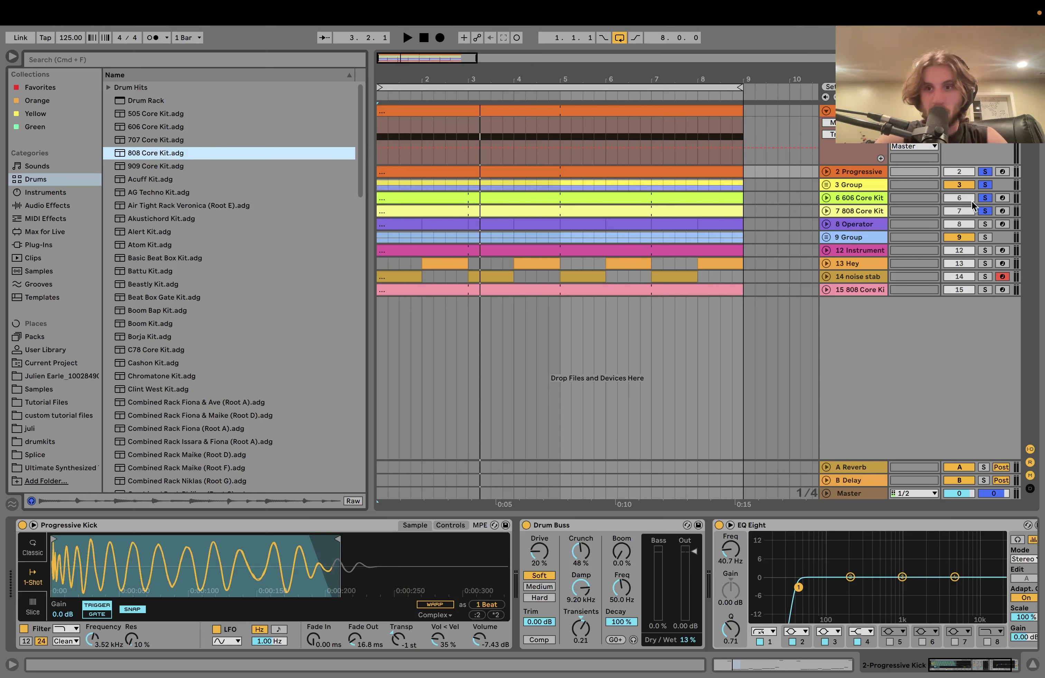
click(985, 172)
key(space)
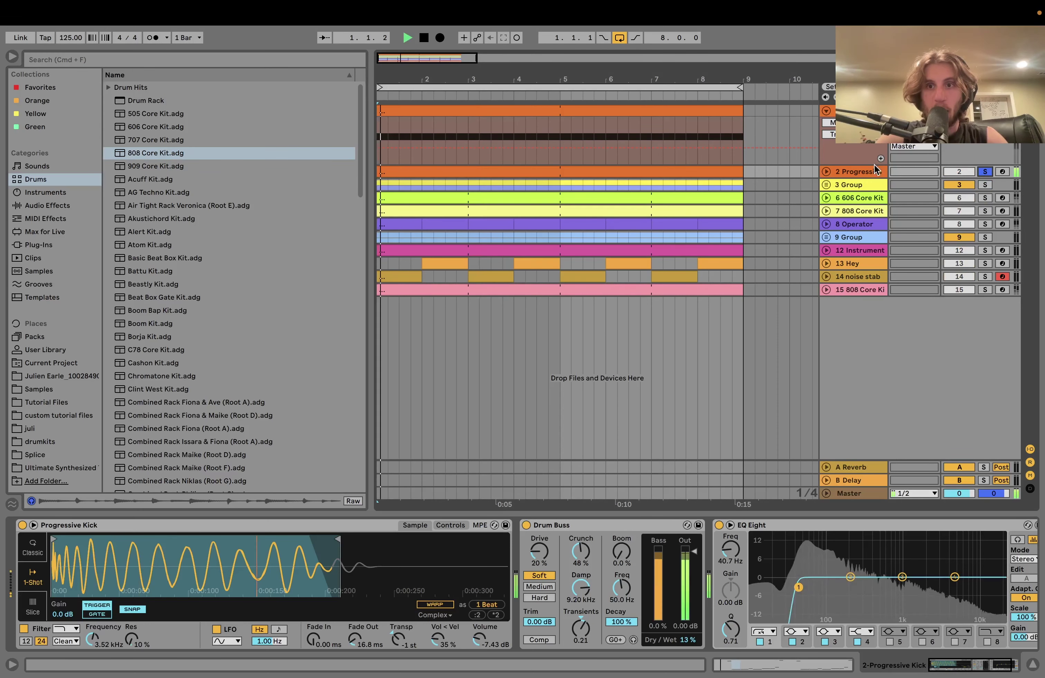
Step: Show the Progressive Kick sampler's Controls view and its filter envelope settings
click(451, 525)
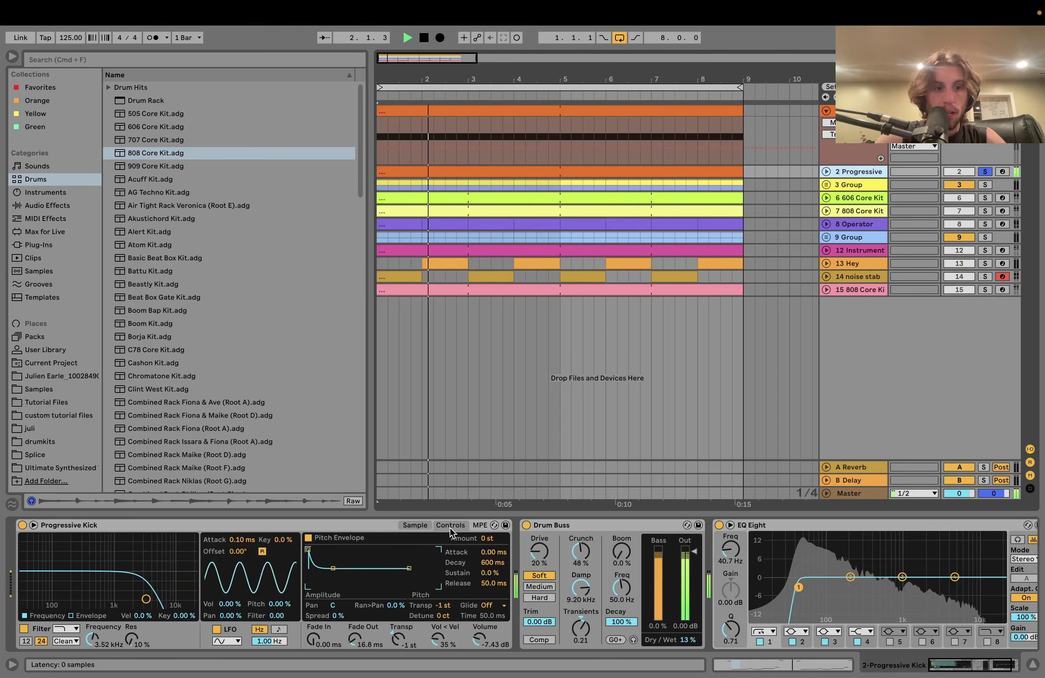
key(space)
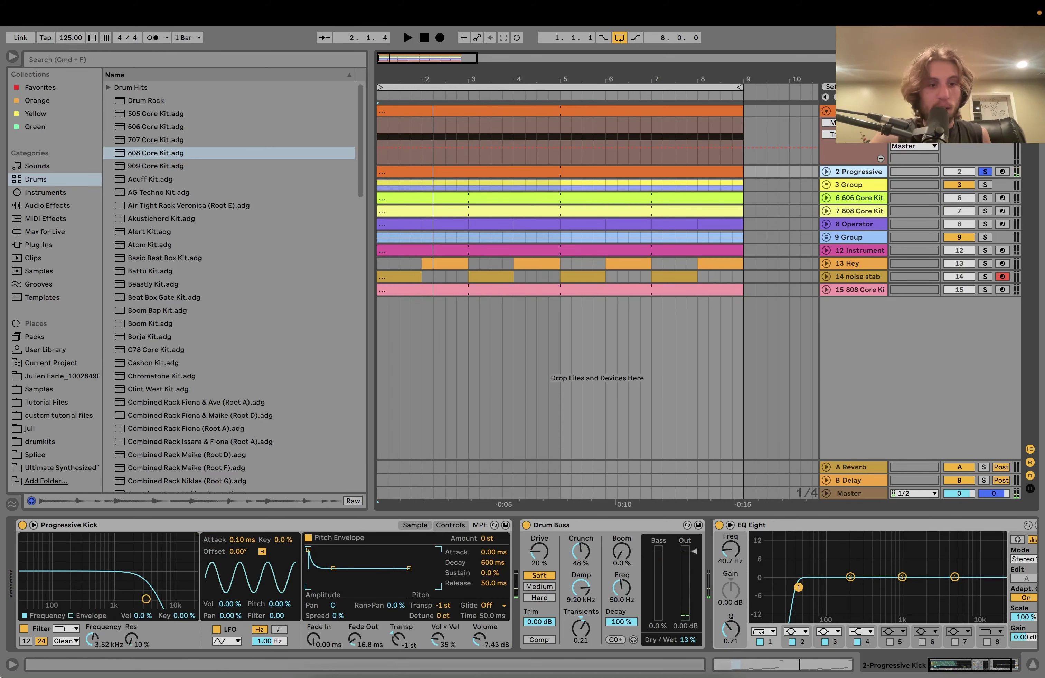
click(78, 618)
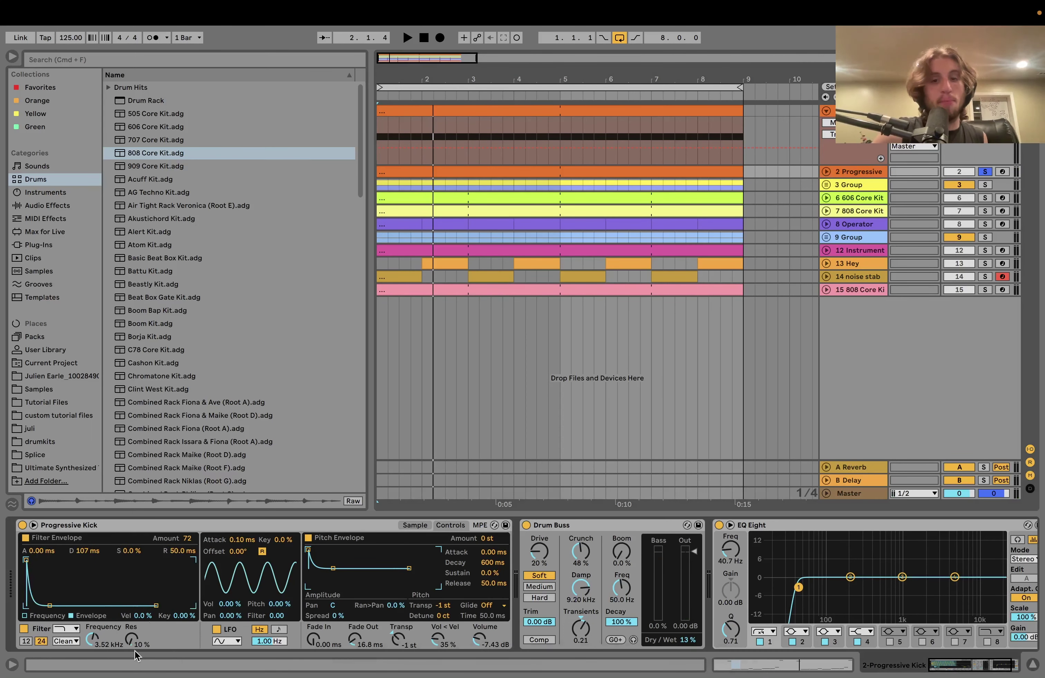
Step: Play the soloed kick and examine its Drum Buss and EQ Eight effects
key(space)
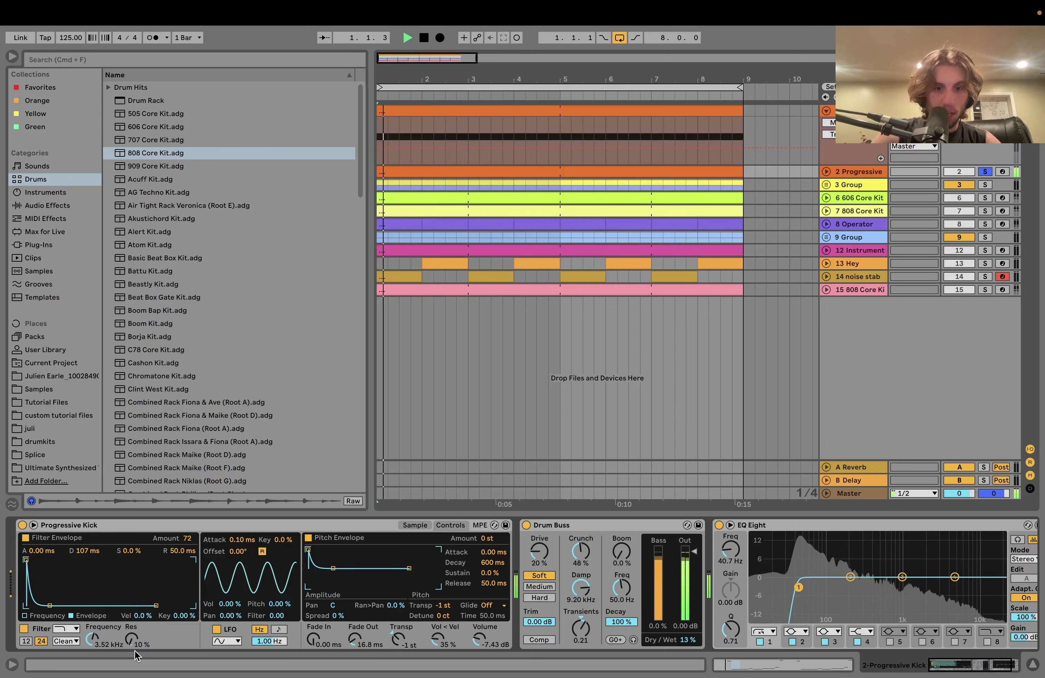
mouse_move(395, 614)
key(space)
scroll(839, 580, right, 3)
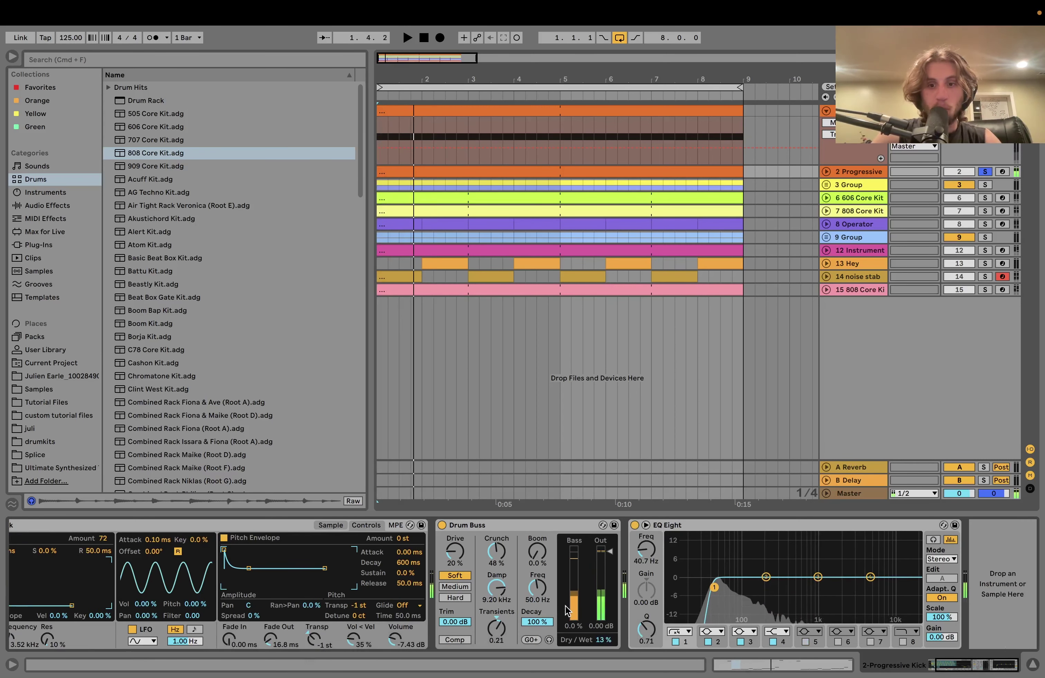
scroll(840, 579, left, 3)
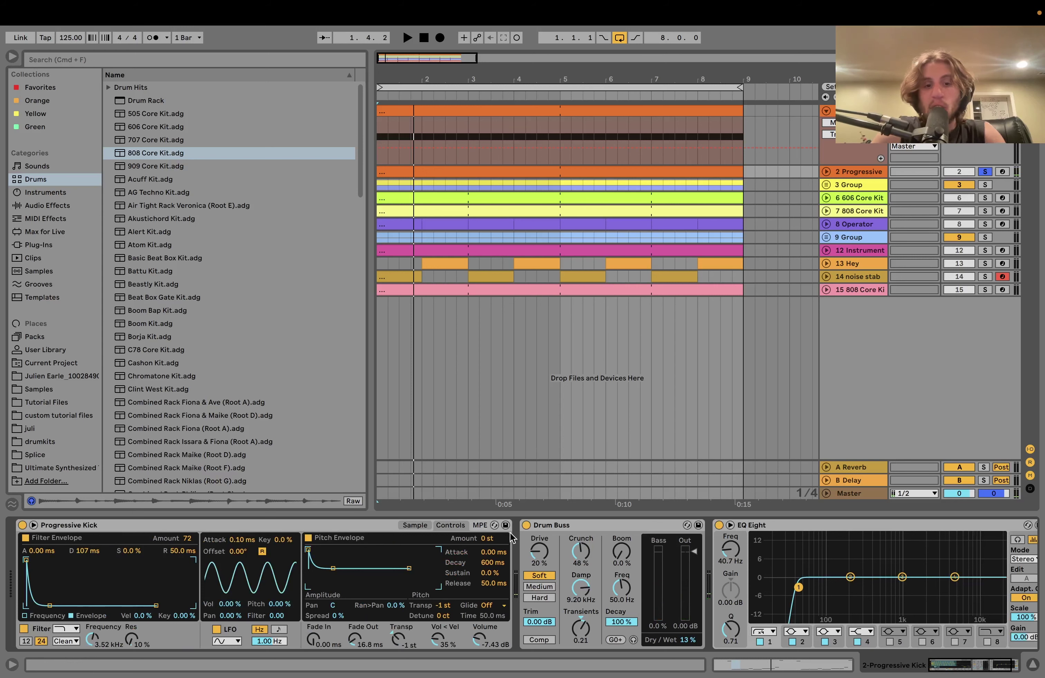
Step: Return the Progressive Kick sampler to its sample waveform and compare the playing kick with the 808 Core Kit preview
click(406, 526)
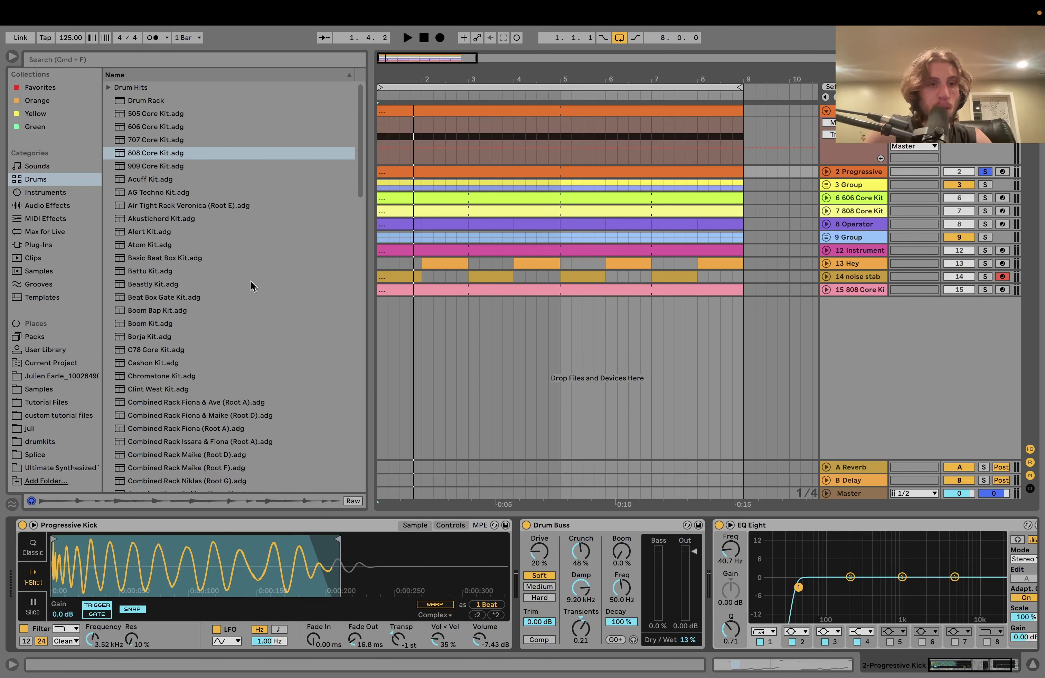
key(space)
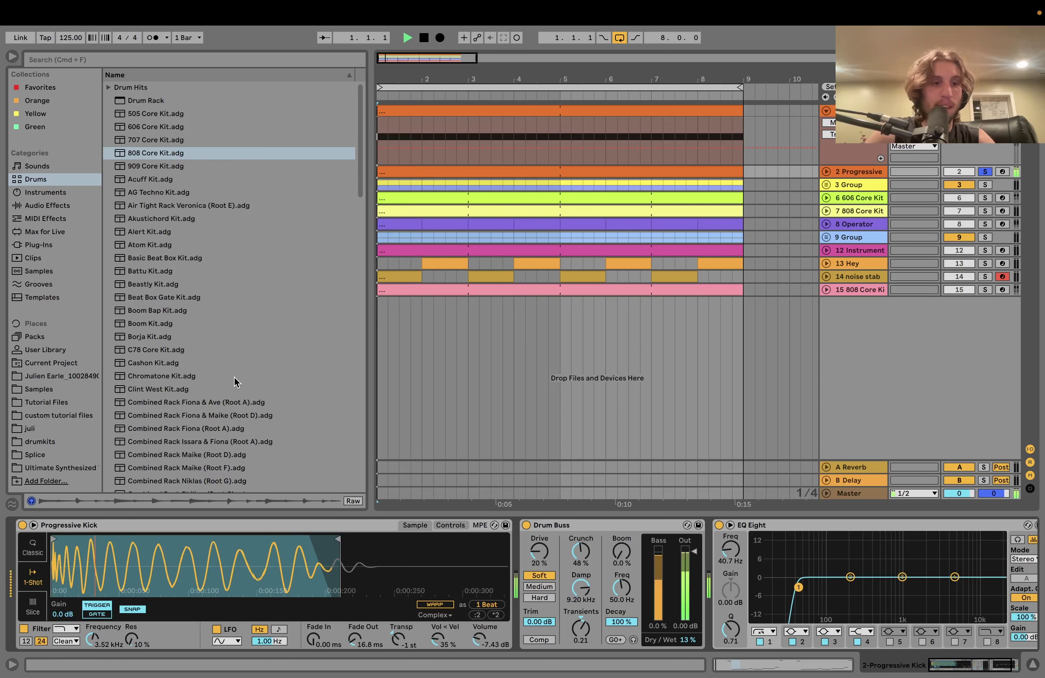
click(151, 154)
key(space)
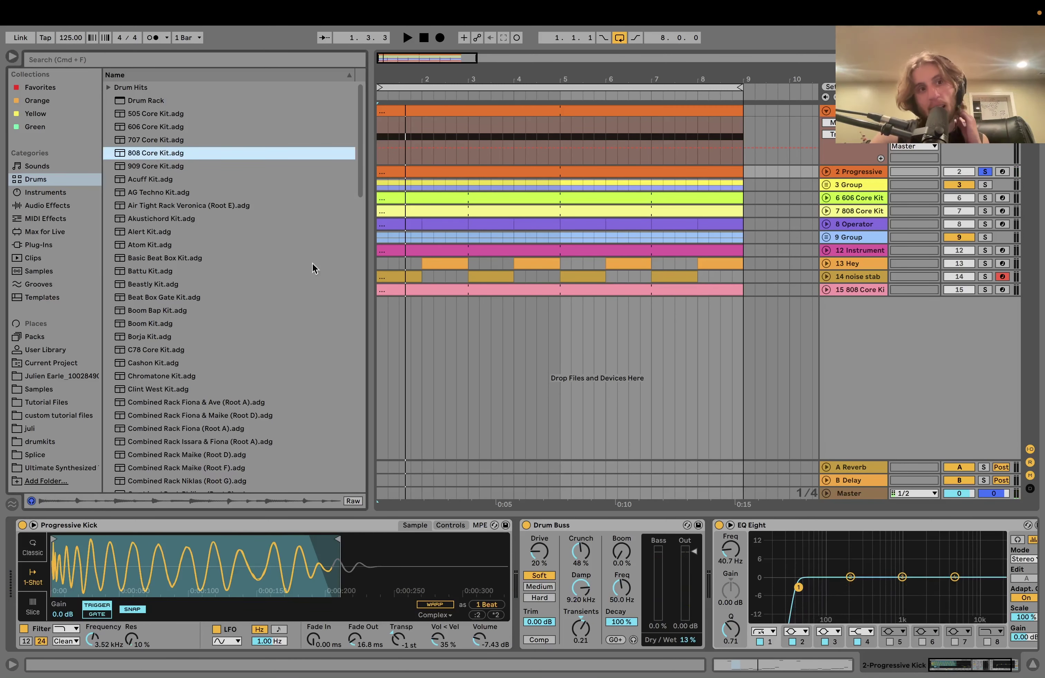
key(space)
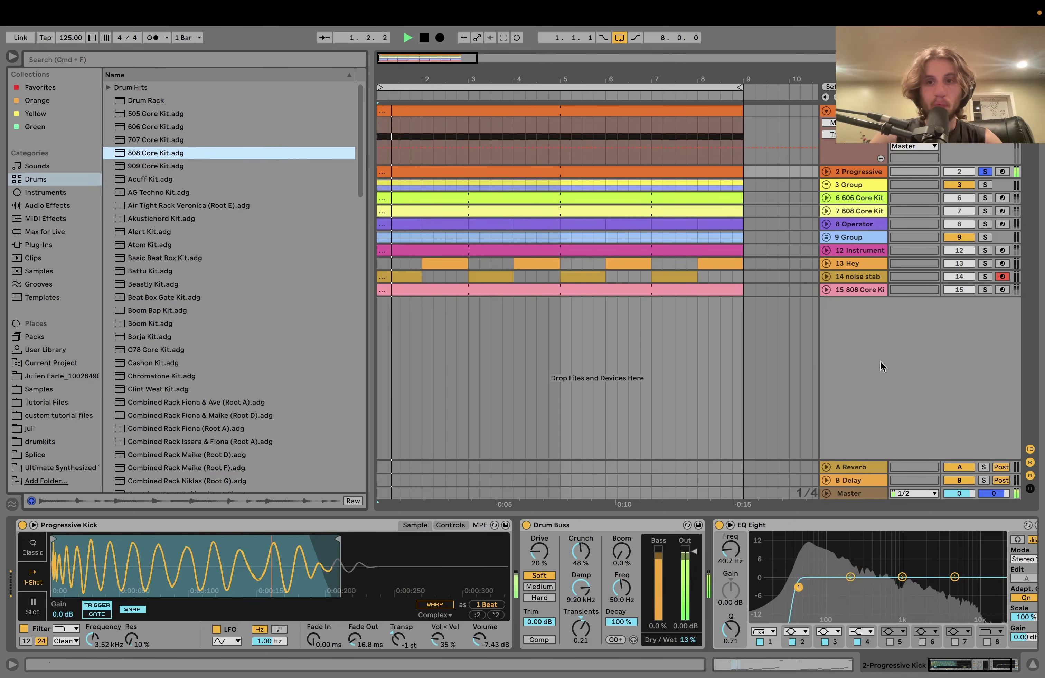
key(space)
Step: Solo the 3 Group track containing the snare and clap in place of the kick
click(827, 186)
key(s)
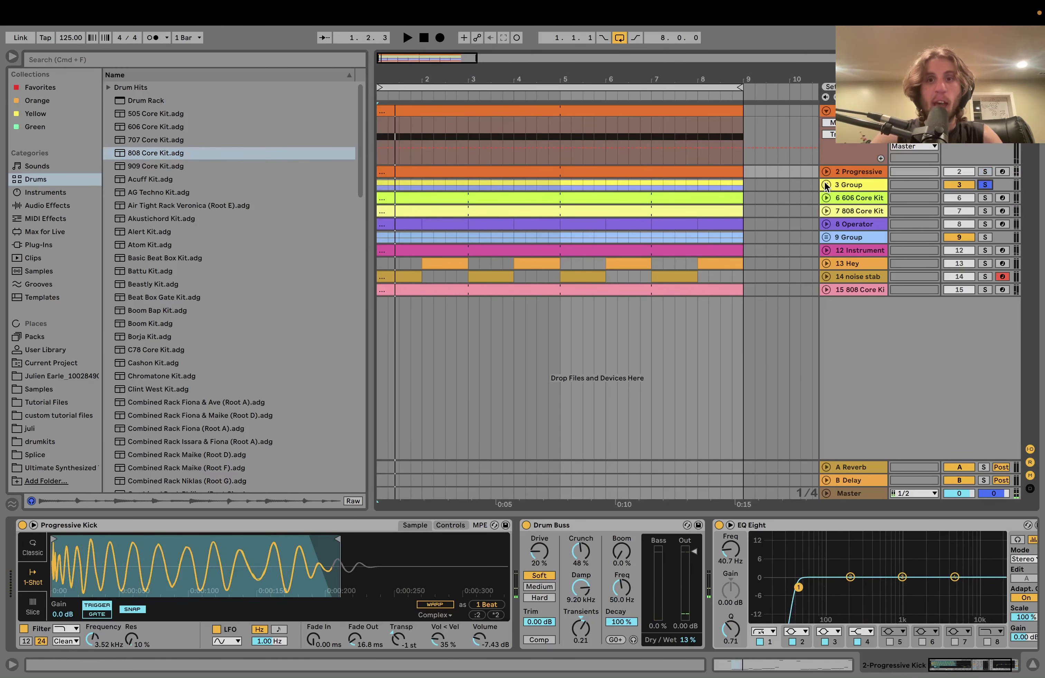
Step: Unfold the 3 Group track and play it, bringing up the 808 snare fat sampler
click(827, 185)
key(space)
click(870, 232)
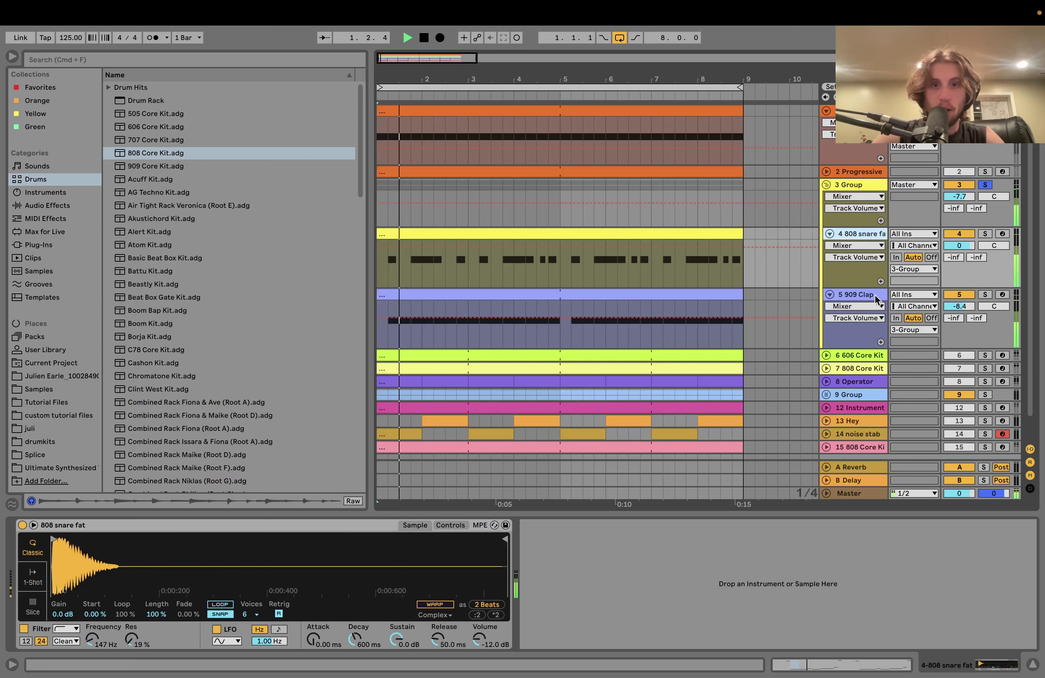
click(864, 297)
key(Up)
key(space)
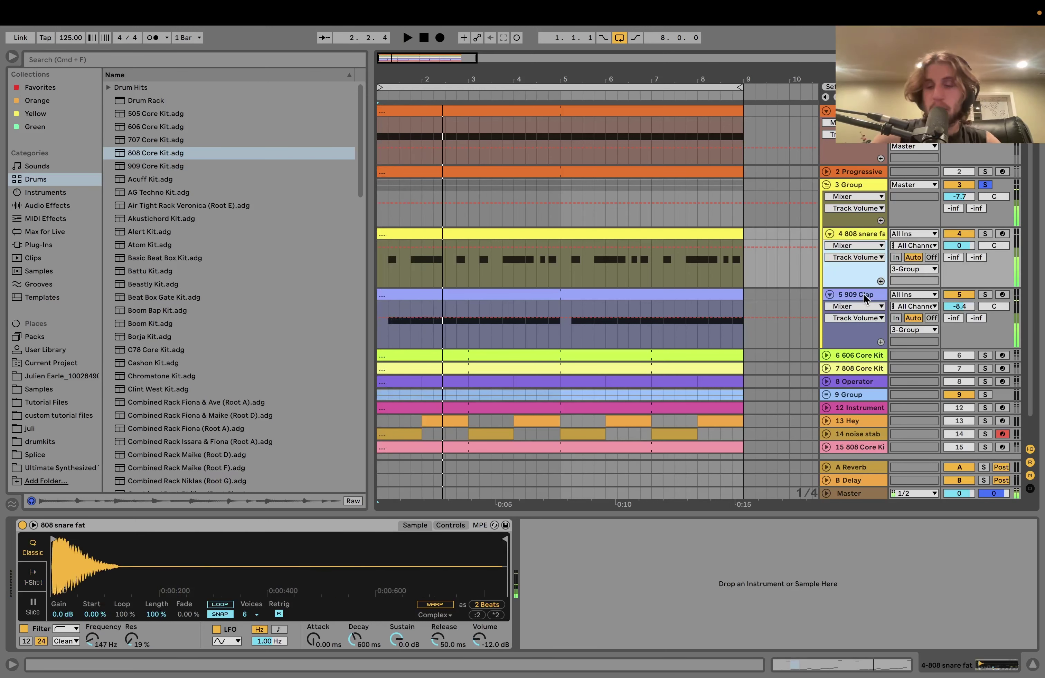
Step: Play the 808 snare fat and 909 Clap tracks soloed in turn, showing the clap's sampler and Overdrive
click(985, 294)
key(space)
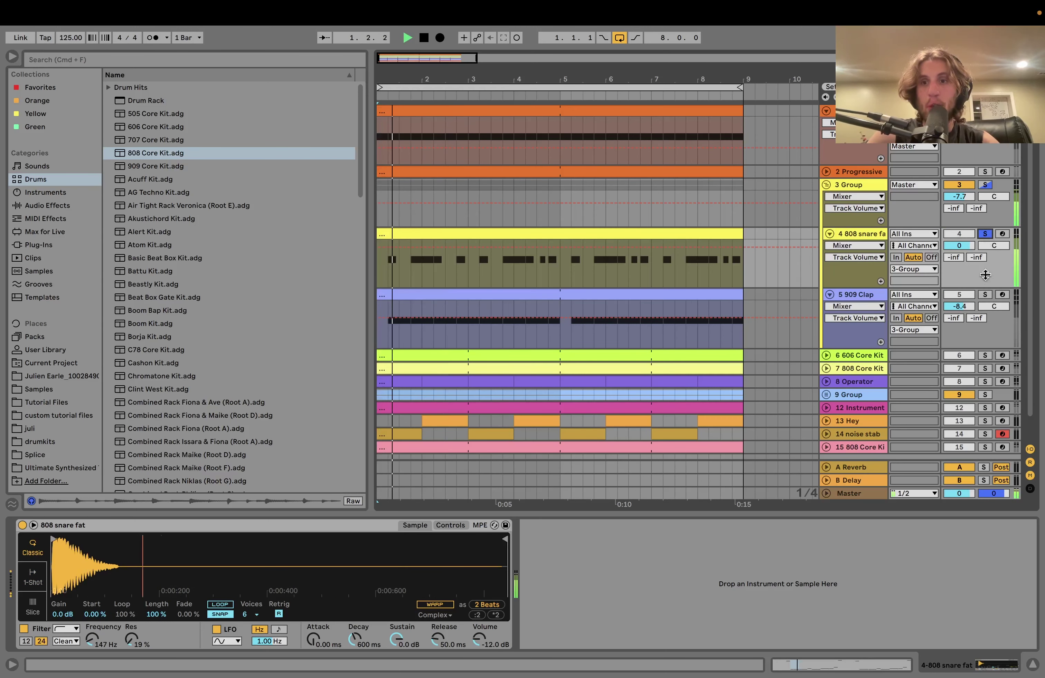
click(855, 293)
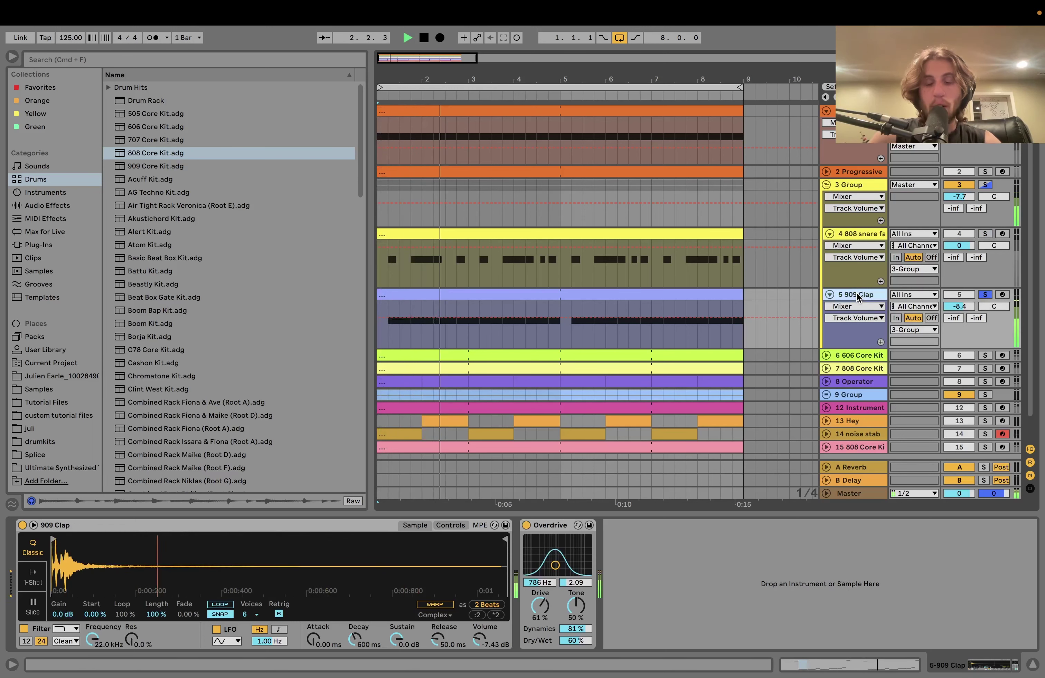
key(space)
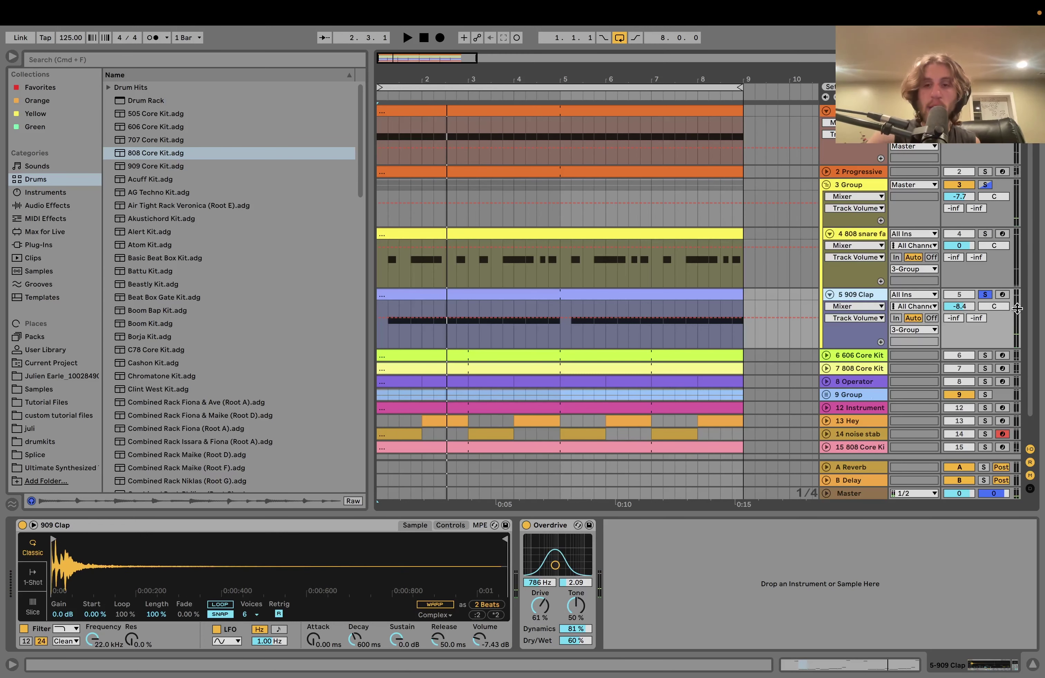
Step: Solo the 808 snare fat track and examine its sampler, its 808 Core Kit source and the 3 Group effects
click(985, 234)
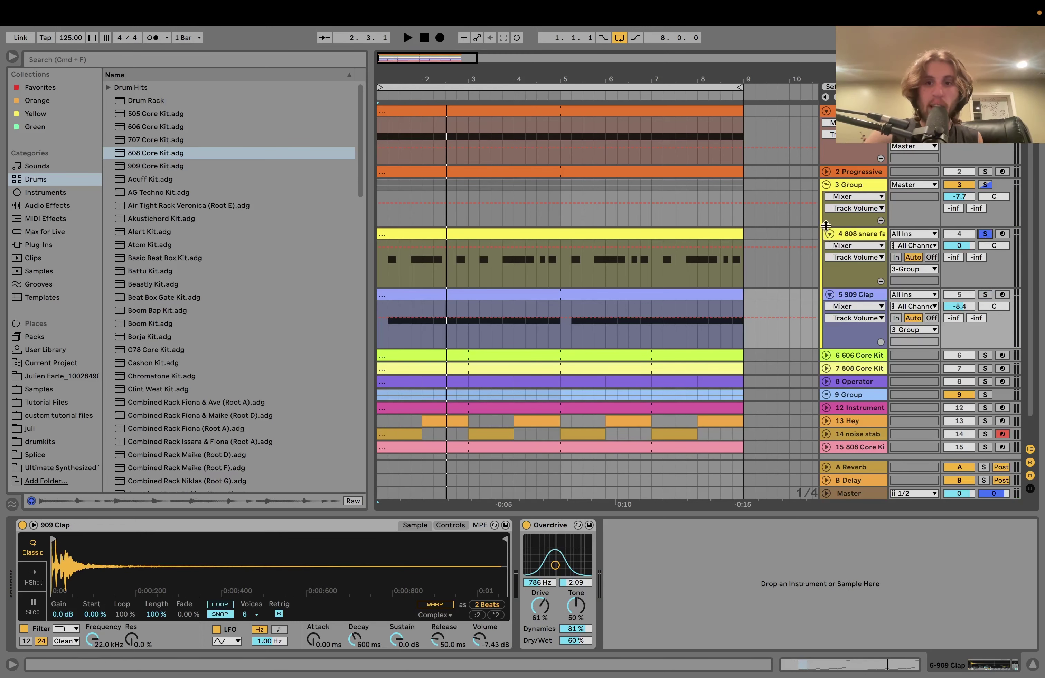
click(857, 240)
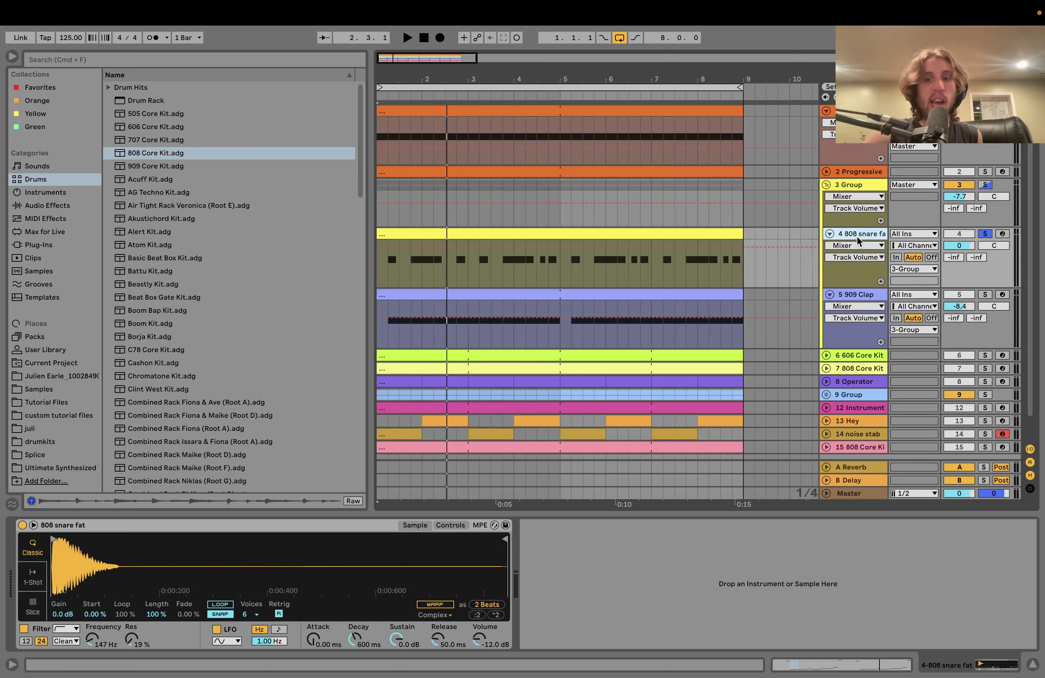
click(163, 154)
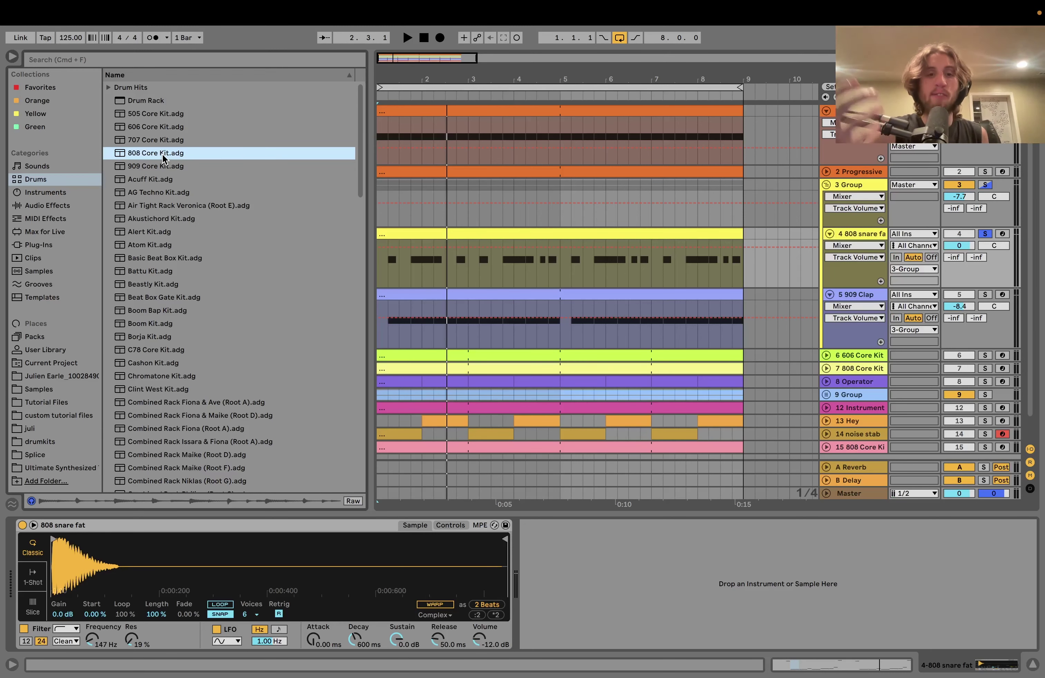
click(862, 187)
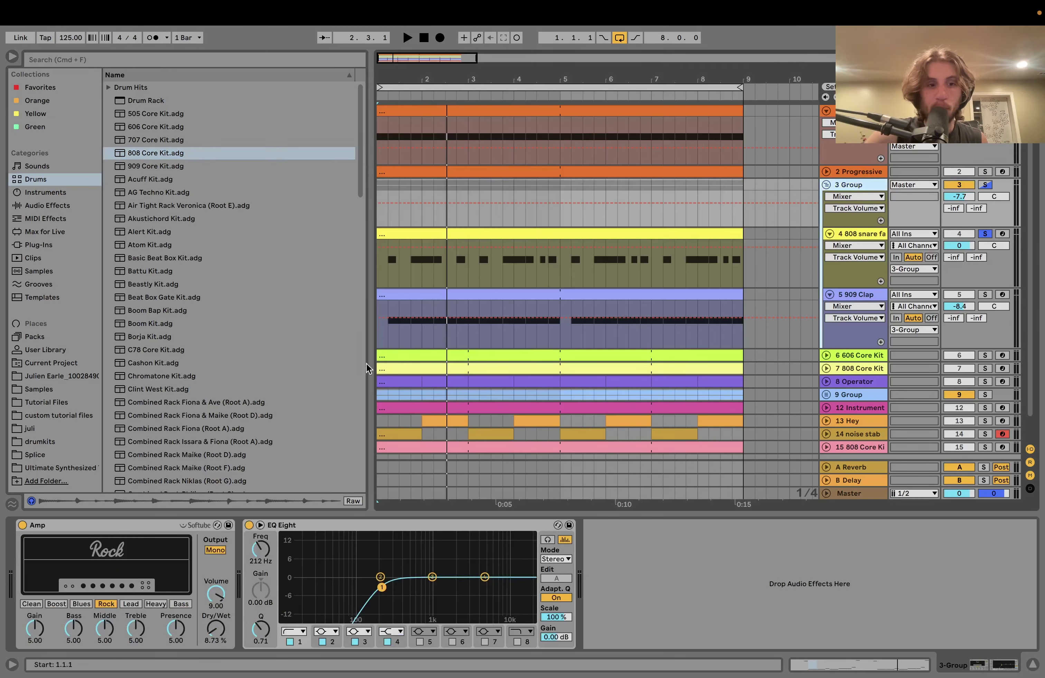
click(852, 236)
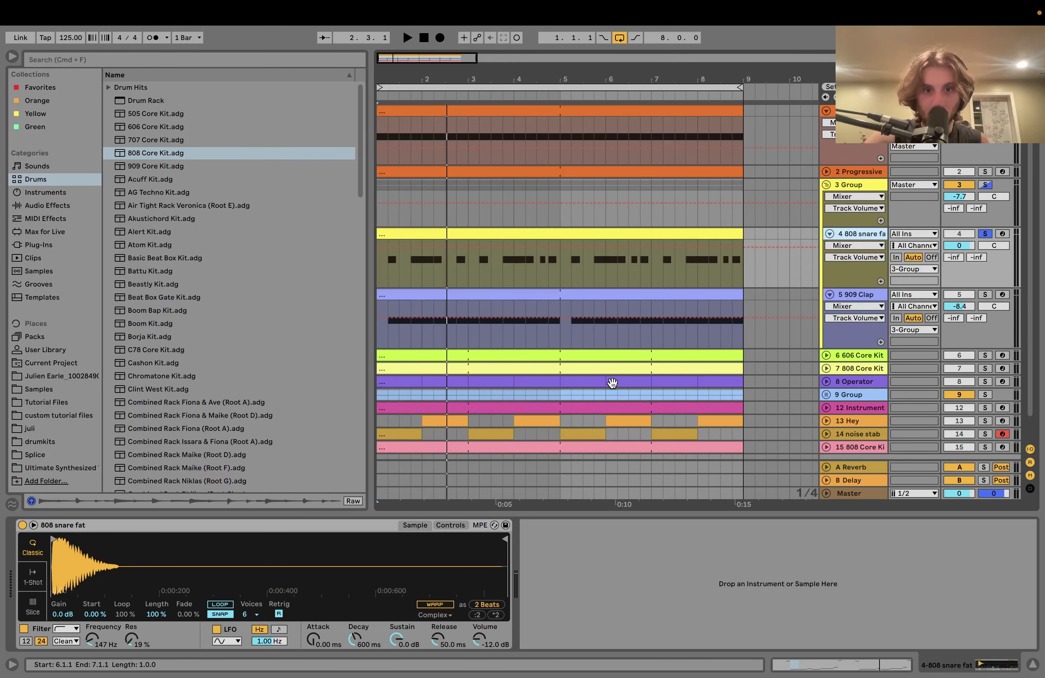
Step: Play the snare alone and together with the soloed 2 Progressive kick track, then clear the solos
key(space)
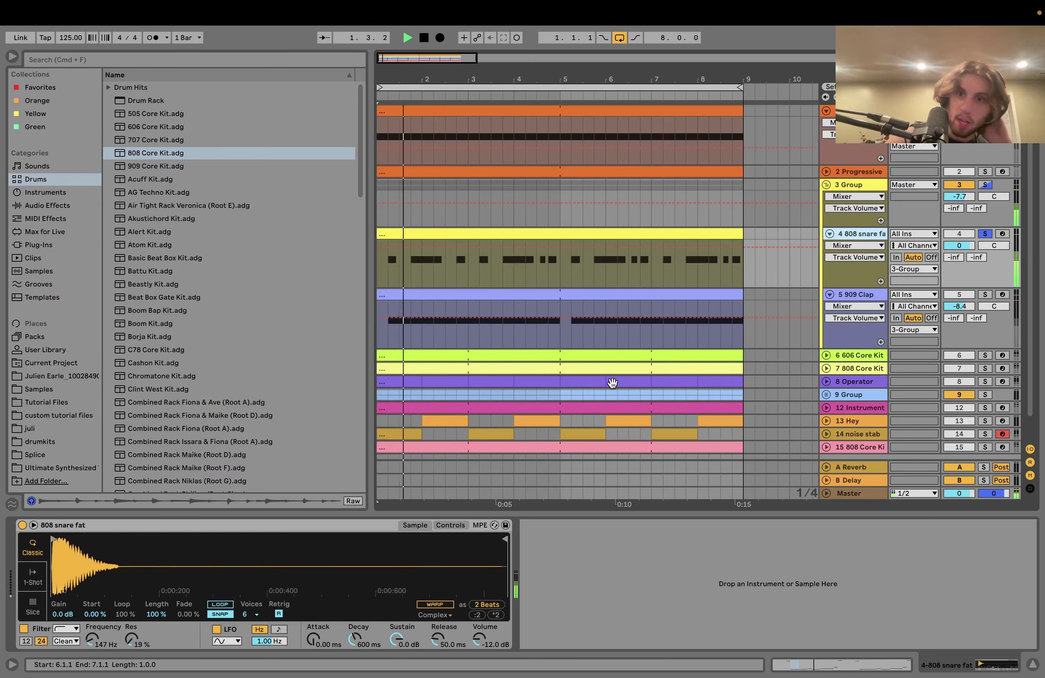
key(space)
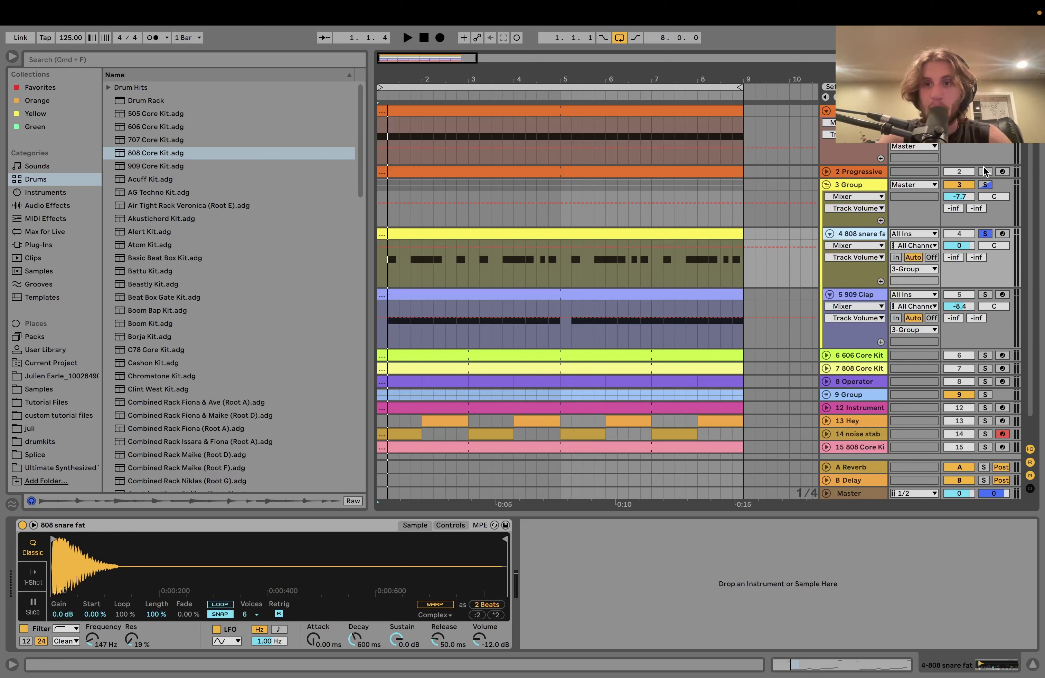
key(space)
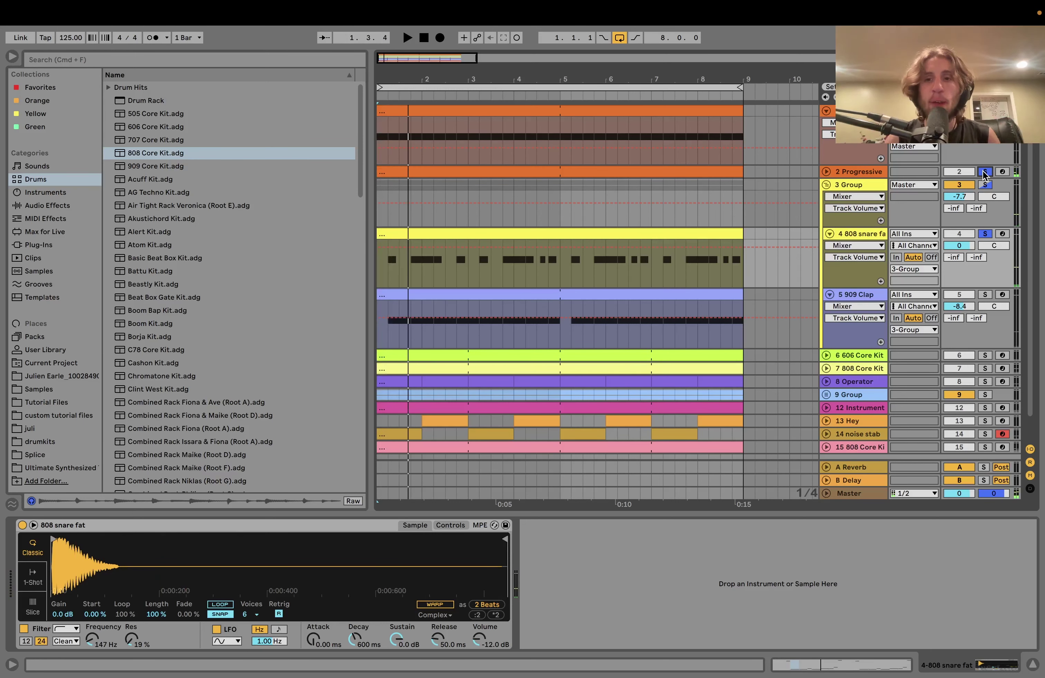
click(984, 172)
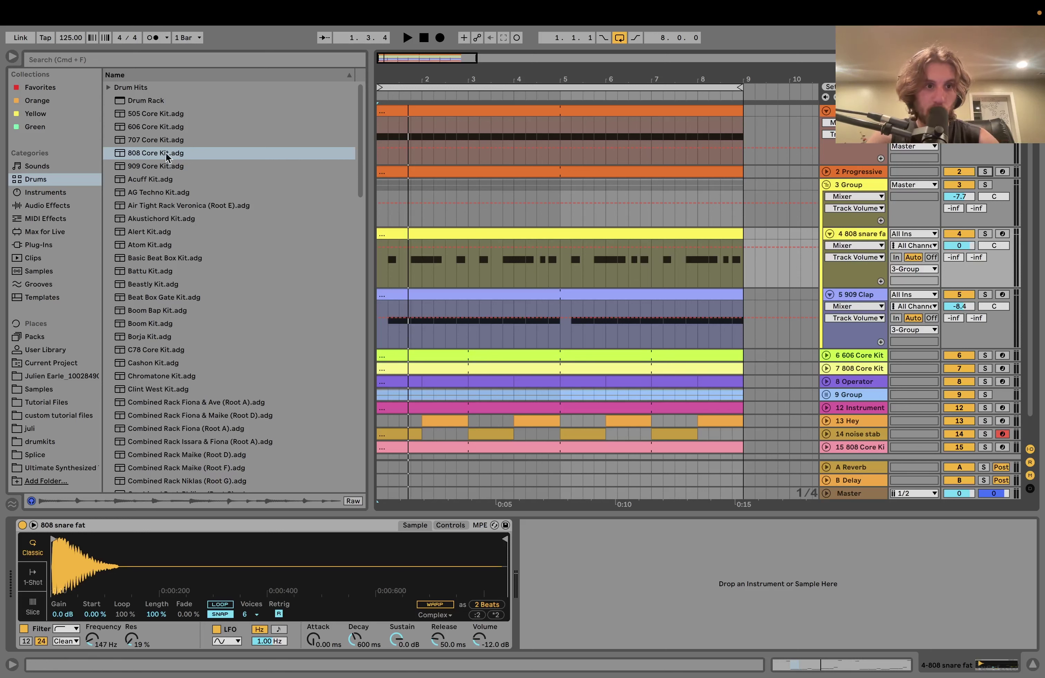
Step: Solo the 909 Clap track, play it and examine its sampler and Overdrive effect
click(984, 295)
click(850, 298)
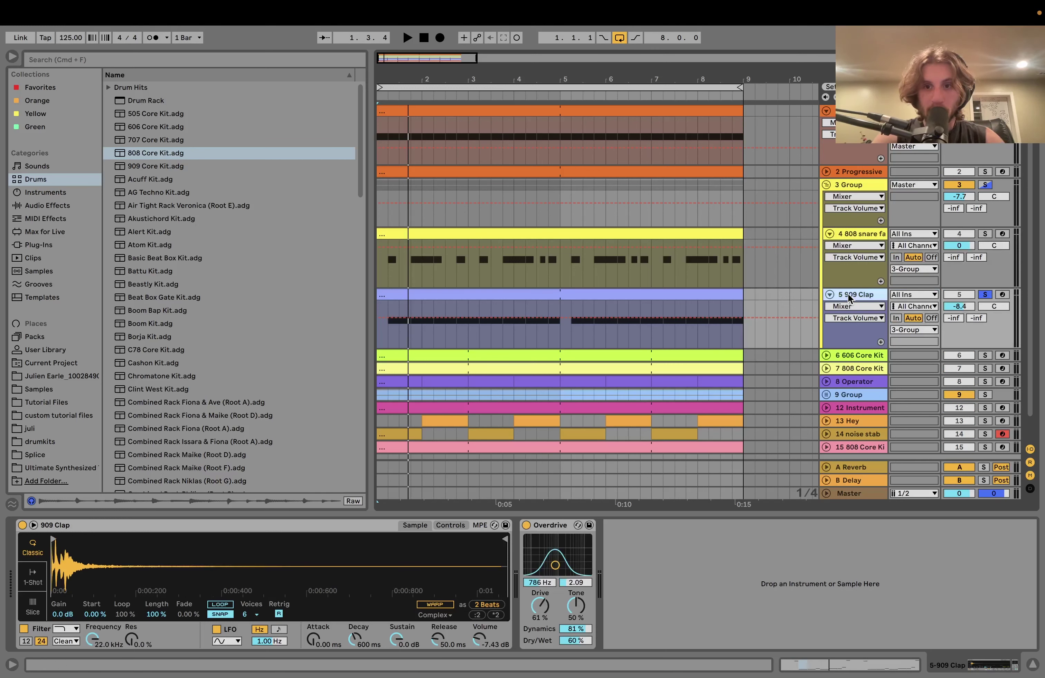
key(space)
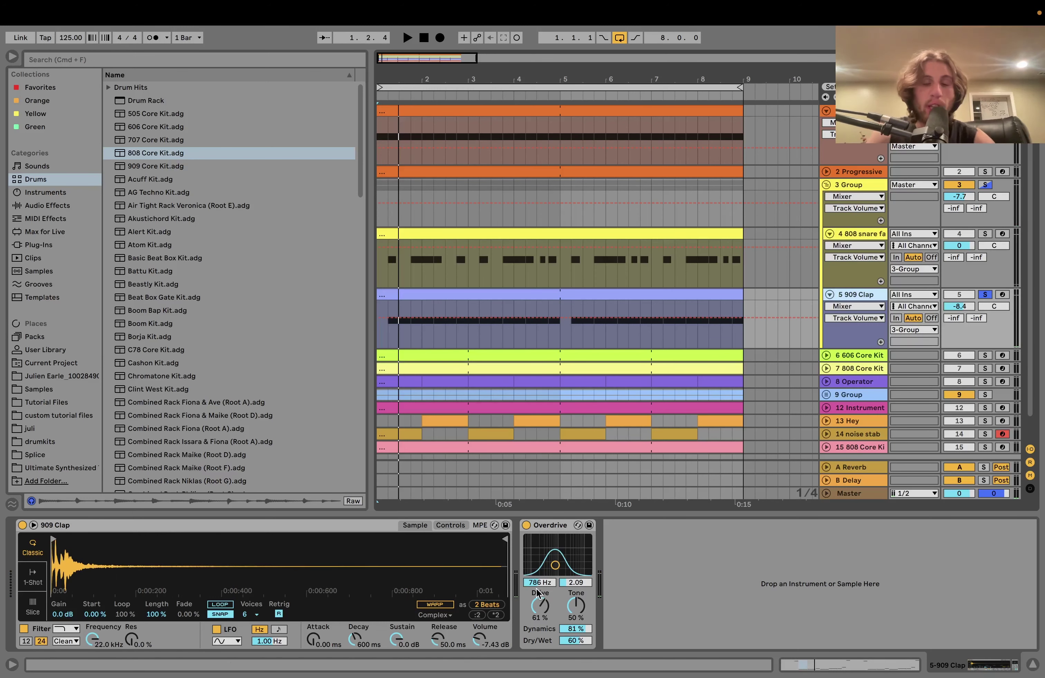
Step: Solo the whole 3 Group track and play the snare and clap together, checking both samplers
click(985, 185)
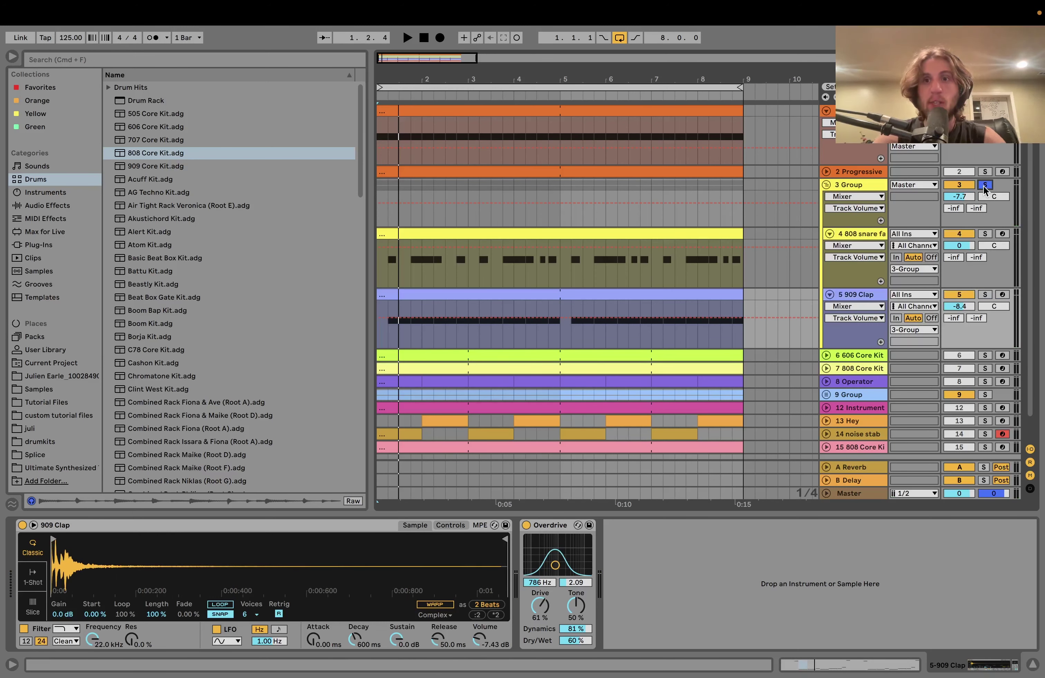
click(857, 238)
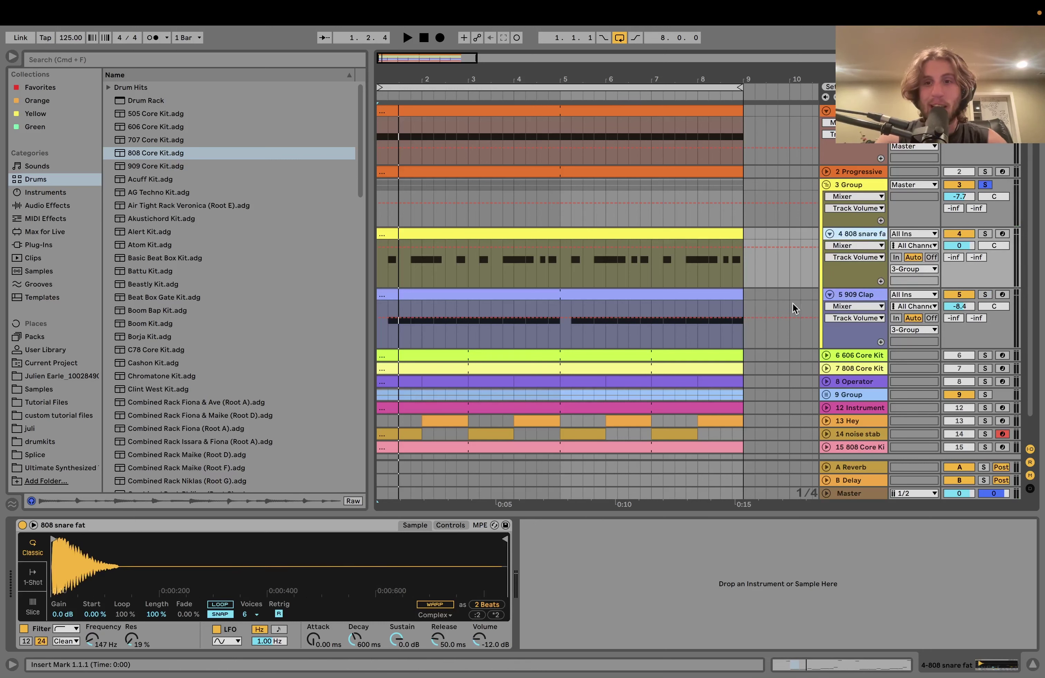
click(861, 295)
key(space)
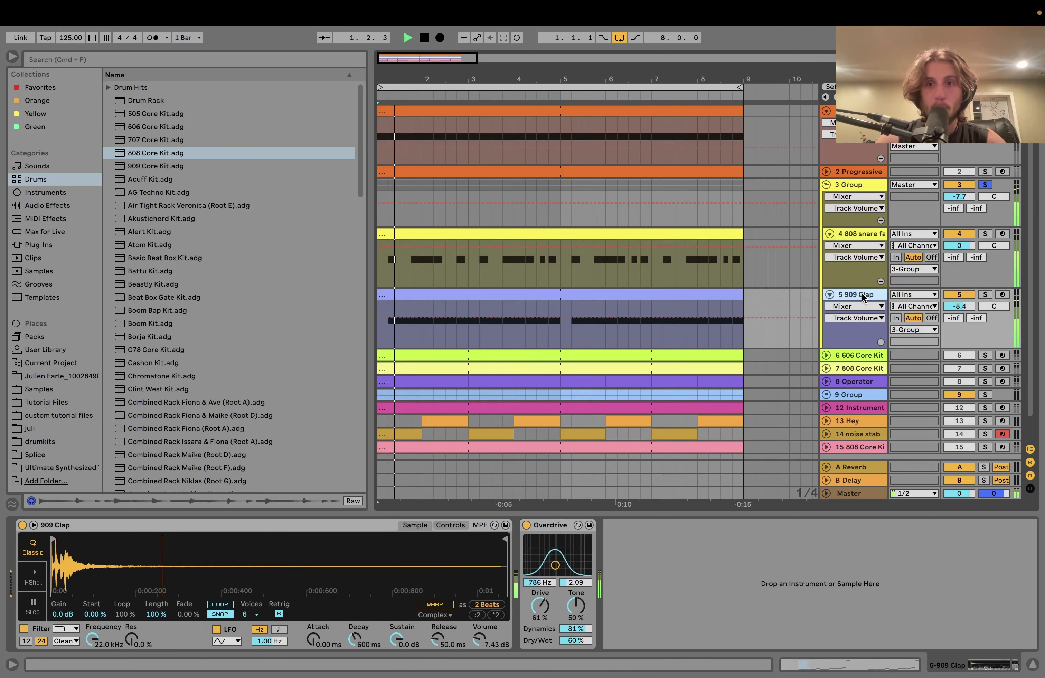
key(space)
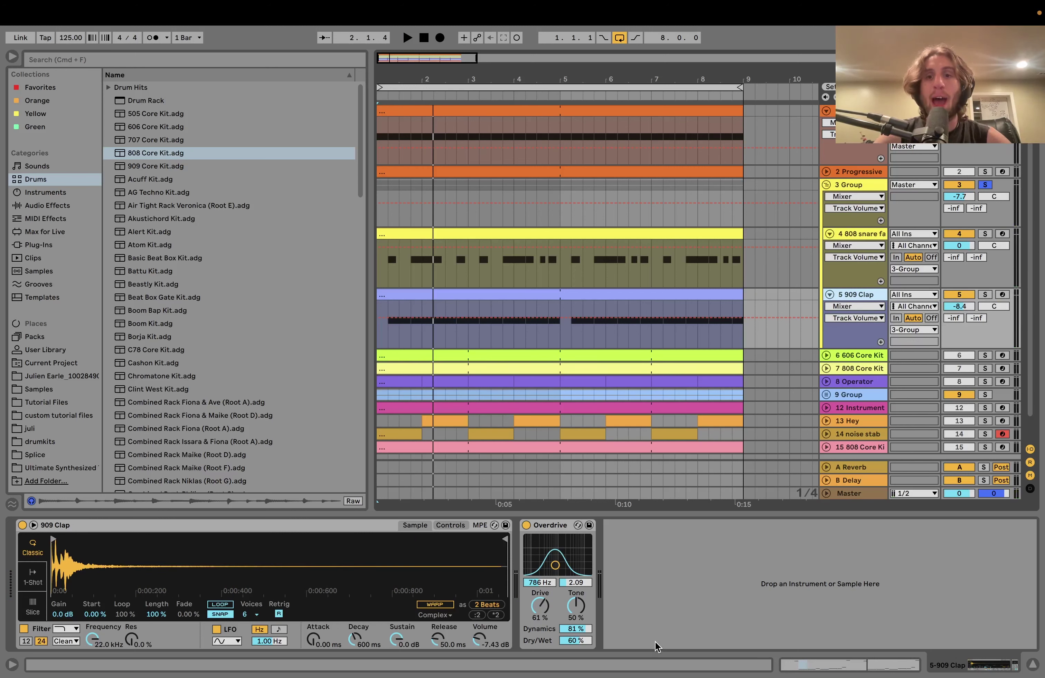
Step: Show the 3 Group effects and compare the playback with the Amp switched off and on
click(854, 187)
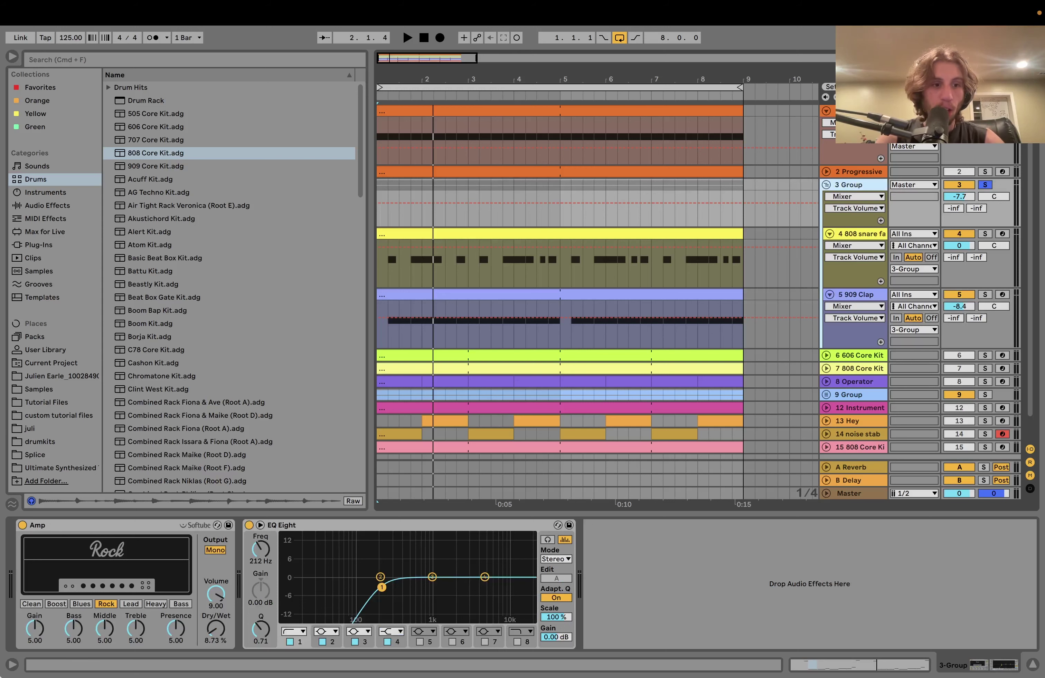
click(23, 525)
key(space)
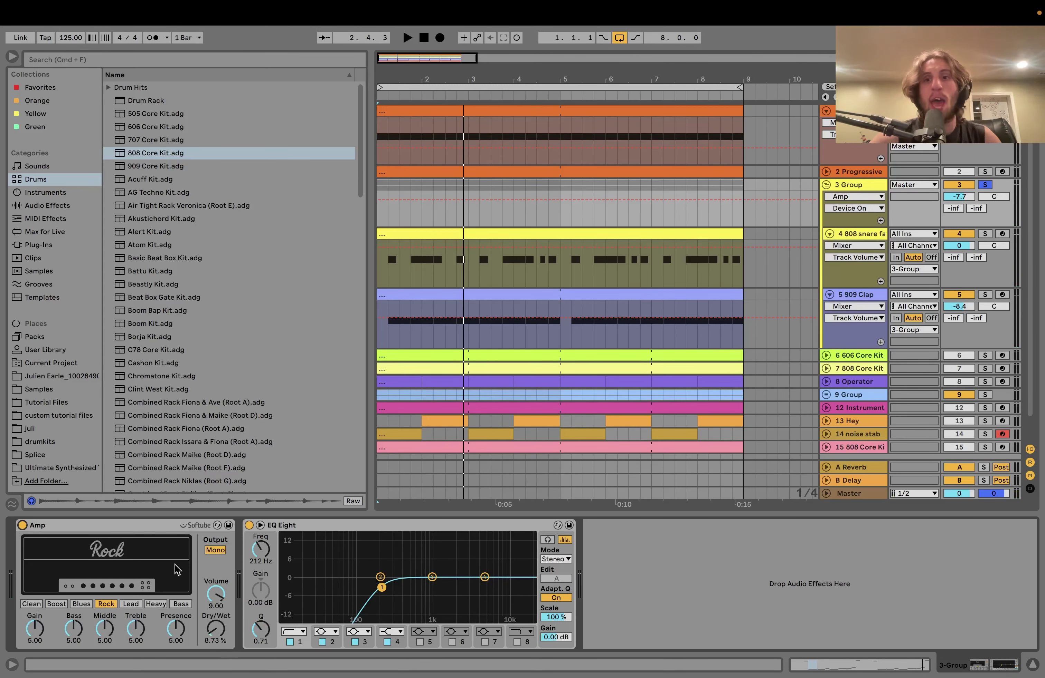
key(space)
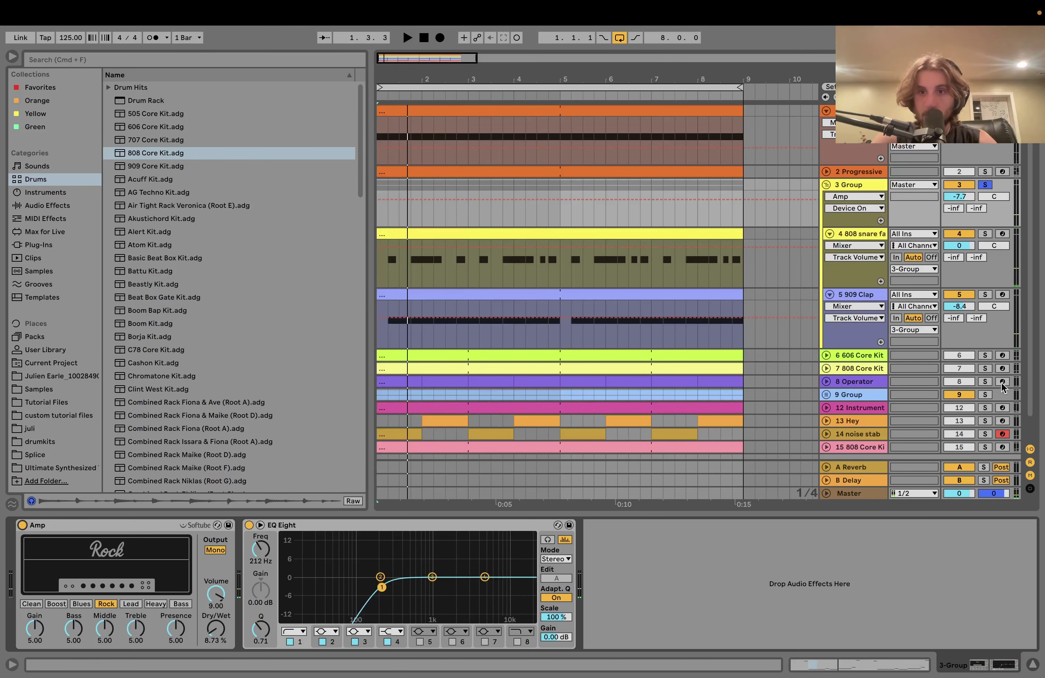
Step: Solo and unfold the 606 Core Kit track, then play its pattern and show the Closed Hi Hat pad
click(985, 355)
click(827, 356)
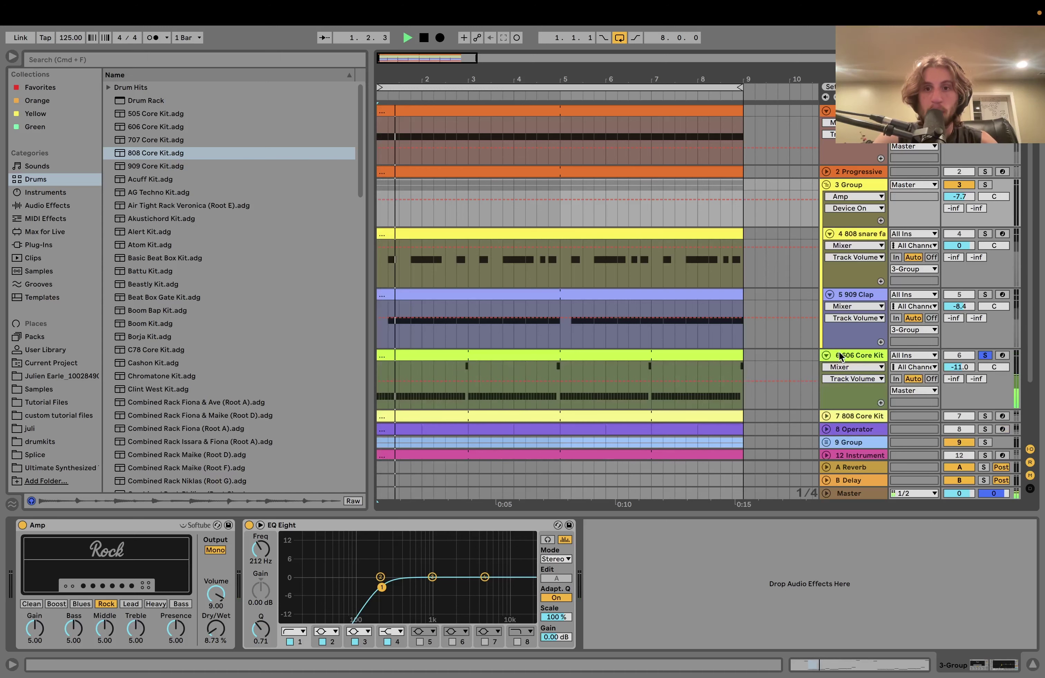
click(864, 356)
key(space)
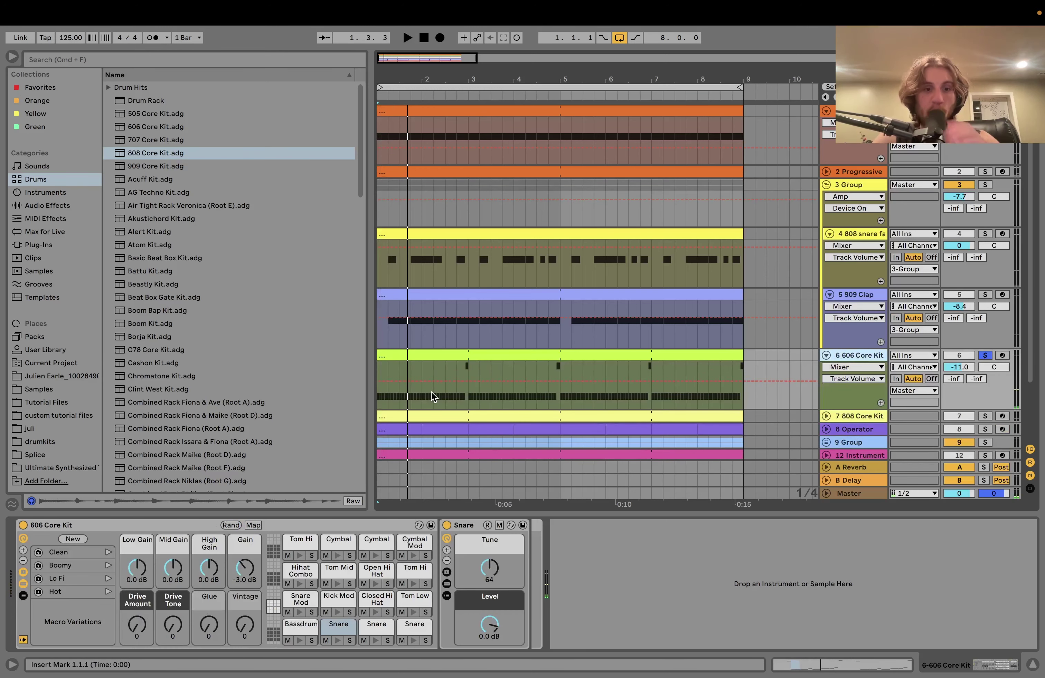
key(space)
click(459, 398)
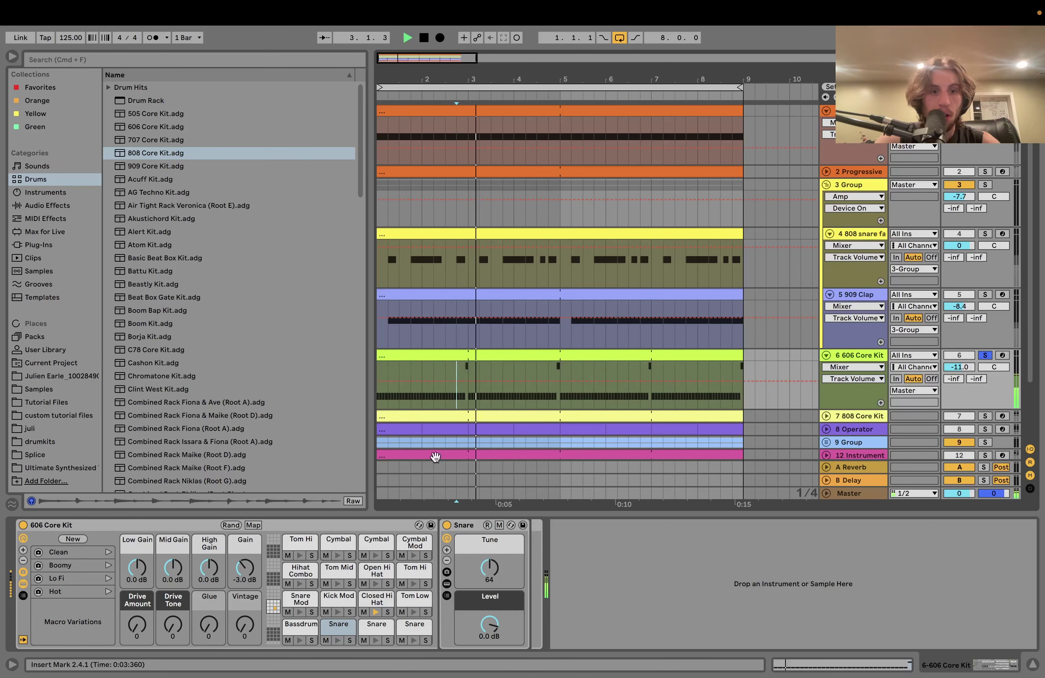
key(space)
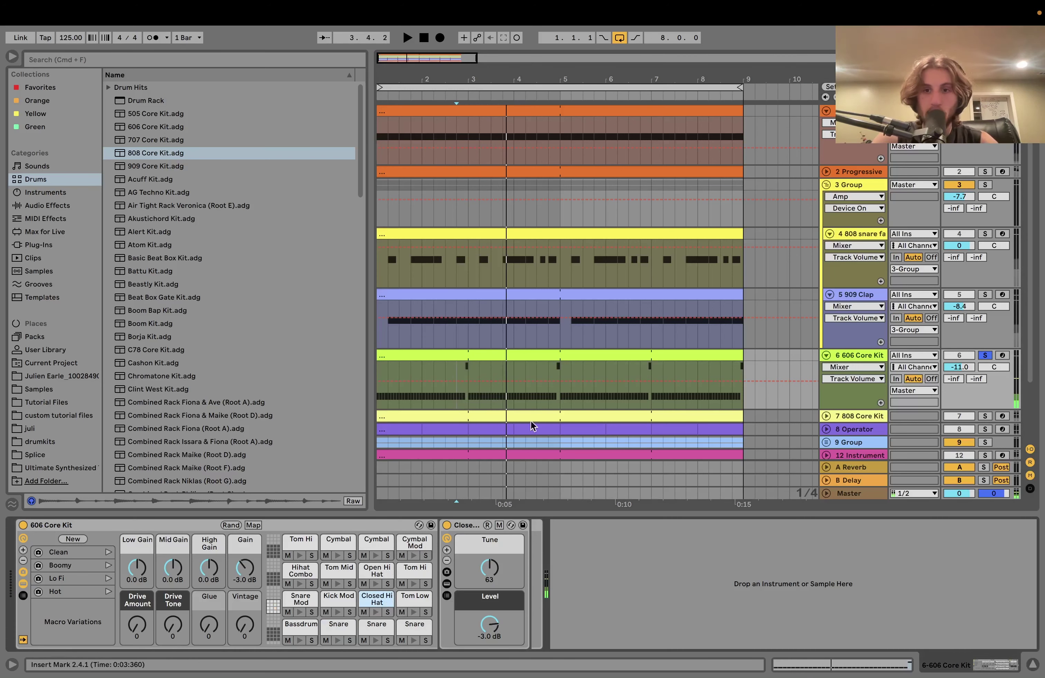
key(space)
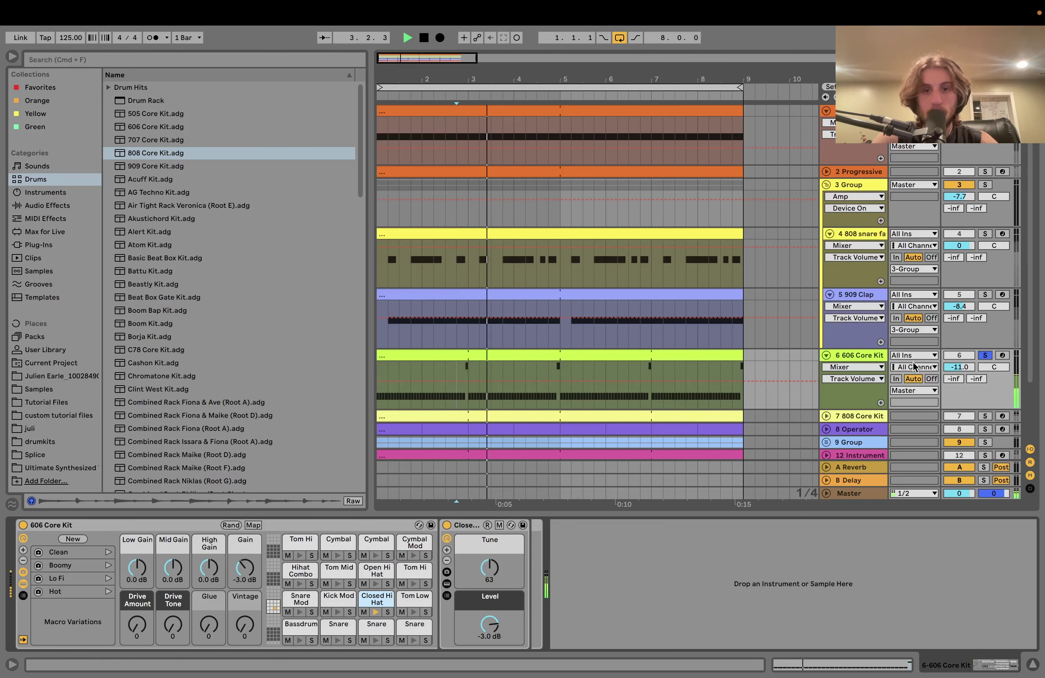
key(space)
Step: Play the kick, 3 Group and 606 Core Kit tracks soloed together, then solo only the 7 808 Core Kit track
click(854, 294)
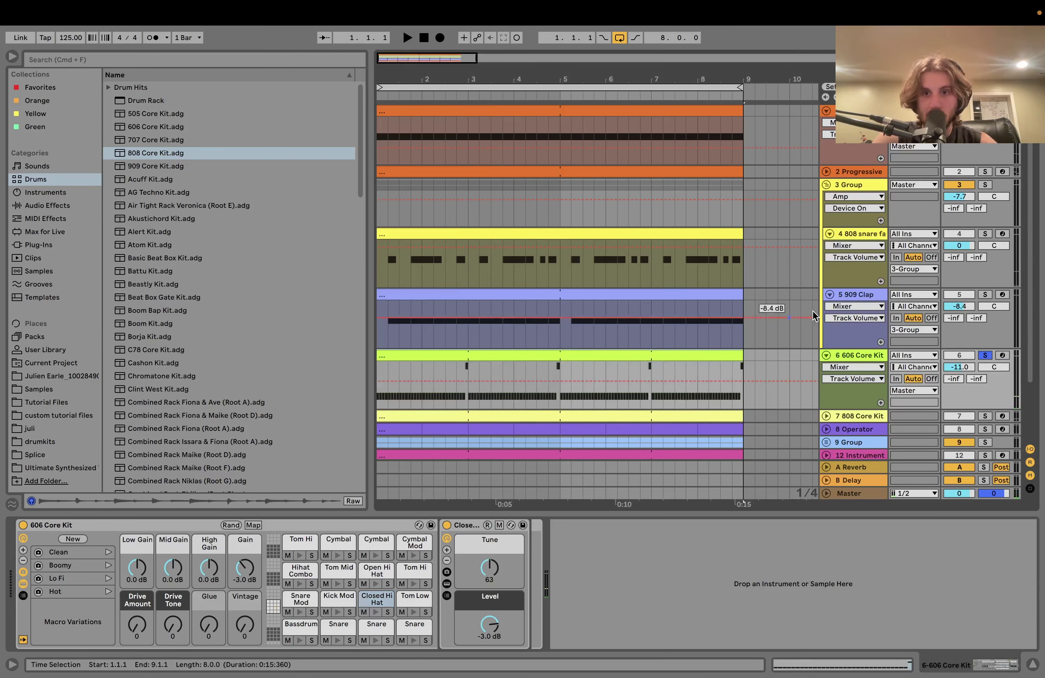
key(space)
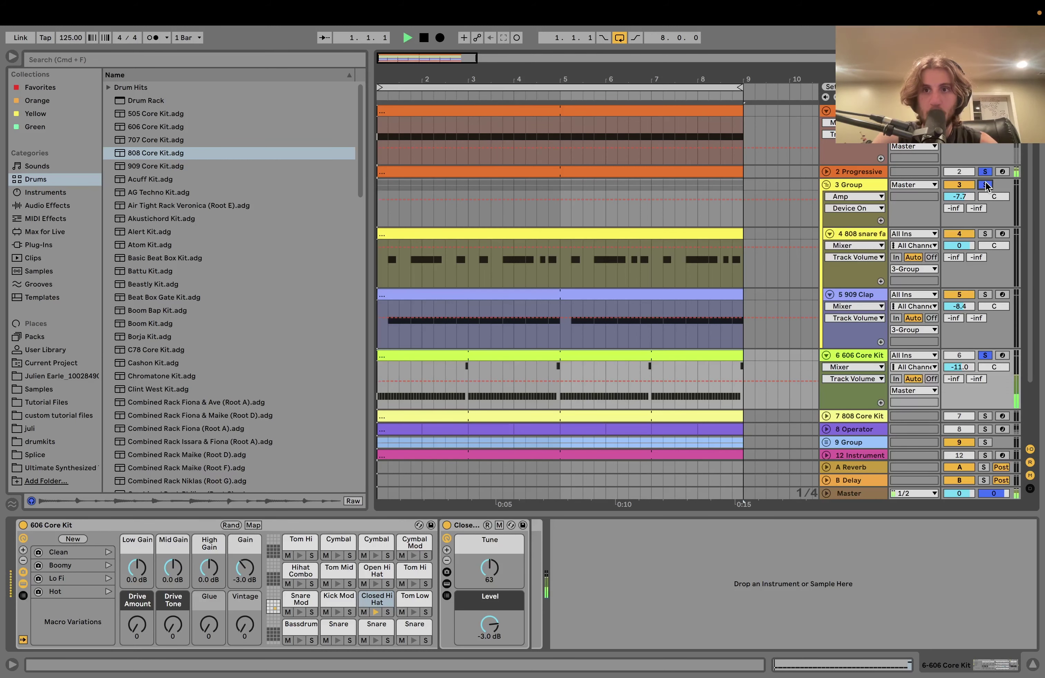
scroll(1008, 437, down, 3)
key(space)
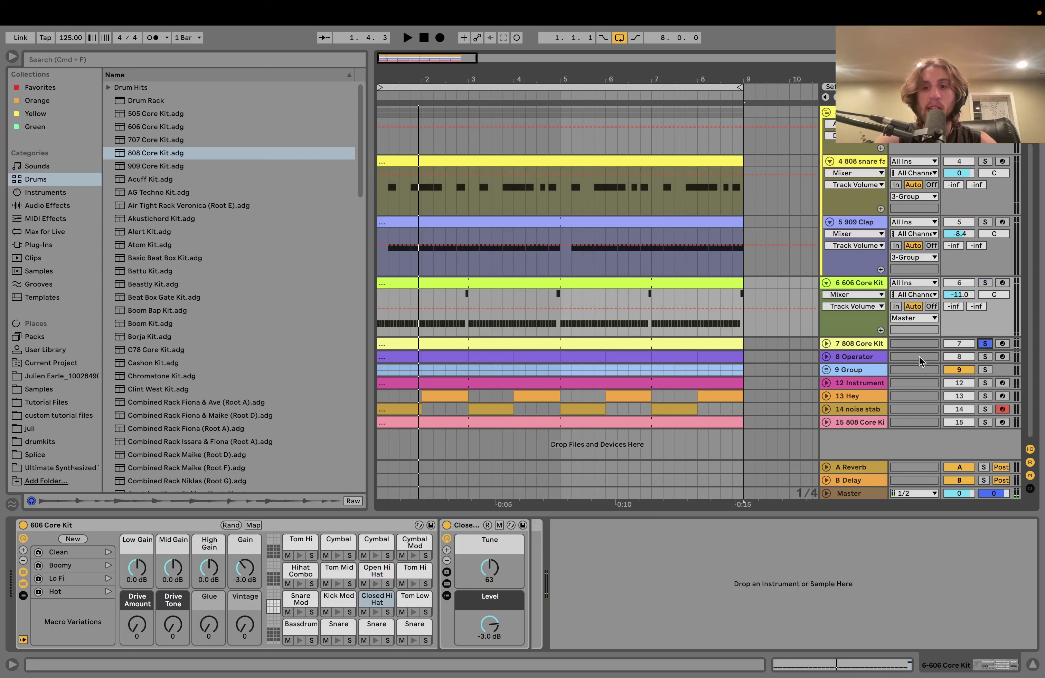
Step: Show the 7 808 Core Kit drum rack, unfold its track and play the soloed percussion pattern
click(849, 344)
click(853, 282)
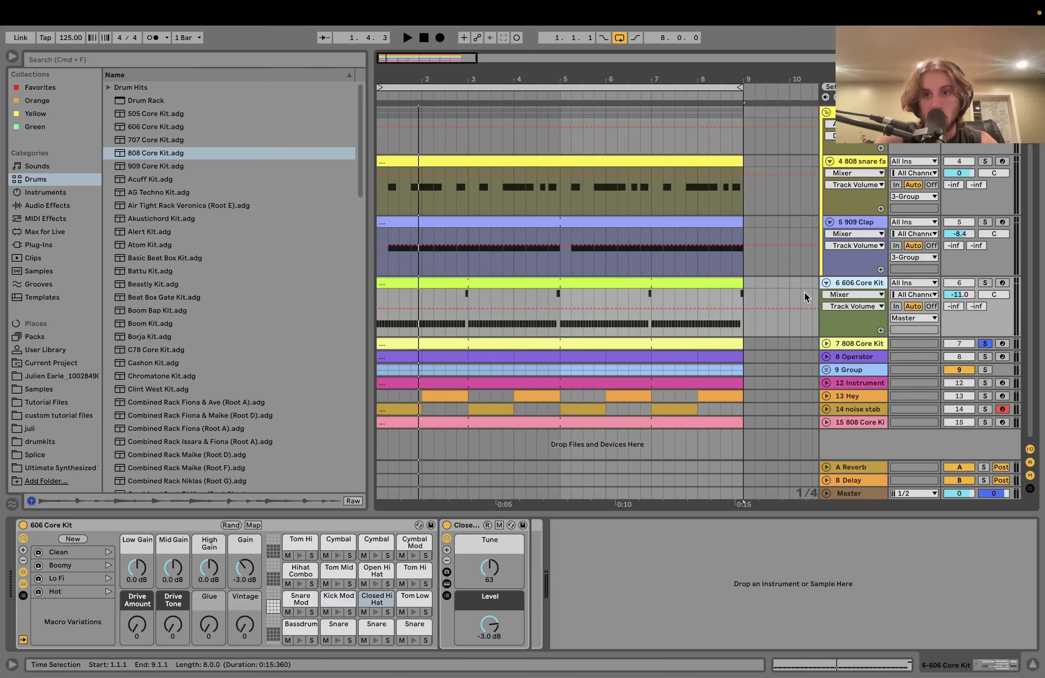
click(845, 345)
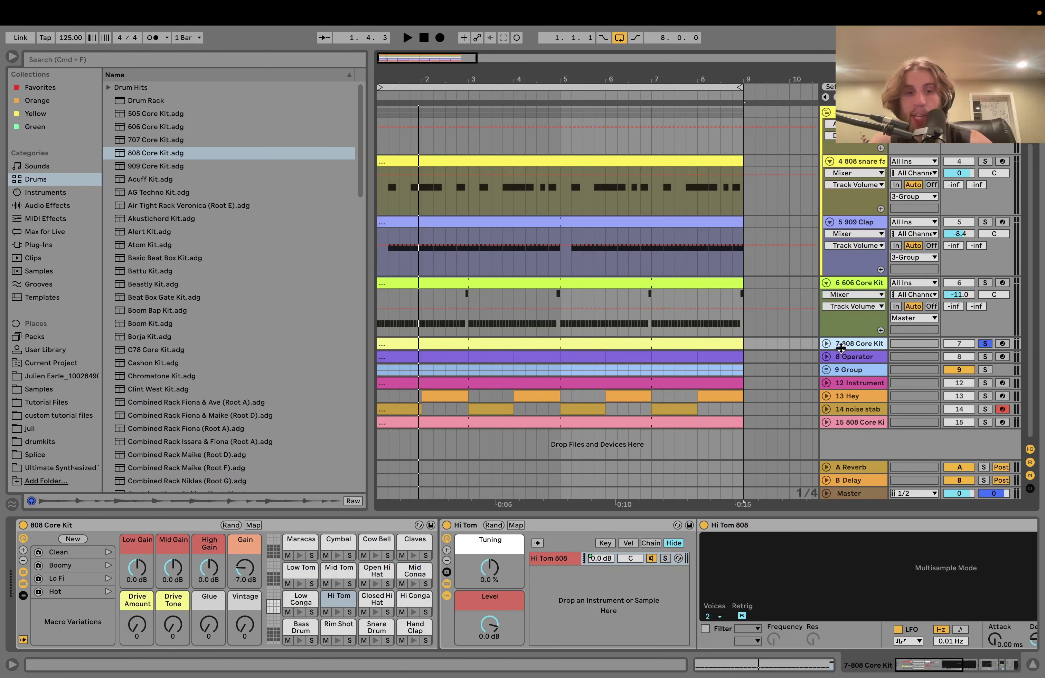
click(825, 343)
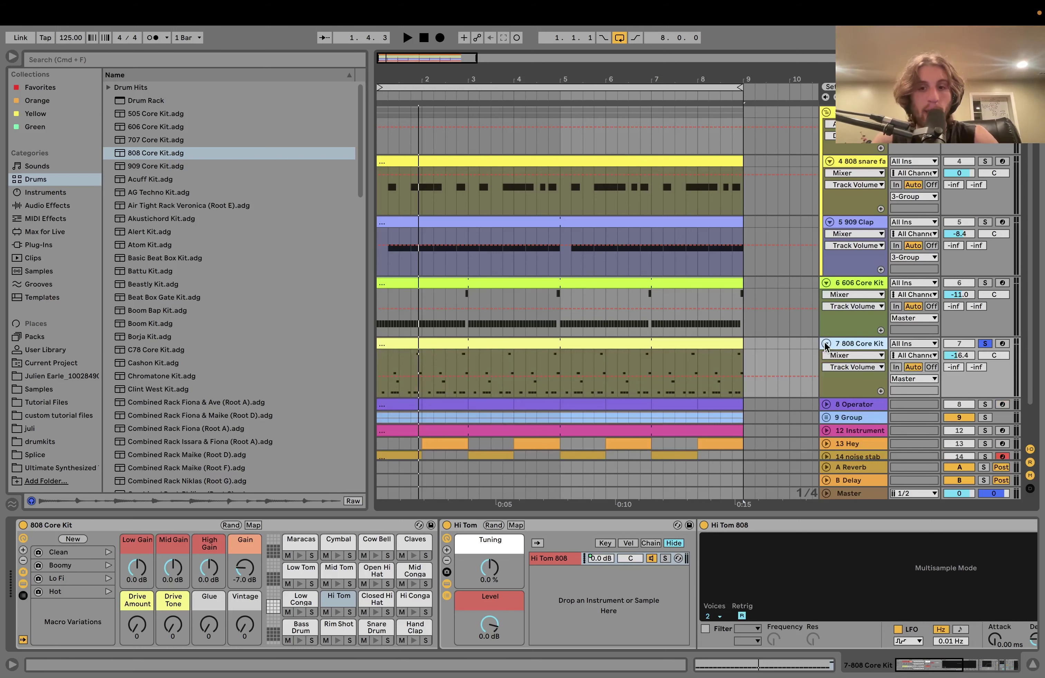
key(space)
scroll(824, 342, down, 3)
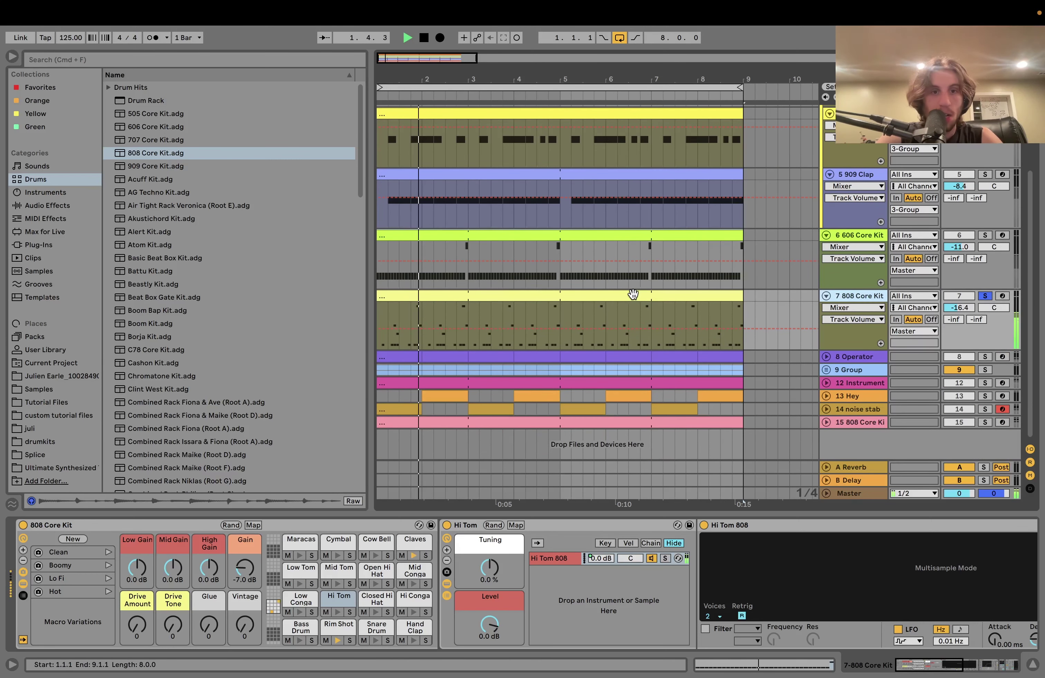
Step: Show the Auto Filter, Overdrive and Drum Buss effects on the 7 808 Core Kit track while its pattern plays, then stop playback
click(463, 297)
scroll(802, 569, right, 5)
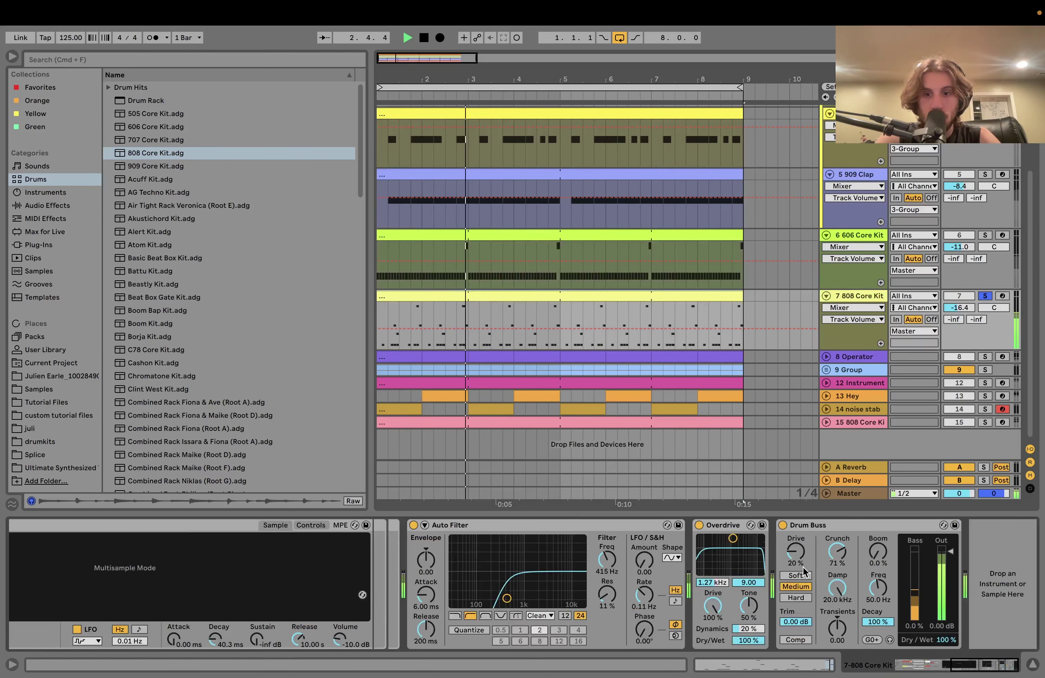
key(space)
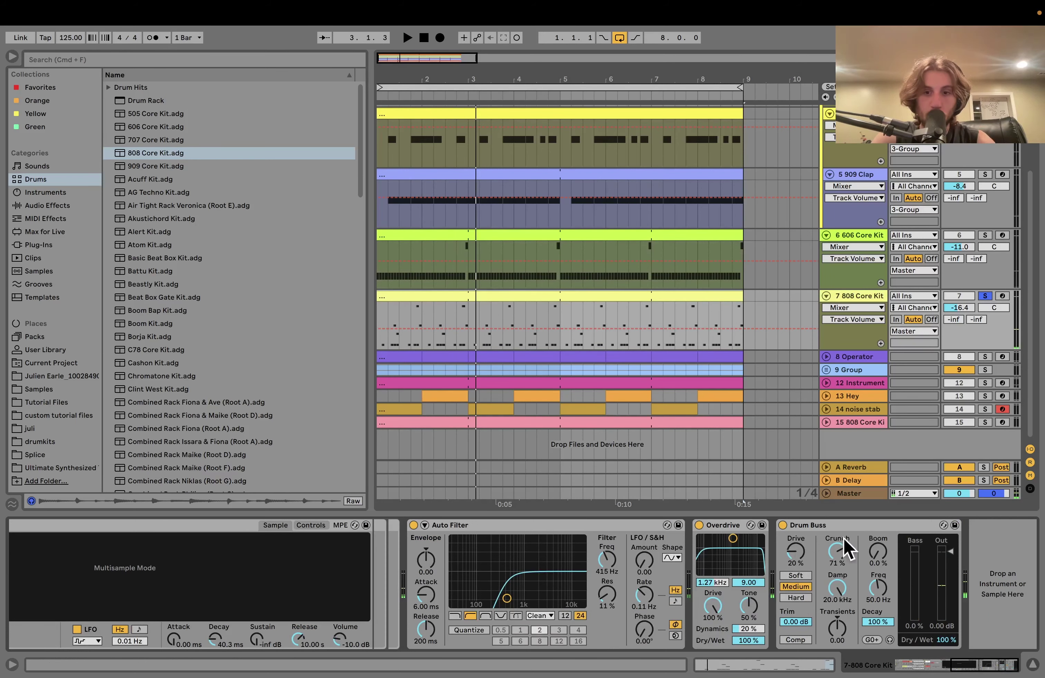
scroll(833, 617, left, 1)
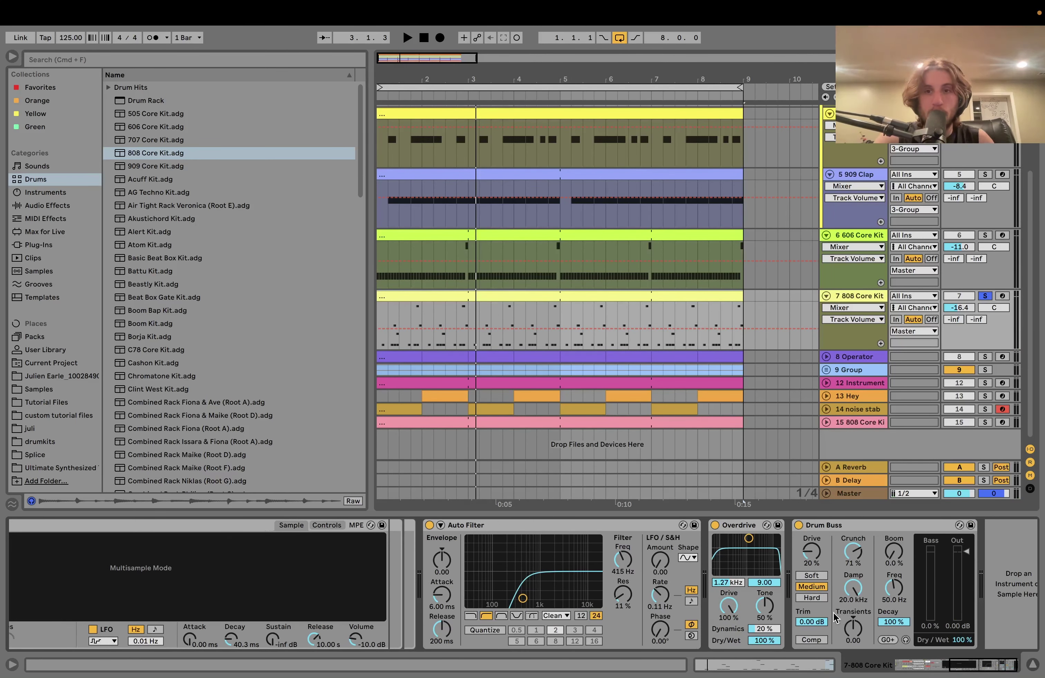
Step: Add the 2 Progressive, 3 Group and 6 606 Core Kit tracks to the soloed 7 808 Core Kit and play them all together
scroll(987, 374, up, 5)
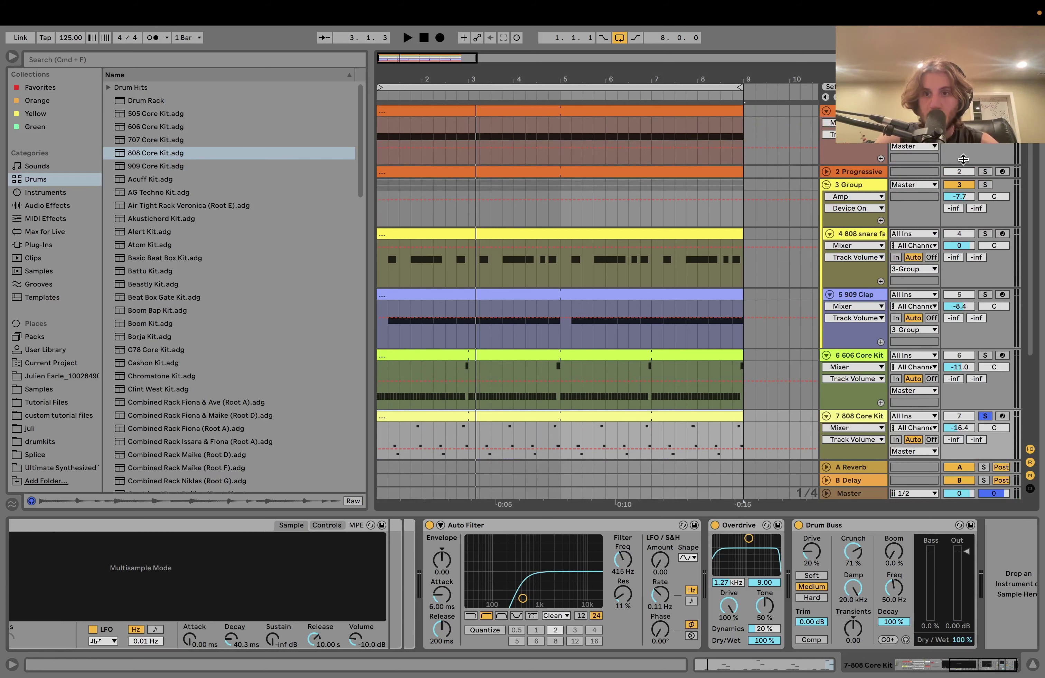
click(985, 186)
key(space)
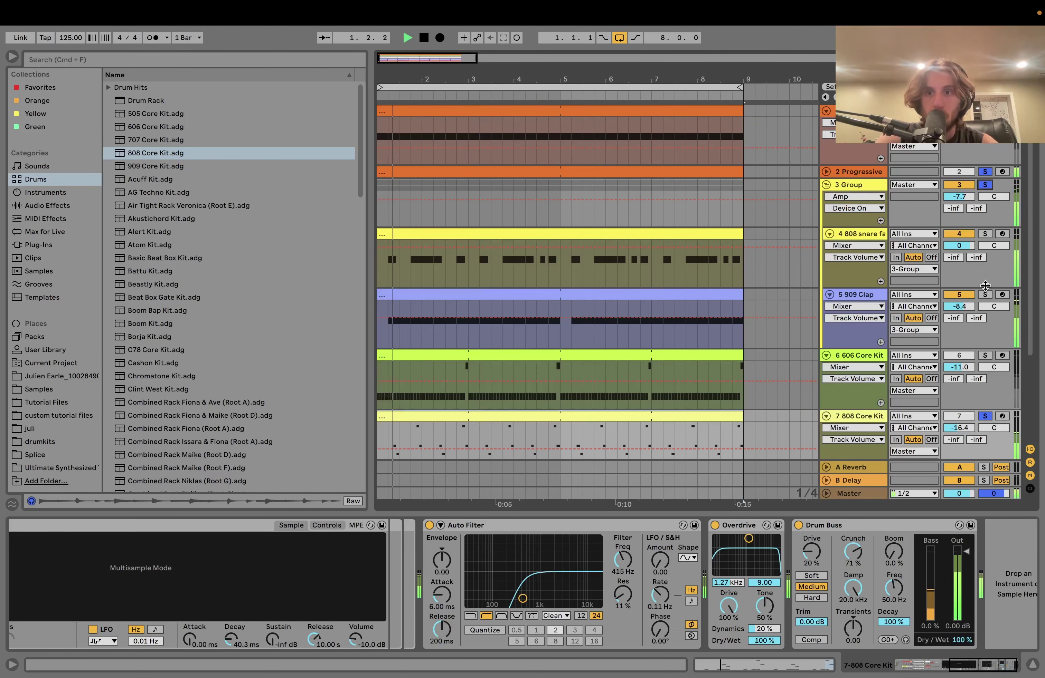
click(985, 356)
scroll(971, 424, down, 4)
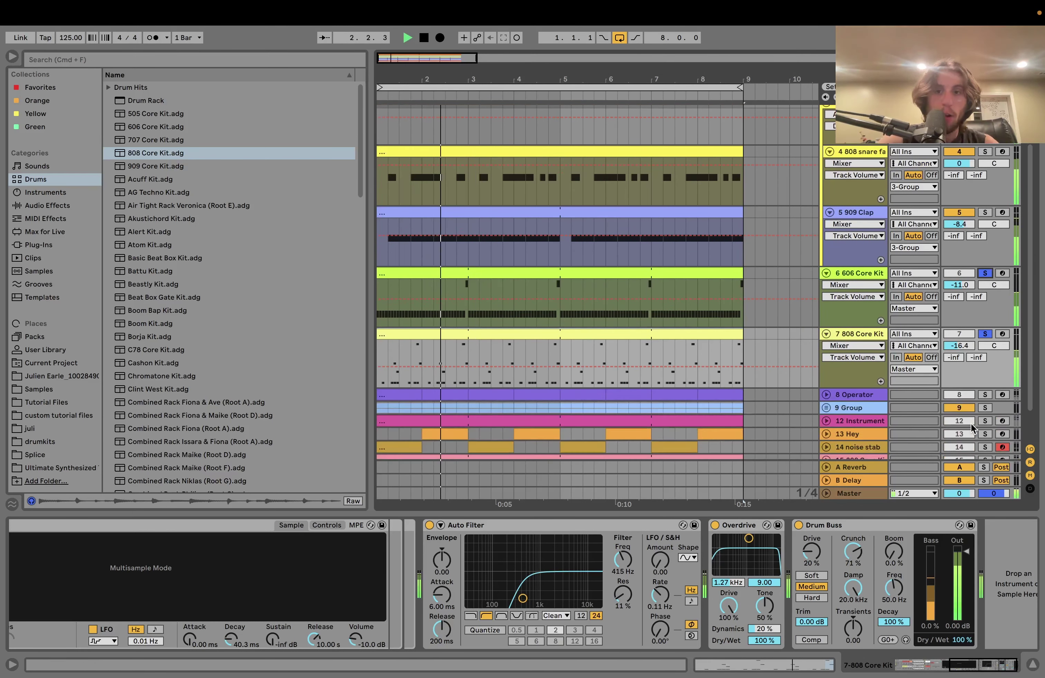
key(space)
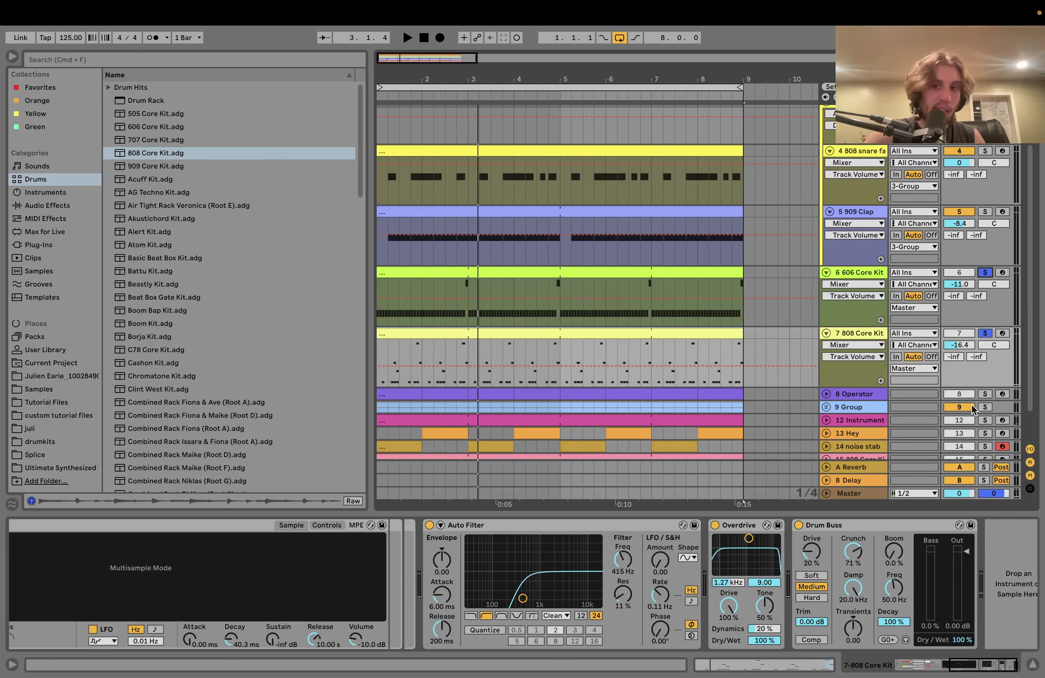
scroll(971, 405, up, 2)
scroll(971, 405, down, 1)
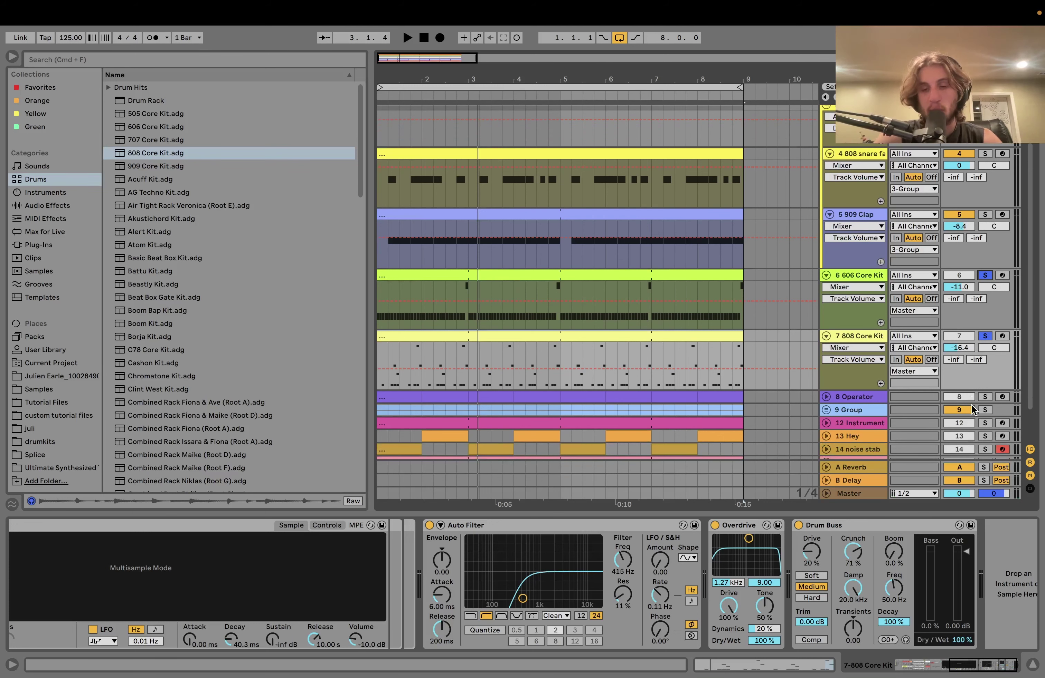
key(space)
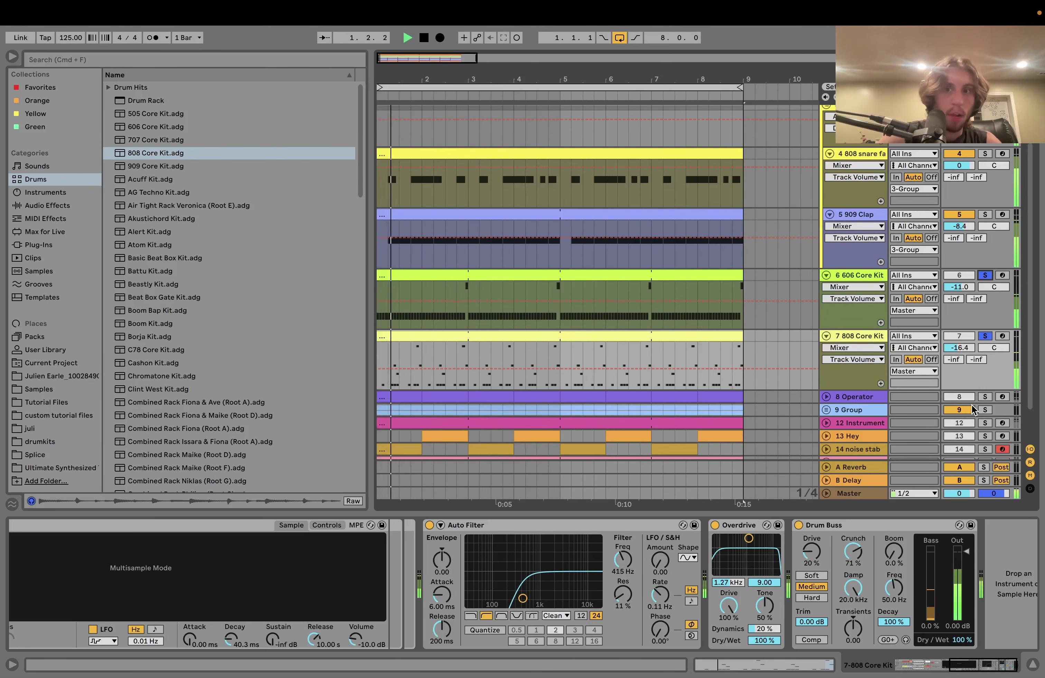
scroll(971, 405, up, 4)
scroll(999, 320, down, 4)
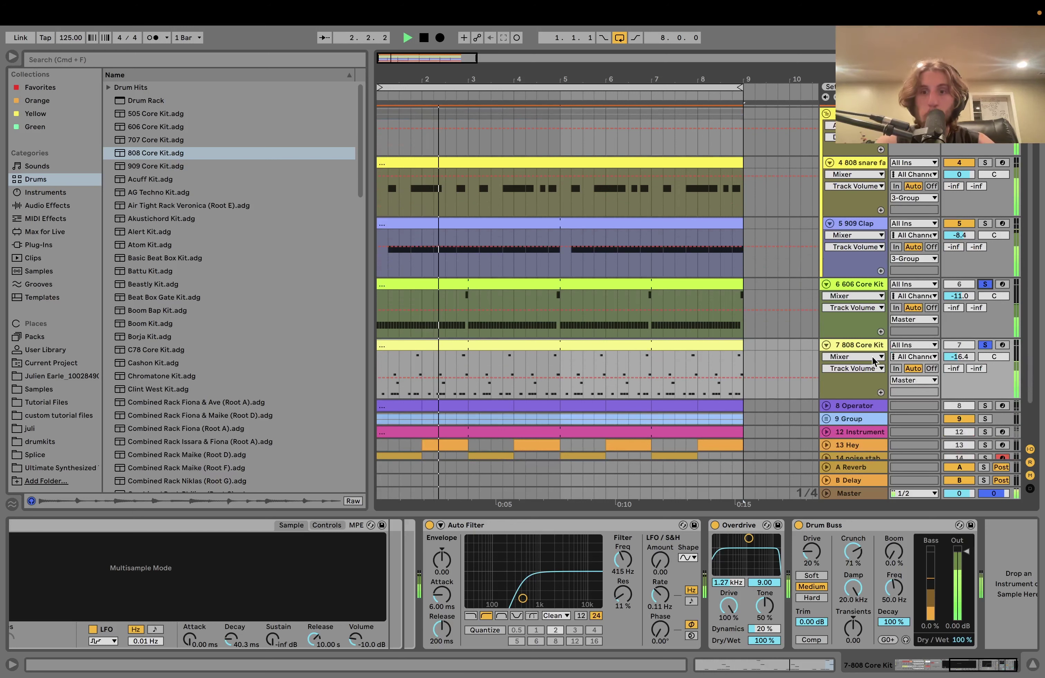
key(space)
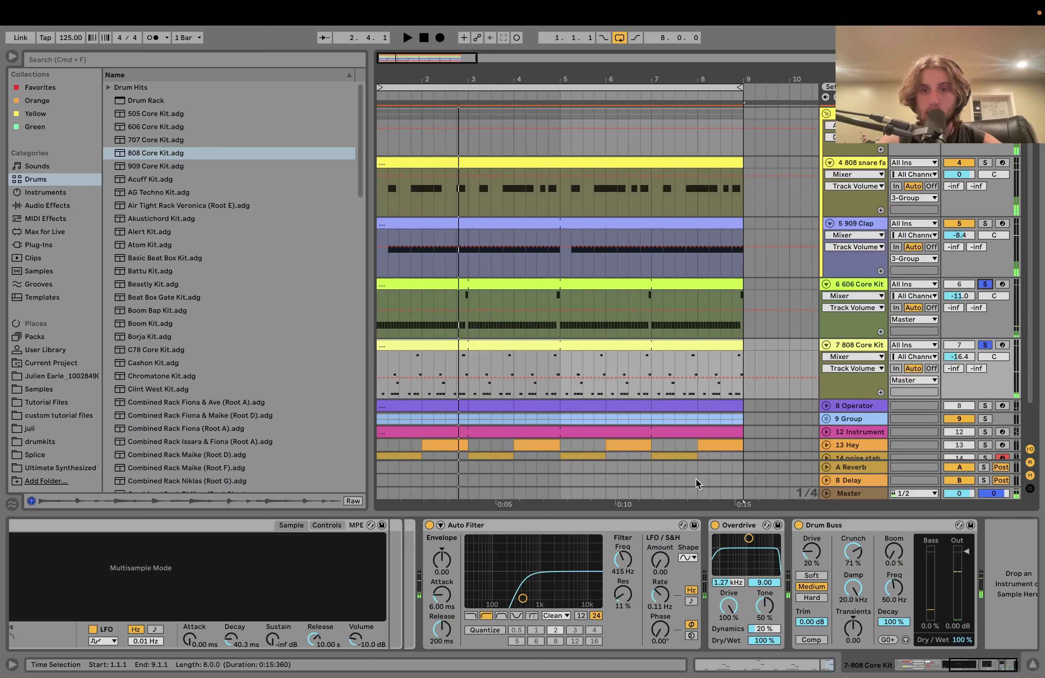
Step: Solo and unfold only the 8 Operator track, show its Operator device and start playing its pattern
click(987, 346)
scroll(986, 346, down, 2)
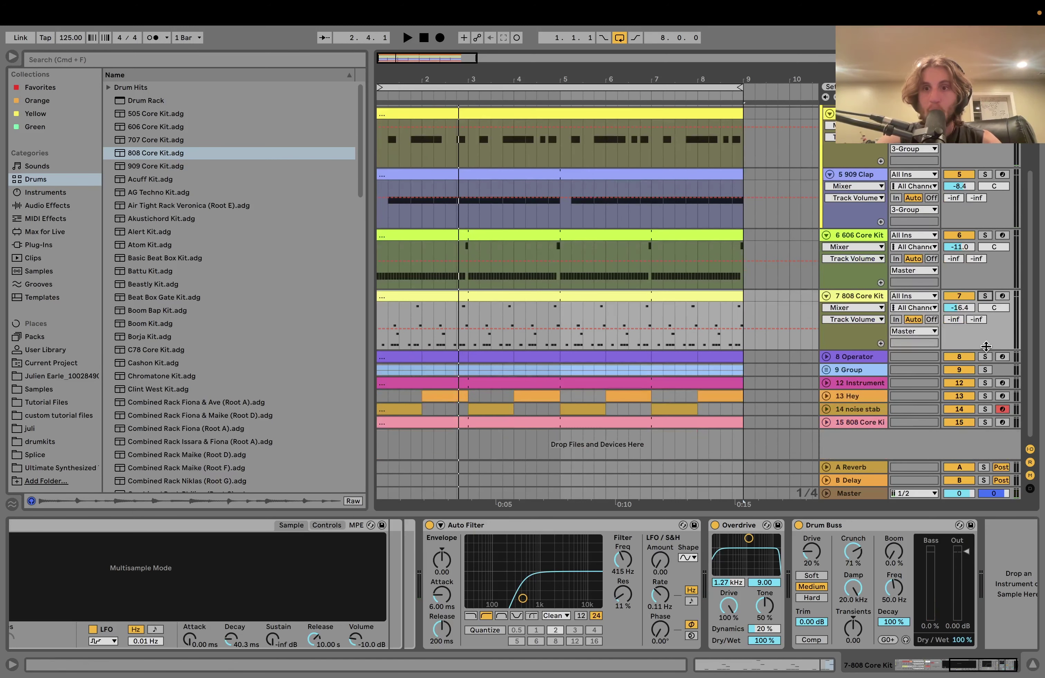
click(984, 356)
click(825, 357)
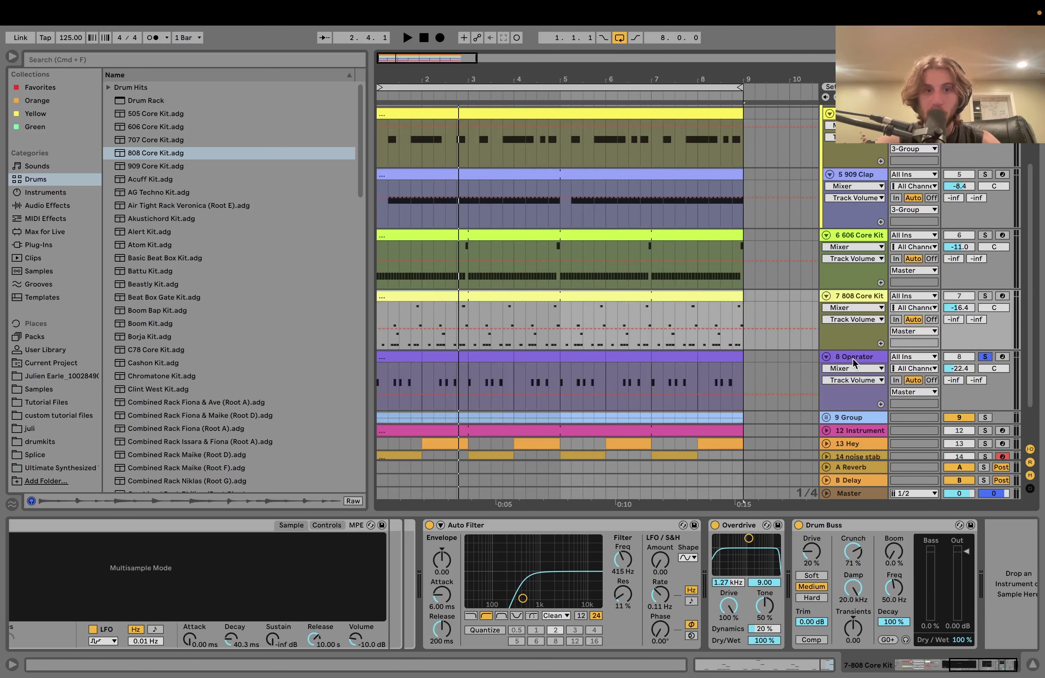
click(853, 359)
key(space)
Step: Raise the 8 Operator track volume to -19.6 dB, stop playback and display the Operator's envelope
drag(958, 370, 958, 358)
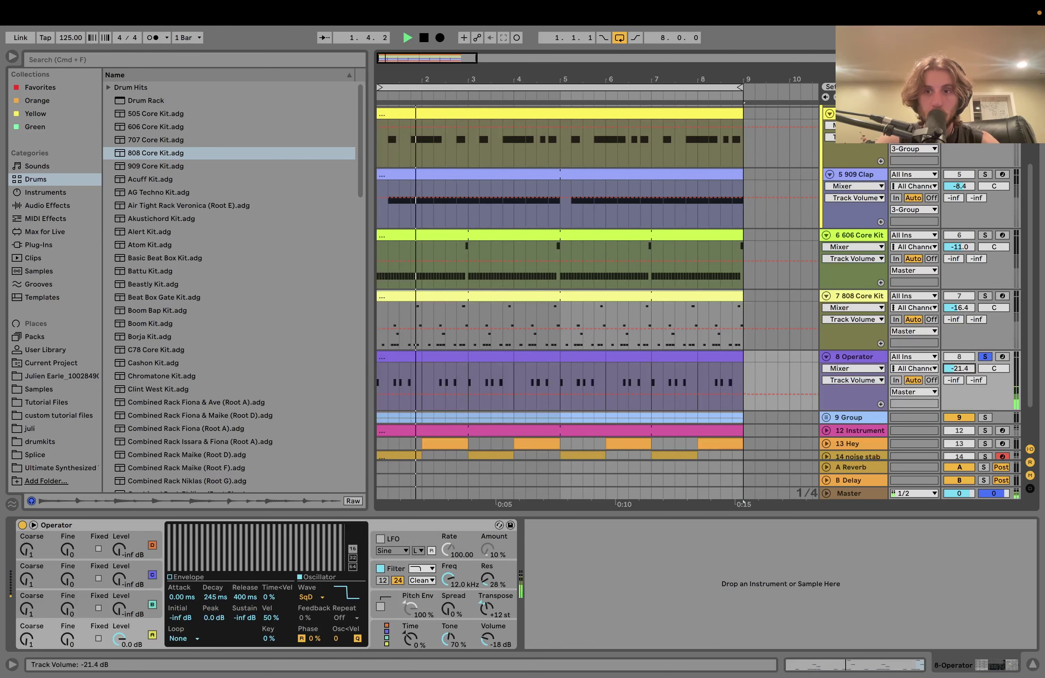
key(space)
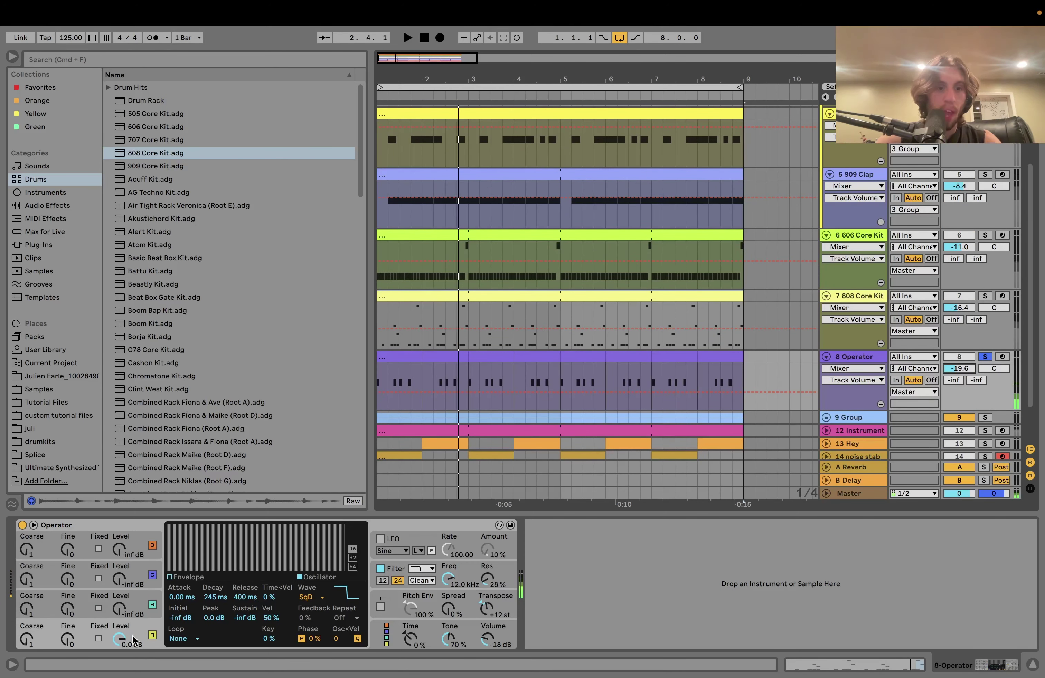
click(180, 579)
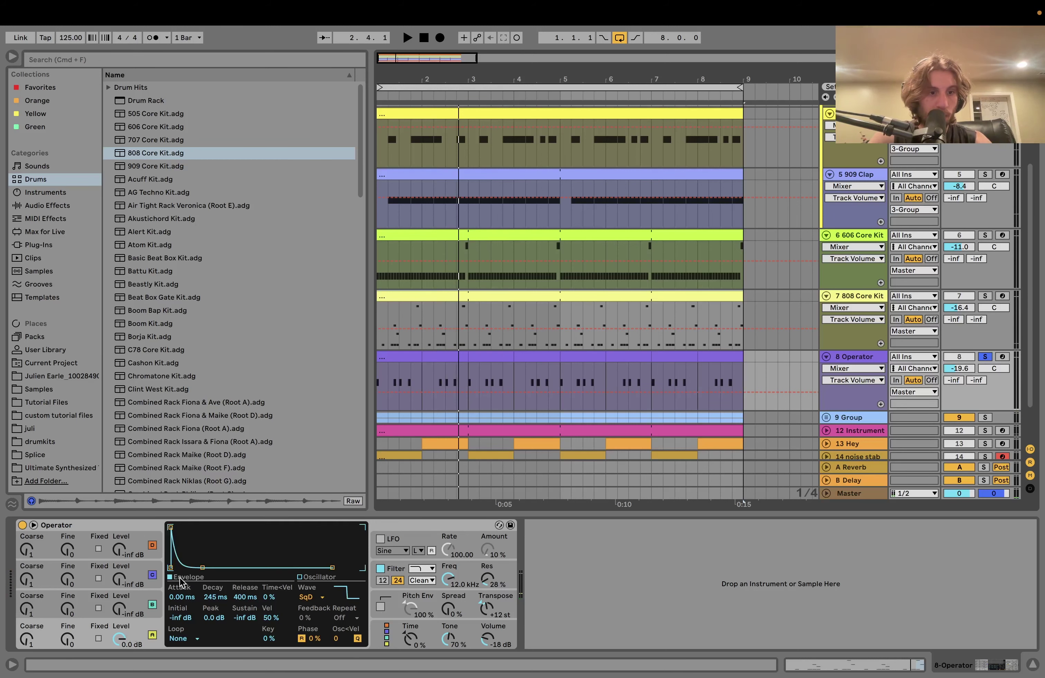
Step: Play the 8 Operator track soloed together with the 7 808 Core Kit, 6 606 Core Kit and 3 Group tracks
key(space)
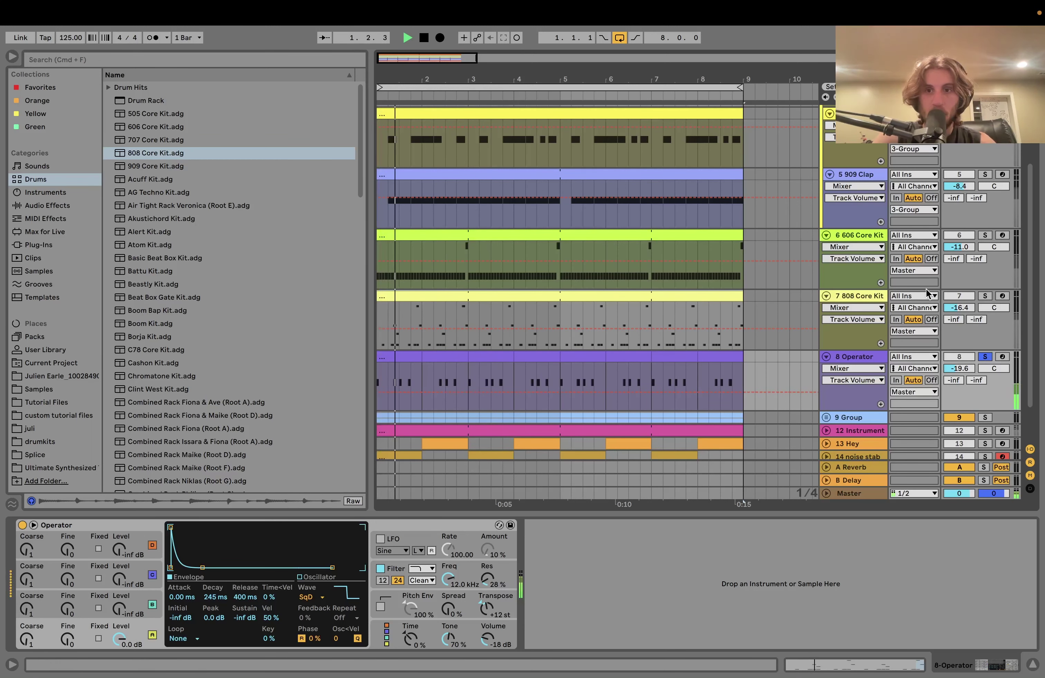
click(985, 296)
scroll(987, 313, up, 5)
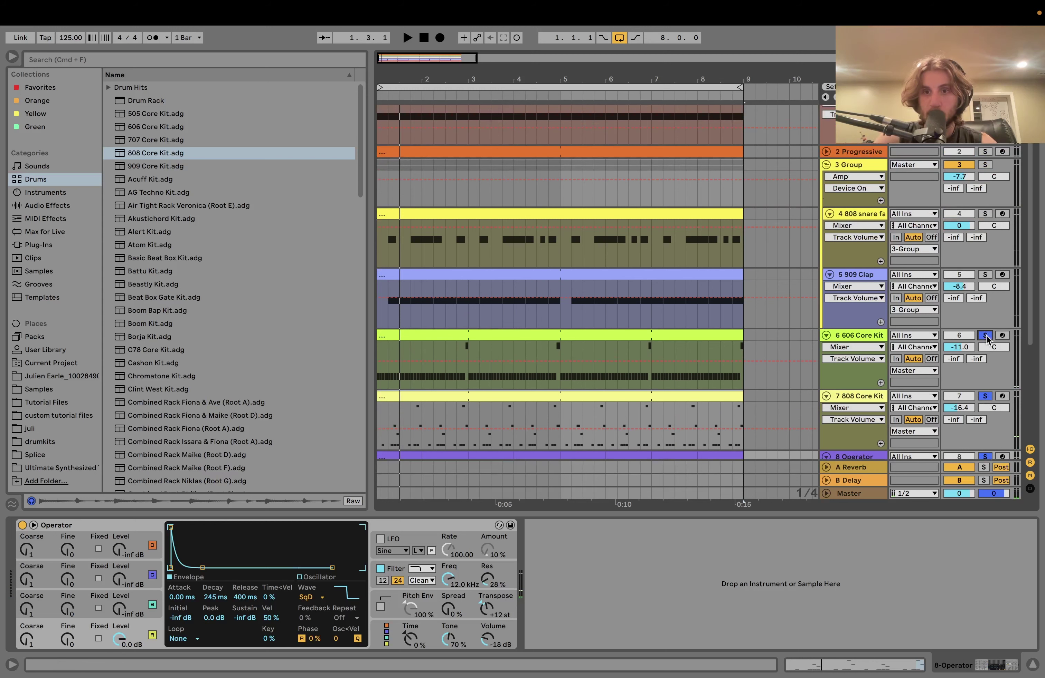
key(space)
scroll(985, 335, up, 1)
click(984, 184)
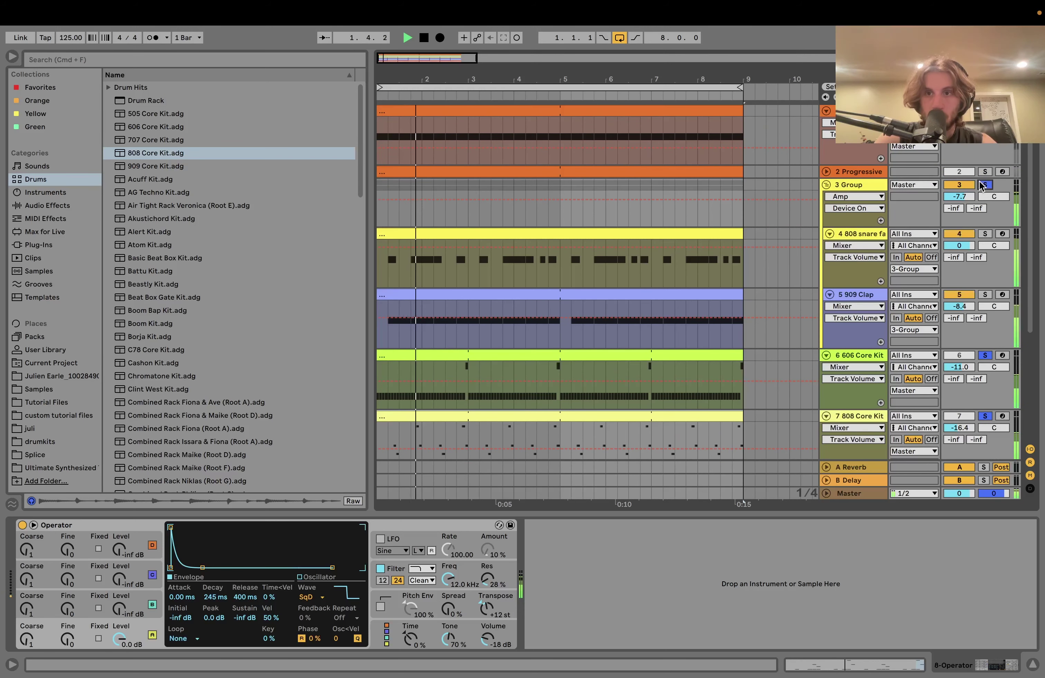
scroll(985, 286, down, 4)
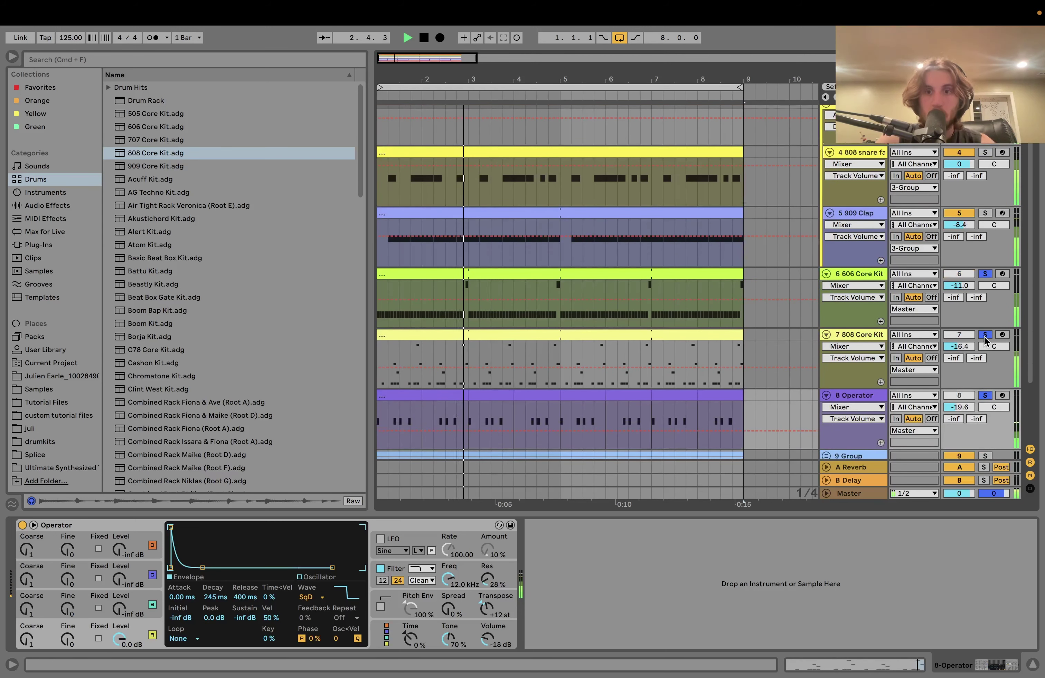
scroll(985, 341, down, 4)
key(space)
Step: Solo only the 9 Group track, unfold it and play its two Operator tracks
click(985, 310)
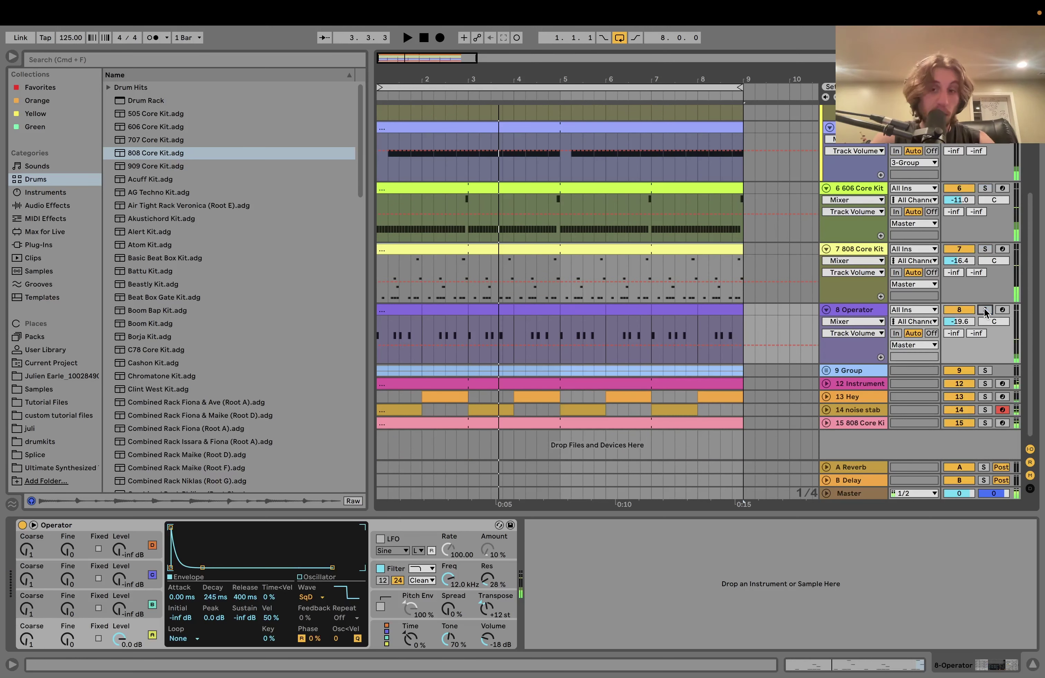
click(985, 371)
click(825, 372)
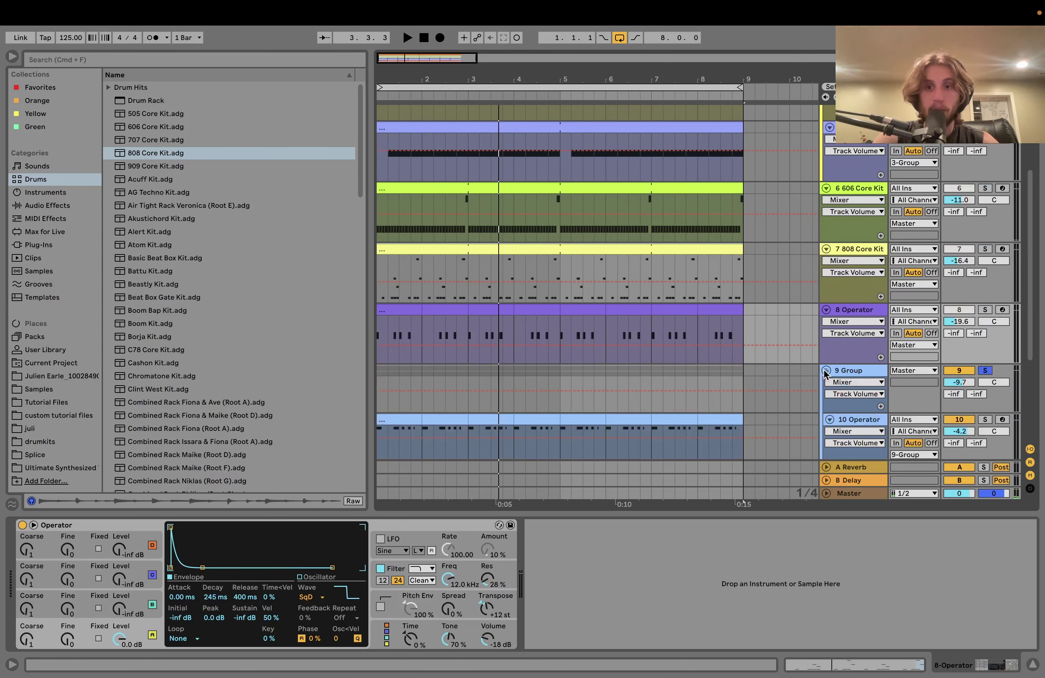
scroll(837, 384, down, 8)
key(space)
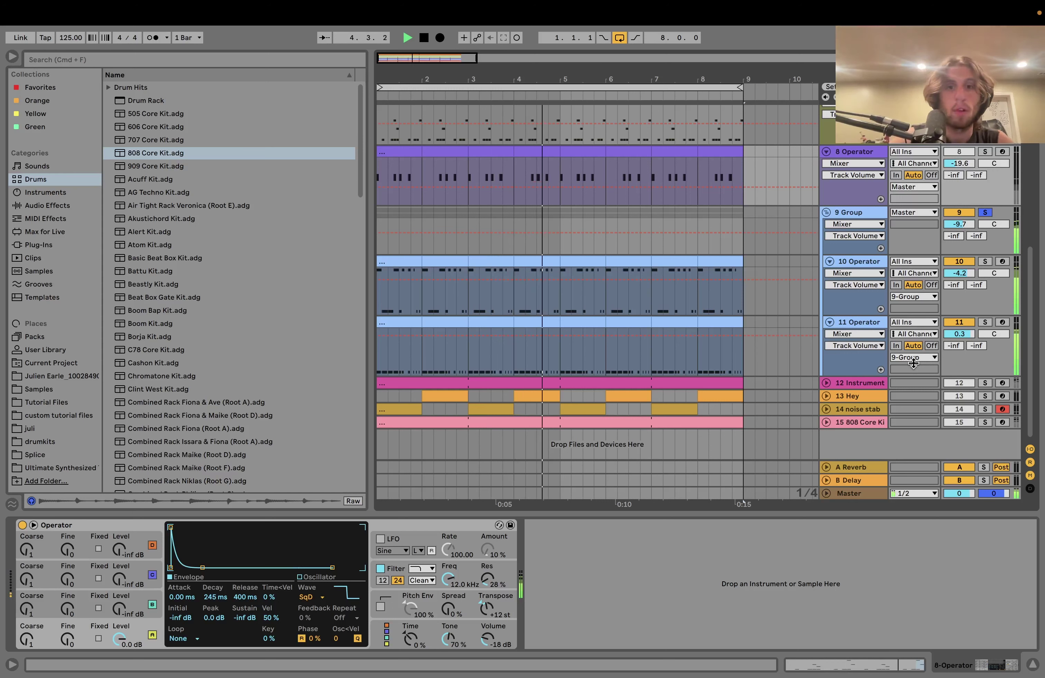
key(space)
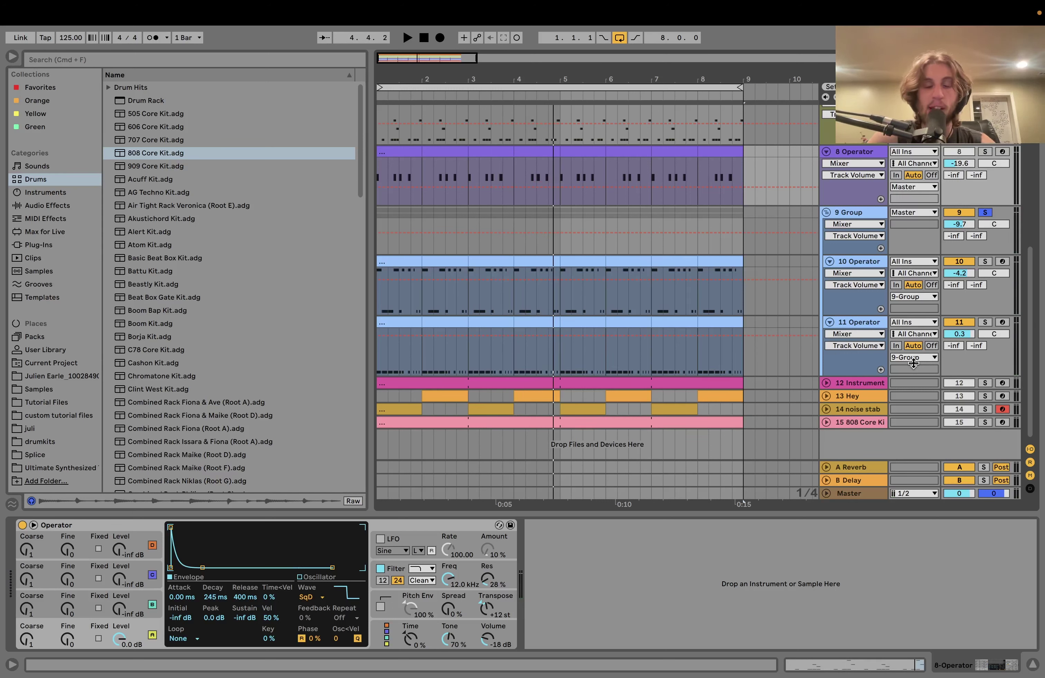
Step: Add the 12 Instrument and 15 808 Core Kit tracks to the soloed 9 Group and play them together
click(587, 383)
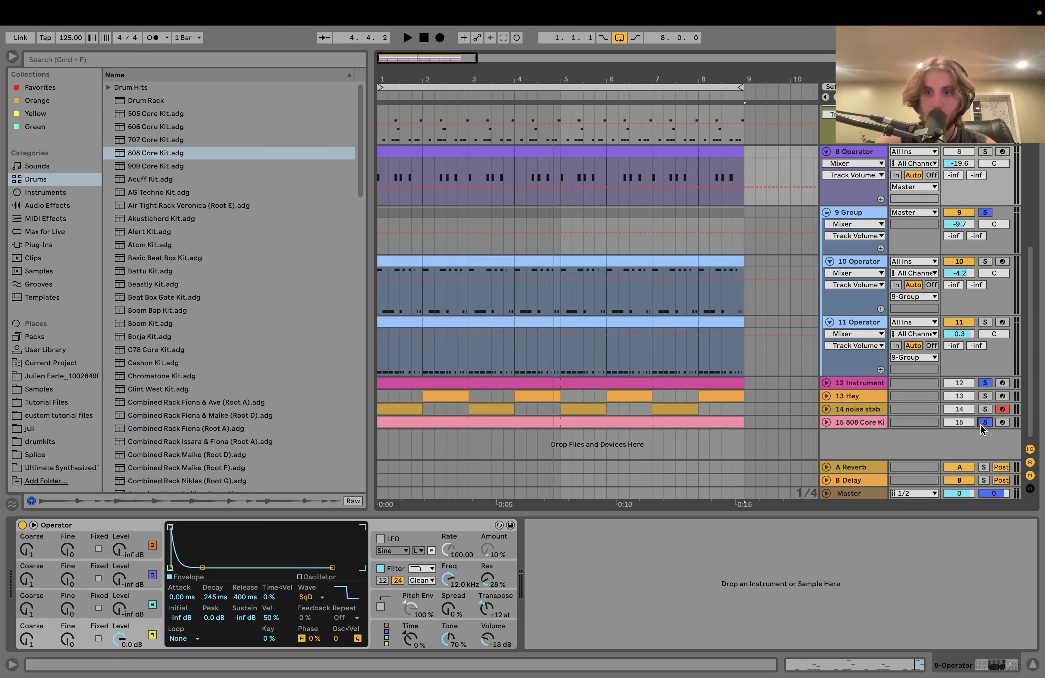
key(space)
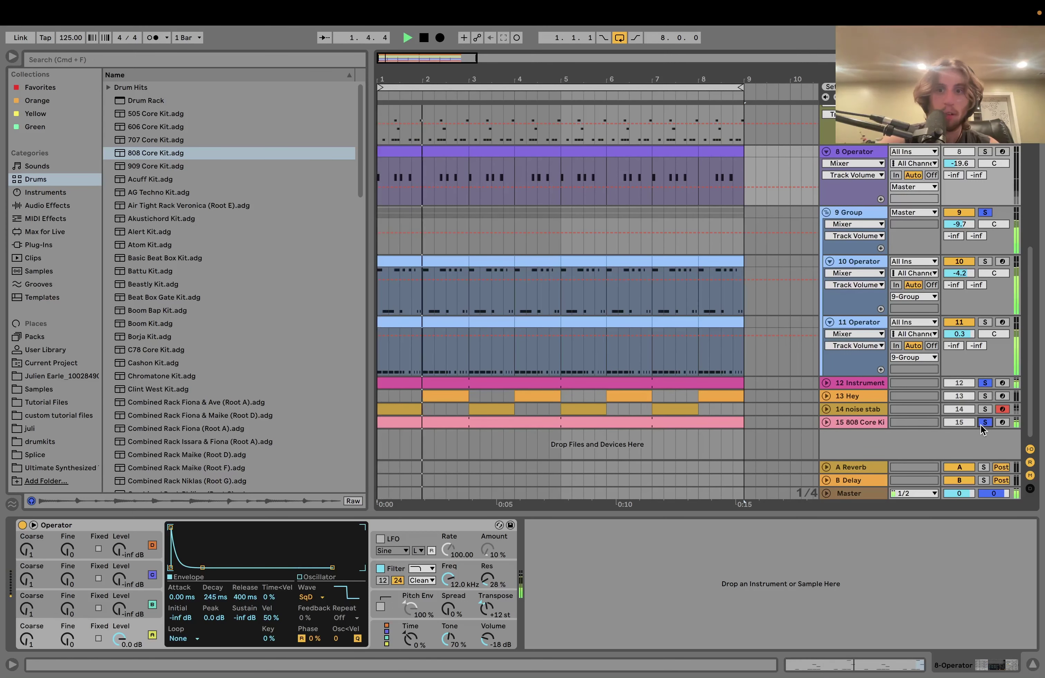
key(space)
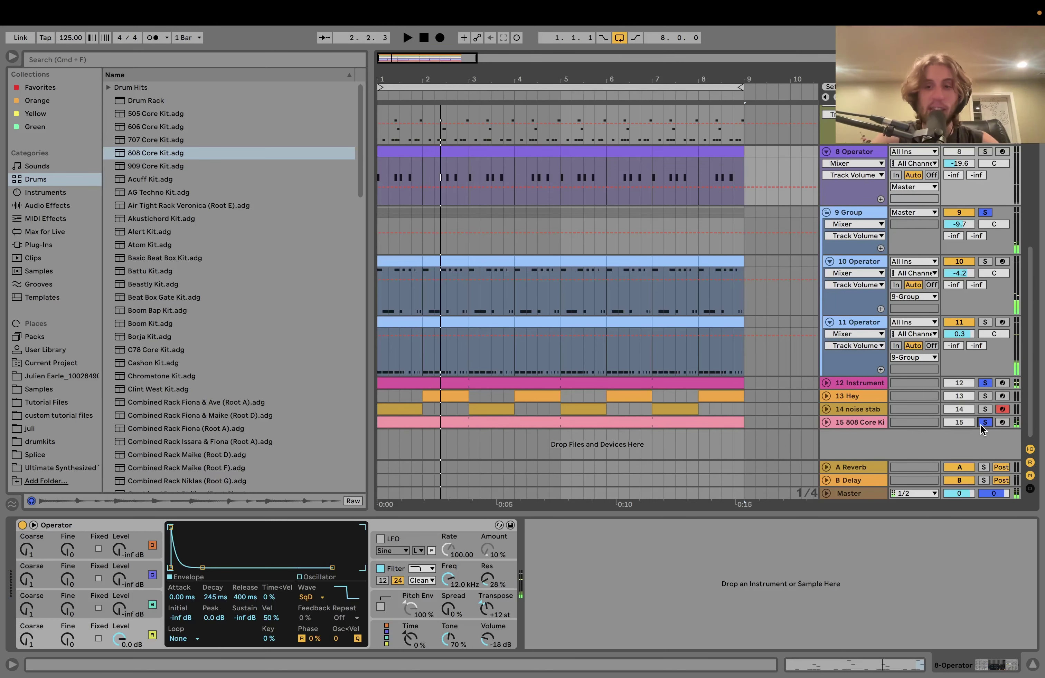
Step: Clear the track solos and play the arrangement with the 15 808 Core Kit track muted
click(981, 424)
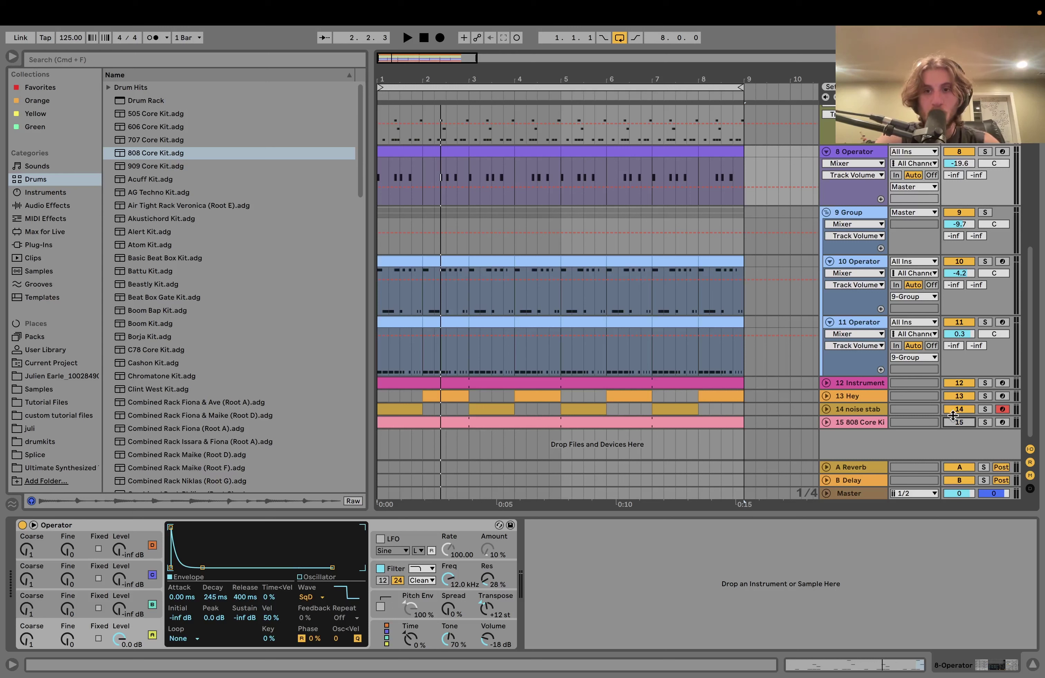
key(space)
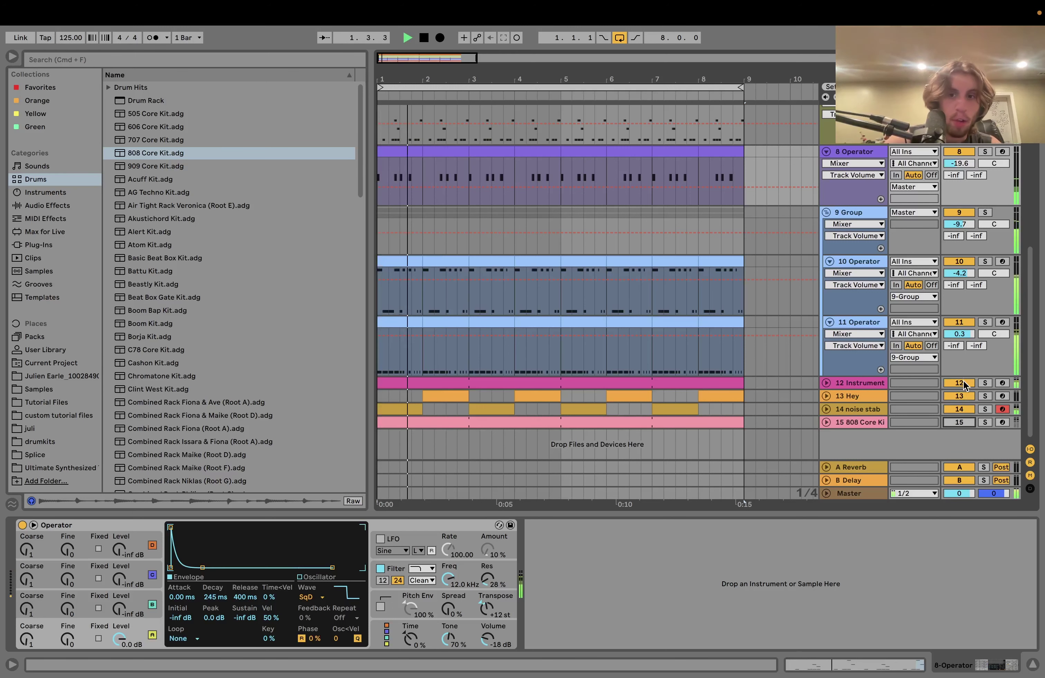
key(space)
Step: Reactivate the 15 808 Core Kit track, play the arrangement with 12 Instrument and 10 Operator muted, then unmute both
click(959, 383)
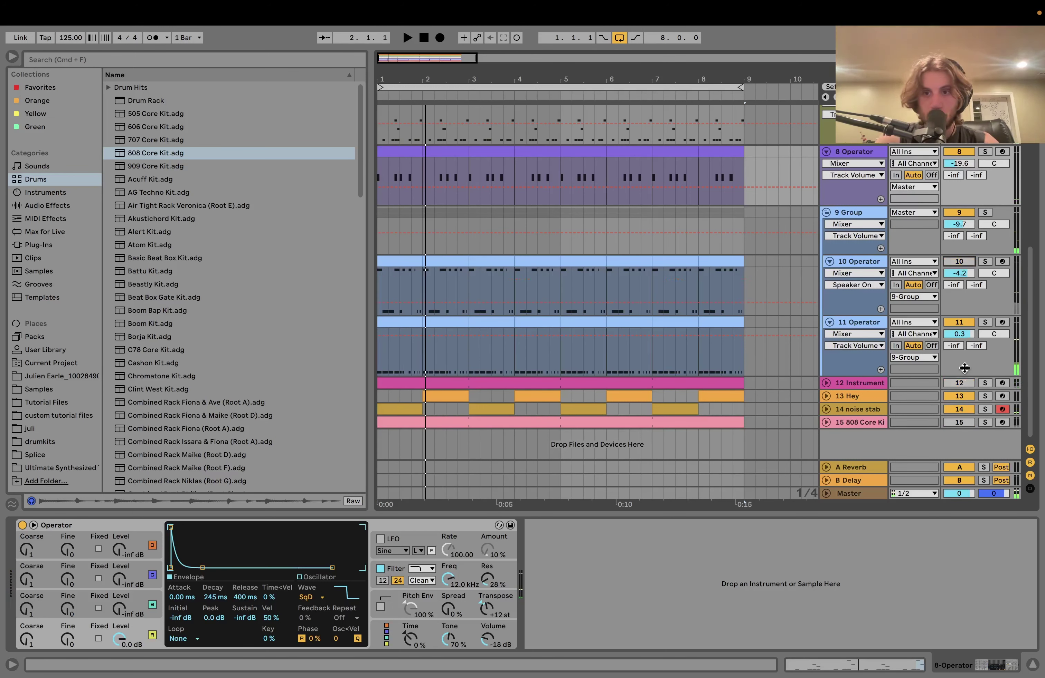
click(960, 422)
key(space)
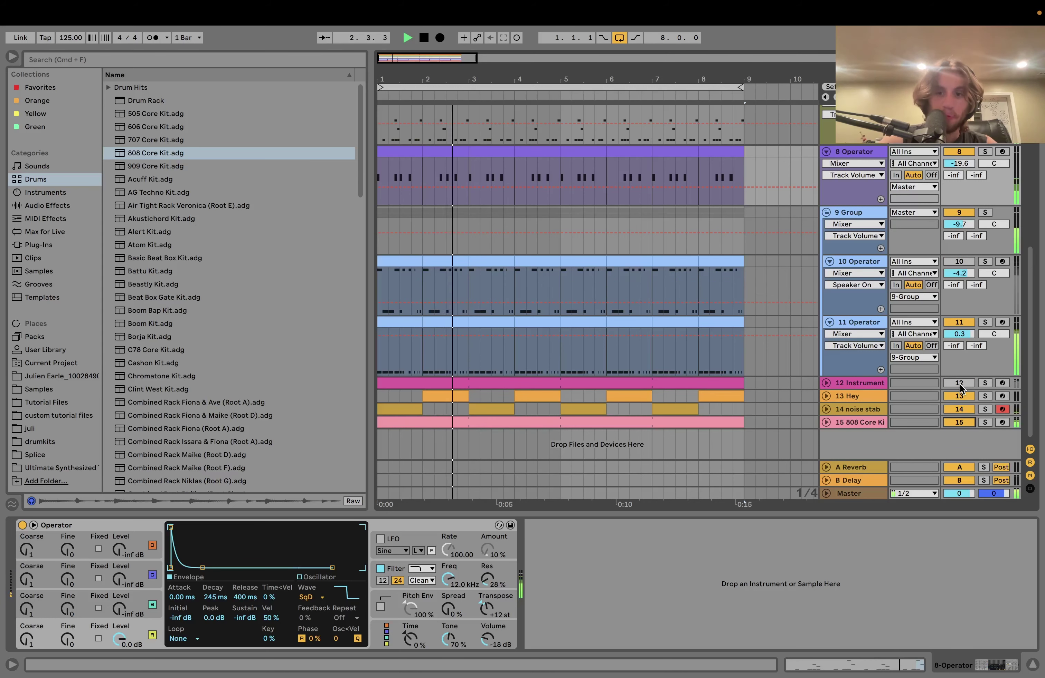
key(space)
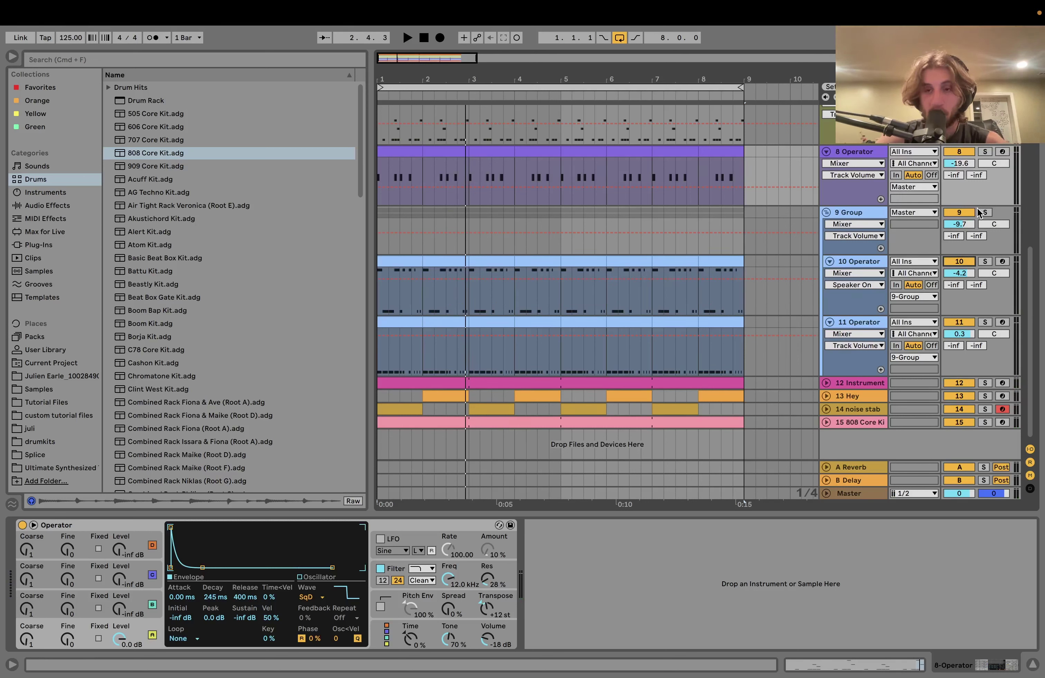
Step: Play the full arrangement, solo the 9 Group track and show the 10 Operator track's devices
key(space)
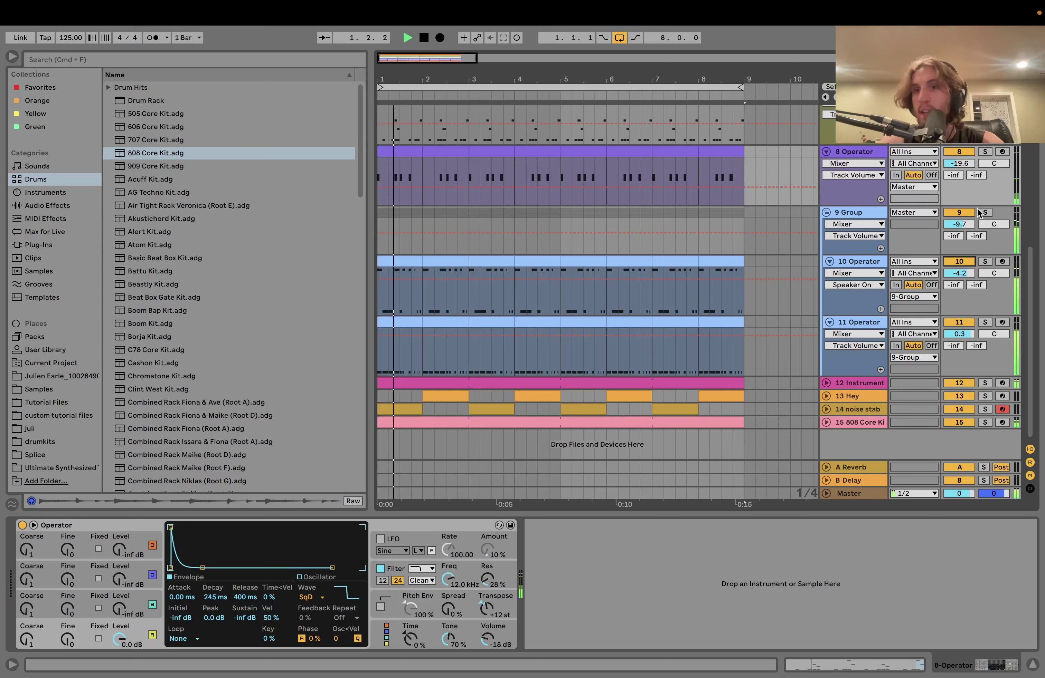
click(983, 214)
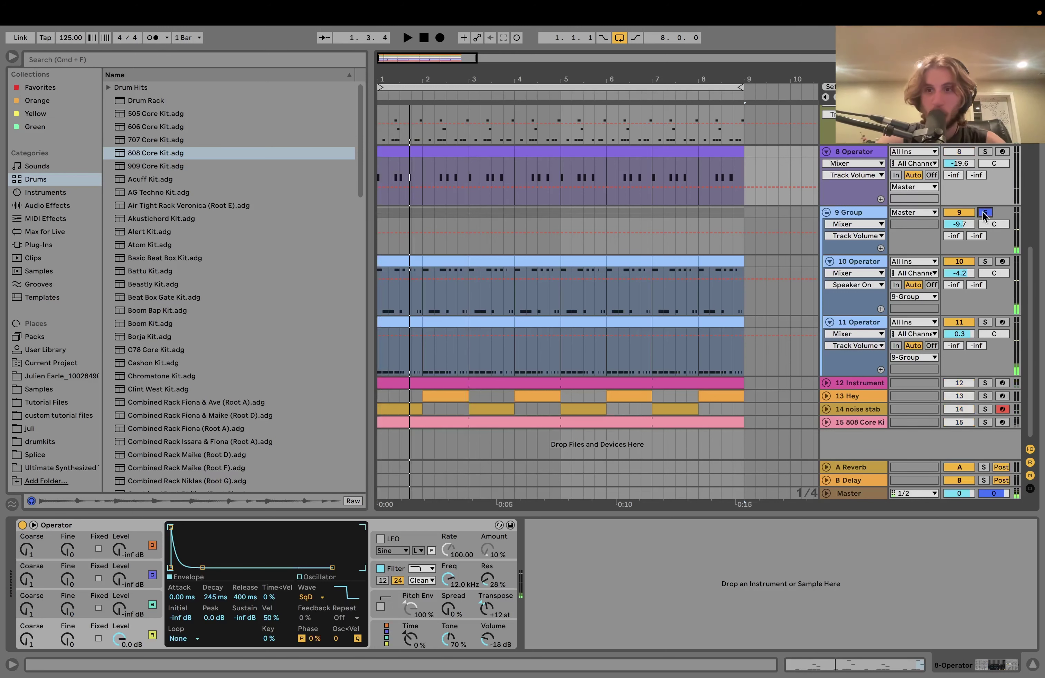
click(853, 266)
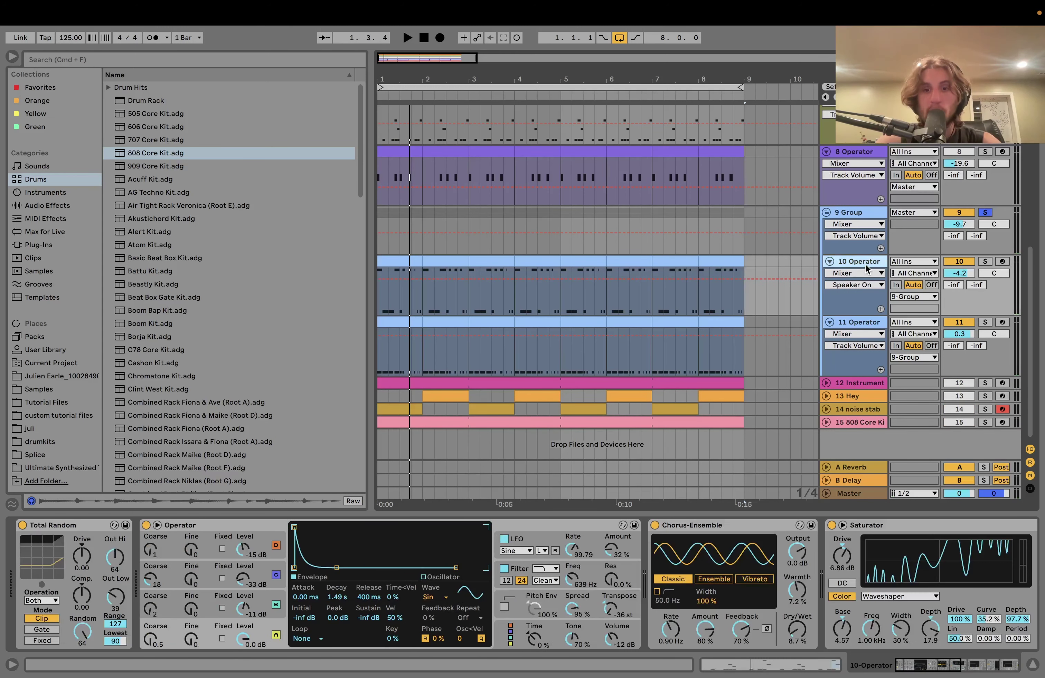
Step: Solo the 10 Operator track and play it, then show the 11 Operator track's devices and play that track soloed
click(984, 262)
key(space)
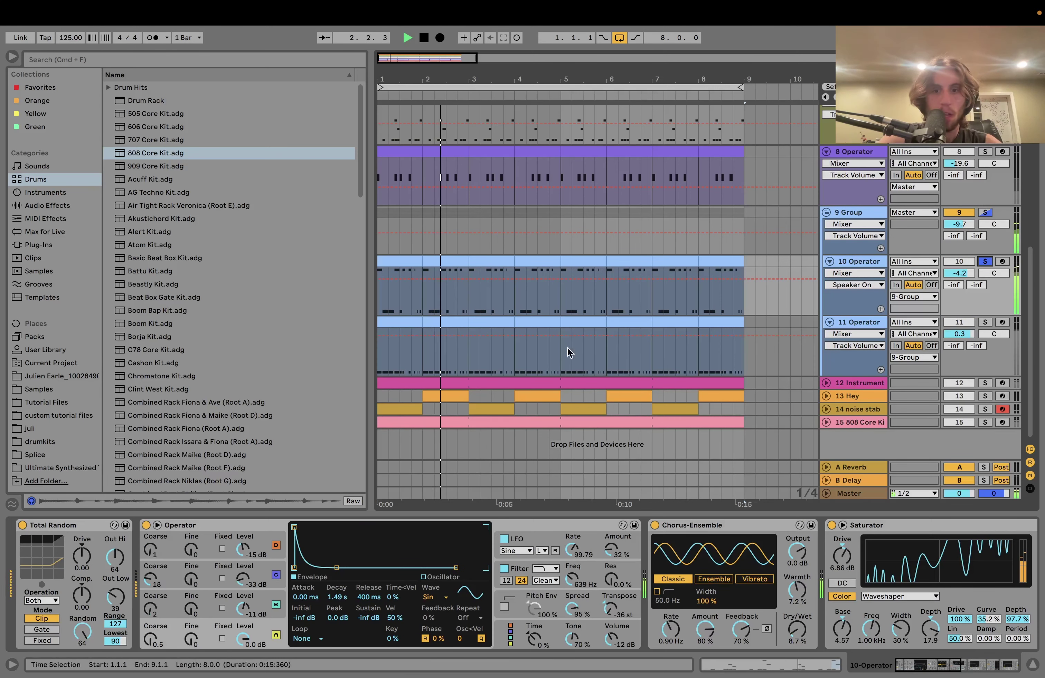
key(space)
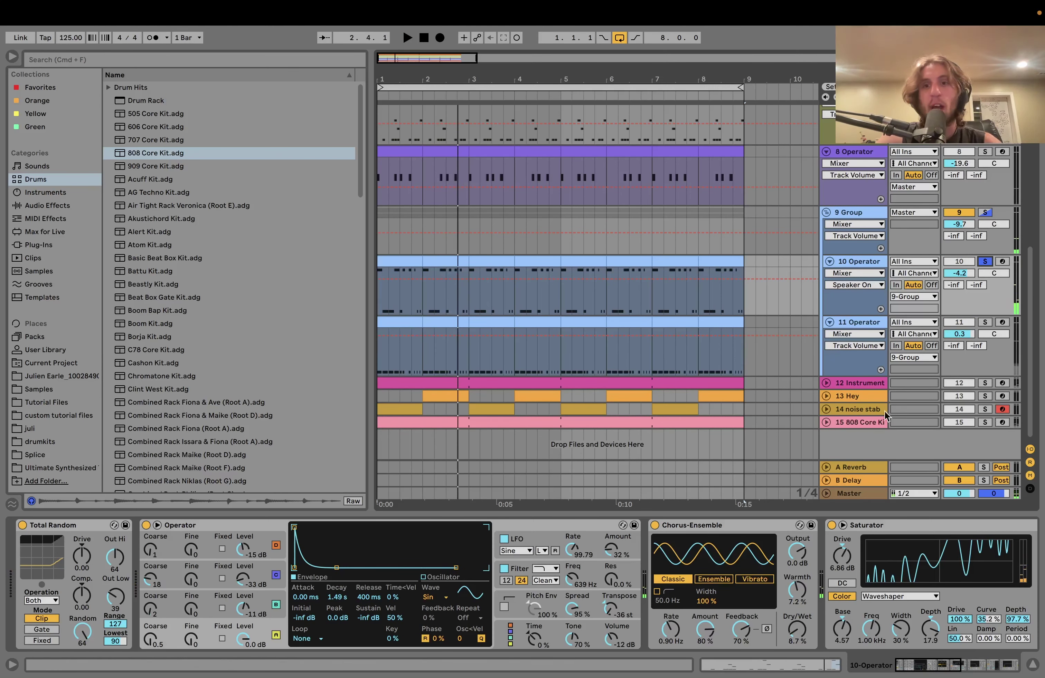
click(870, 323)
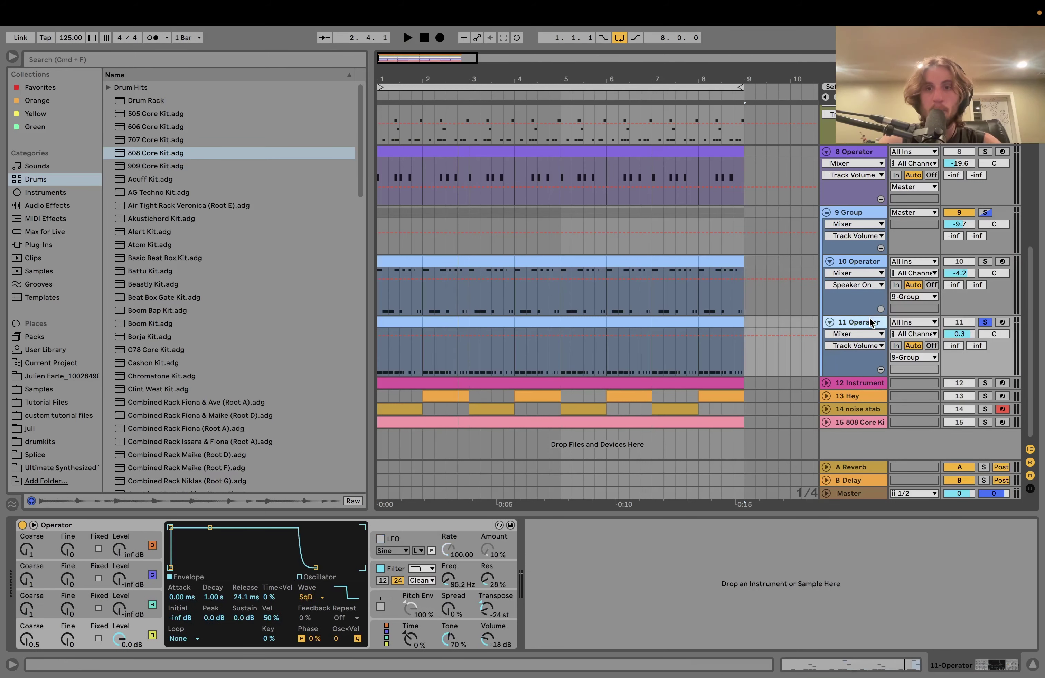
key(space)
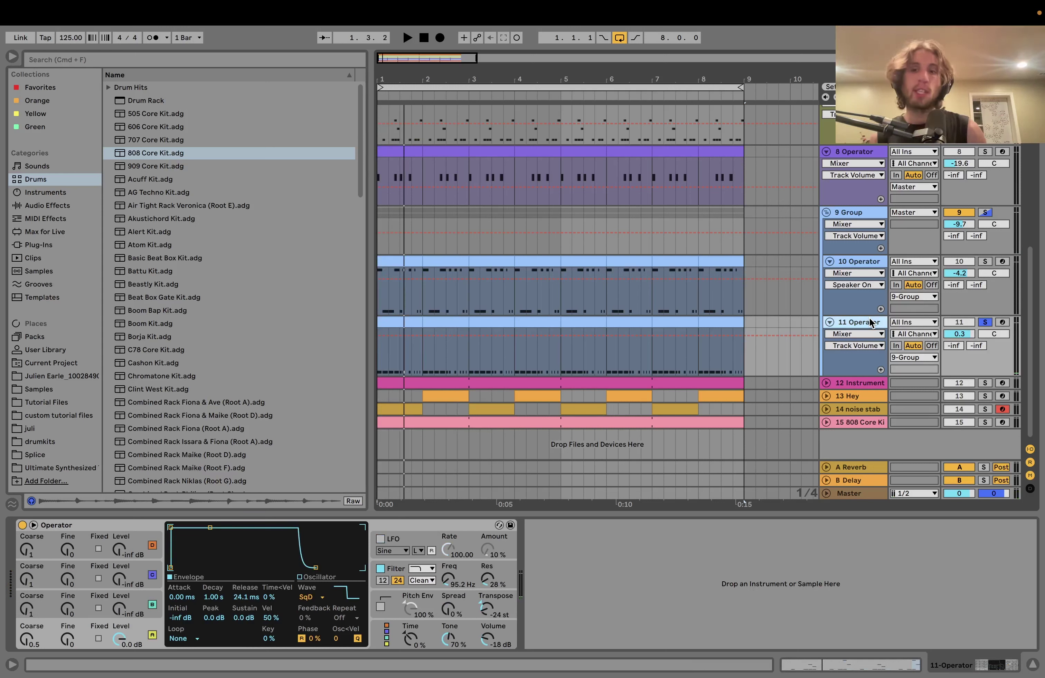
Step: Clear the solo and play the arrangement with 11 Operator muted, then play it again with that track reactivated
click(985, 323)
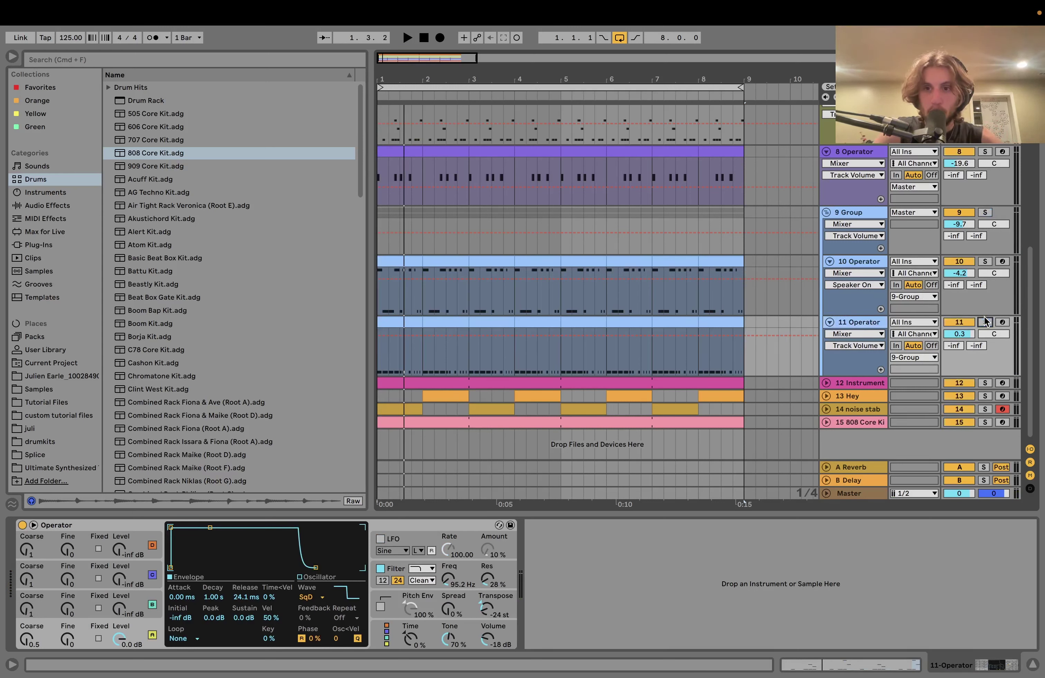
key(space)
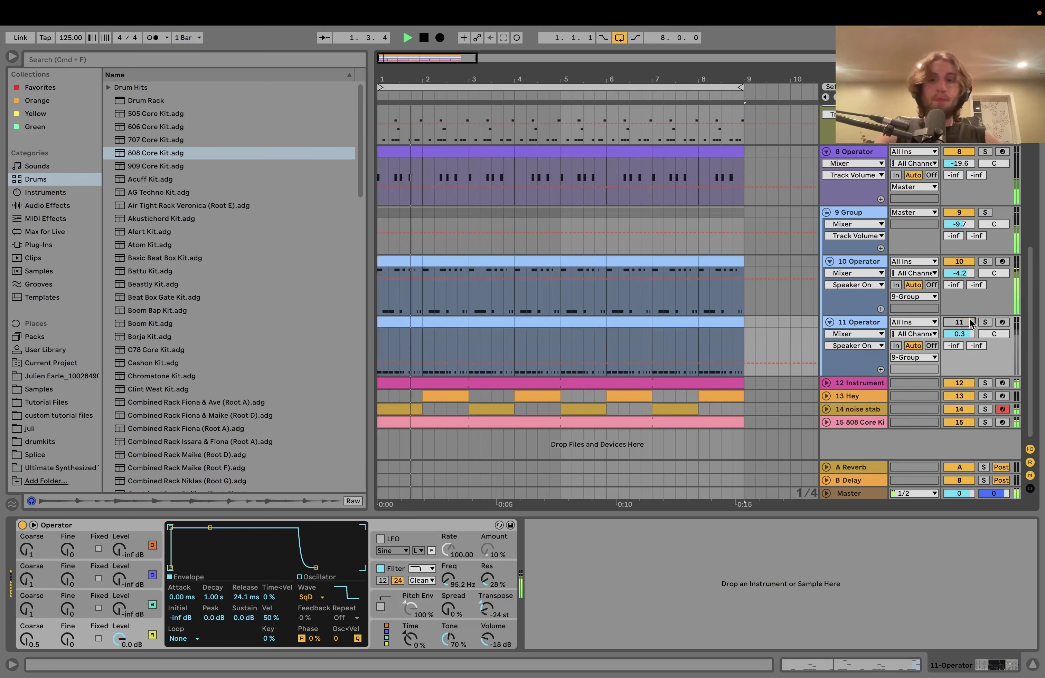
key(space)
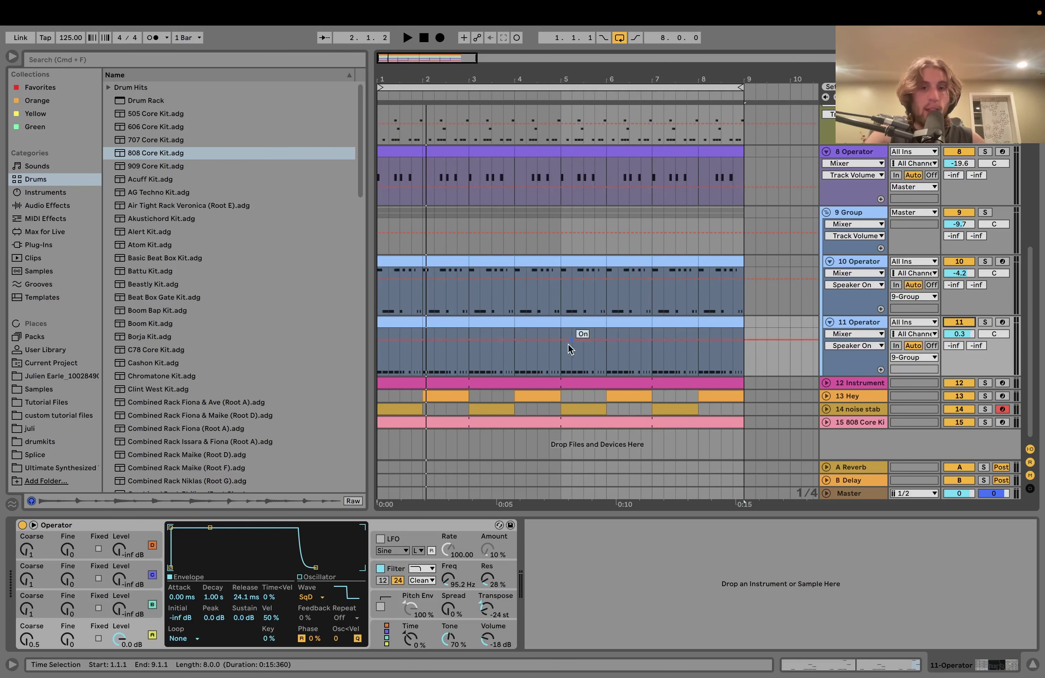
key(space)
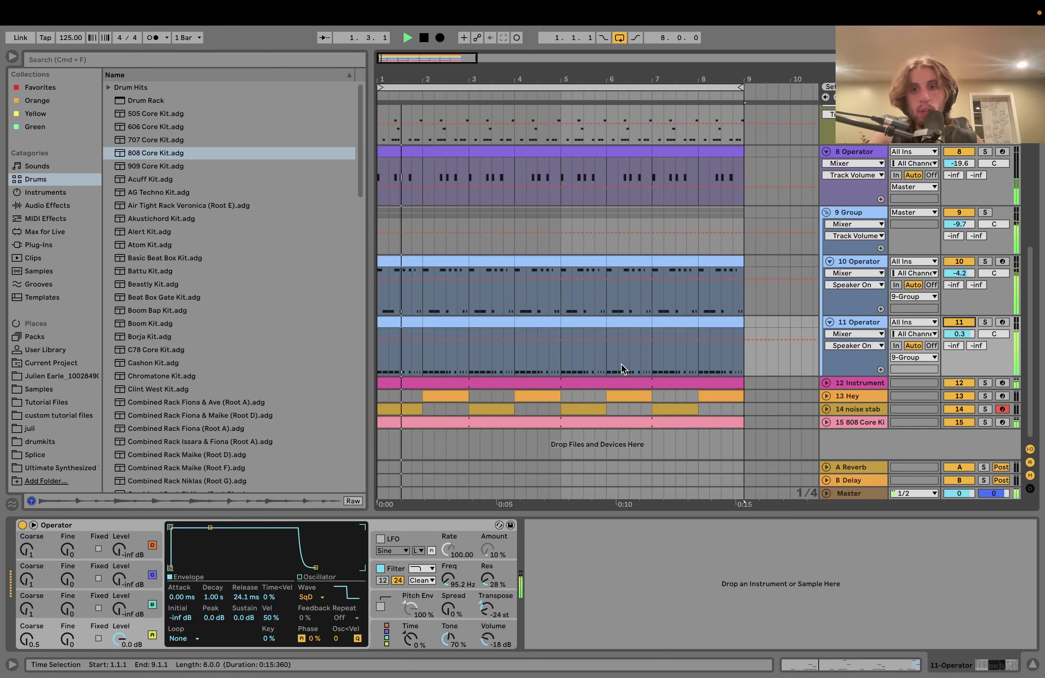
key(space)
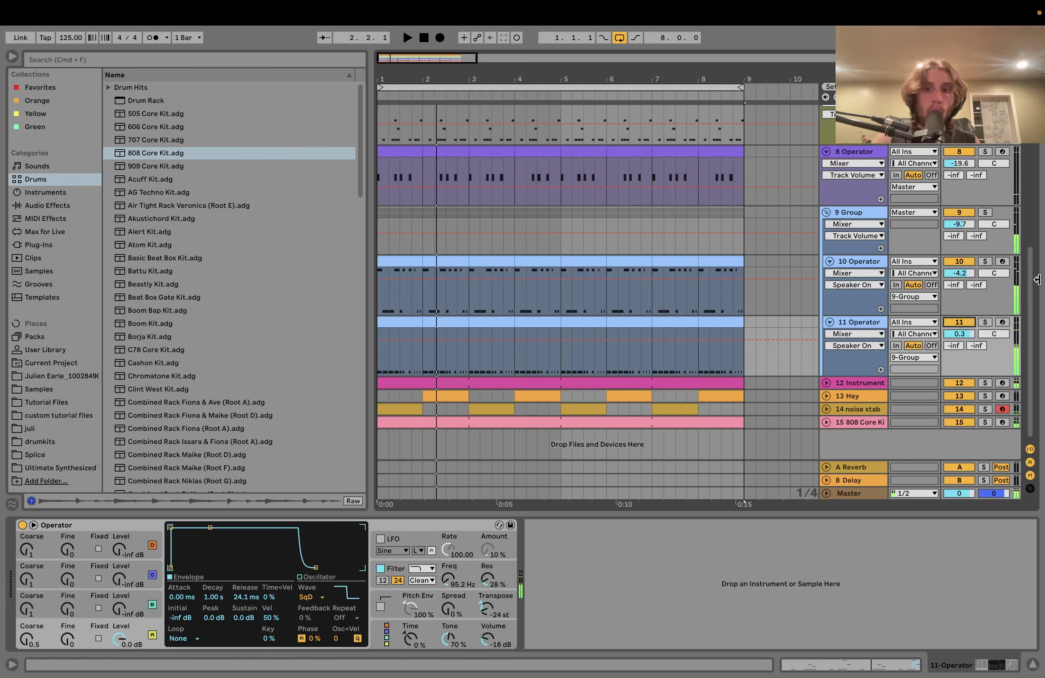
Step: Solo the 11 Operator track and inspect its Operator synth's oscillator A level and filter frequency settings
click(987, 322)
click(138, 644)
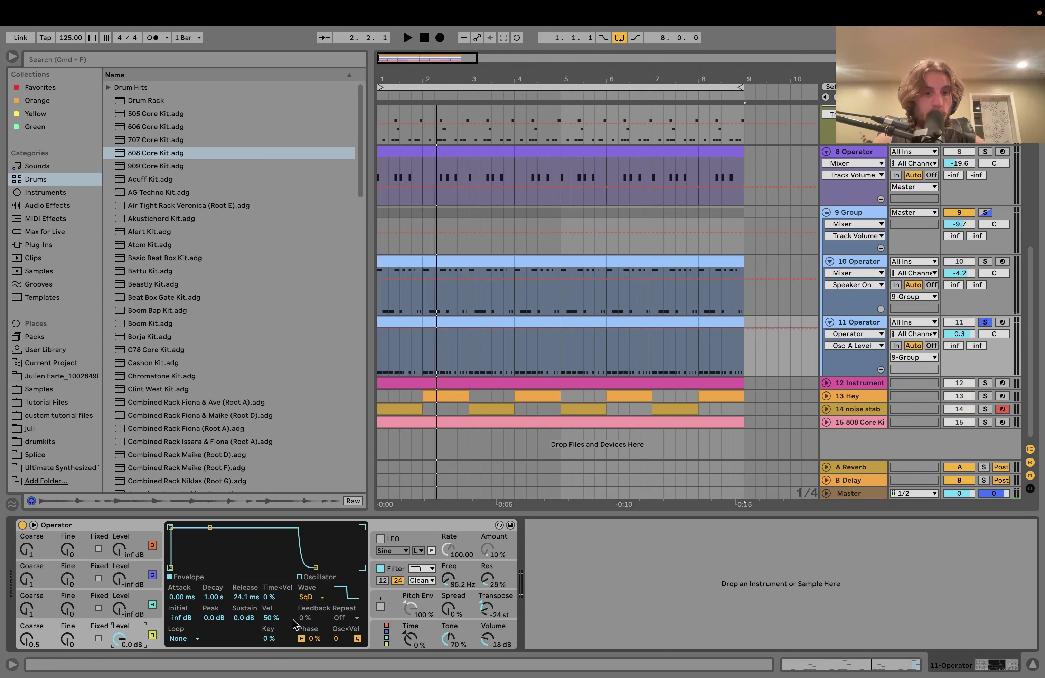
click(453, 573)
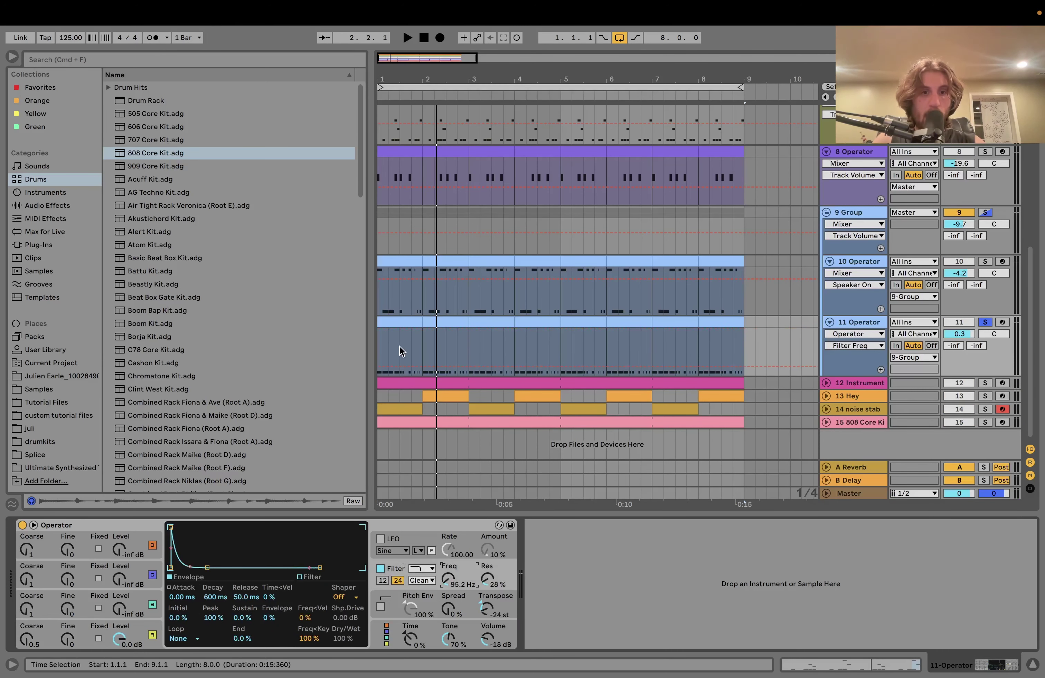
Step: View the notes of the 11 Operator clip, return to the track's devices and play the soloed track
double_click(400, 326)
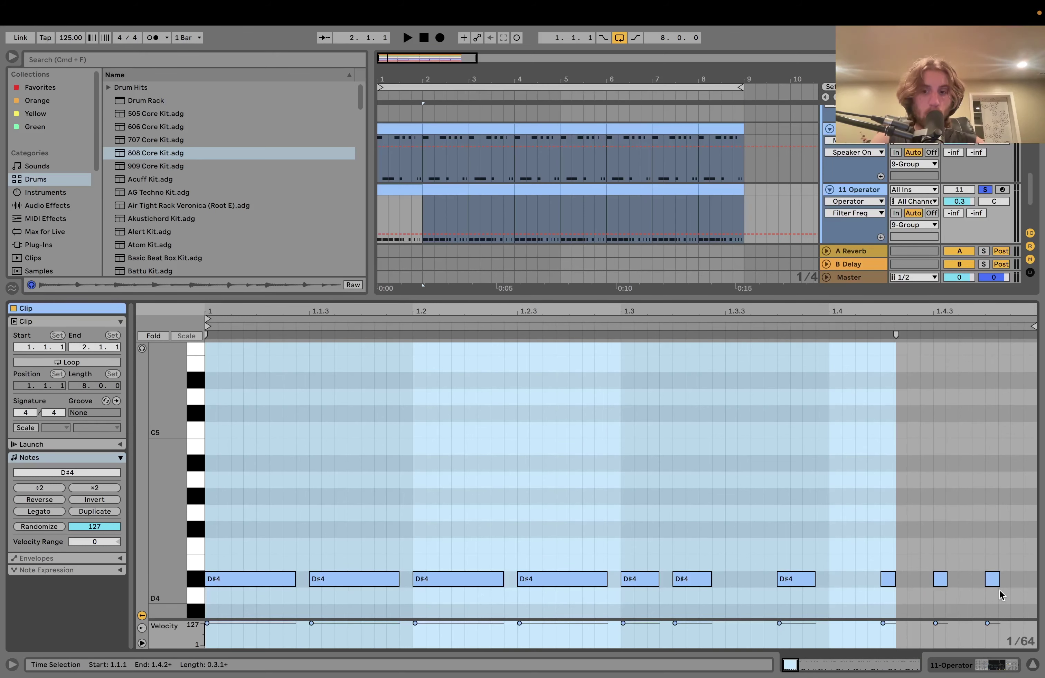
key(space)
key(shift+Tab)
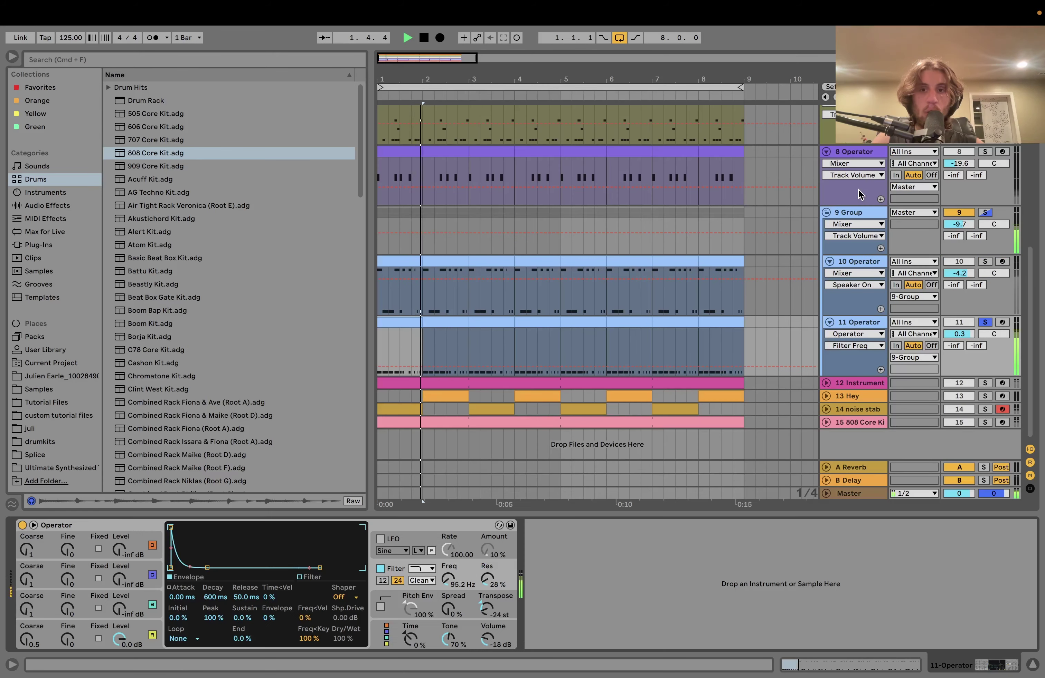
key(space)
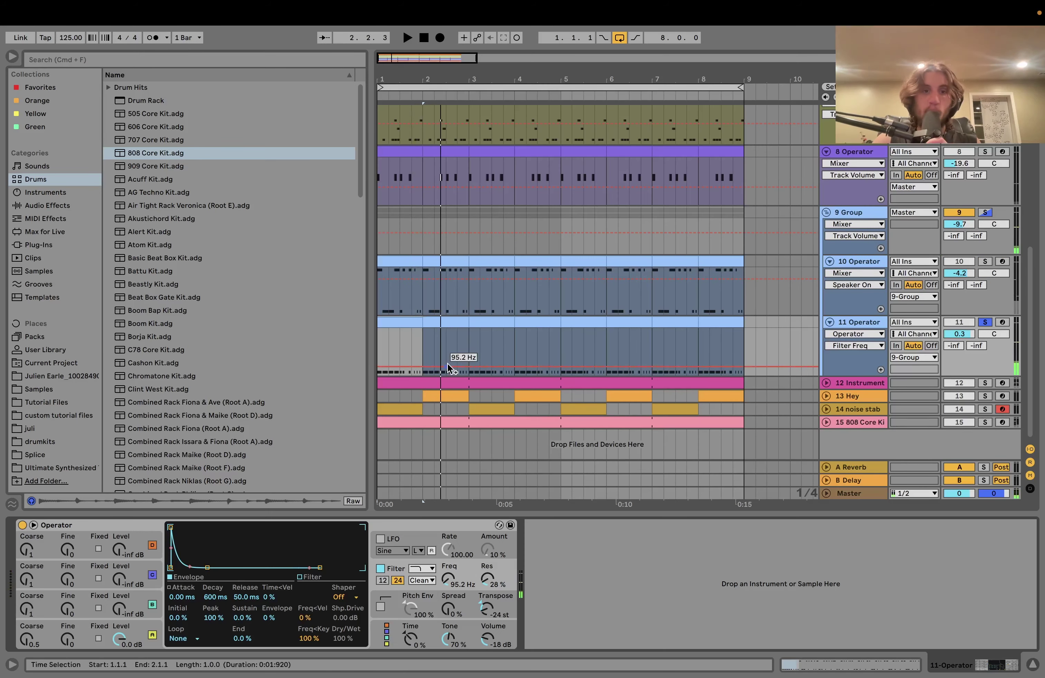
Step: View the notes of the 10 Operator clip, then return to the 11 Operator track's devices
double_click(396, 291)
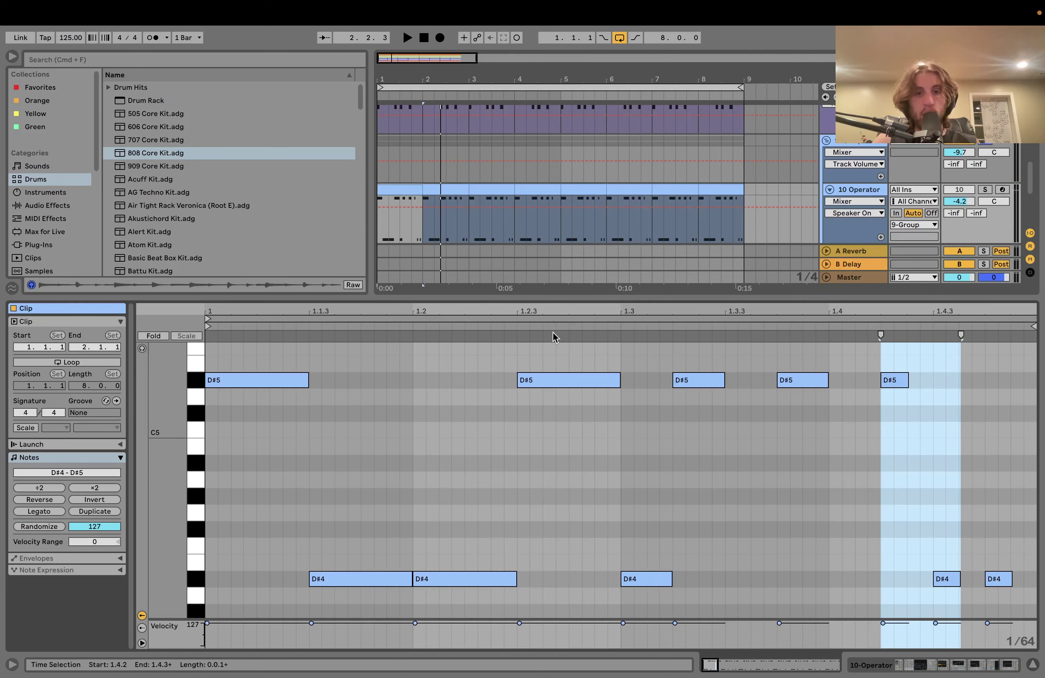
click(859, 189)
click(866, 324)
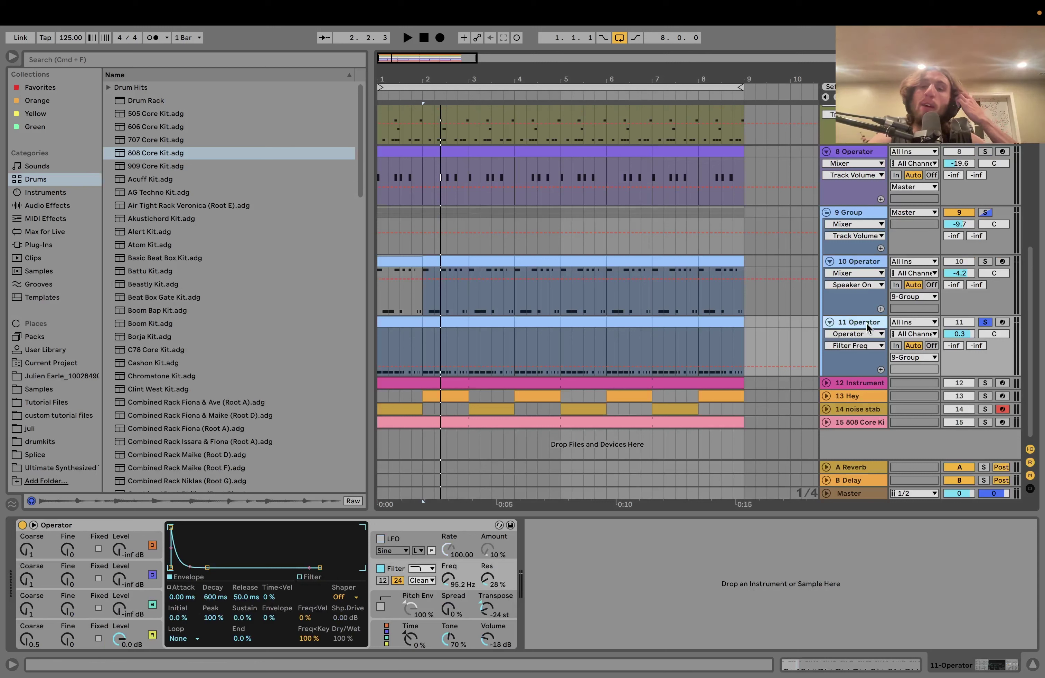
Step: Solo the 12 Instrument track and play it
click(984, 383)
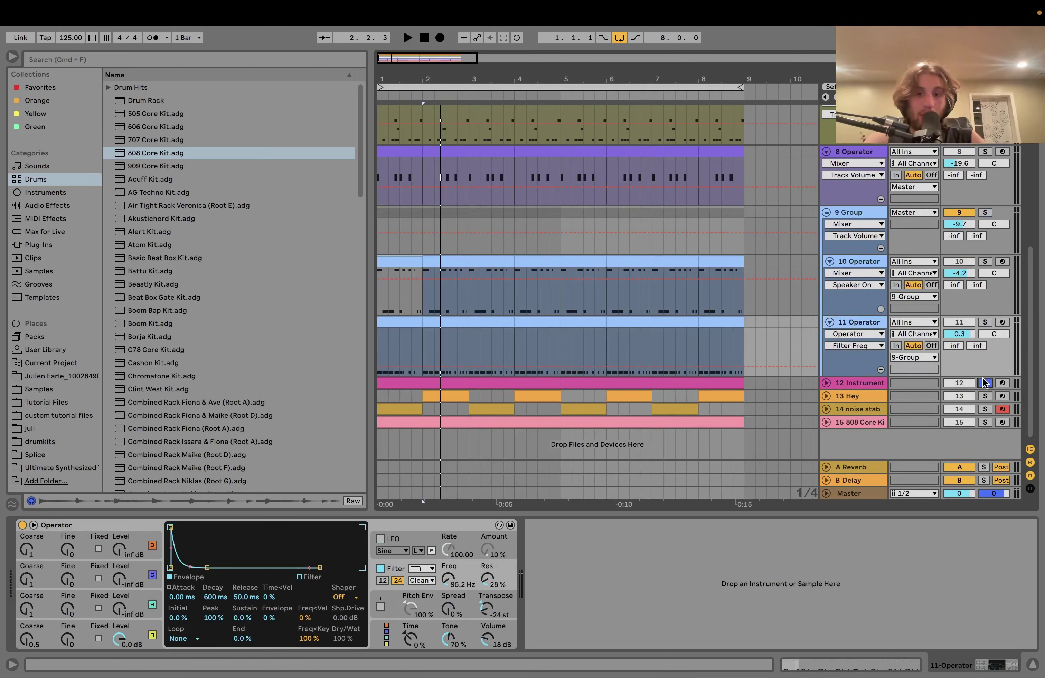
key(space)
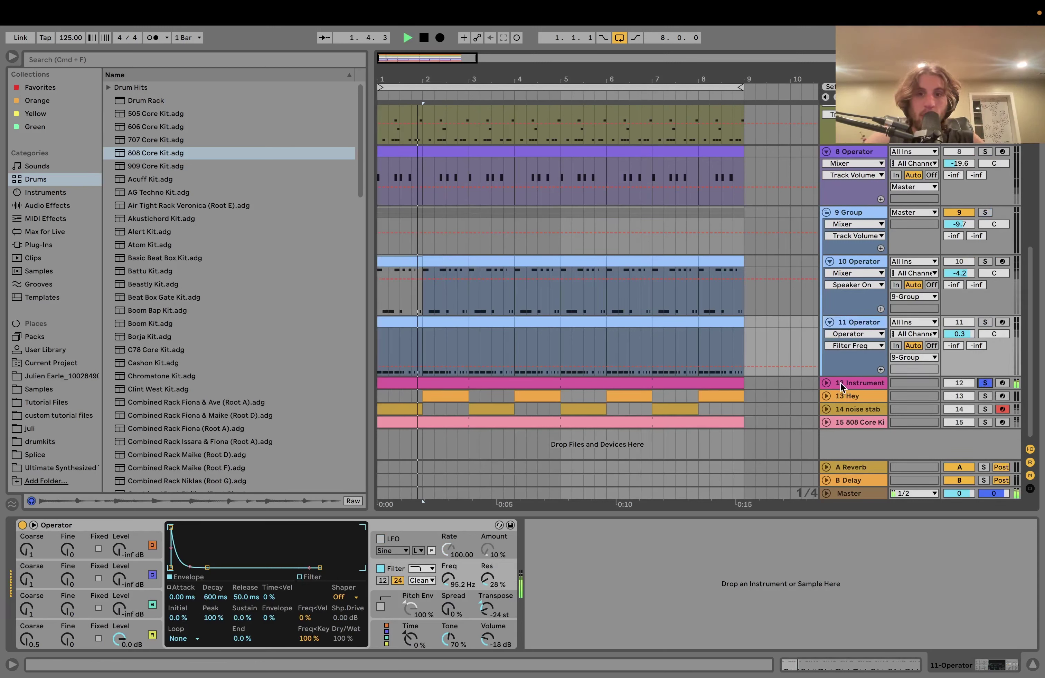
key(space)
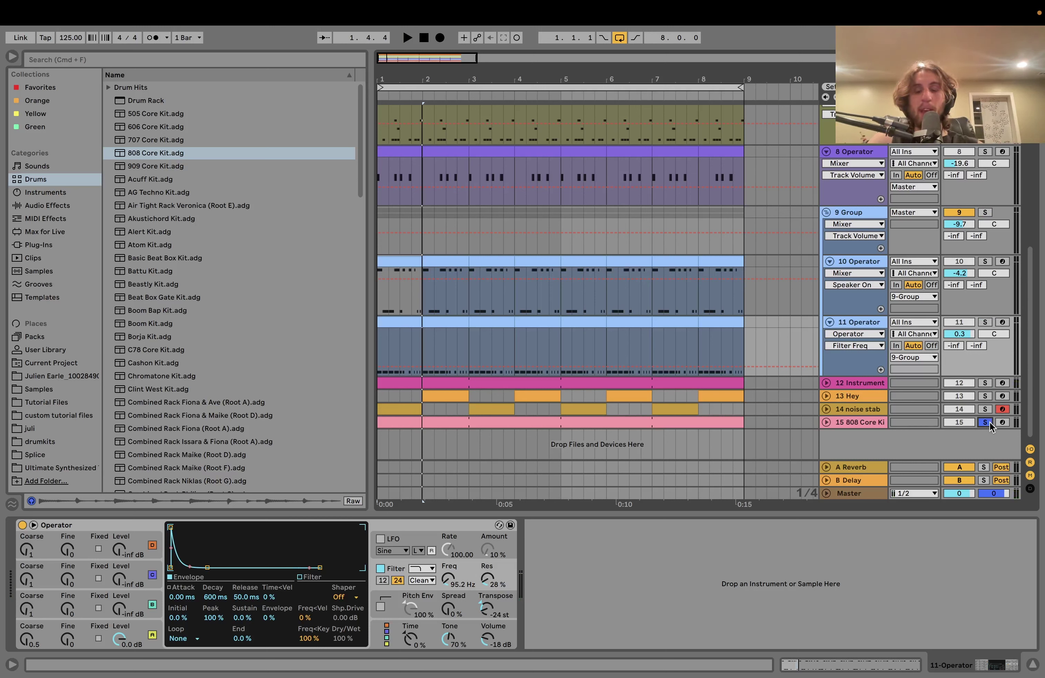
Step: Play the 15 808 Core Kit track soloed, then switch the solo to 9 Group during playback
key(space)
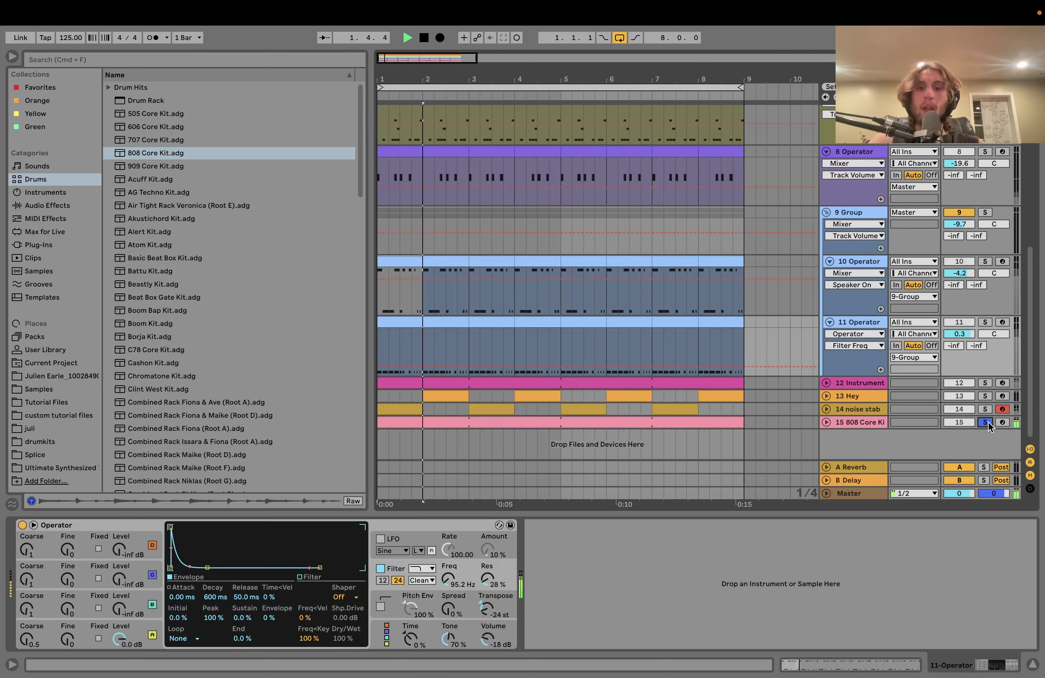
key(space)
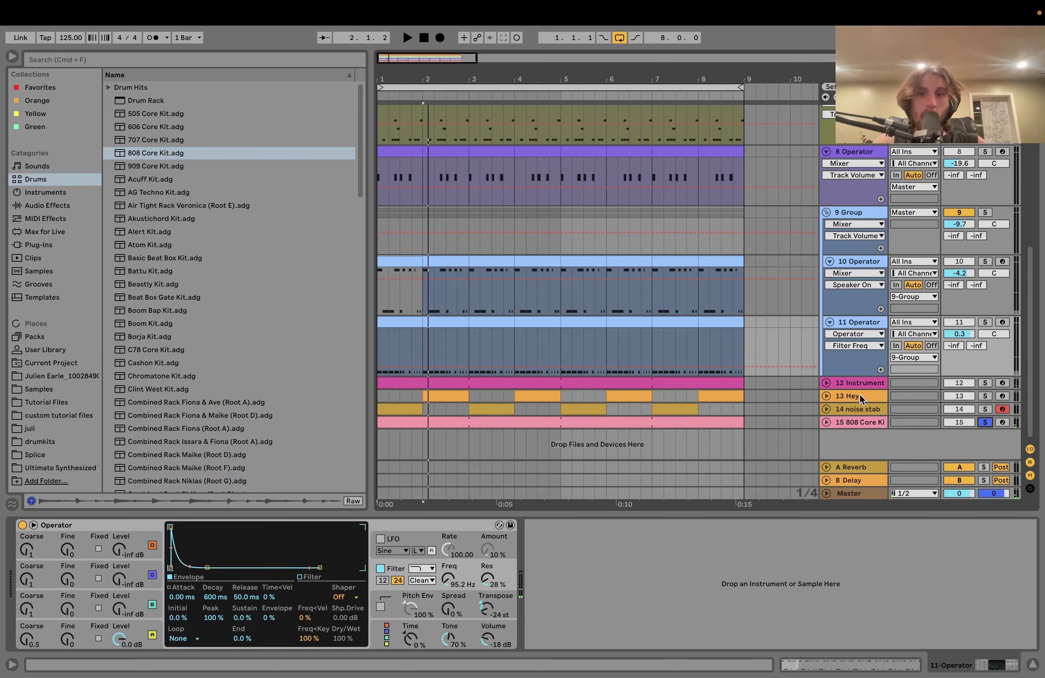
key(space)
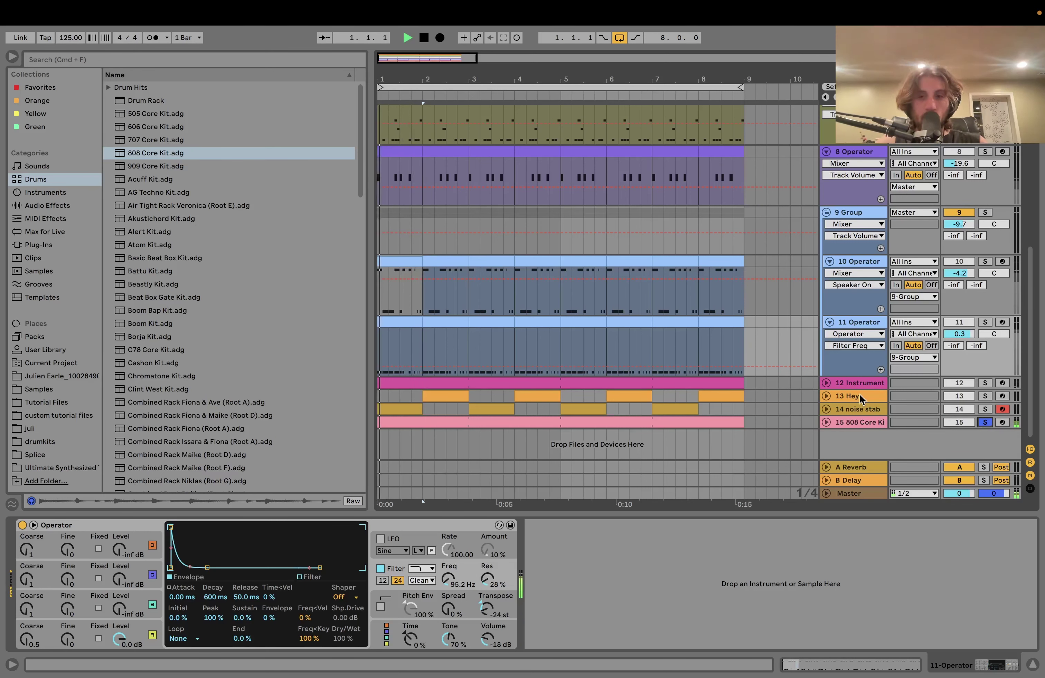
click(985, 214)
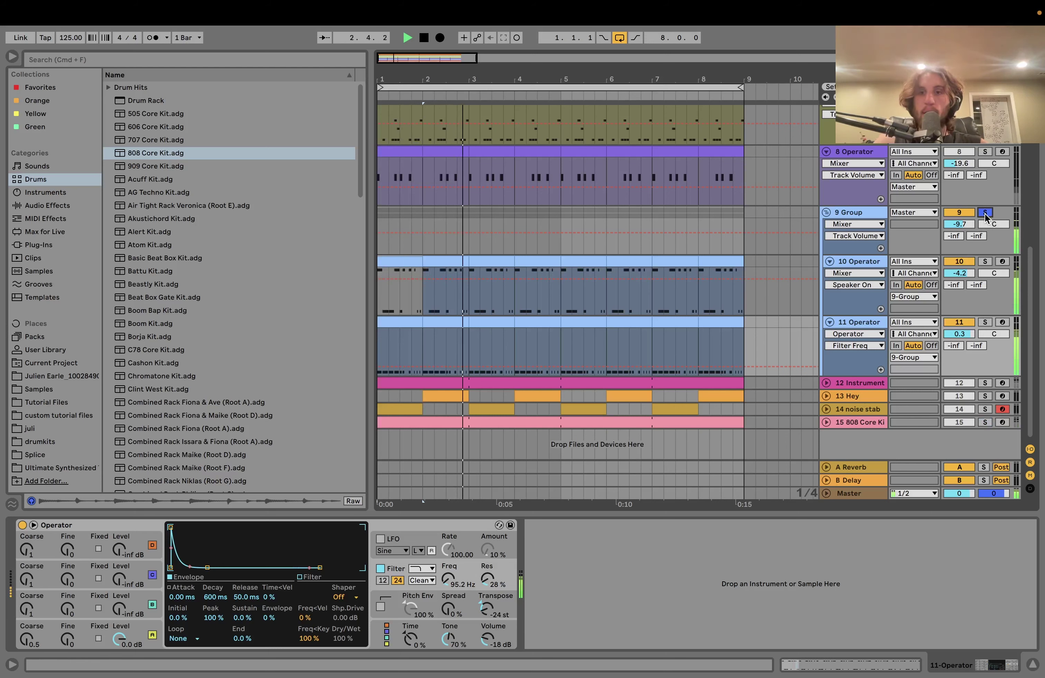
key(space)
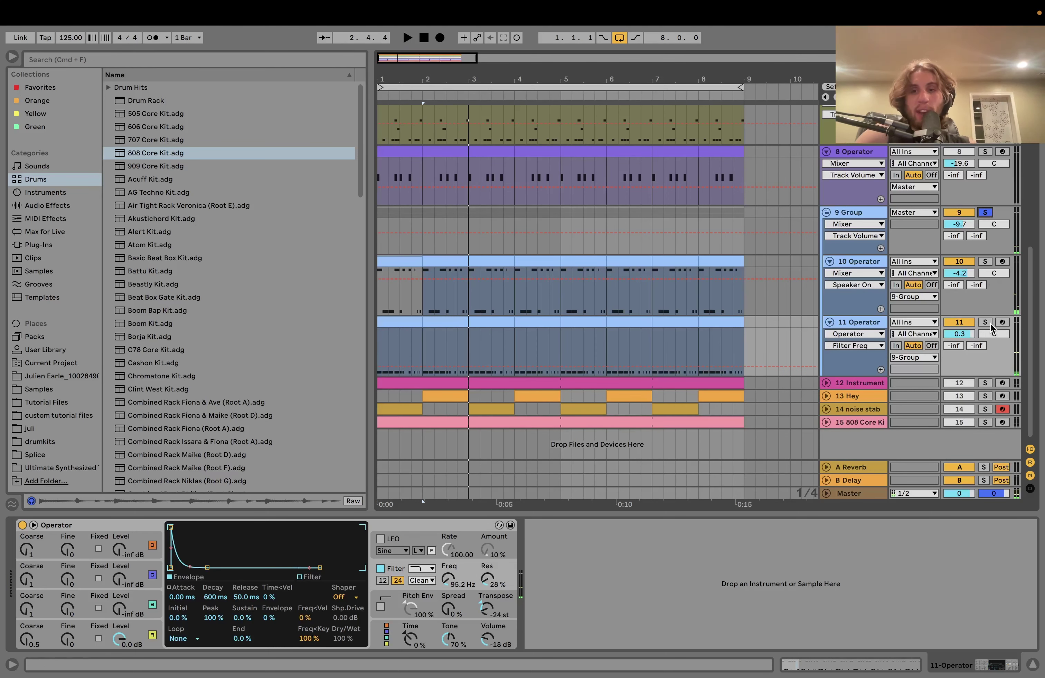
Step: Solo the 2 Progressive and 11 Operator tracks and play them
scroll(986, 282, up, 10)
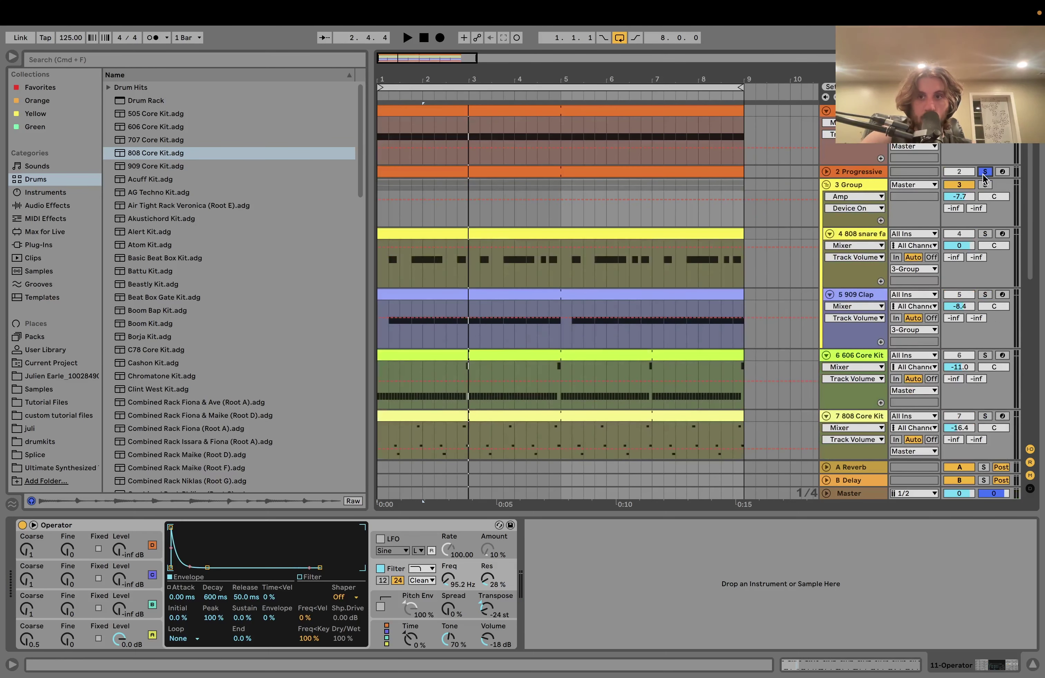
key(space)
scroll(985, 190, down, 10)
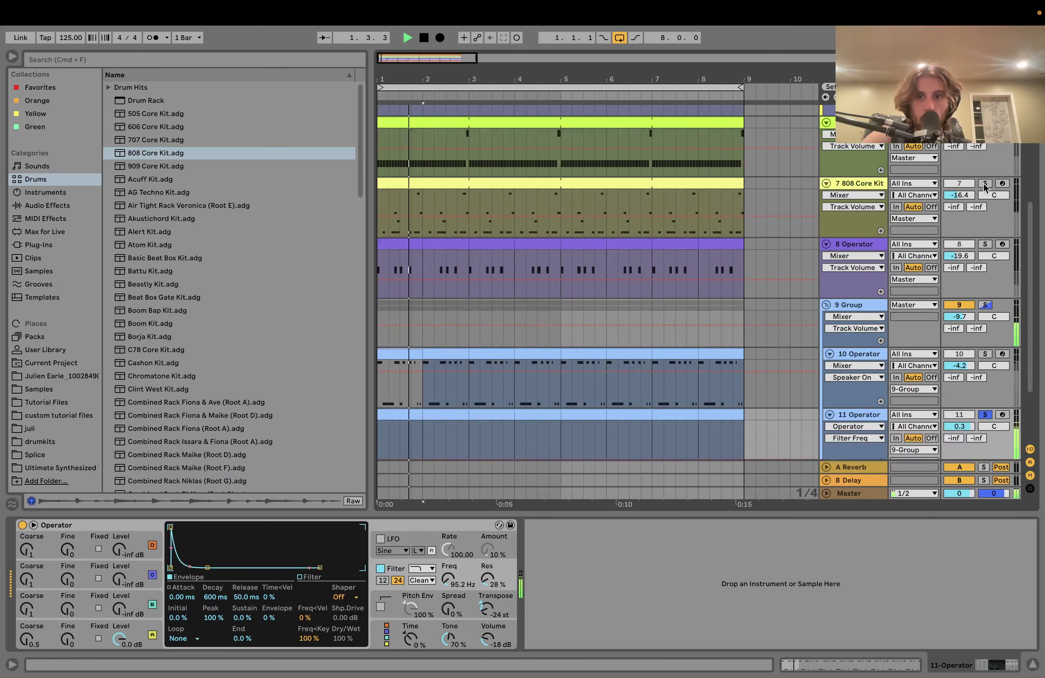
key(space)
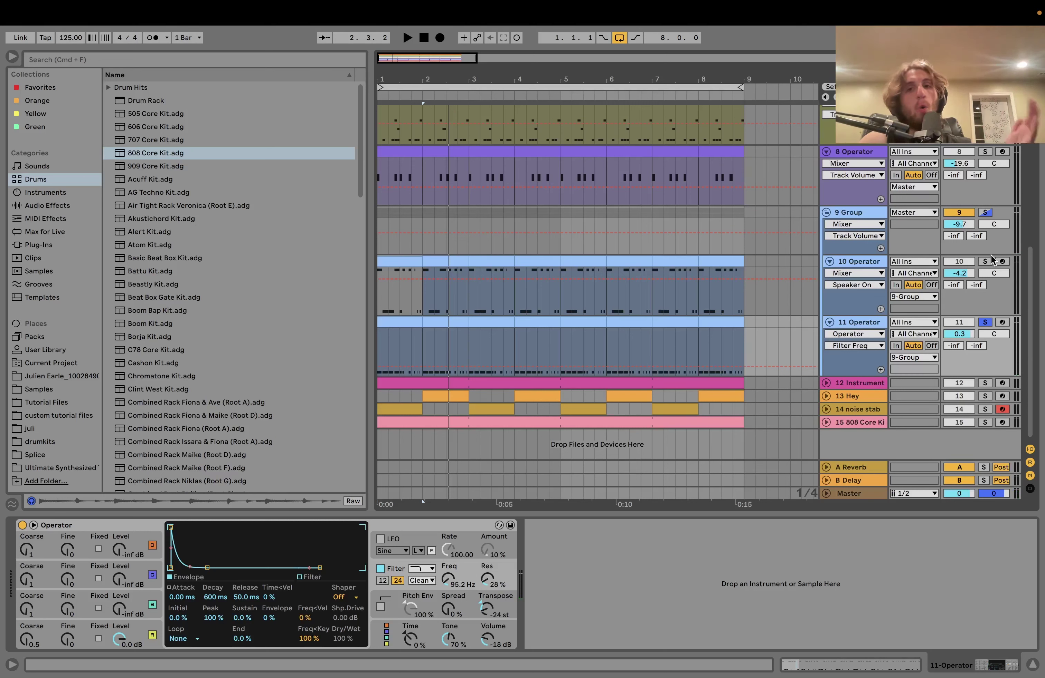
key(space)
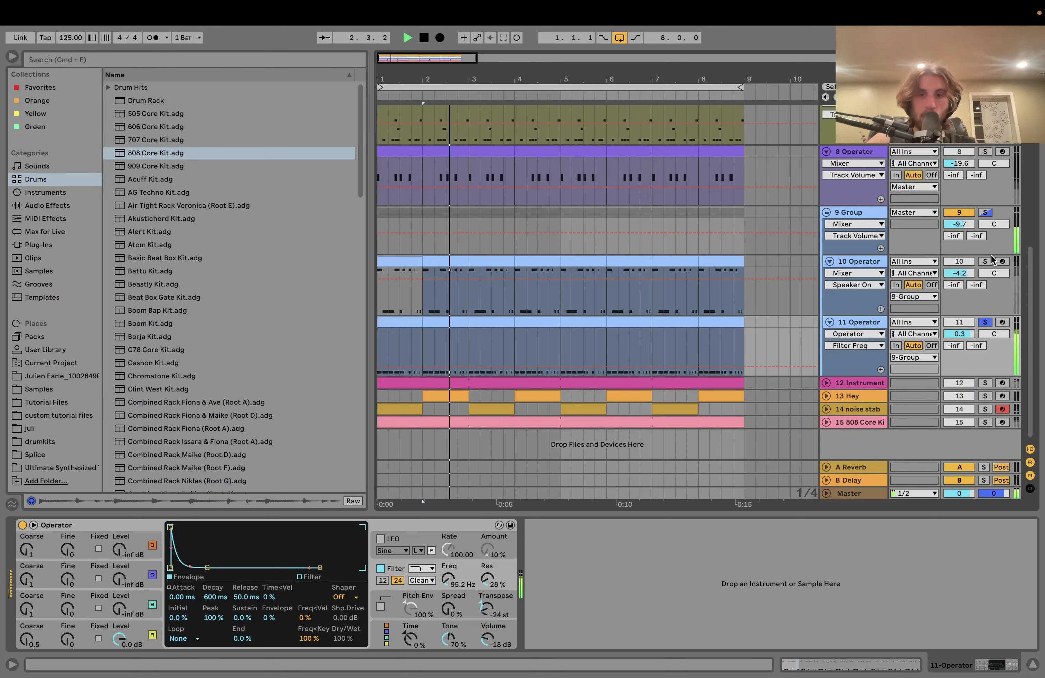
key(space)
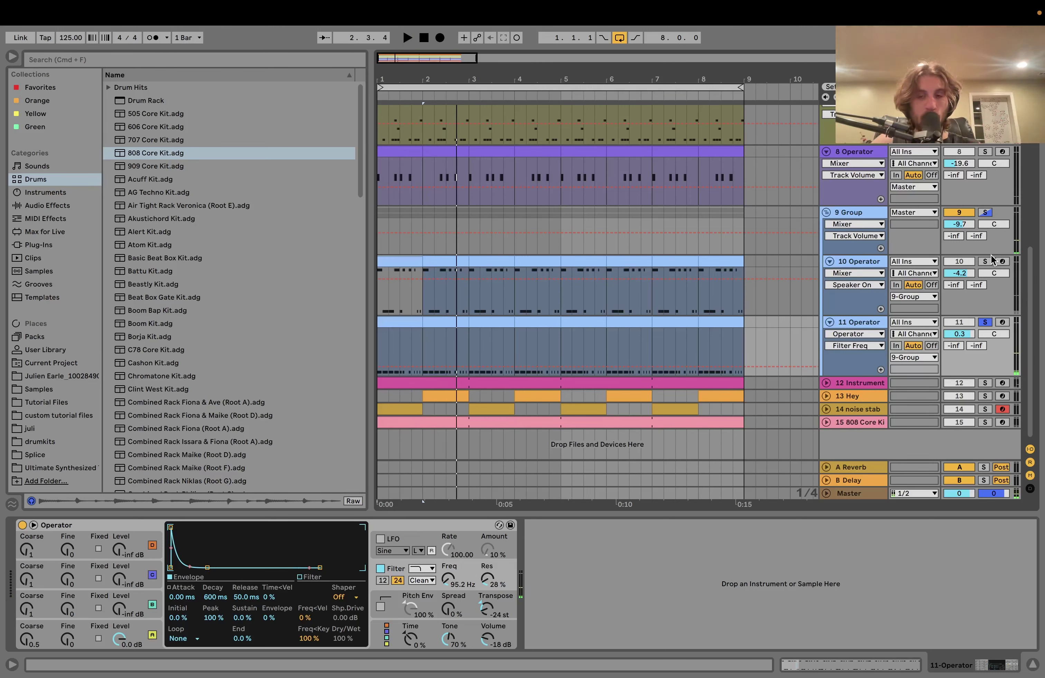
Step: Switch the solo to the 10 Operator track, show its devices and play it
click(985, 262)
click(845, 280)
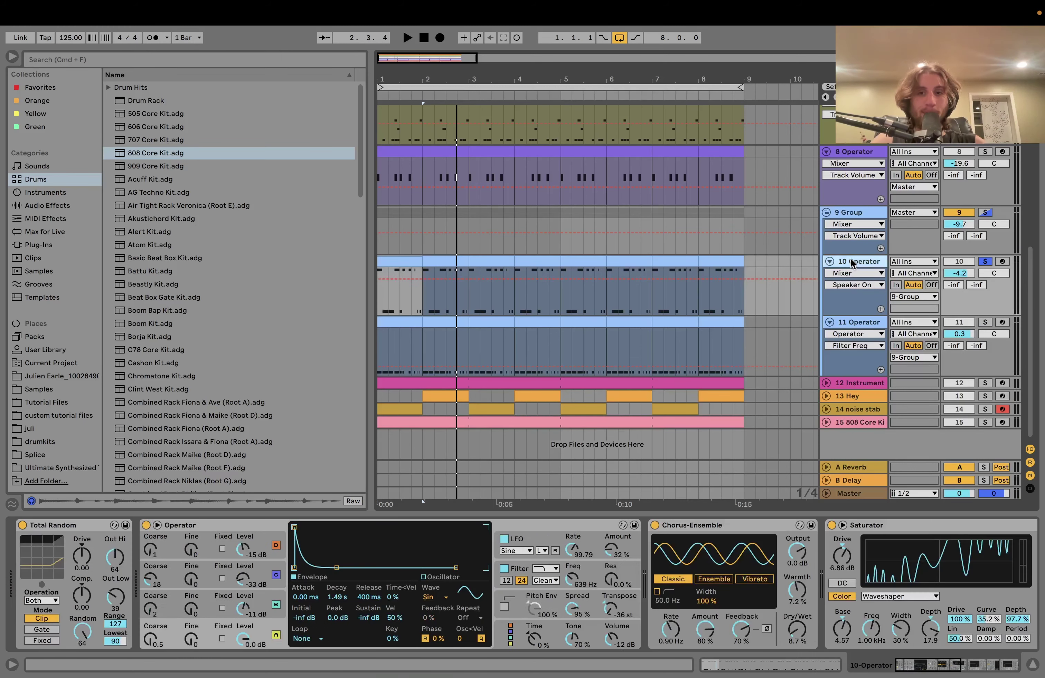
key(space)
key(space)
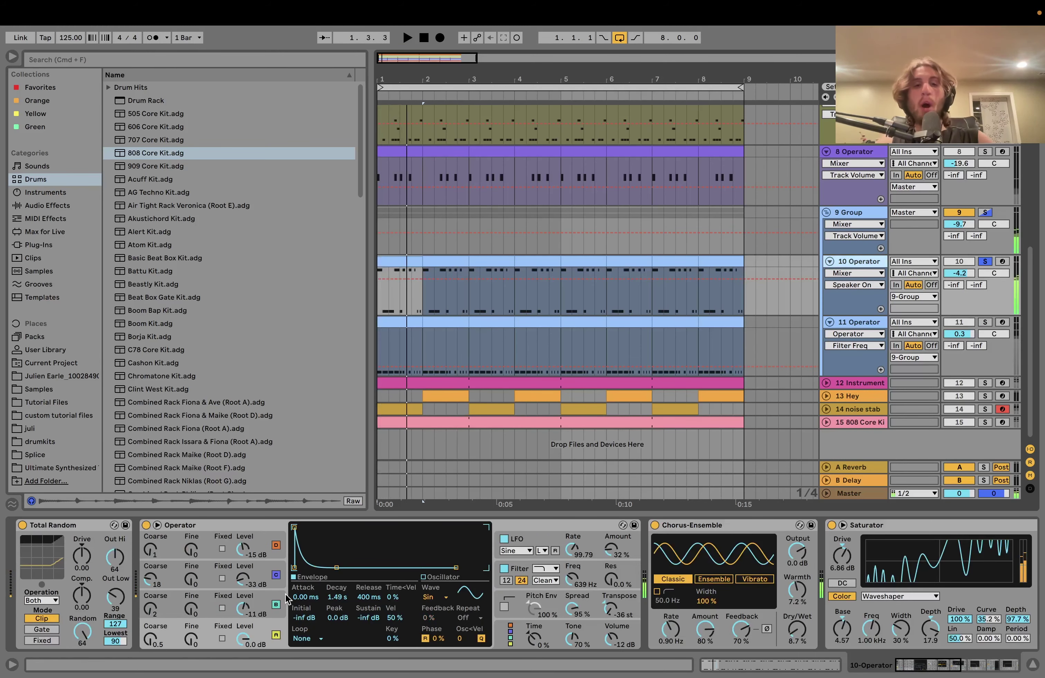
Step: Open the first bar's notes in the 10 Operator clip and play the soloed D#4–D#5 pattern
double_click(406, 260)
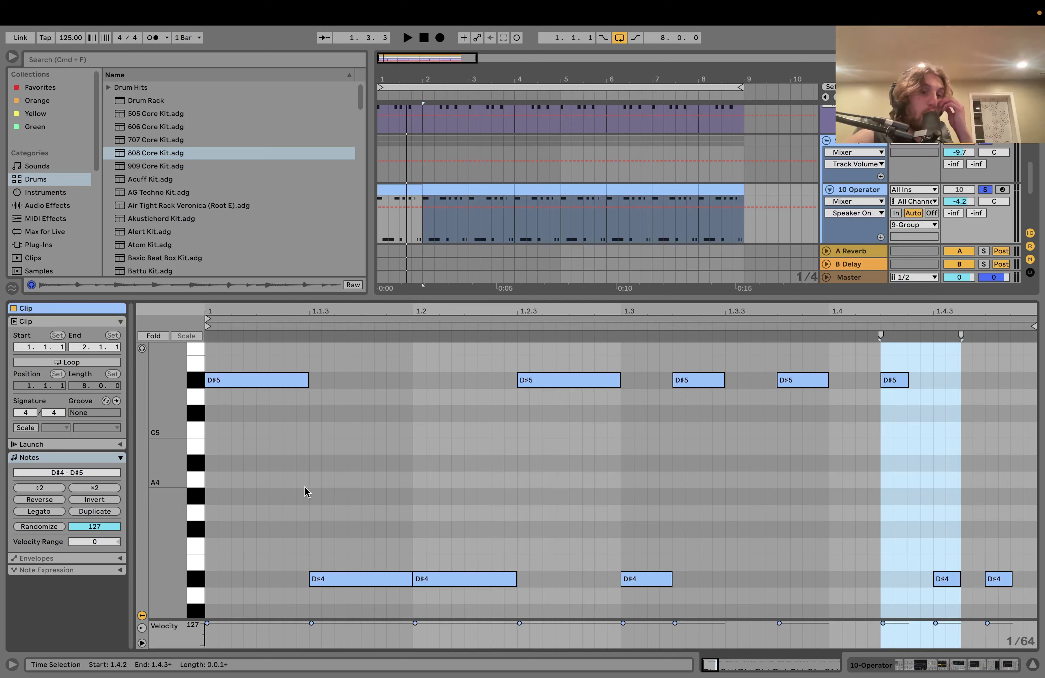
key(space)
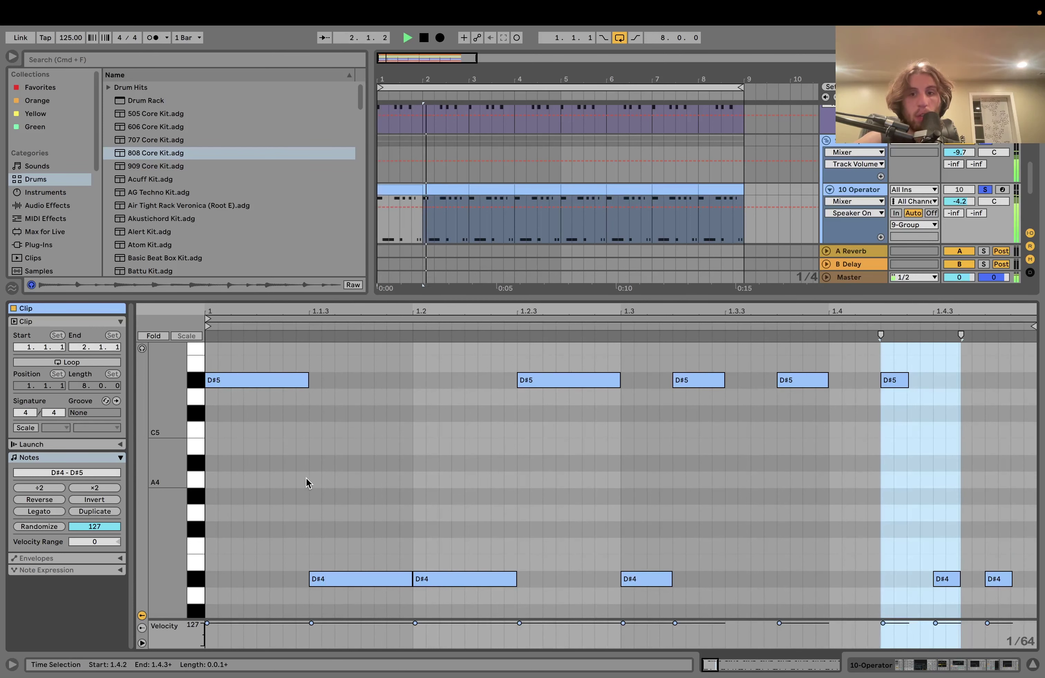
key(space)
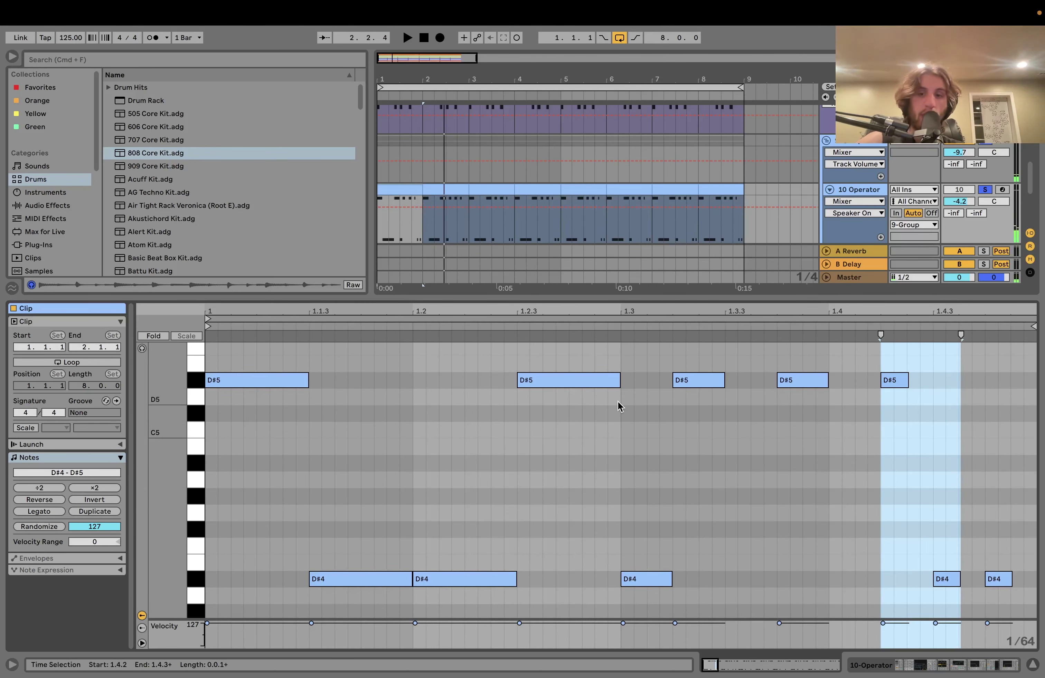
key(space)
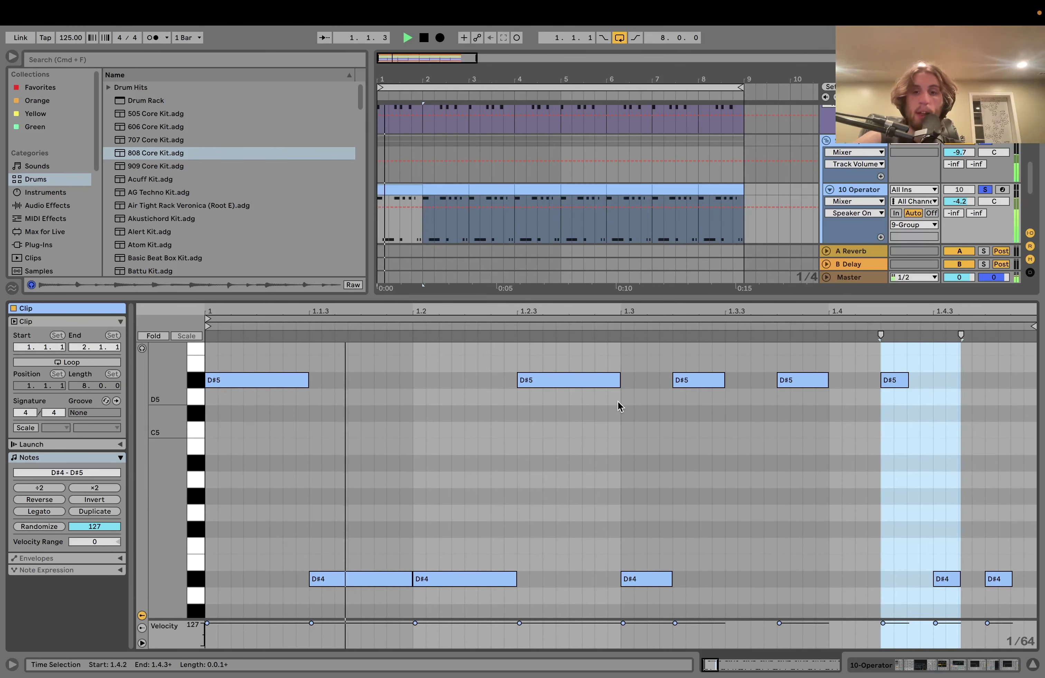
Step: Show the 10 Operator track's devices, stop playback and examine the oscillator envelopes in Operator
click(900, 666)
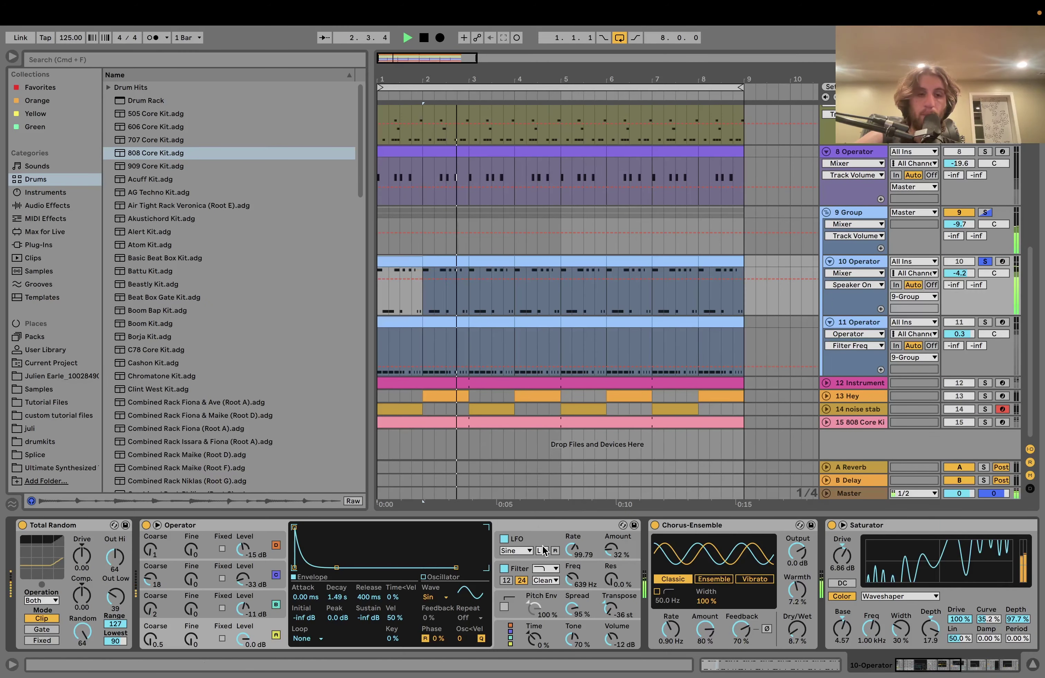
key(space)
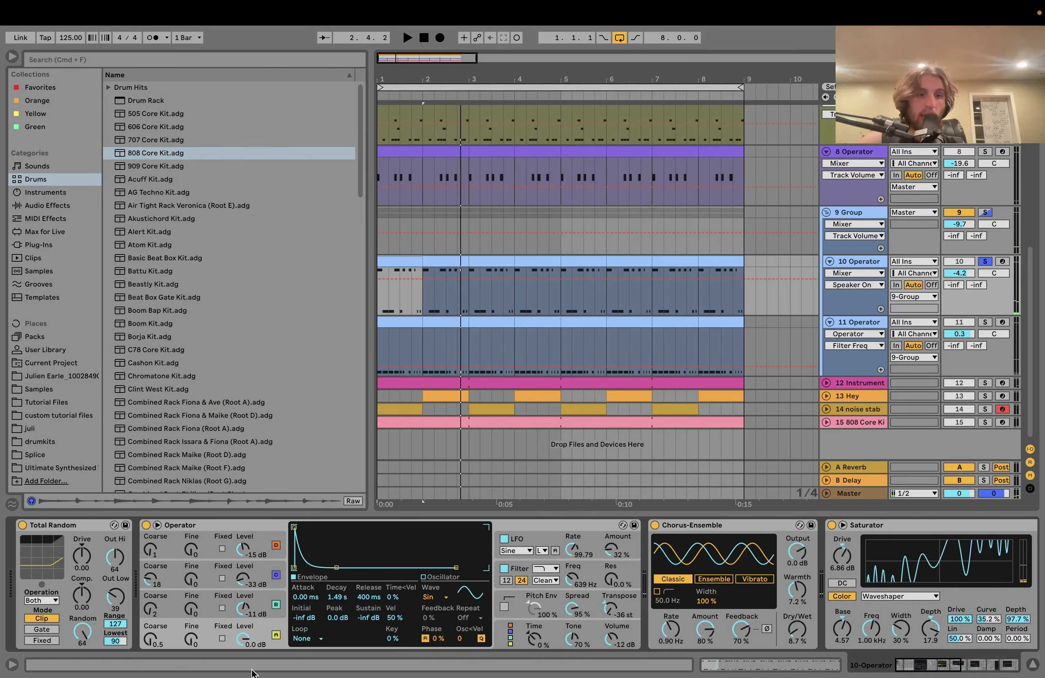
click(258, 602)
click(259, 580)
click(256, 550)
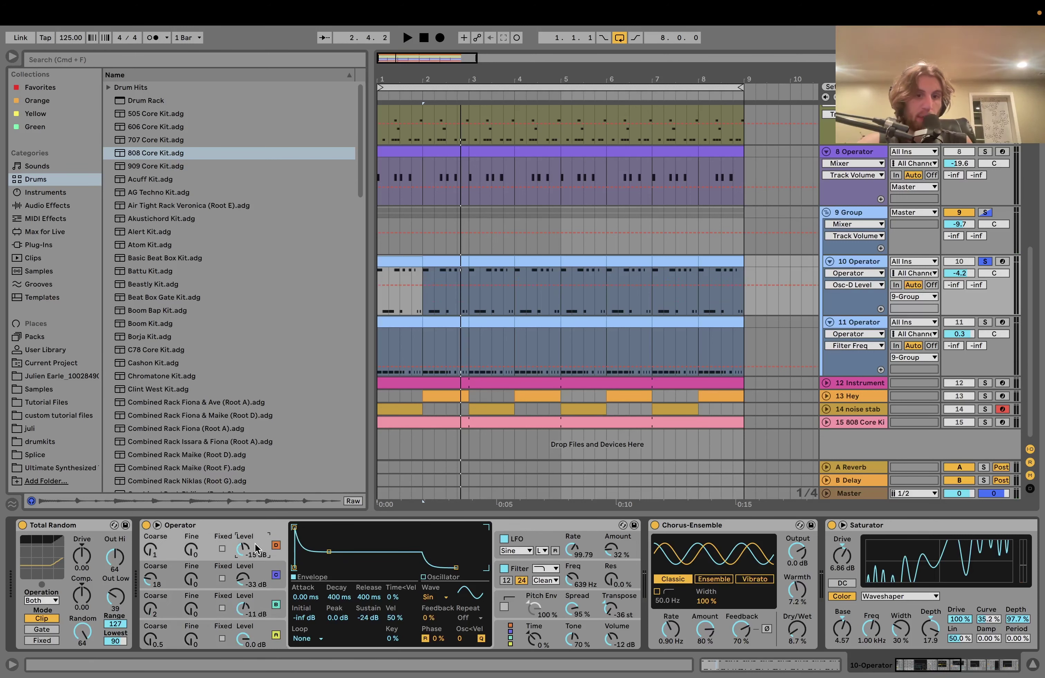
click(262, 604)
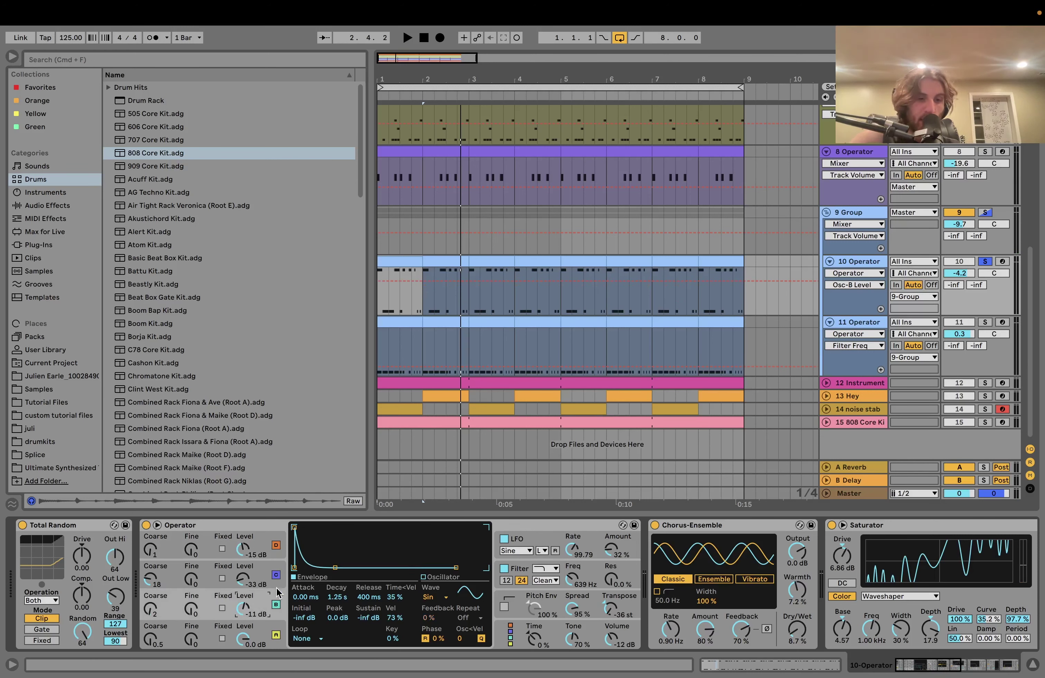
Step: Compare oscillator A's tuning and envelope in Operator with those of oscillators B, C and D
click(158, 637)
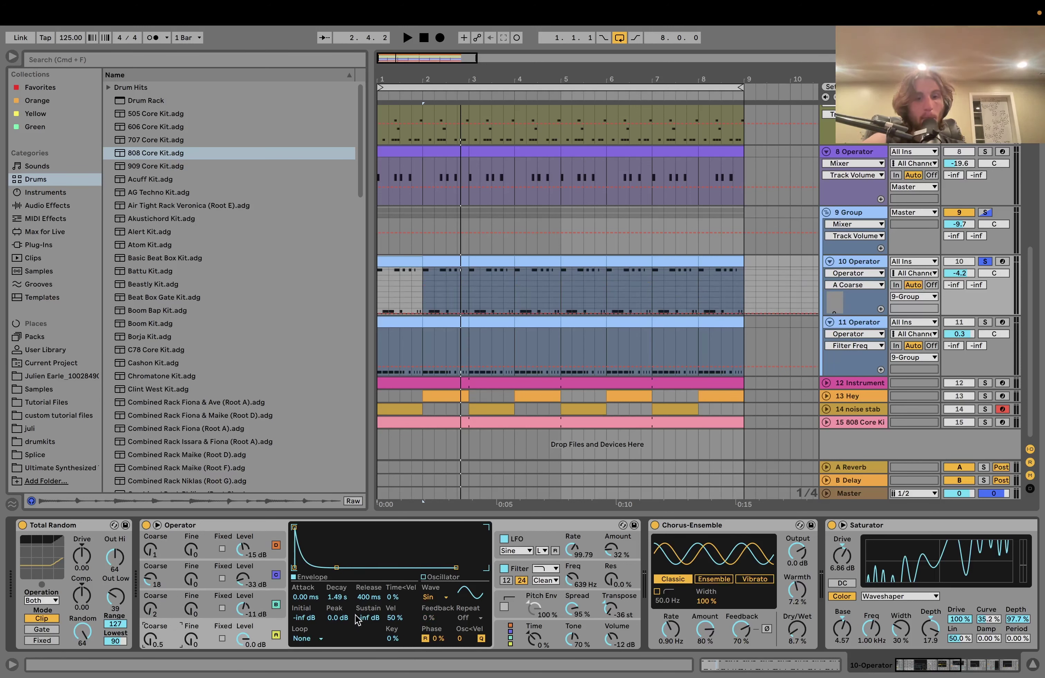
click(274, 605)
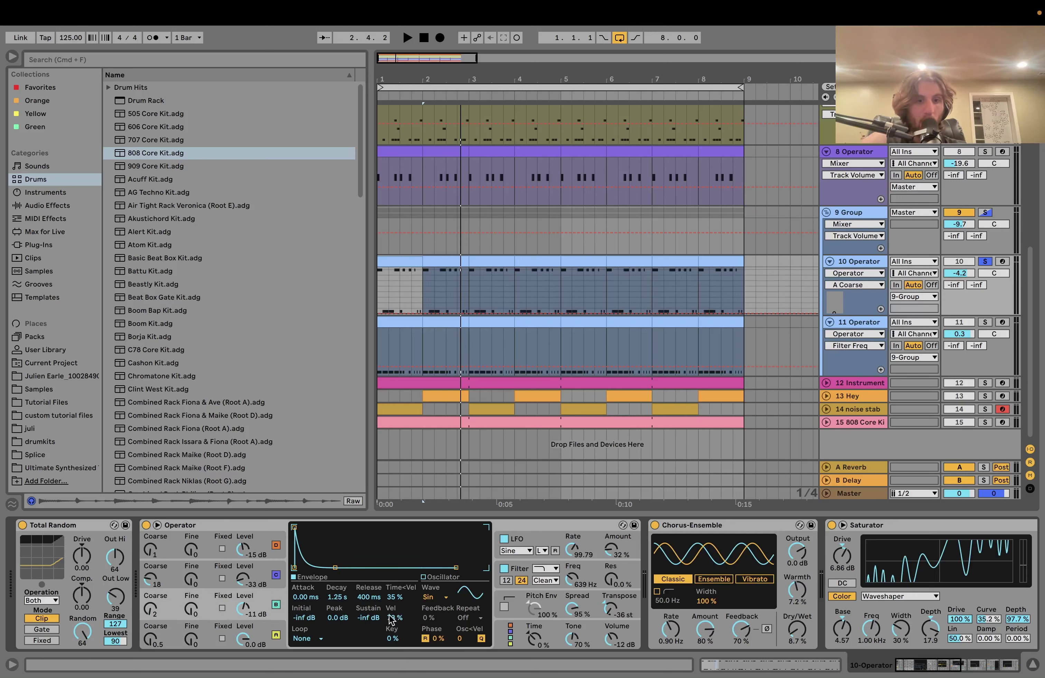
click(259, 581)
click(266, 546)
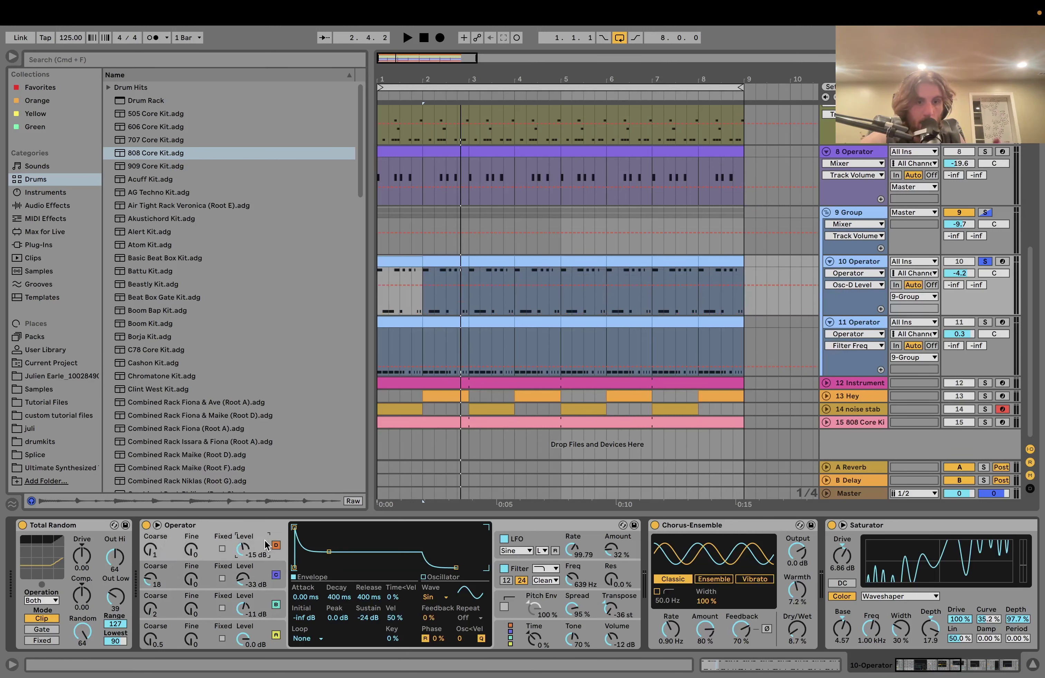
click(258, 614)
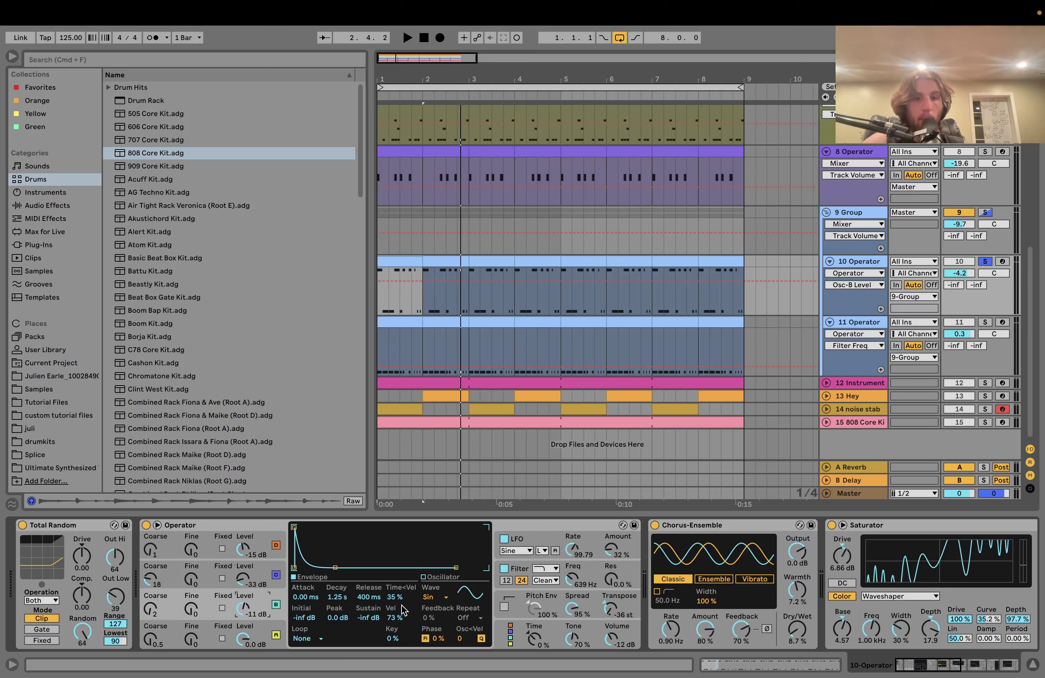
Step: Examine Operator's filter envelope and shaper settings along with its LFO destinations
click(521, 580)
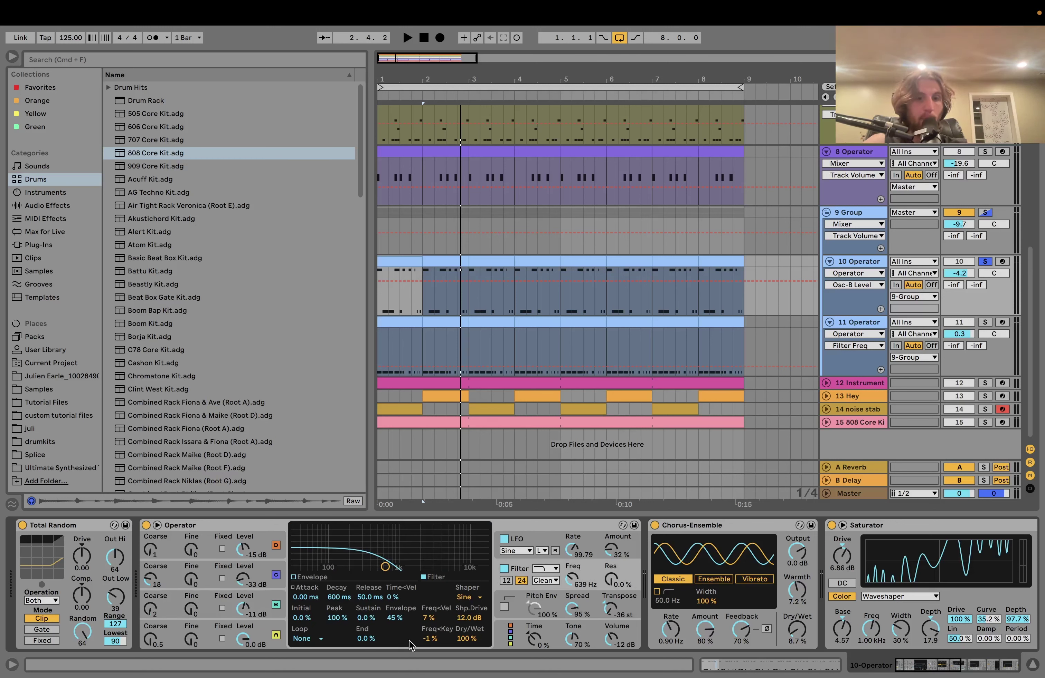
click(536, 548)
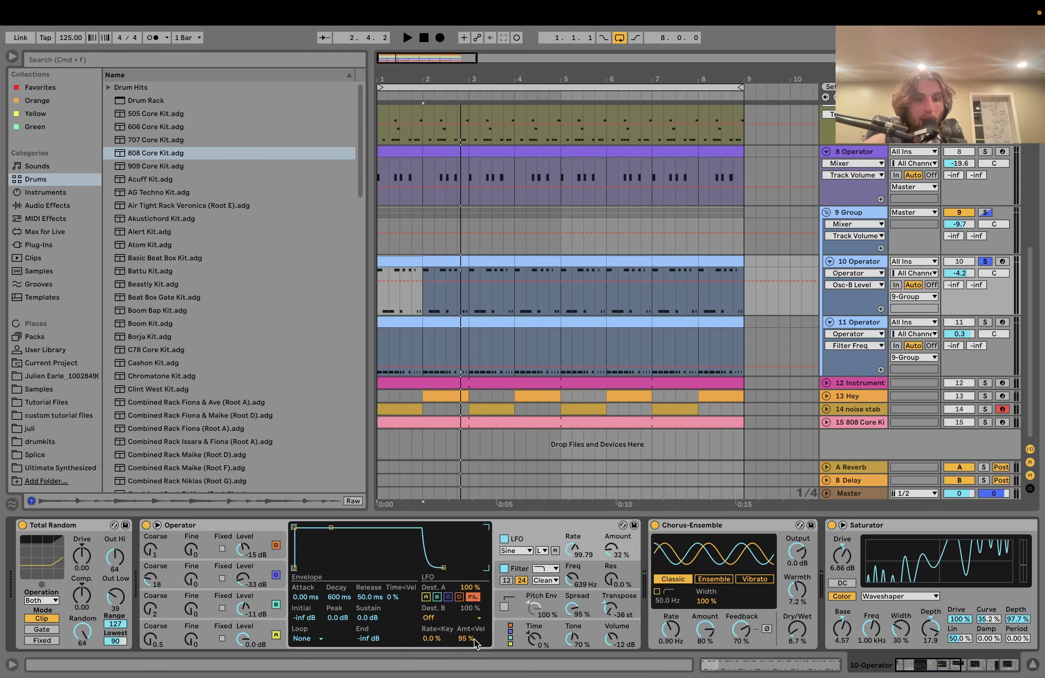
click(520, 572)
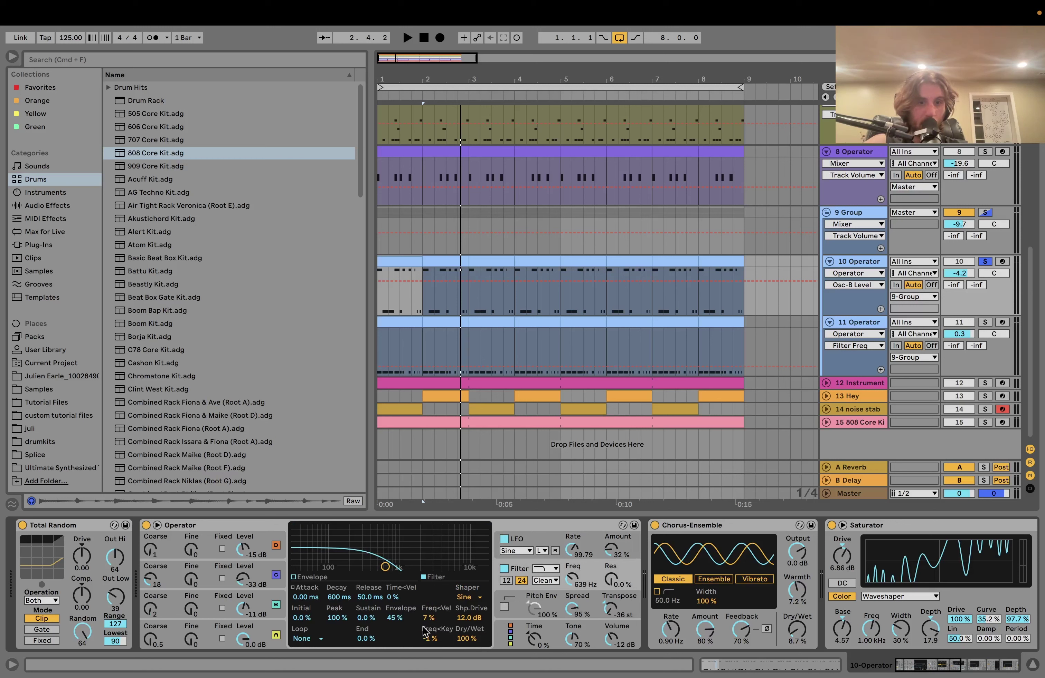
Step: Show Operator's global modulation settings and inspect the second velocity connection's list of targets
click(506, 637)
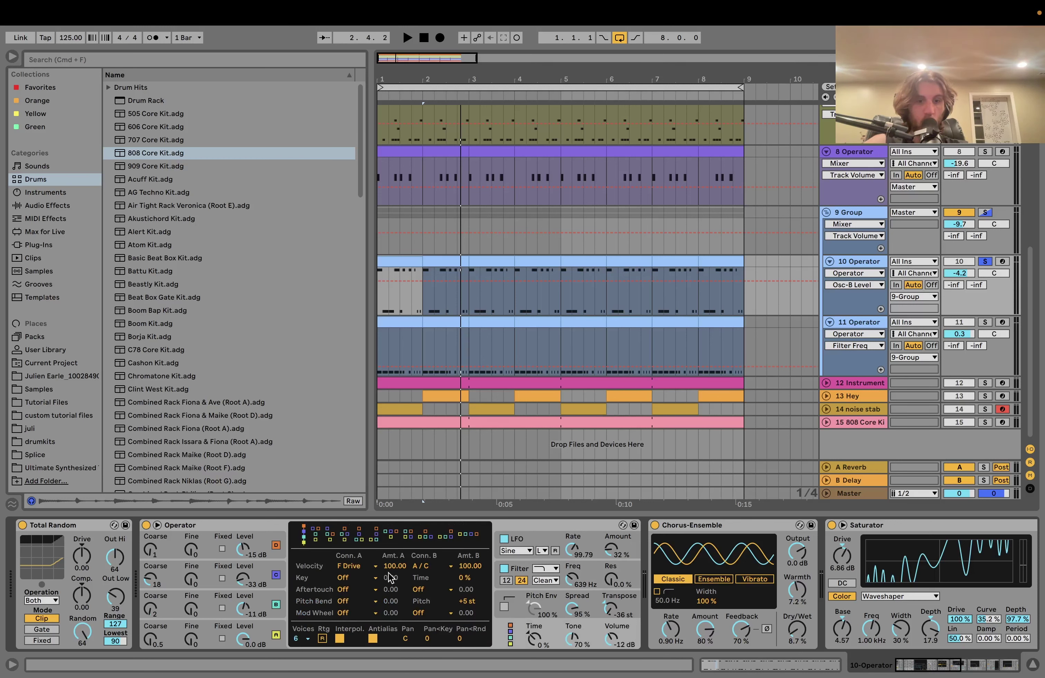
click(421, 567)
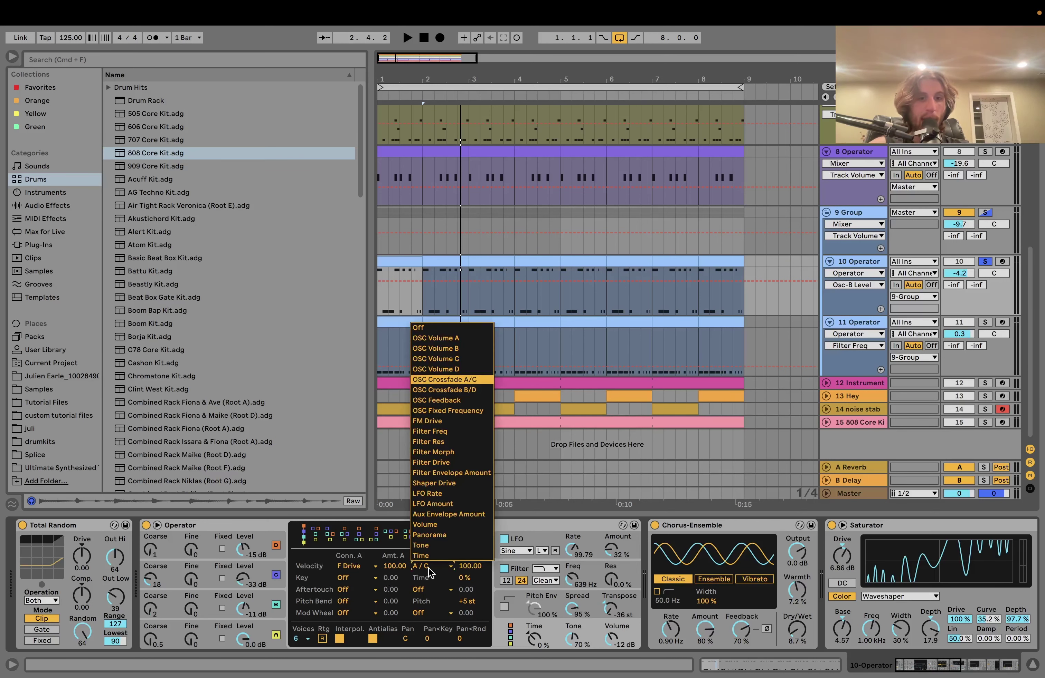
click(429, 573)
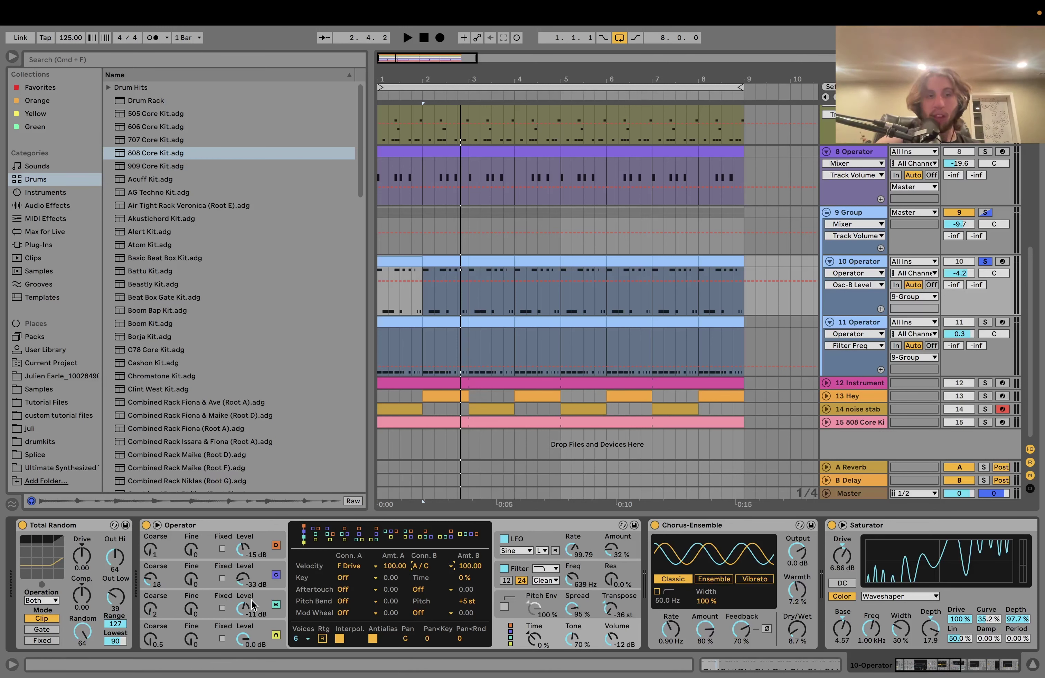
Step: Select the Total Random device and list the presets of the Velocity MIDI effect in the browser
click(116, 553)
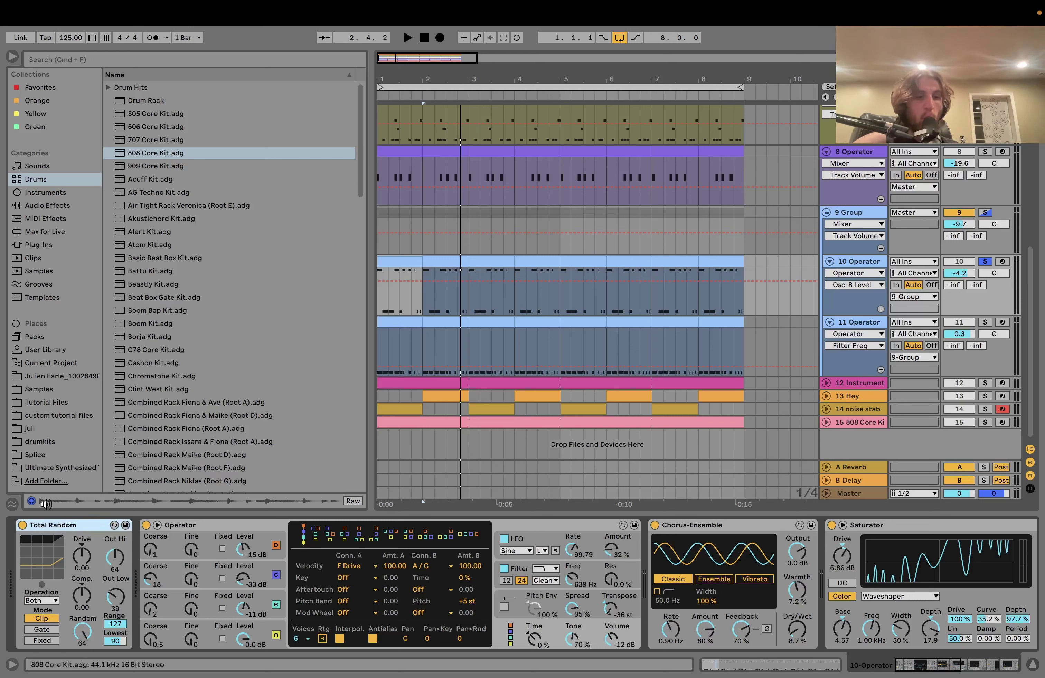
click(45, 219)
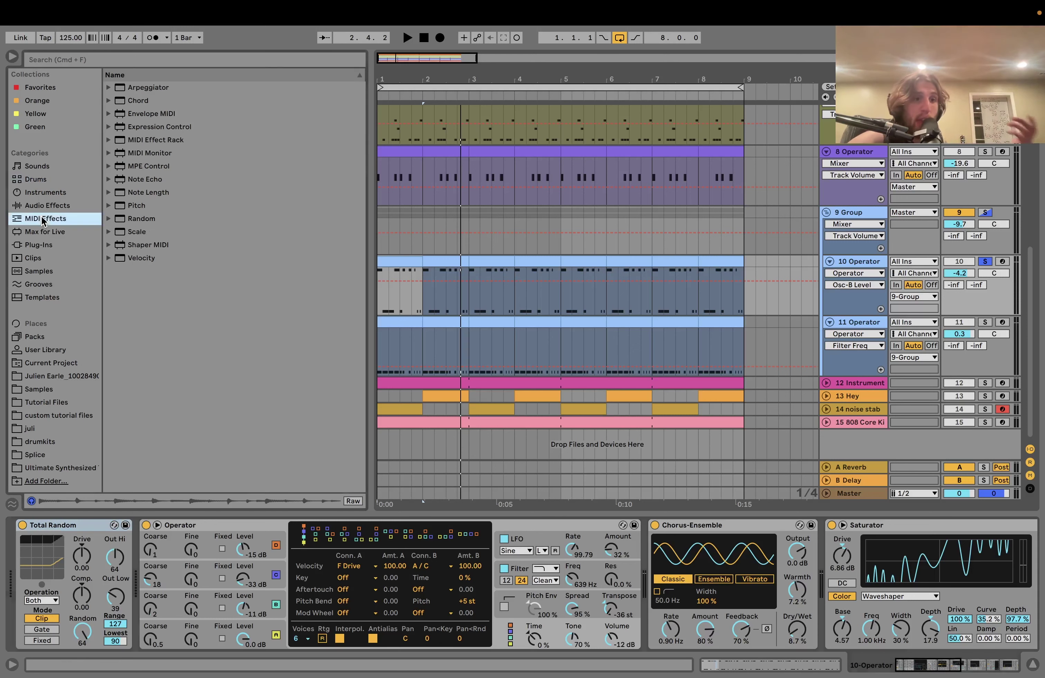
click(108, 258)
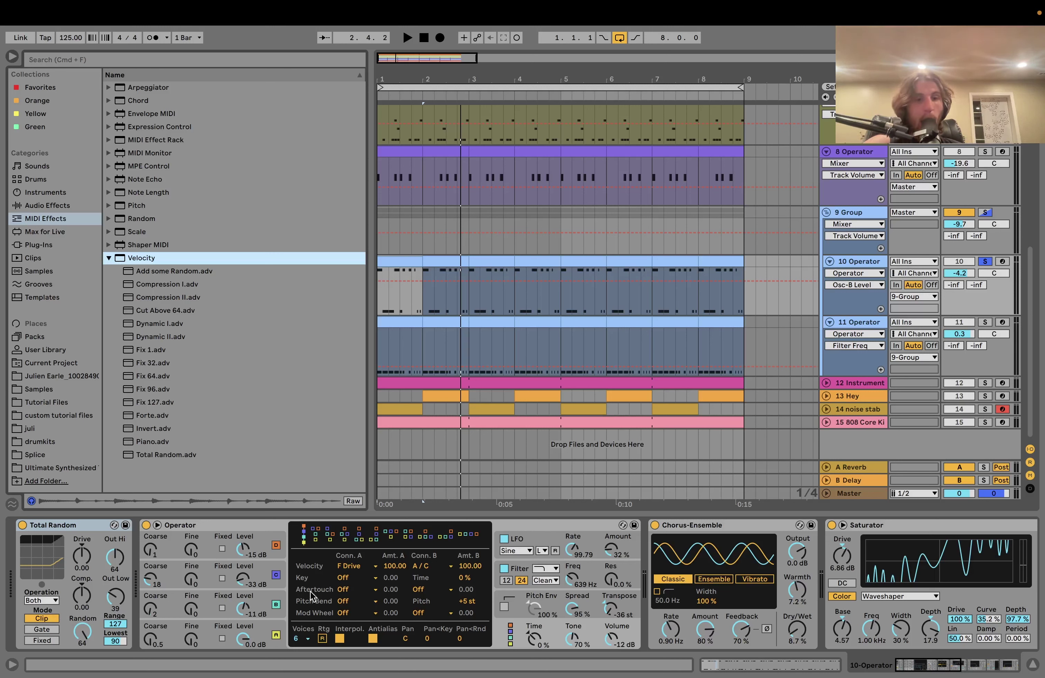
Step: Show oscillator B's envelope in Operator and play the soloed 10 Operator track
click(266, 634)
click(260, 608)
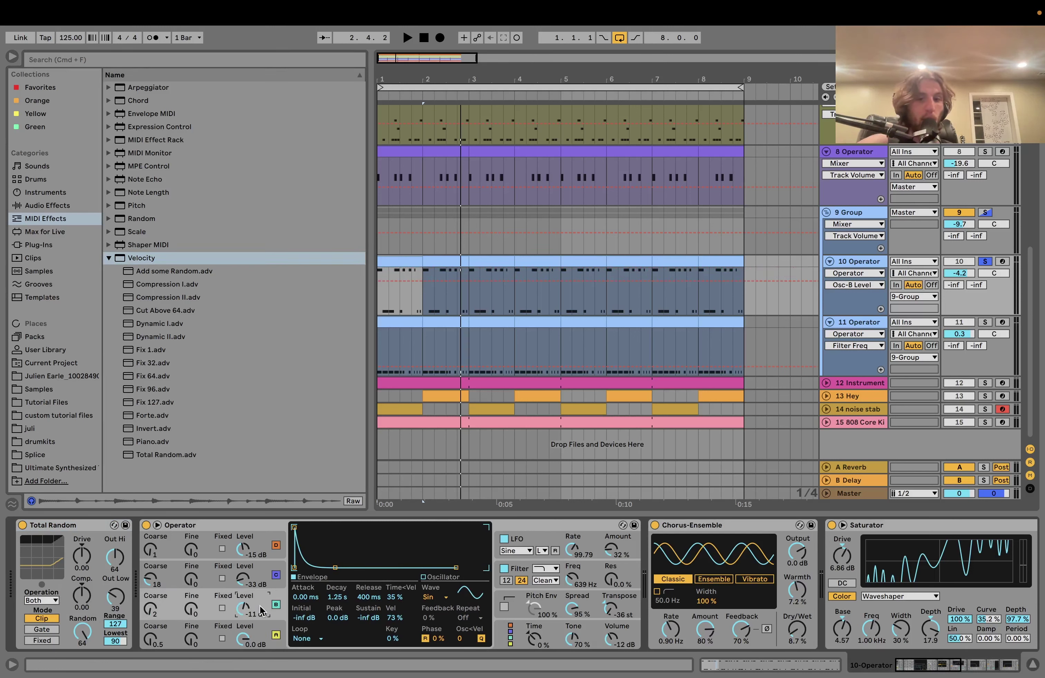
key(space)
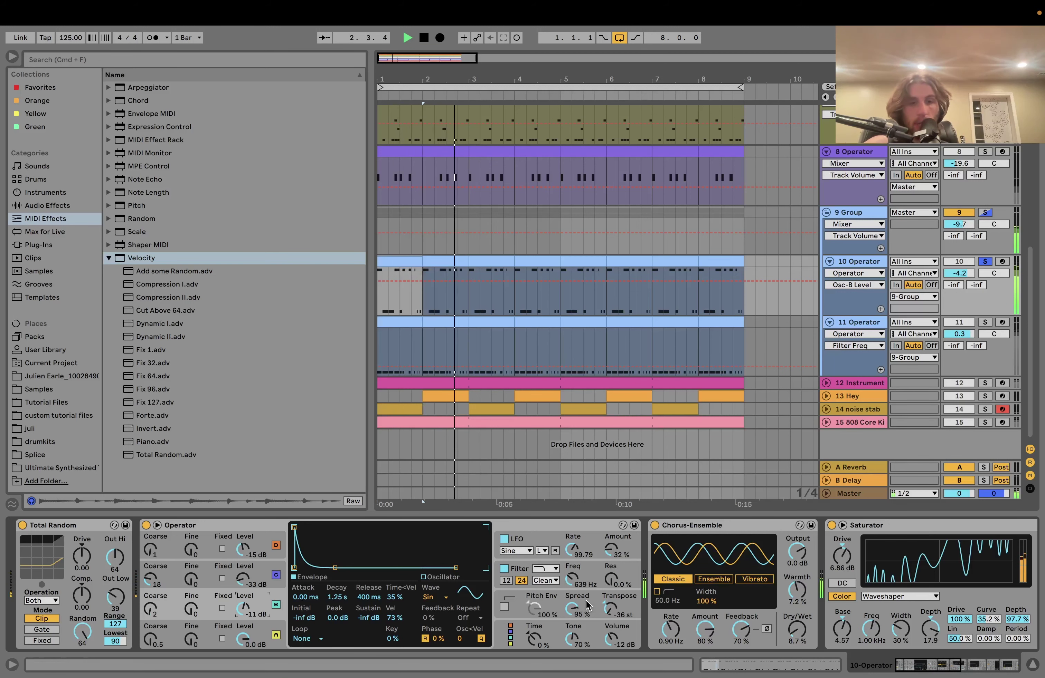
key(space)
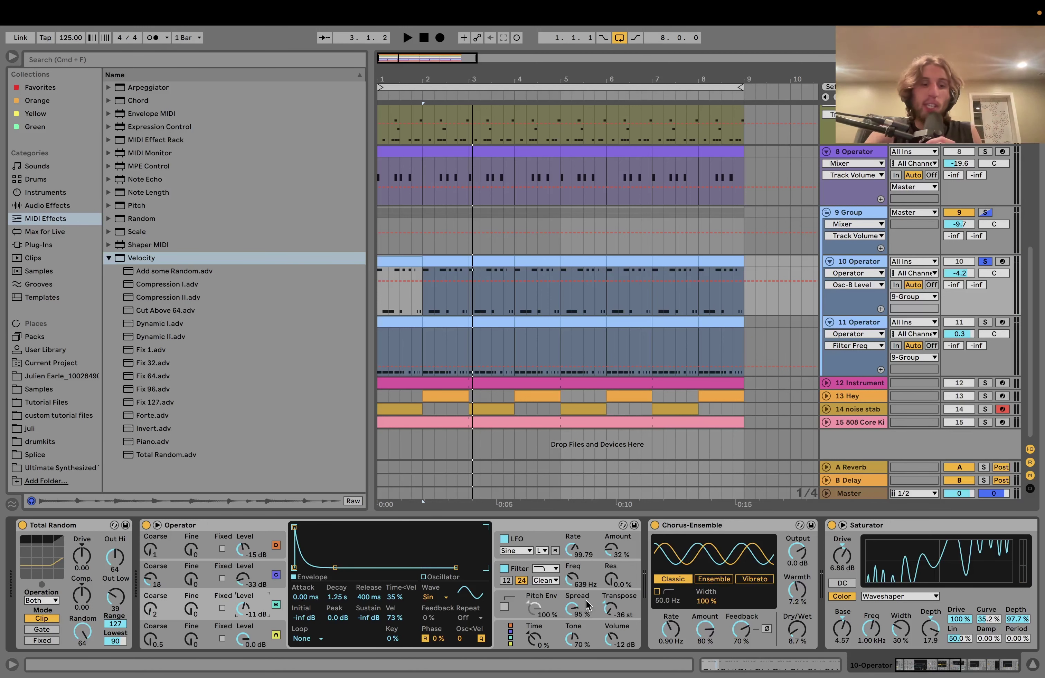
Step: Review Operator's oscillator B envelope and filter settings, and play the soloed track again
mouse_move(520, 677)
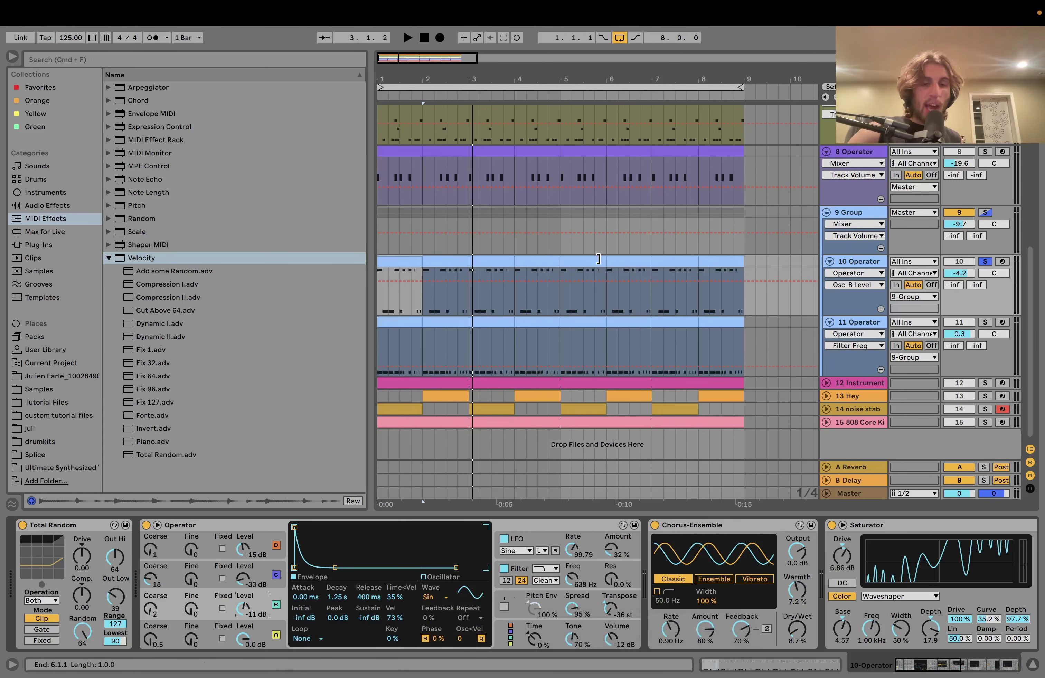
click(407, 280)
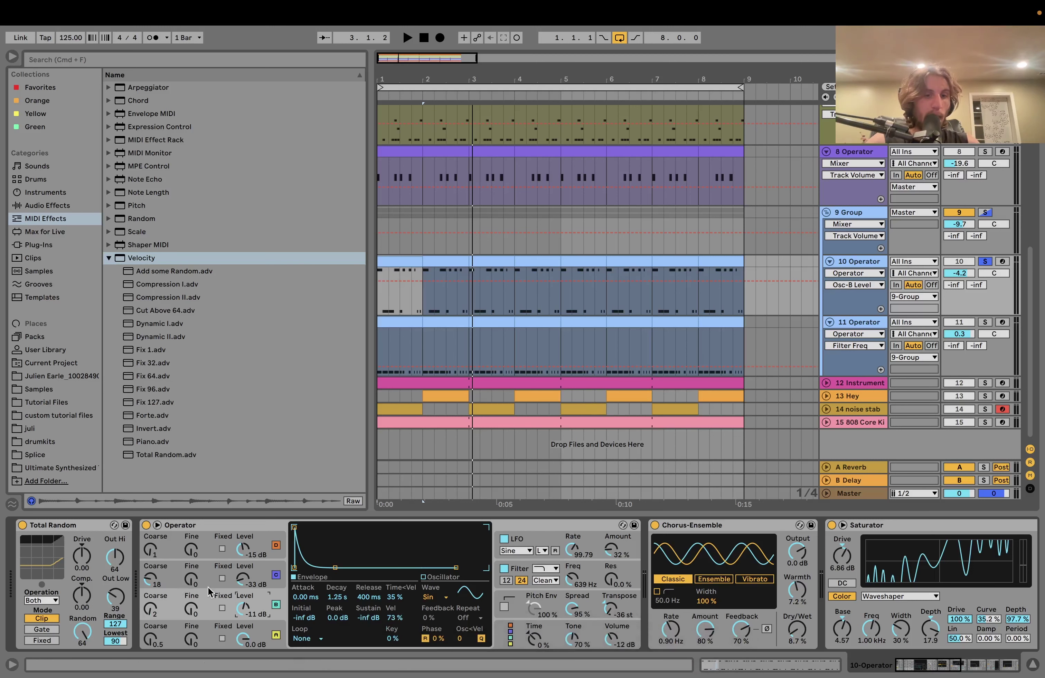
click(261, 631)
click(261, 604)
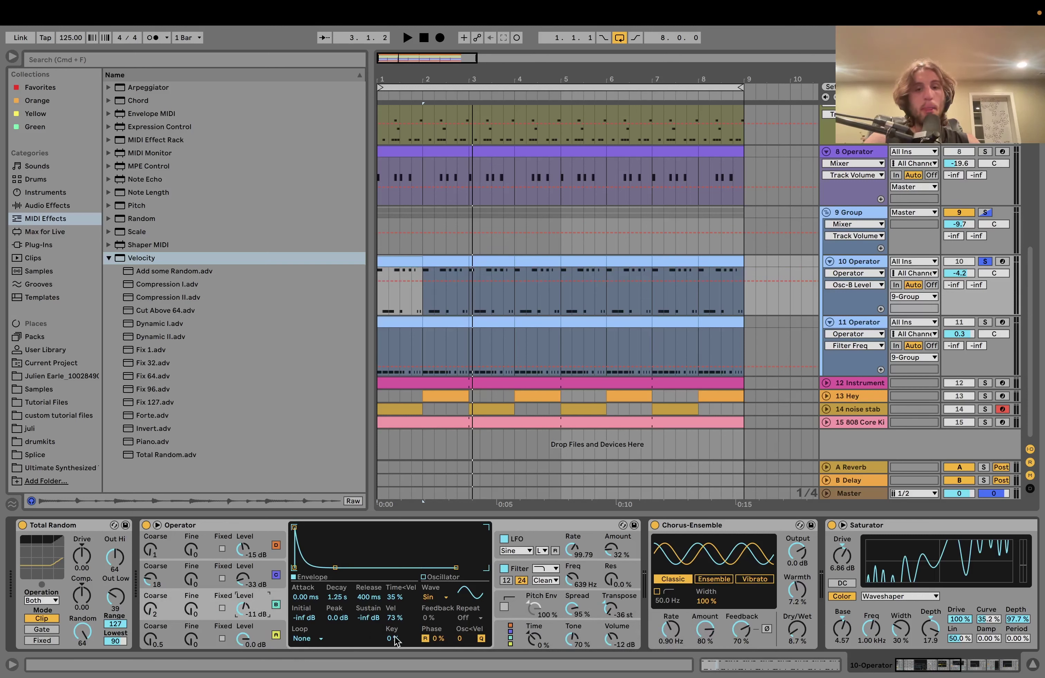
click(523, 571)
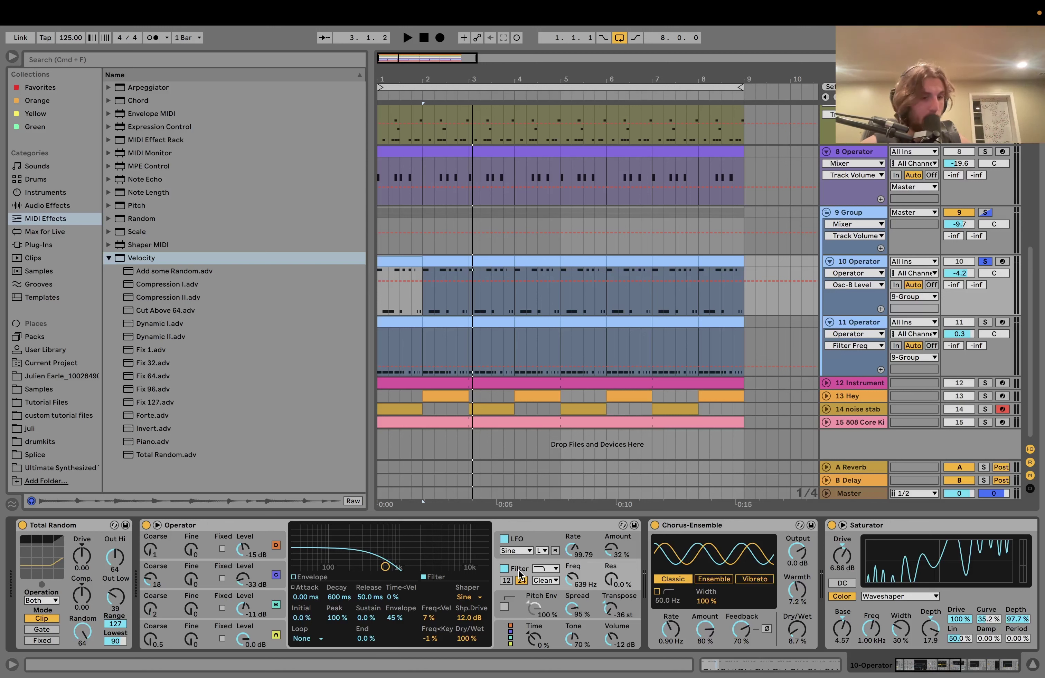
key(space)
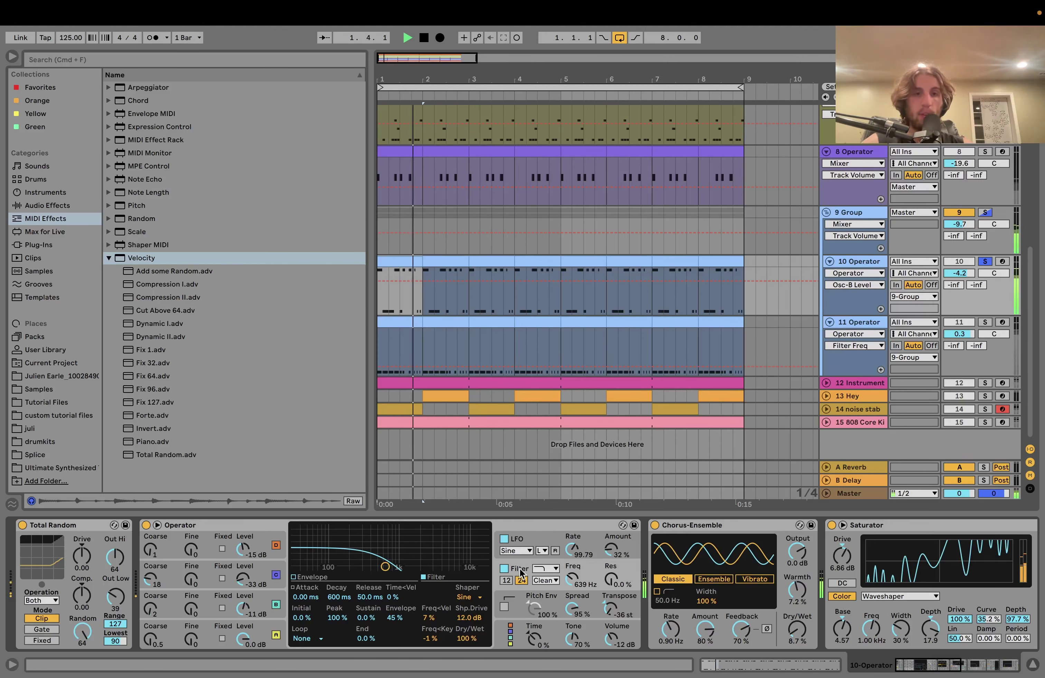
key(space)
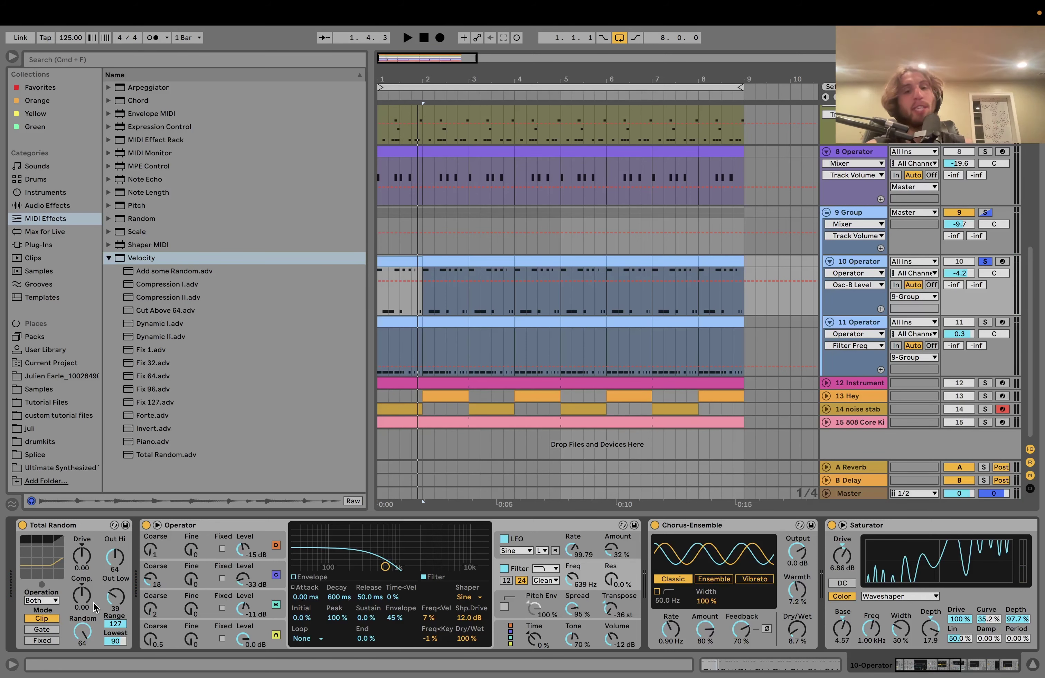
Step: Play the track briefly and look through its effects chain from Chorus-Ensemble to the final Auto Filter
key(space)
scroll(94, 608, right, 10)
scroll(176, 595, left, 4)
key(space)
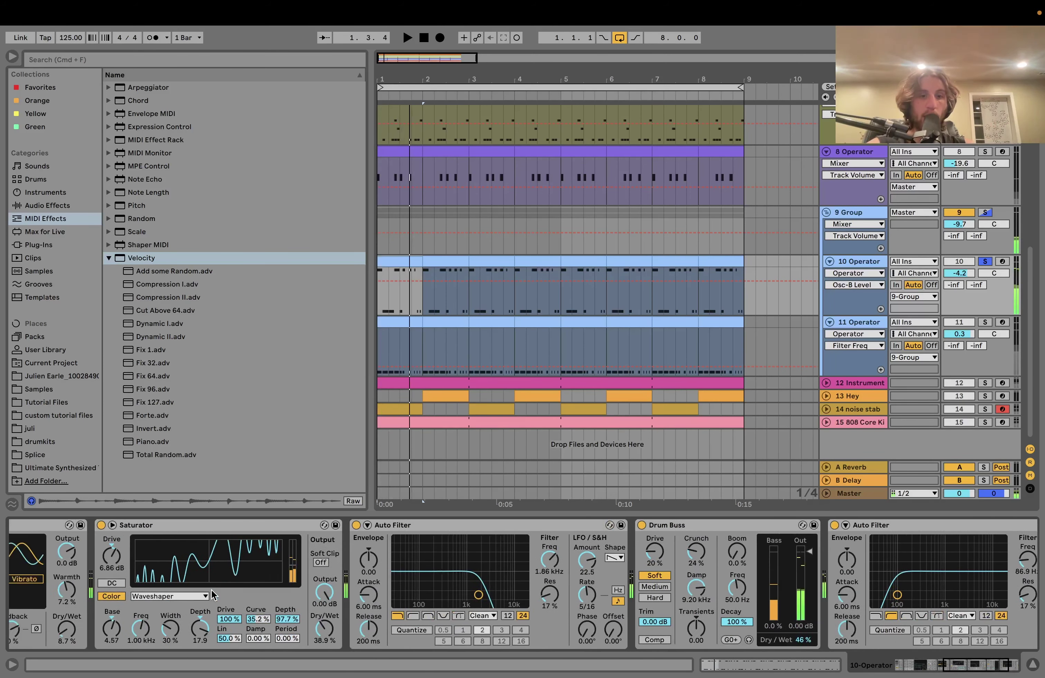
scroll(212, 590, left, 2)
scroll(320, 523, right, 10)
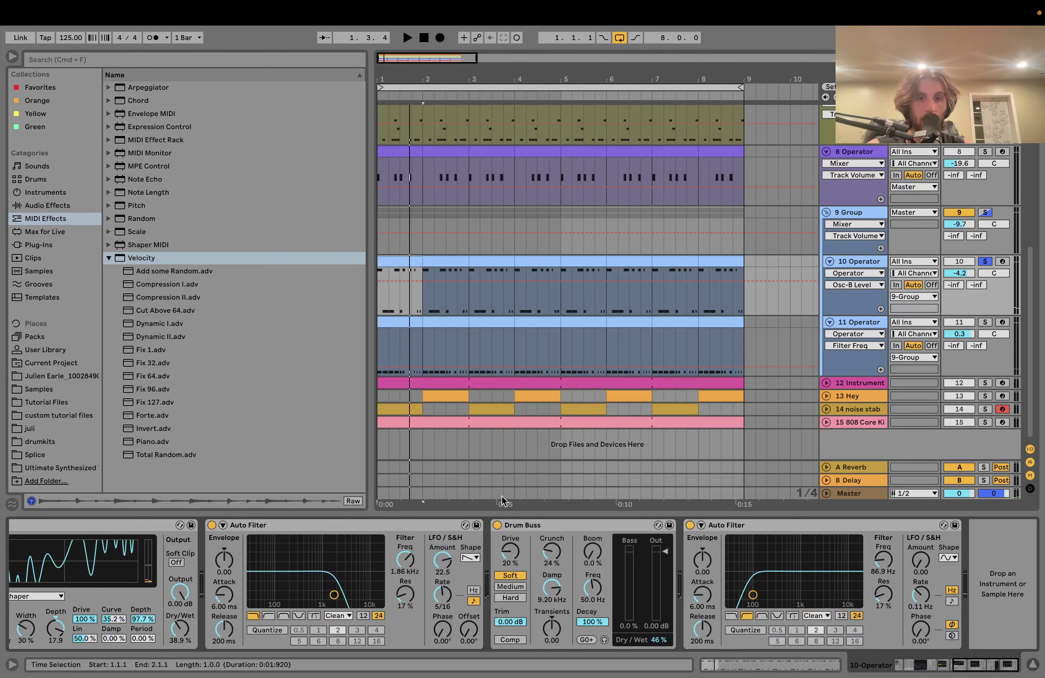
scroll(768, 524, left, 8)
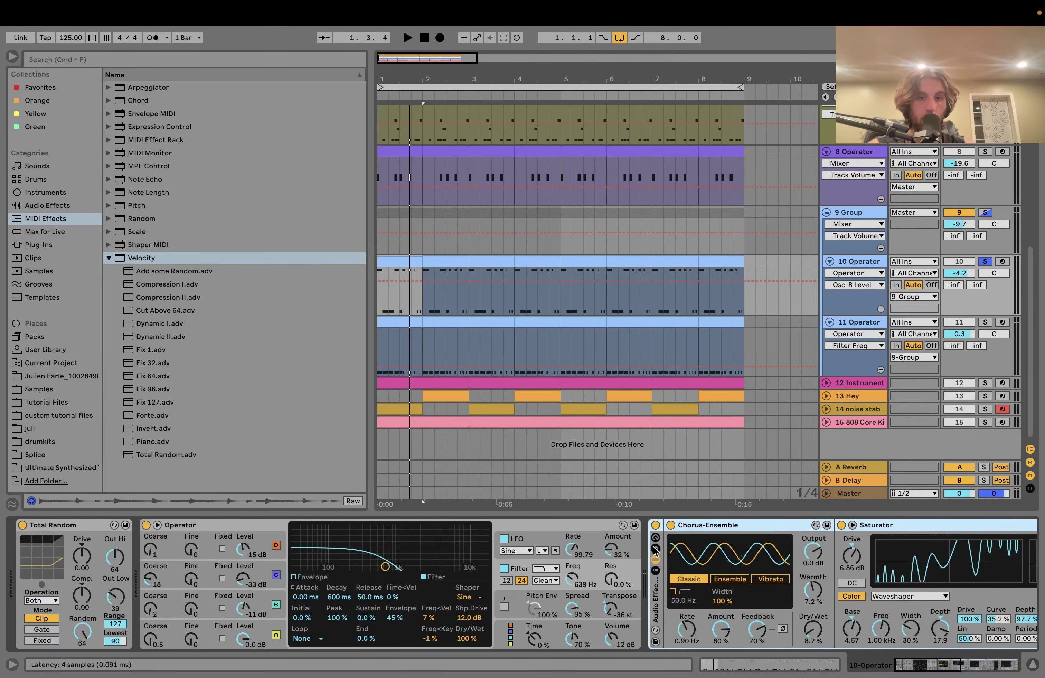
Step: Bypass and re-enable the rack of grouped effects after Operator to compare the sound in playback, then ungroup it
click(655, 528)
click(655, 525)
key(space)
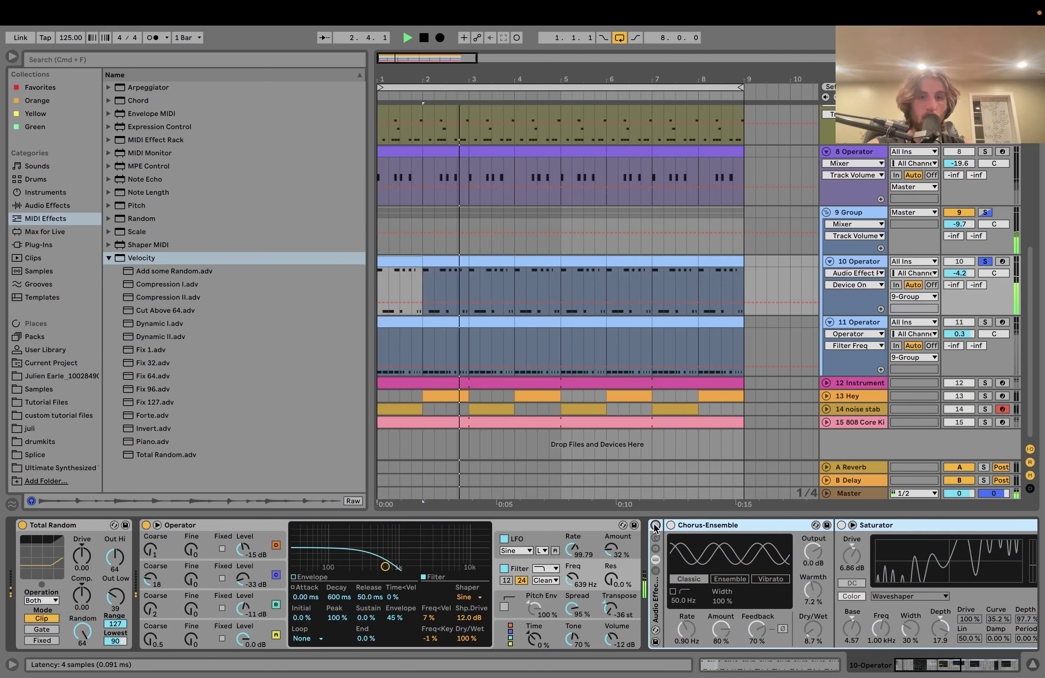
click(655, 525)
key(space)
right_click(656, 542)
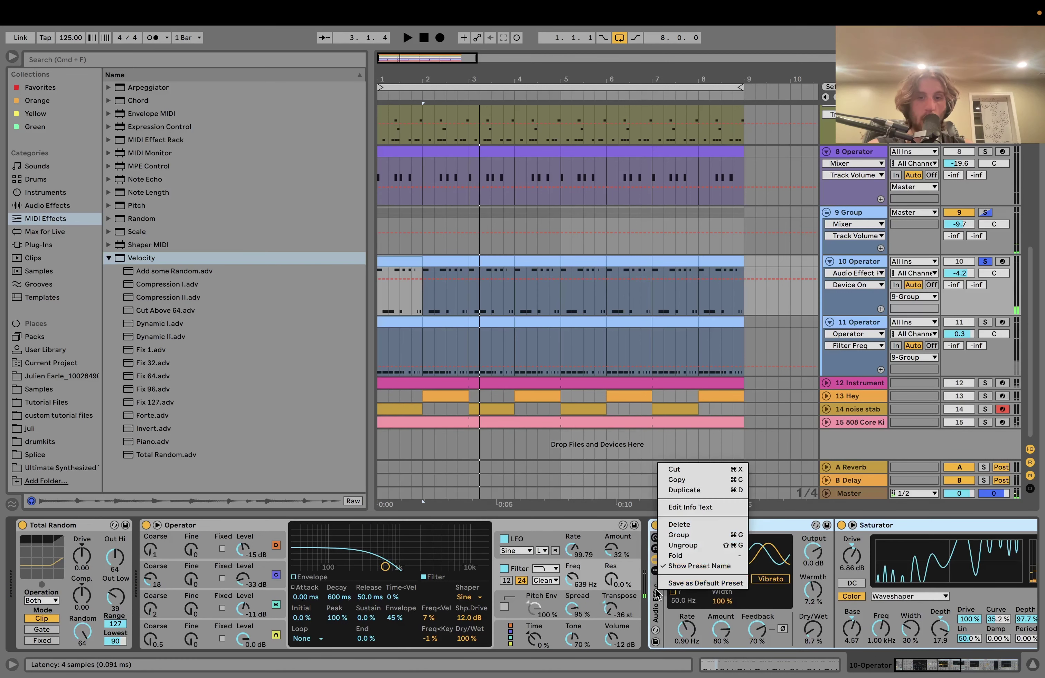
click(683, 545)
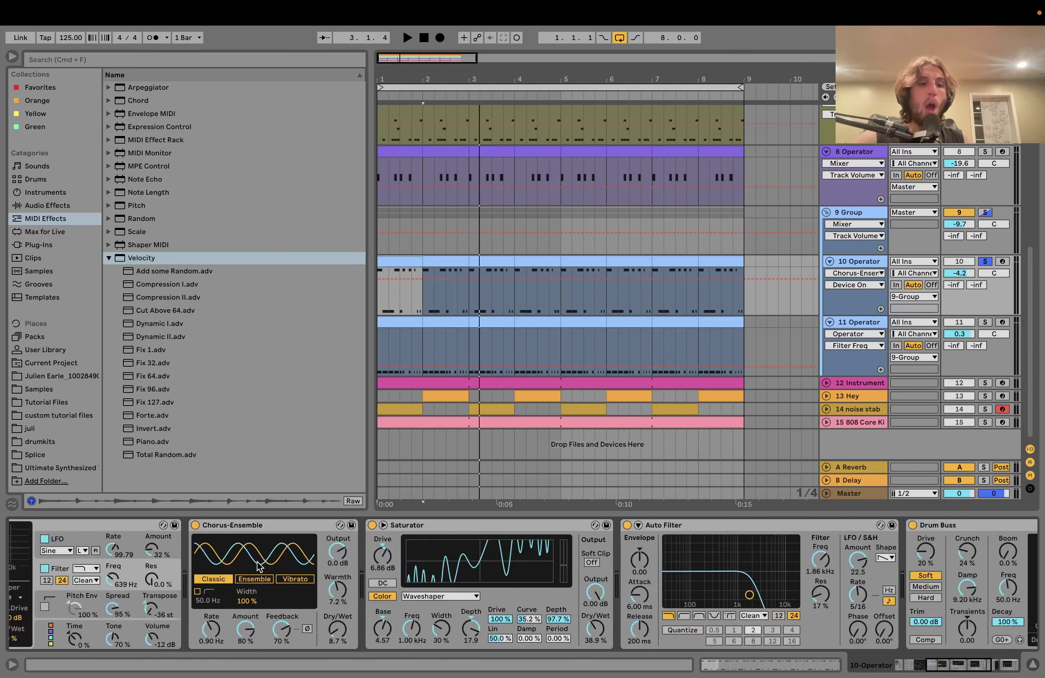
Step: Bypass and re-enable the Saturator on the 10 Operator track to compare the sound in playback
key(space)
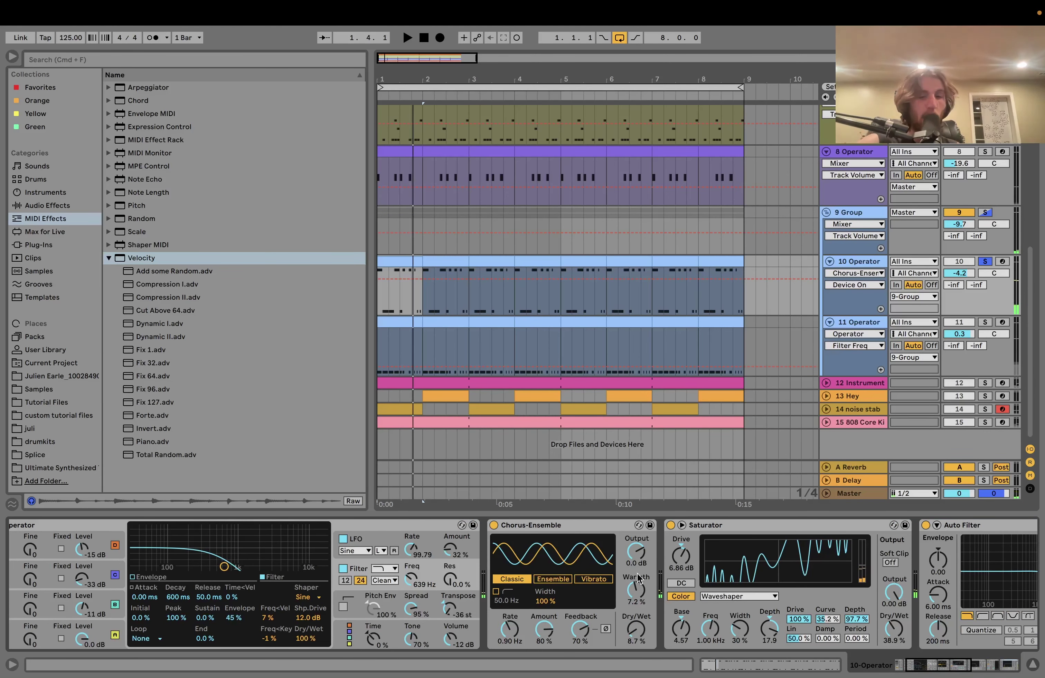
scroll(761, 599, right, 5)
scroll(761, 599, right, 1)
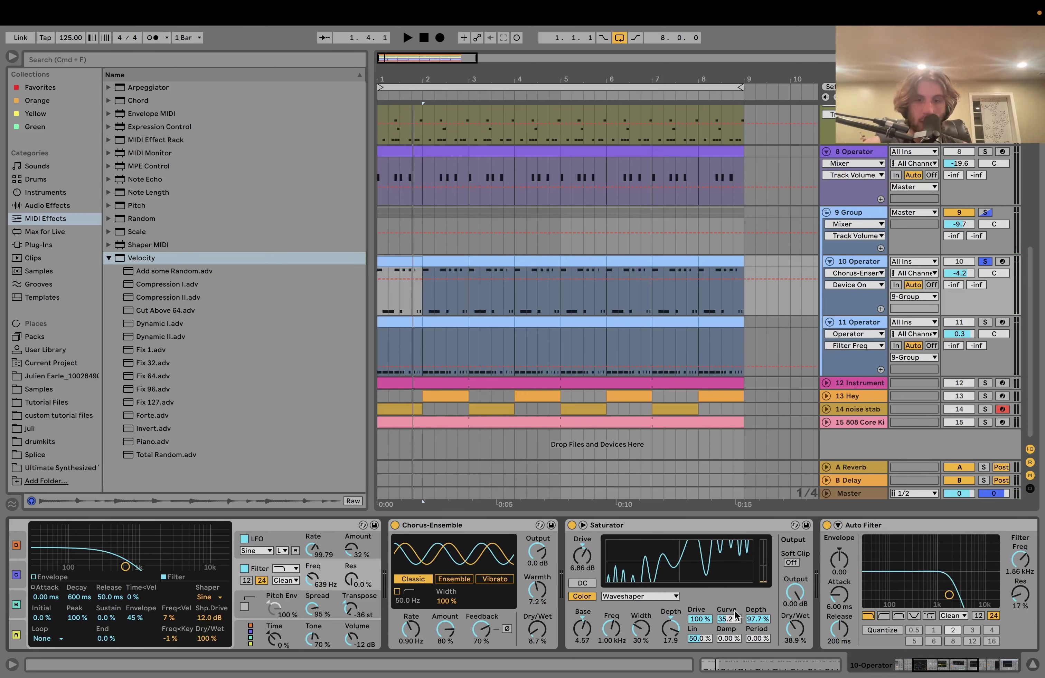
click(571, 525)
key(space)
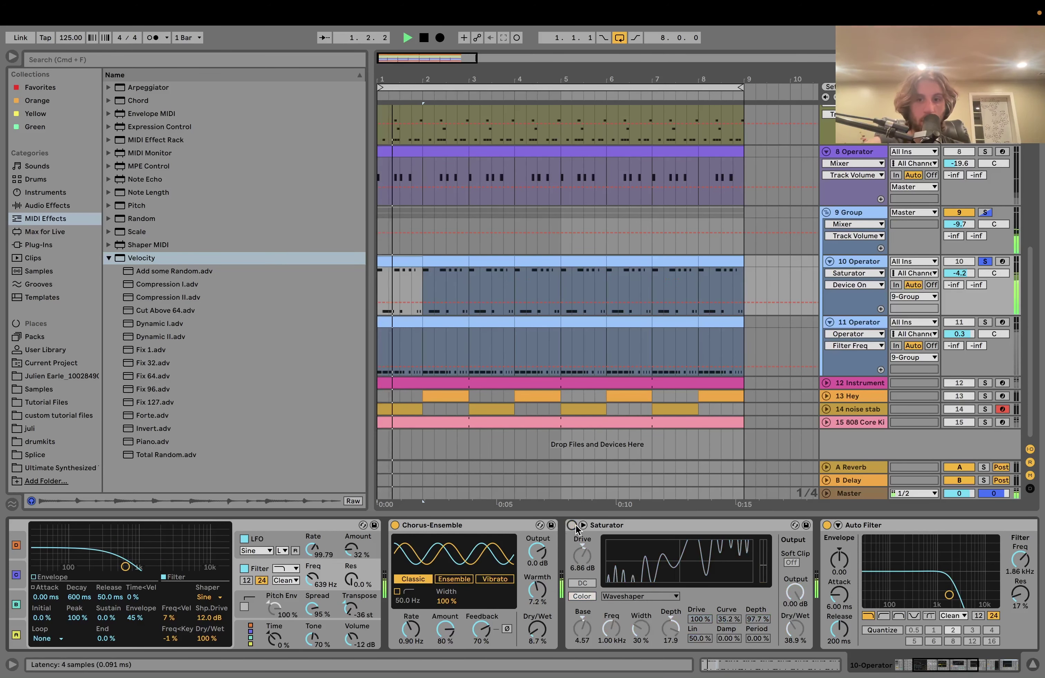
click(572, 525)
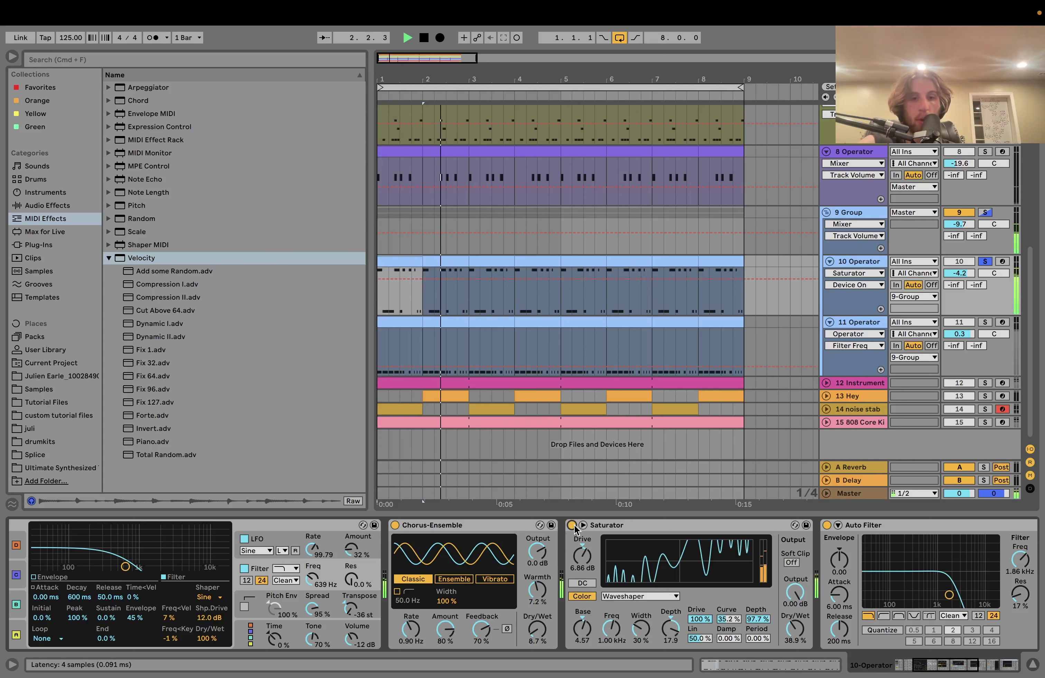
key(space)
Step: Examine the Auto Filter after the Saturator, including its LFO settings, and play the soloed track
scroll(574, 527, right, 10)
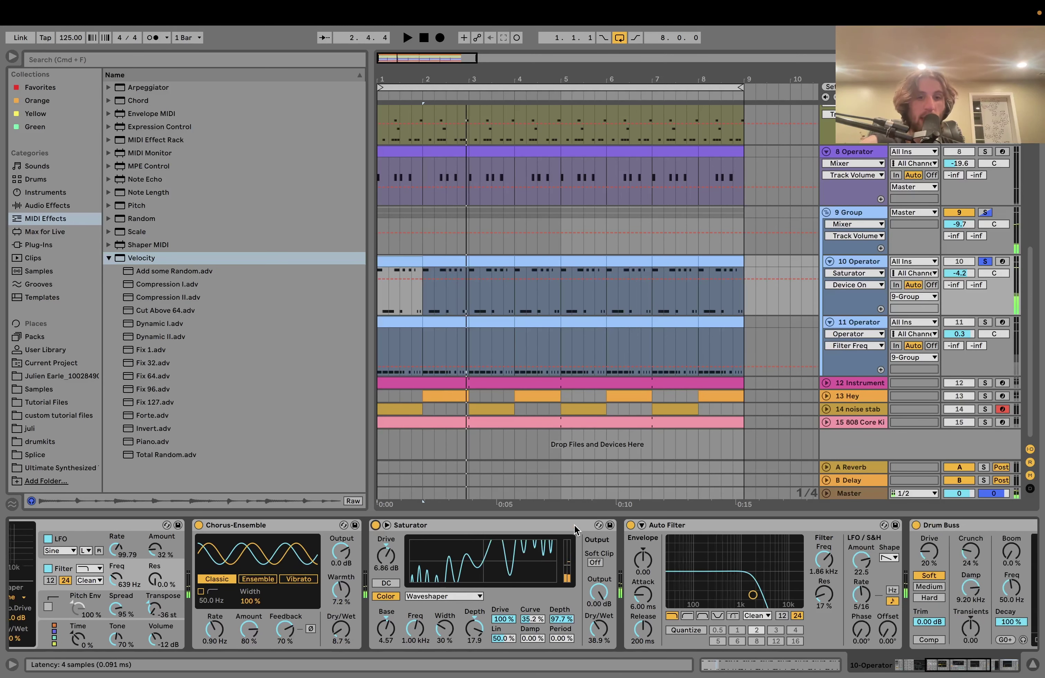
scroll(574, 528, right, 1)
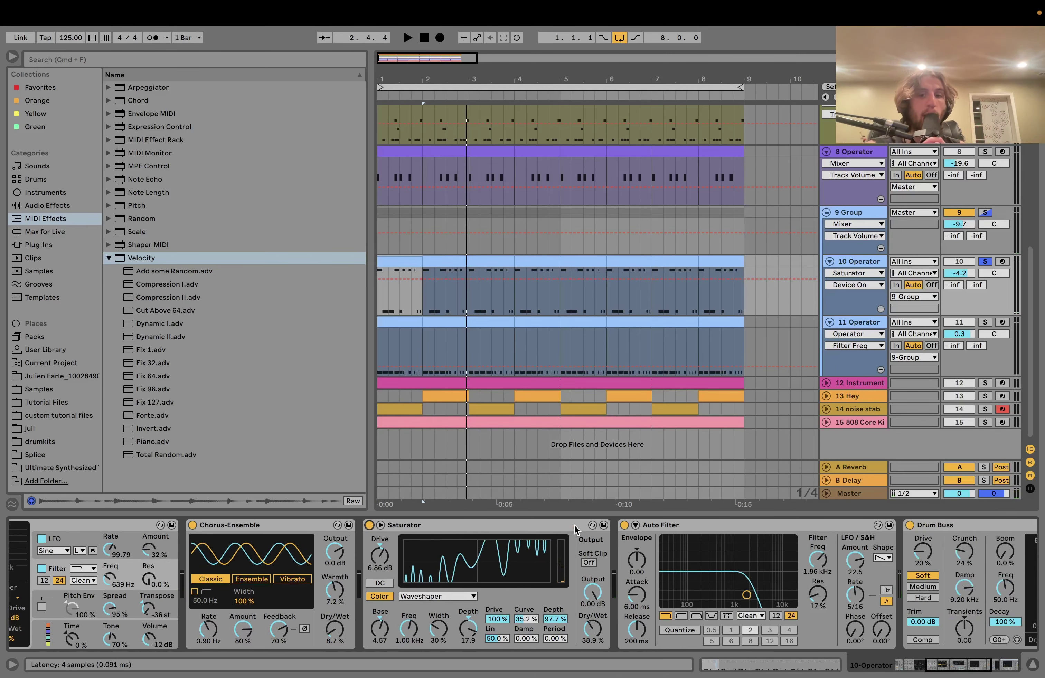
click(674, 525)
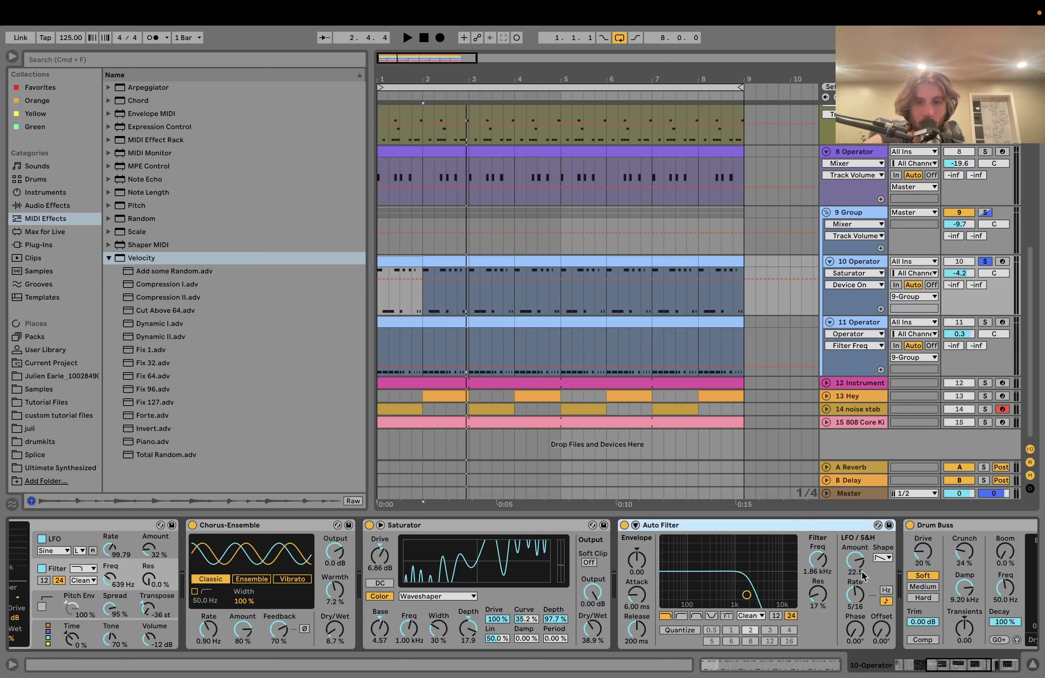
key(space)
scroll(846, 590, right, 20)
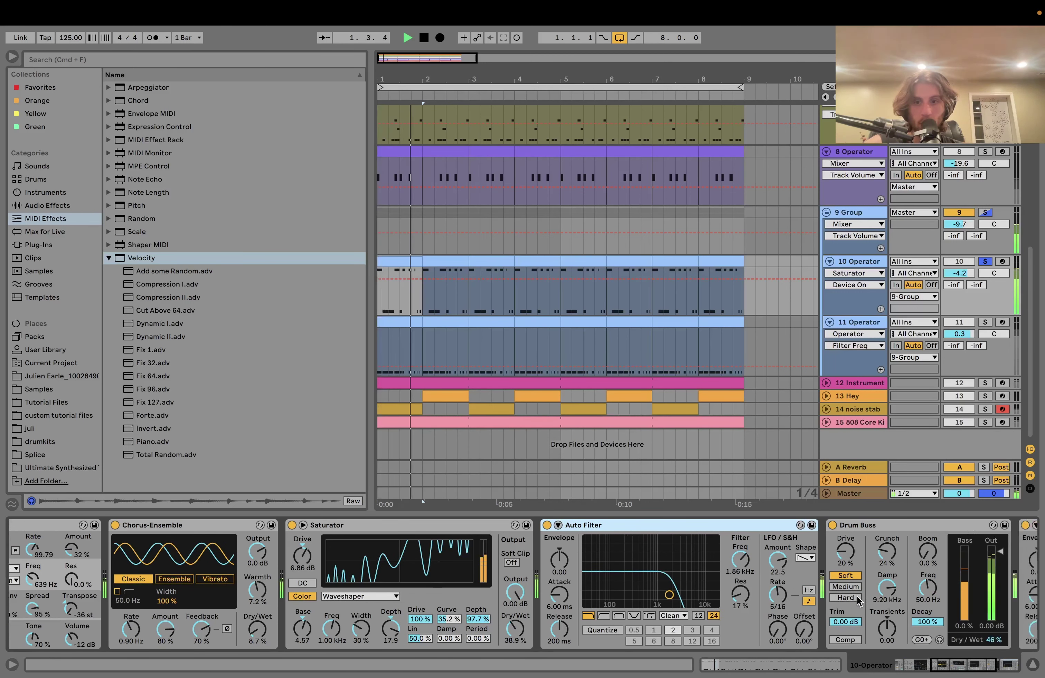
key(space)
Step: Review the Drum Buss and final Auto Filter on the 10 Operator track while playing it
scroll(722, 606, right, 20)
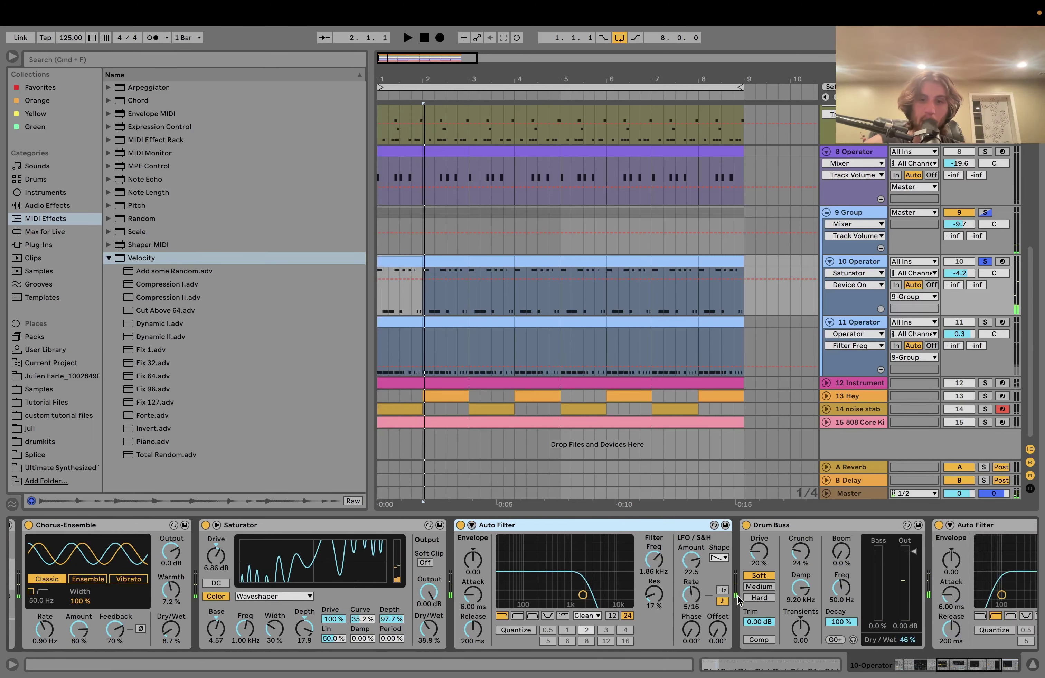
scroll(722, 606, right, 10)
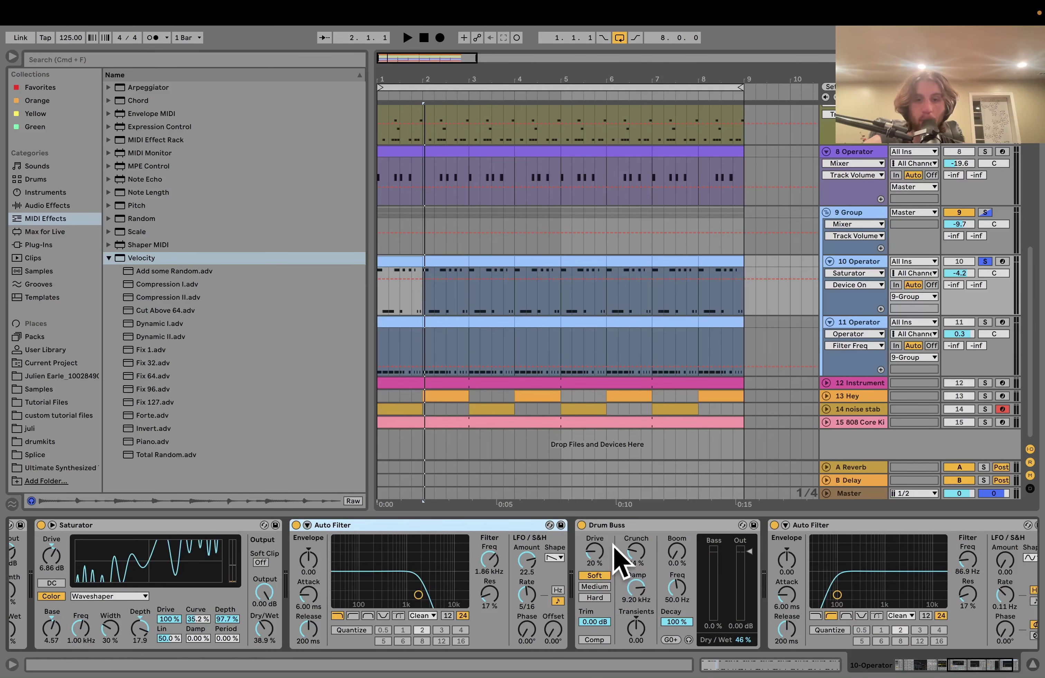
key(space)
scroll(678, 564, right, 12)
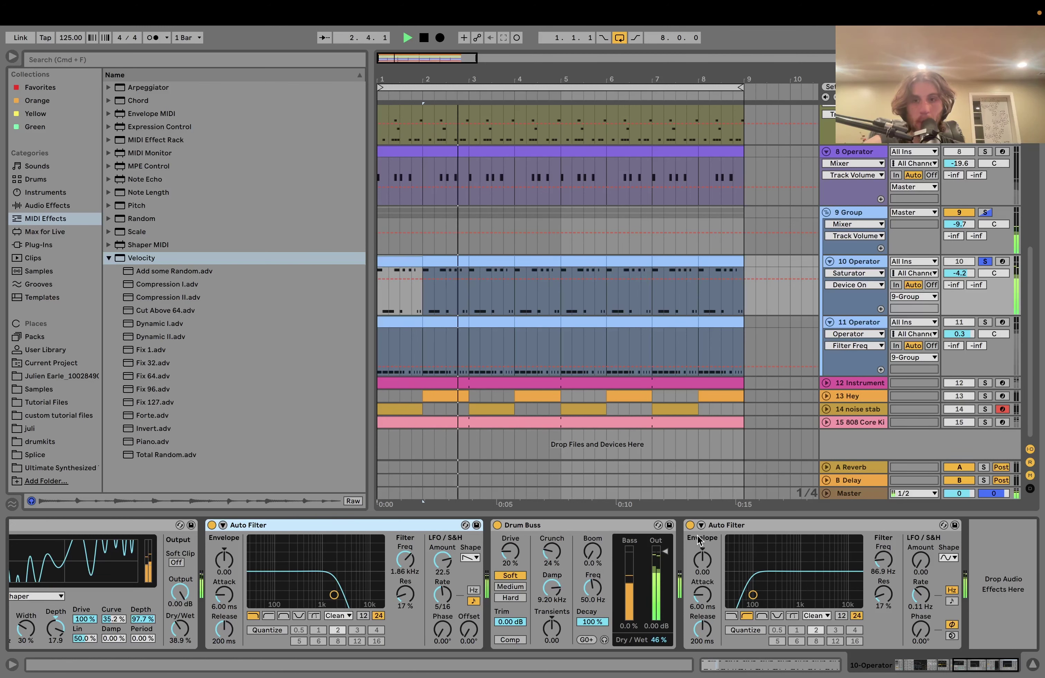
key(space)
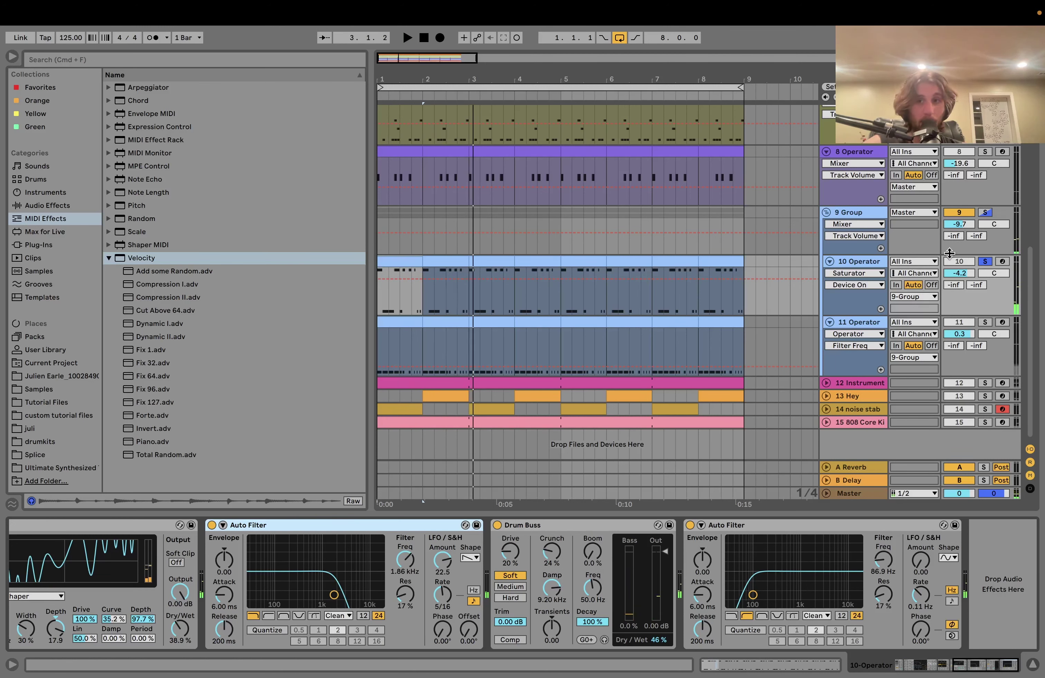
Step: Solo the 9 Group and show its Compressor and EQ Eight
click(985, 213)
click(873, 221)
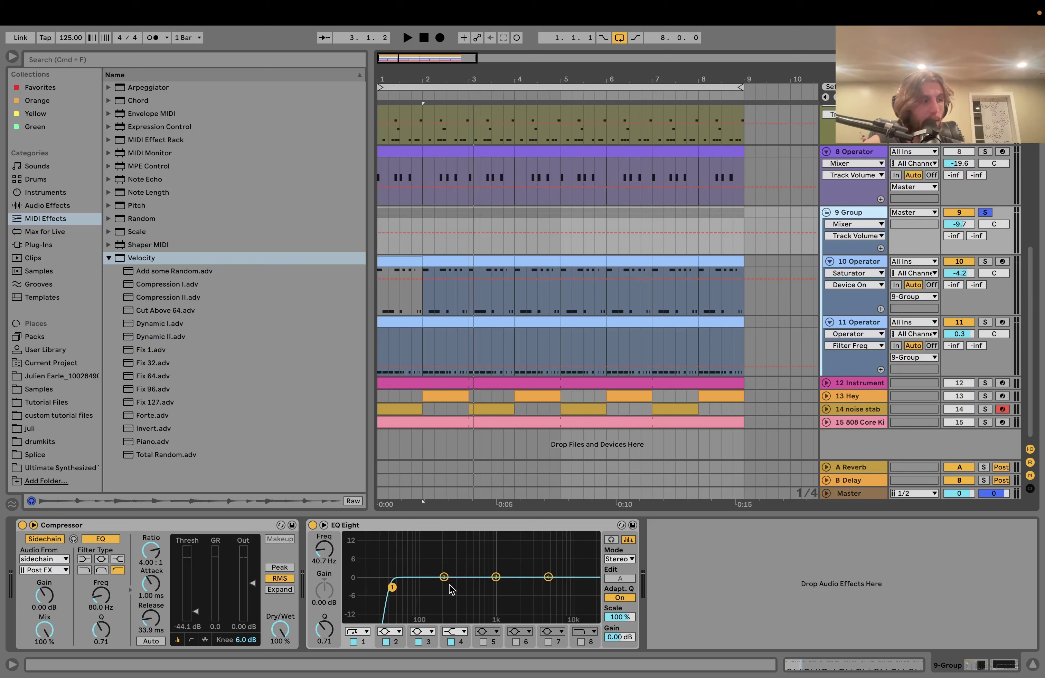
Step: Solo and play the 12 Instrument Rack track, unfold it and open its MIDI clip to view the notes
click(985, 383)
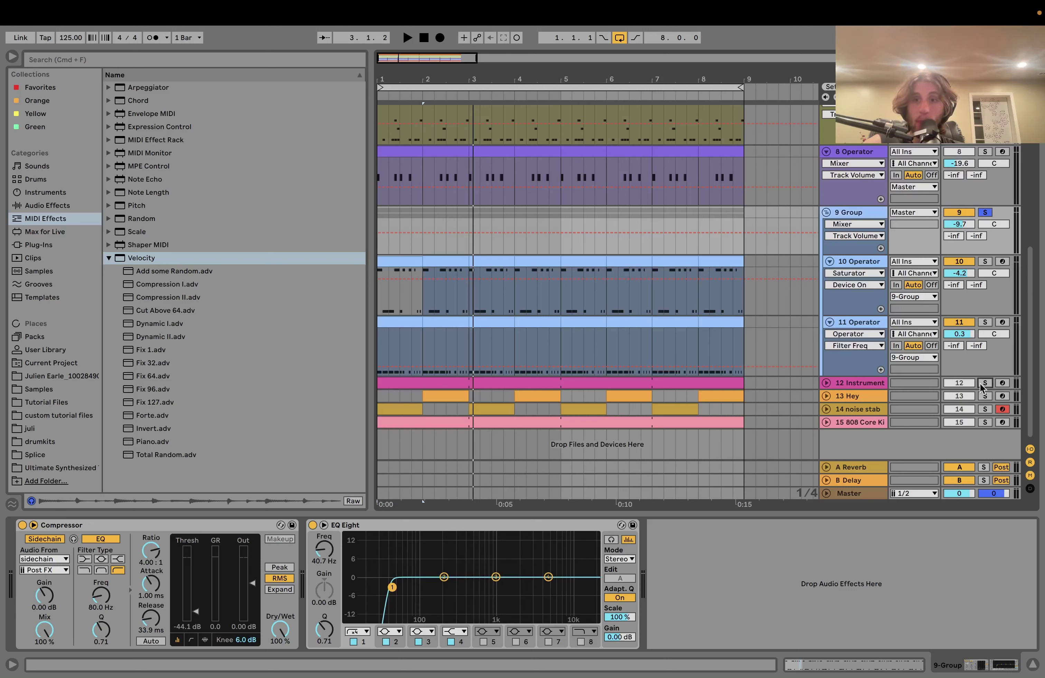
key(space)
click(822, 382)
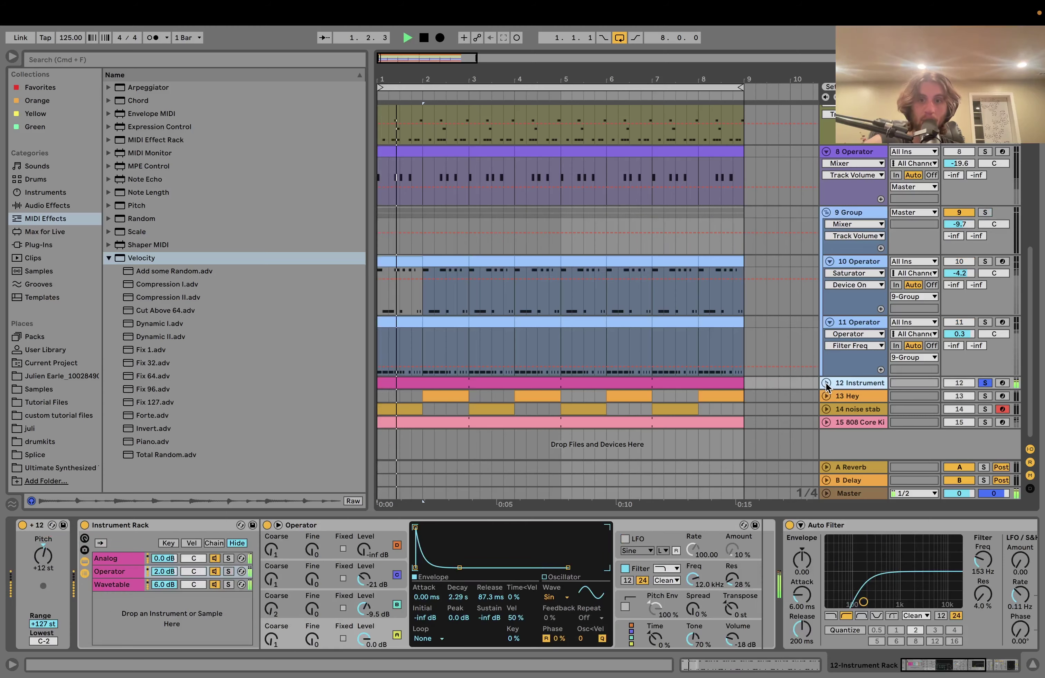
click(826, 383)
double_click(467, 393)
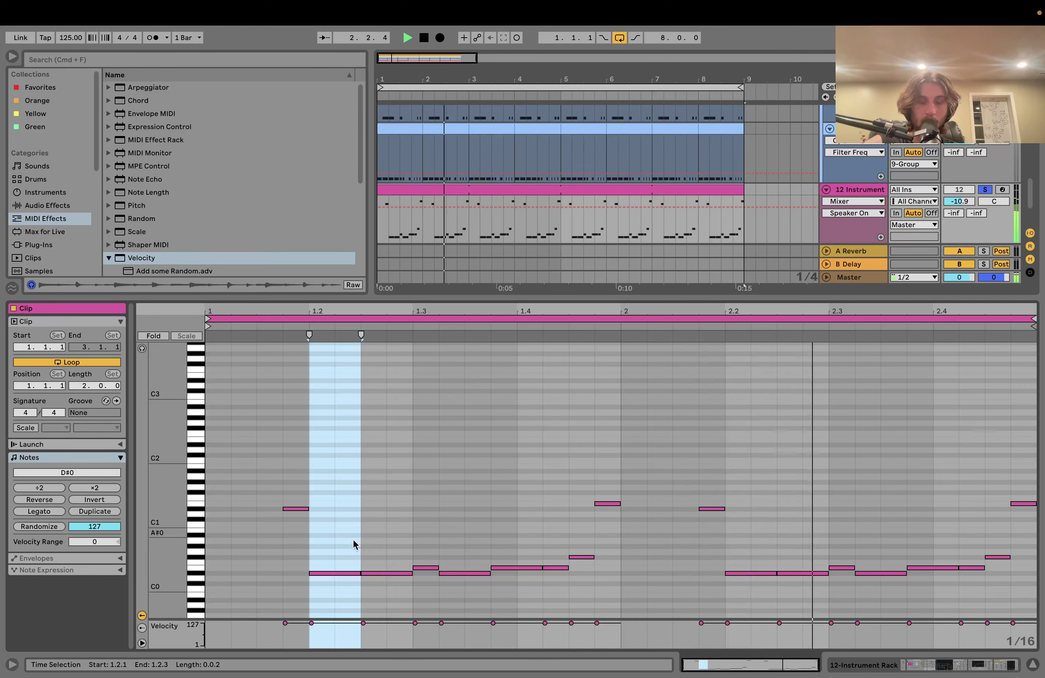
key(space)
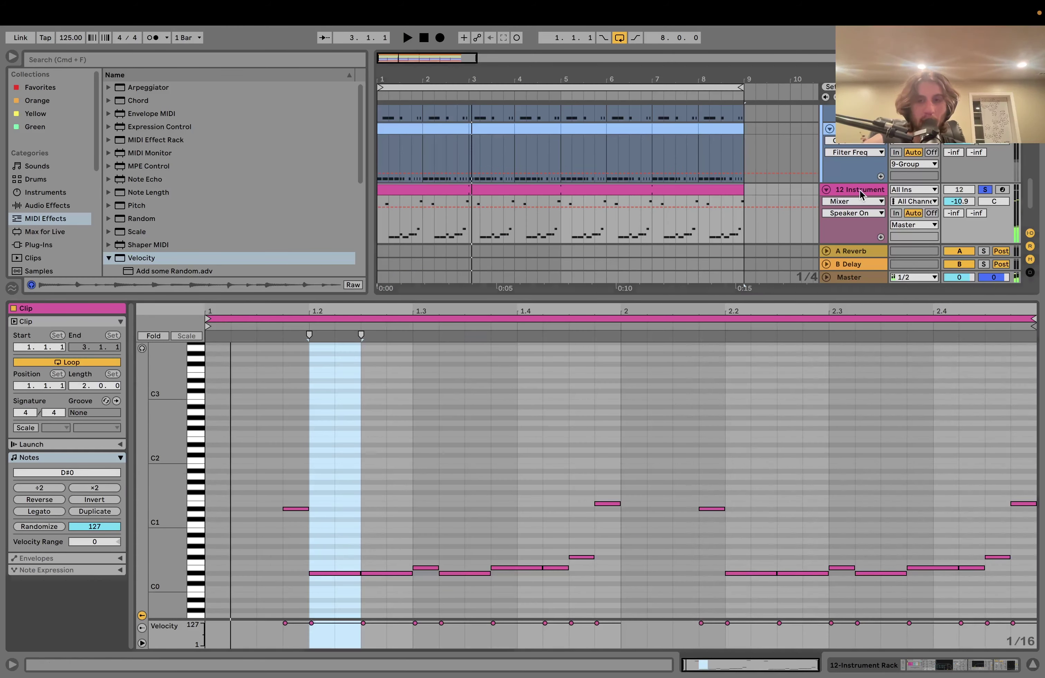
Step: Show the 12 Instrument Rack's devices, solo 2 Progressive and 3 Group alongside it, and play them together
click(860, 194)
click(984, 185)
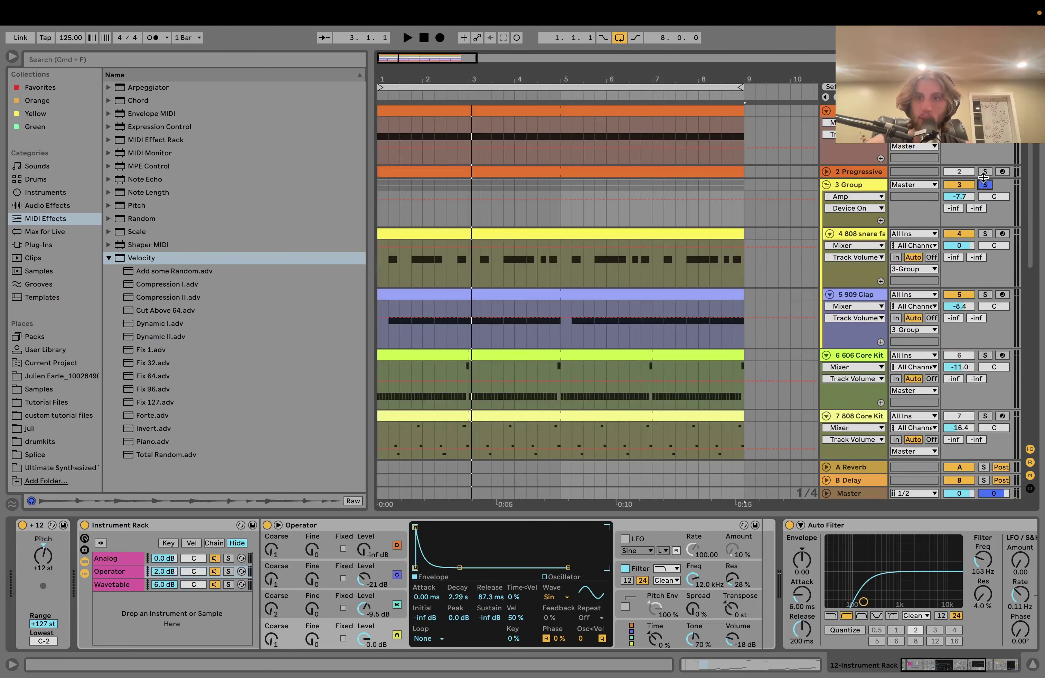
key(space)
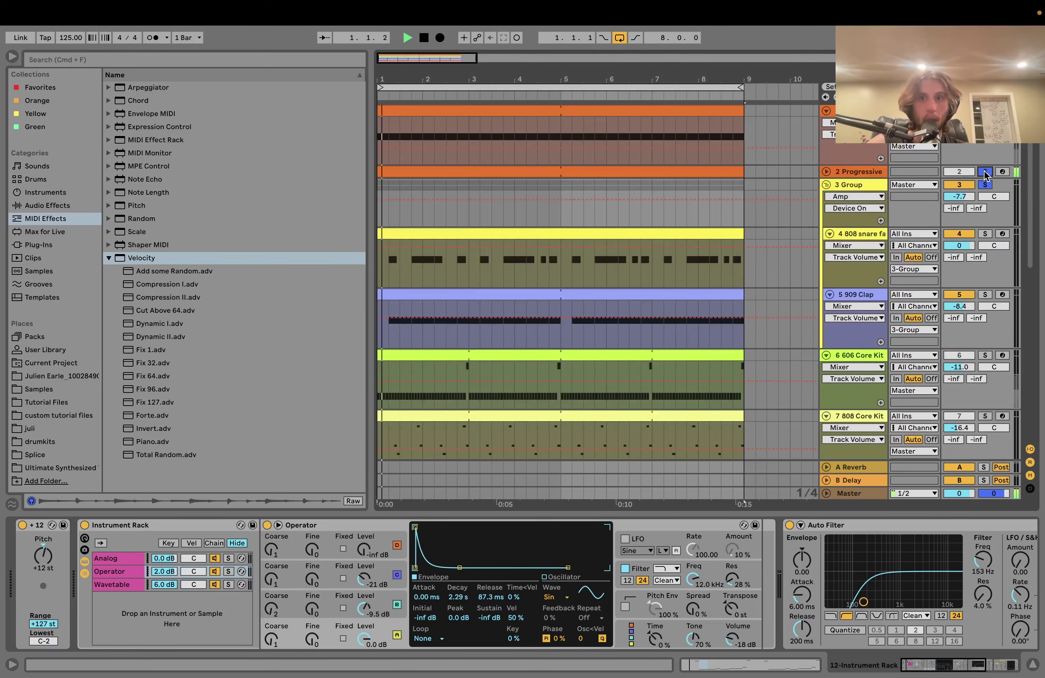
scroll(982, 173, down, 12)
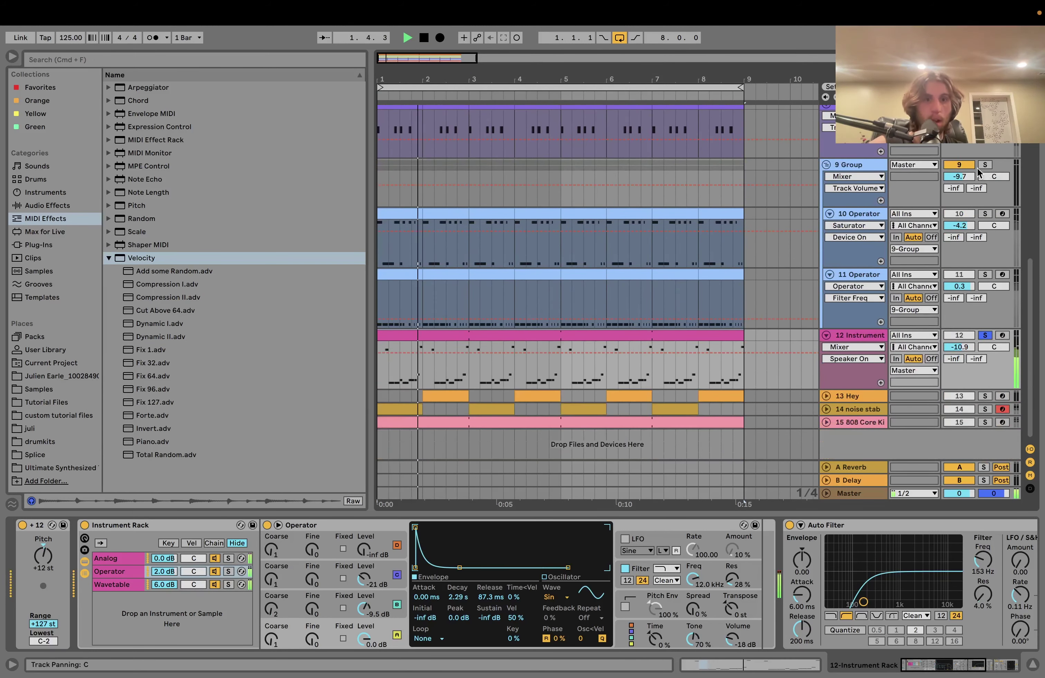
Step: Open the 12 Instrument Rack clip, highlight the empty span from 1.1.1 to 1.1.4, select the D#1 note after it, and play the pattern
double_click(505, 335)
key(space)
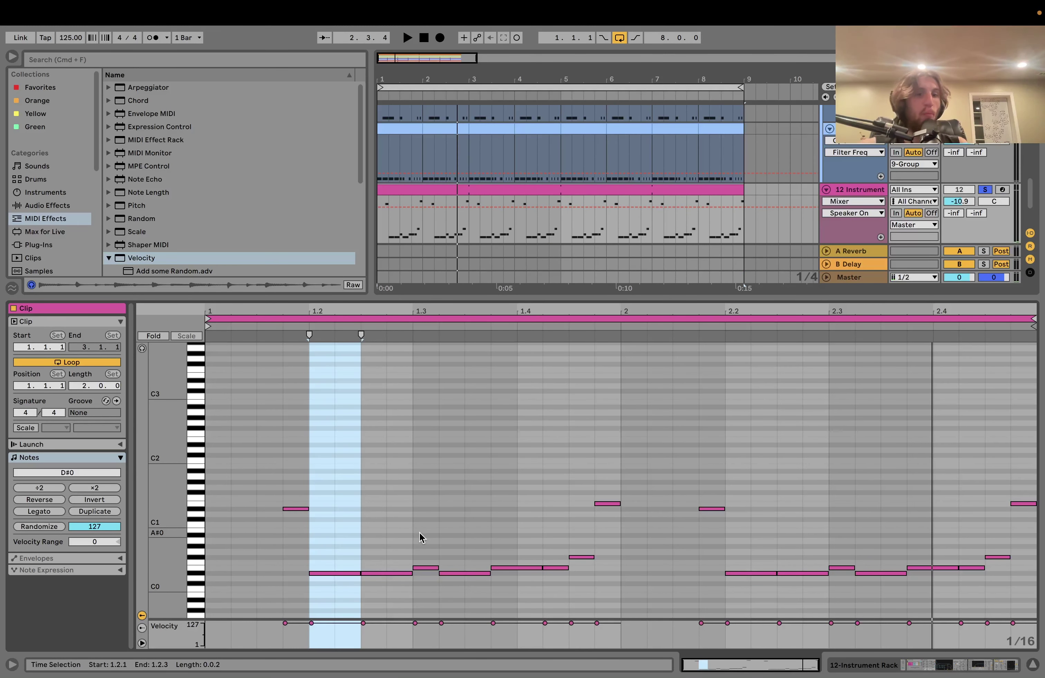
key(space)
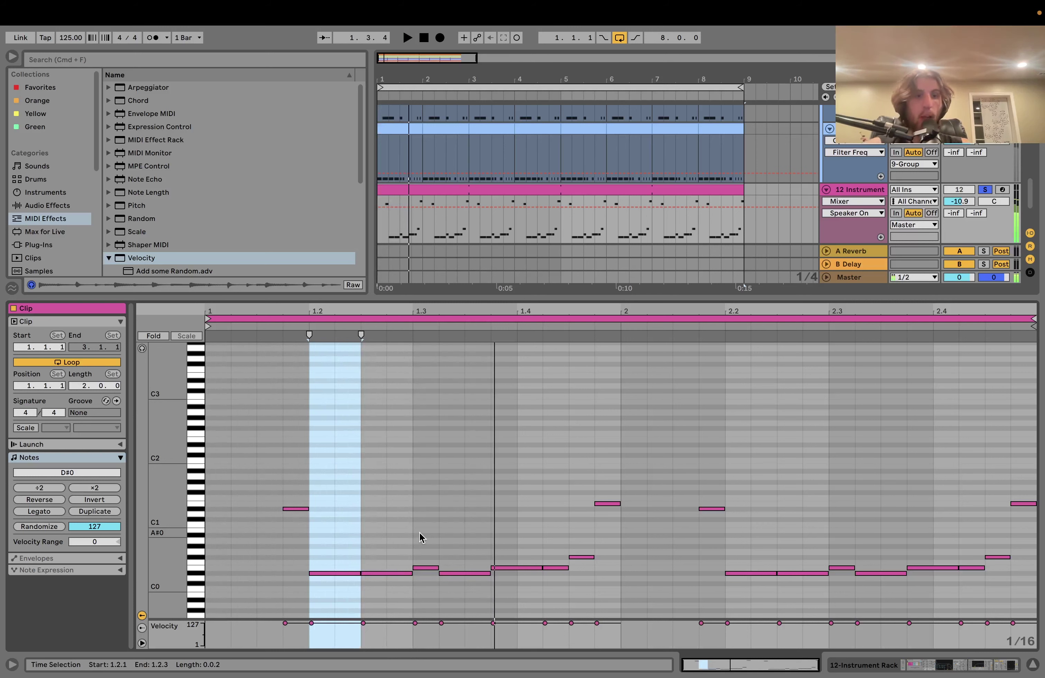
drag(212, 496, 274, 491)
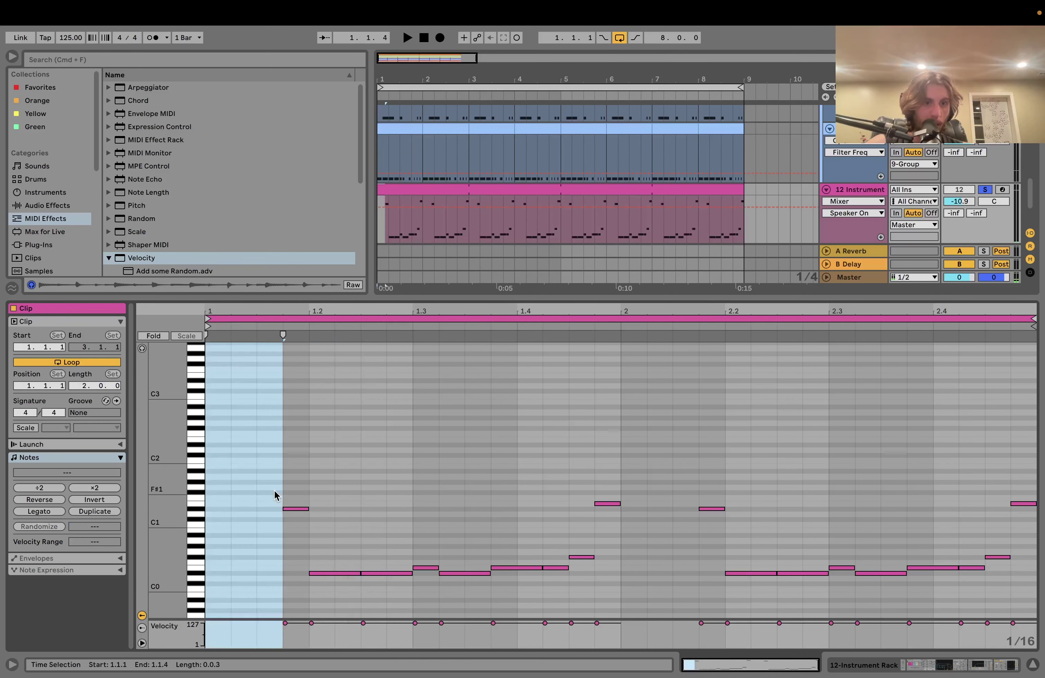
click(296, 495)
click(295, 509)
key(space)
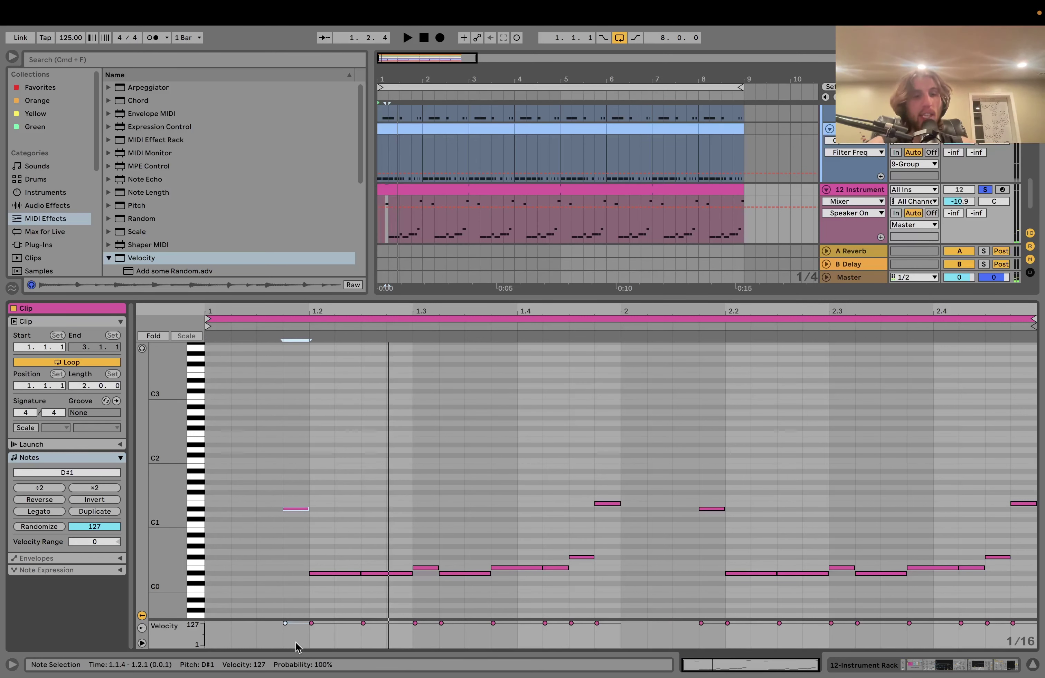
Step: Play the pattern again and fold the piano roll to its used notes to read them, then unfold it
key(space)
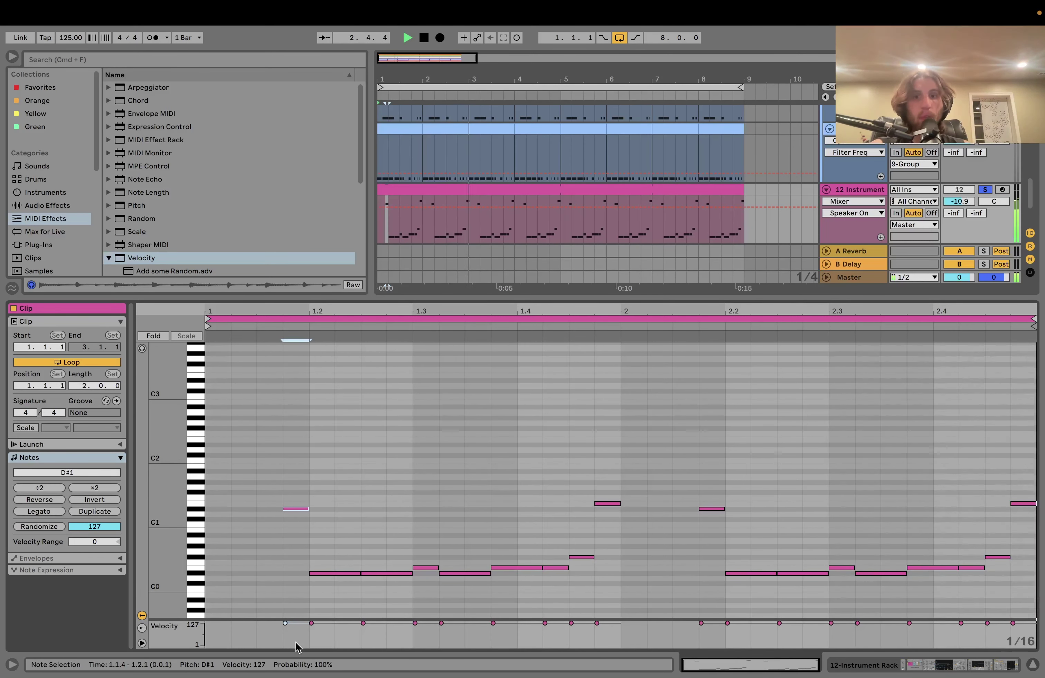
key(space)
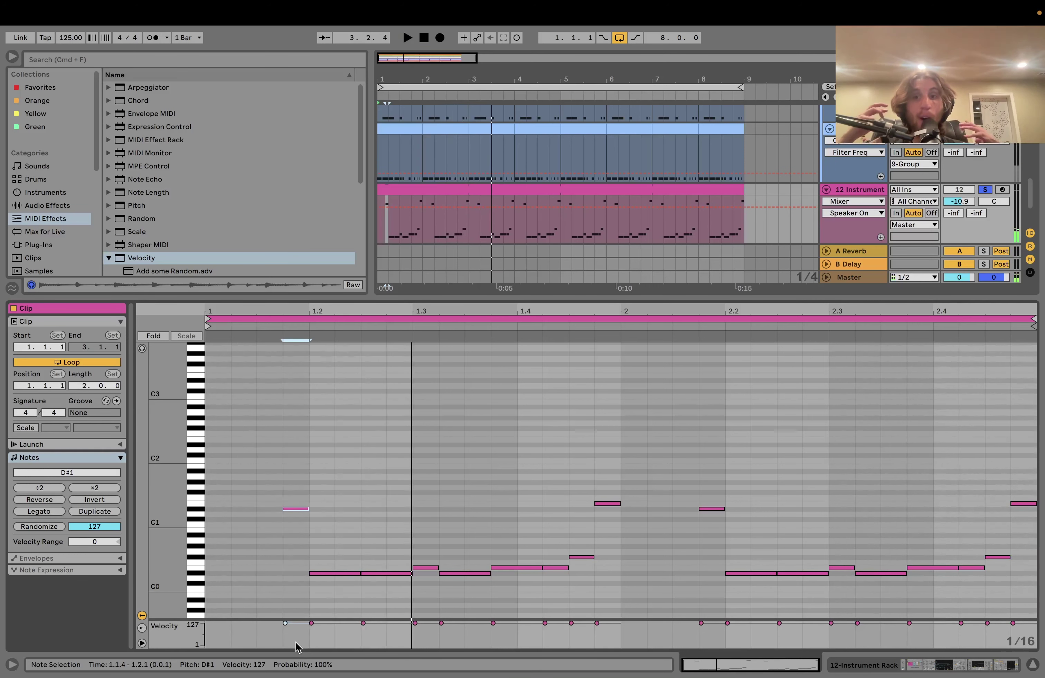
click(154, 337)
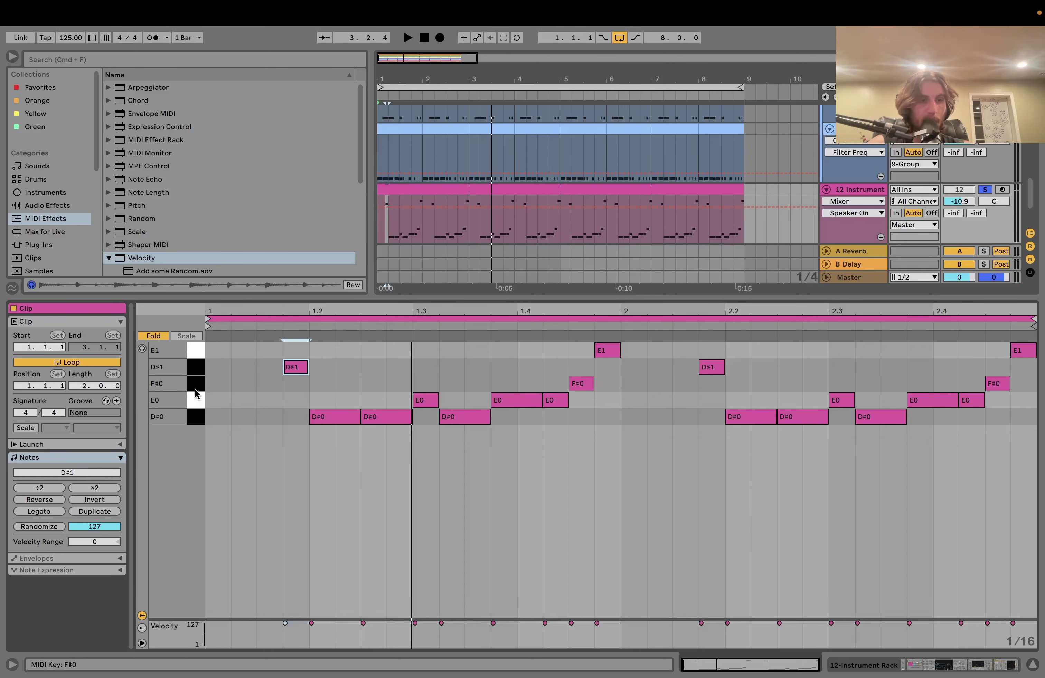
click(153, 337)
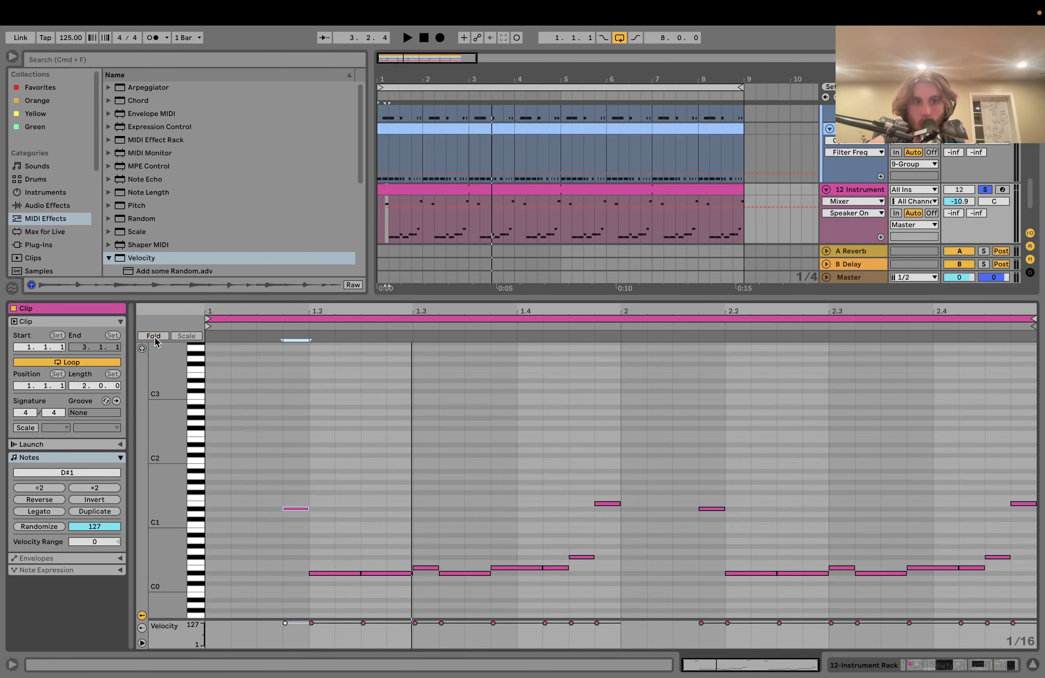
Step: Play the 12 Instrument Rack track while showing its device chain
key(space)
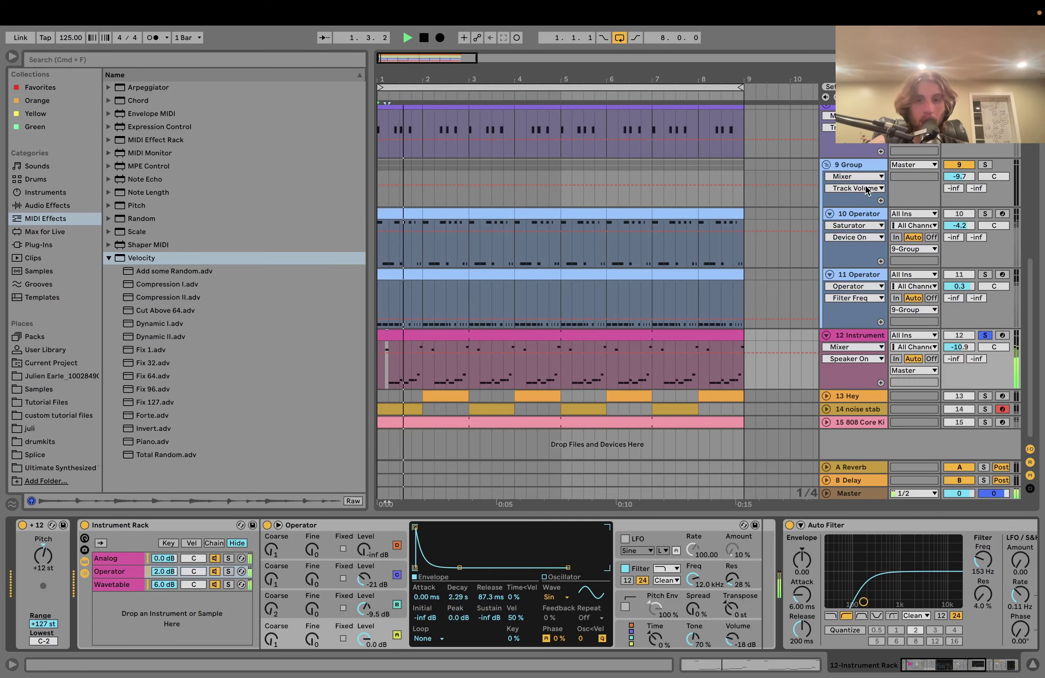
click(861, 190)
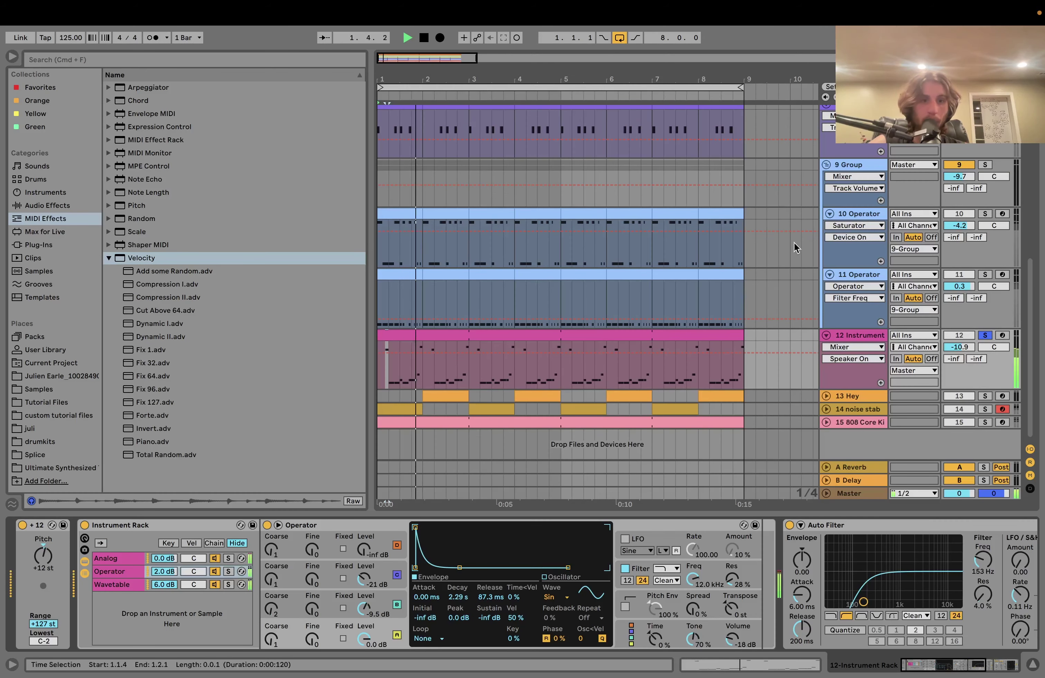
key(space)
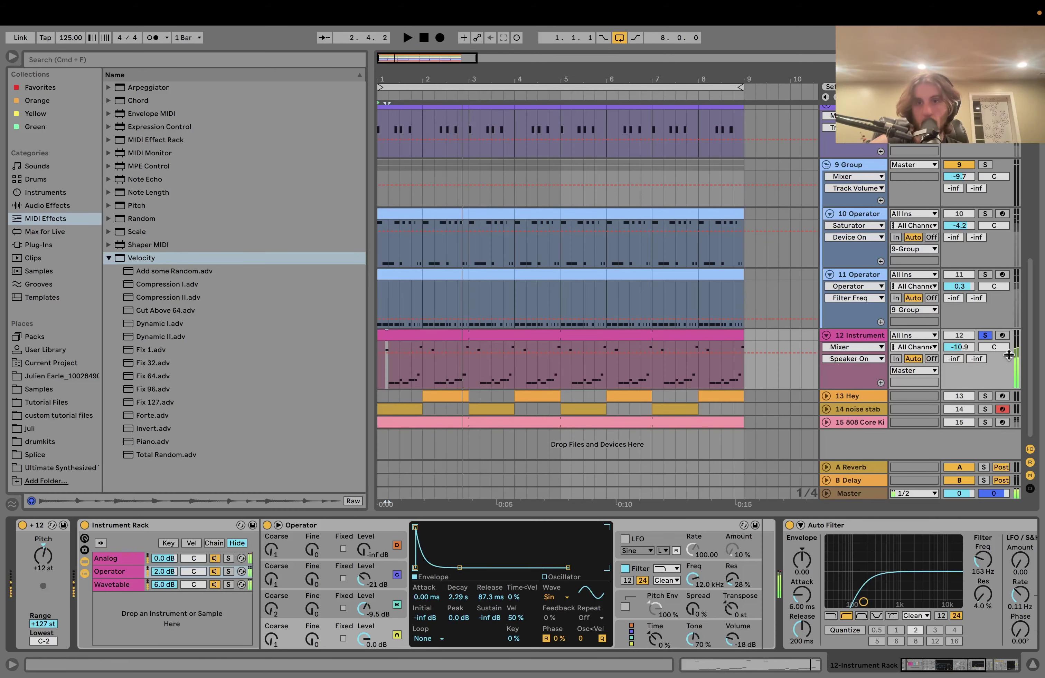
Step: Change the solos to hear the 9 Group together with the 12 Instrument Rack, and play them
scroll(973, 248, up, 10)
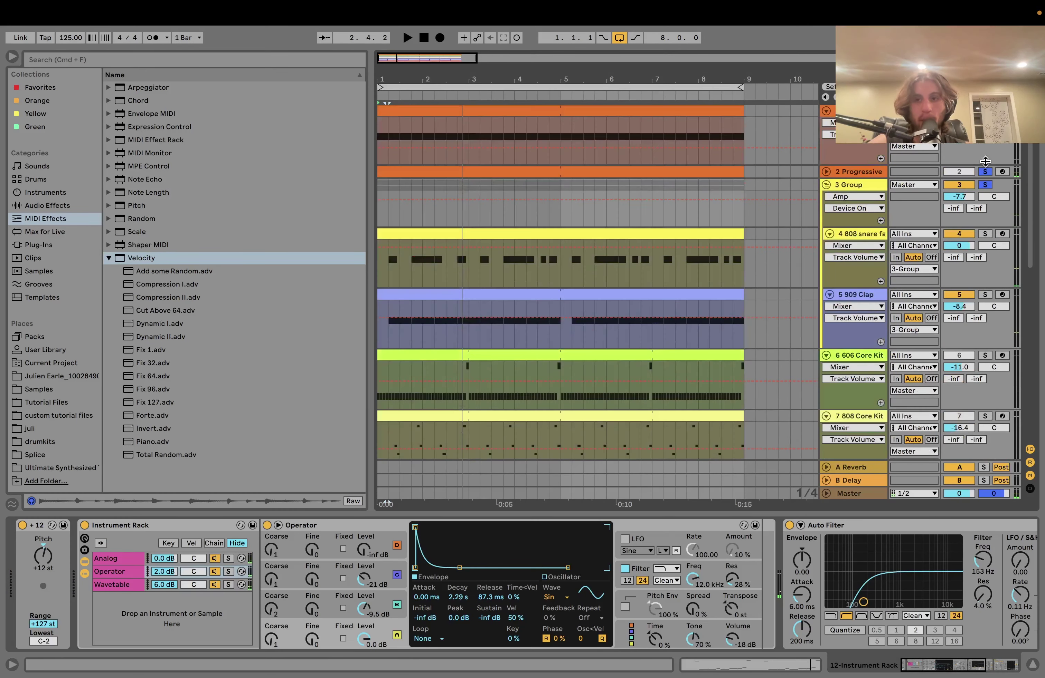
click(985, 184)
scroll(991, 265, down, 10)
key(space)
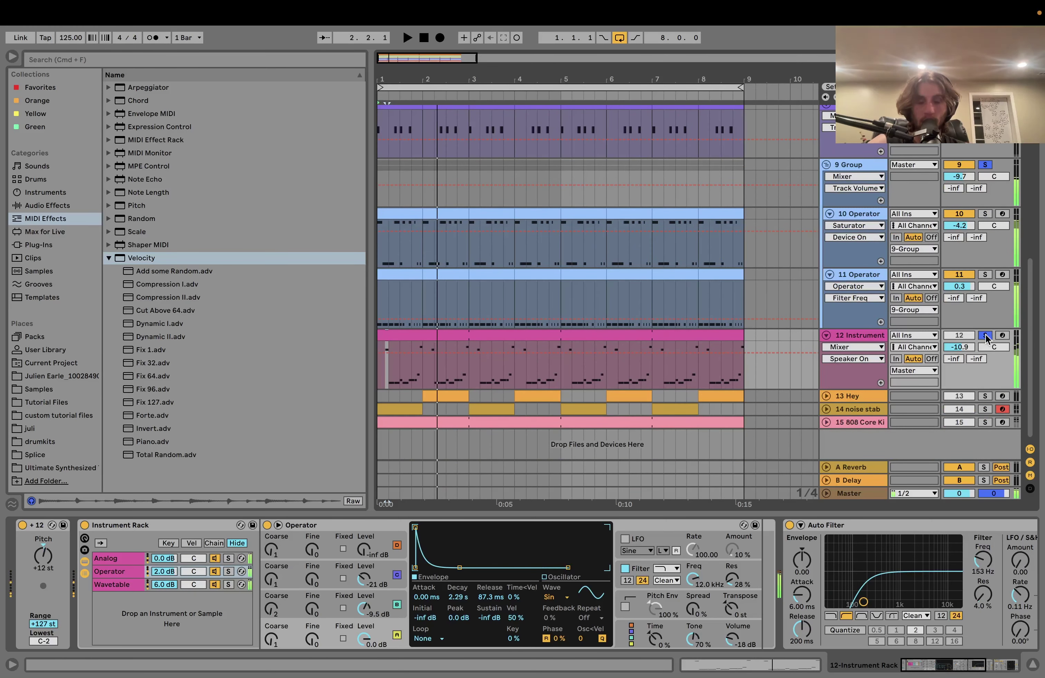
key(space)
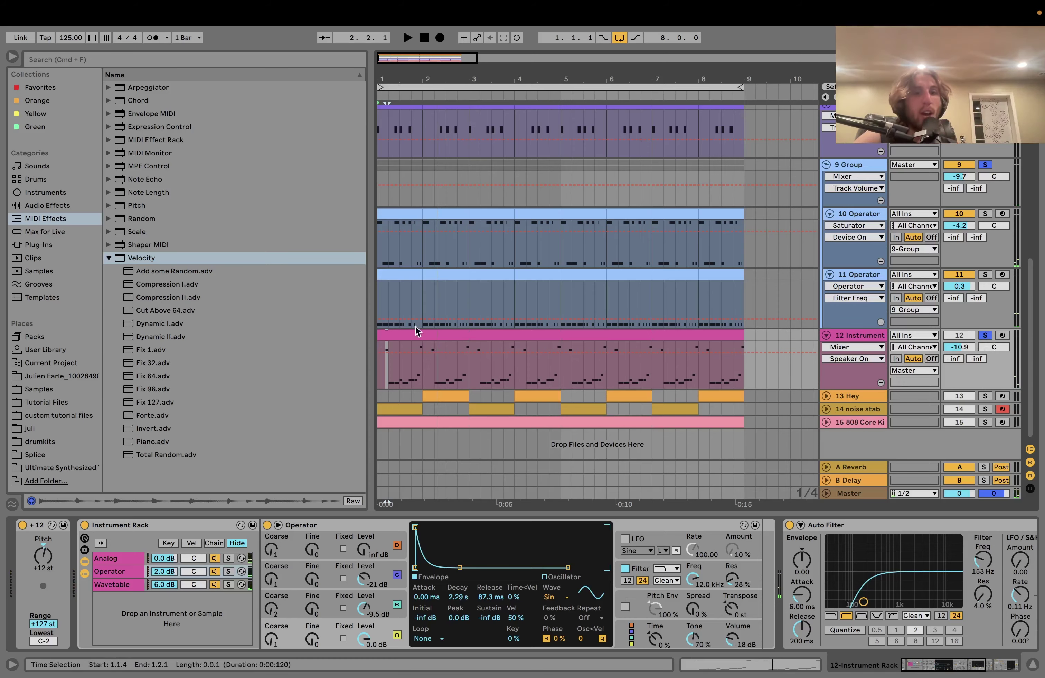
Step: Open the 12 Instrument Rack clip and select the D#0 note at 1.2.1
double_click(410, 336)
click(333, 573)
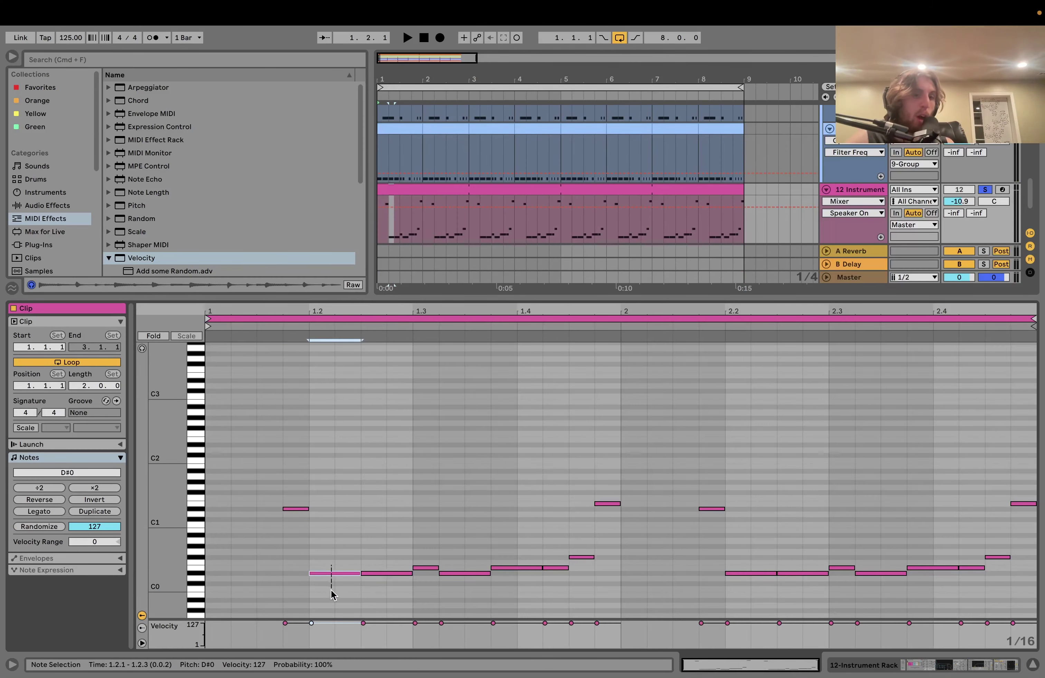
Step: Open the 10 Operator clip and play it from 1.3.1 together with the 12 Instrument Rack
click(398, 117)
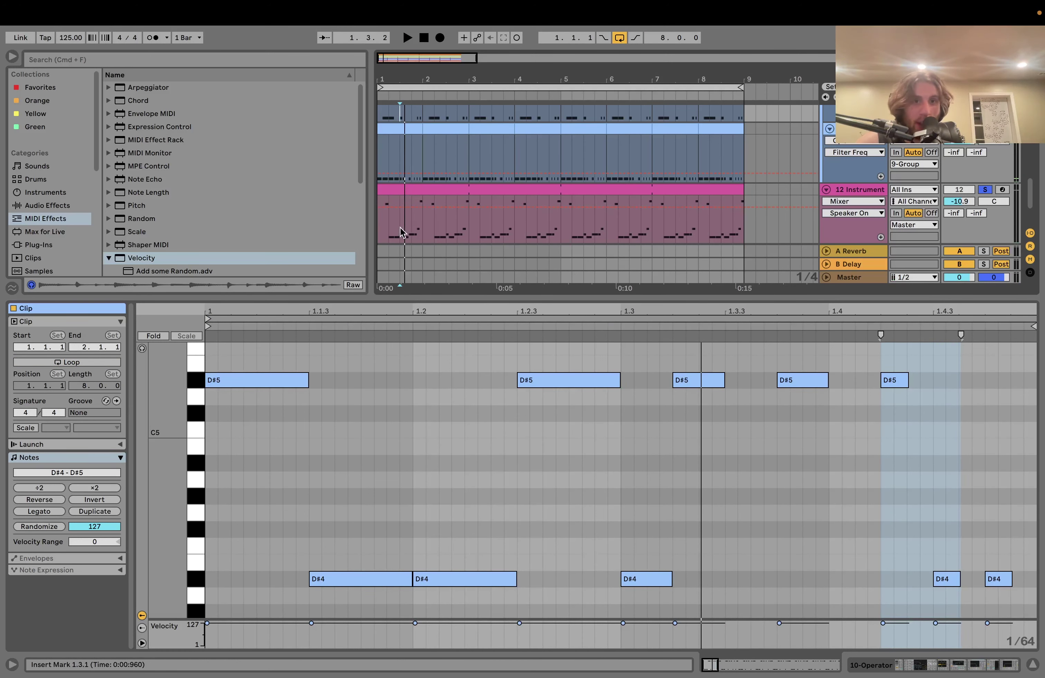
key(space)
key(space)
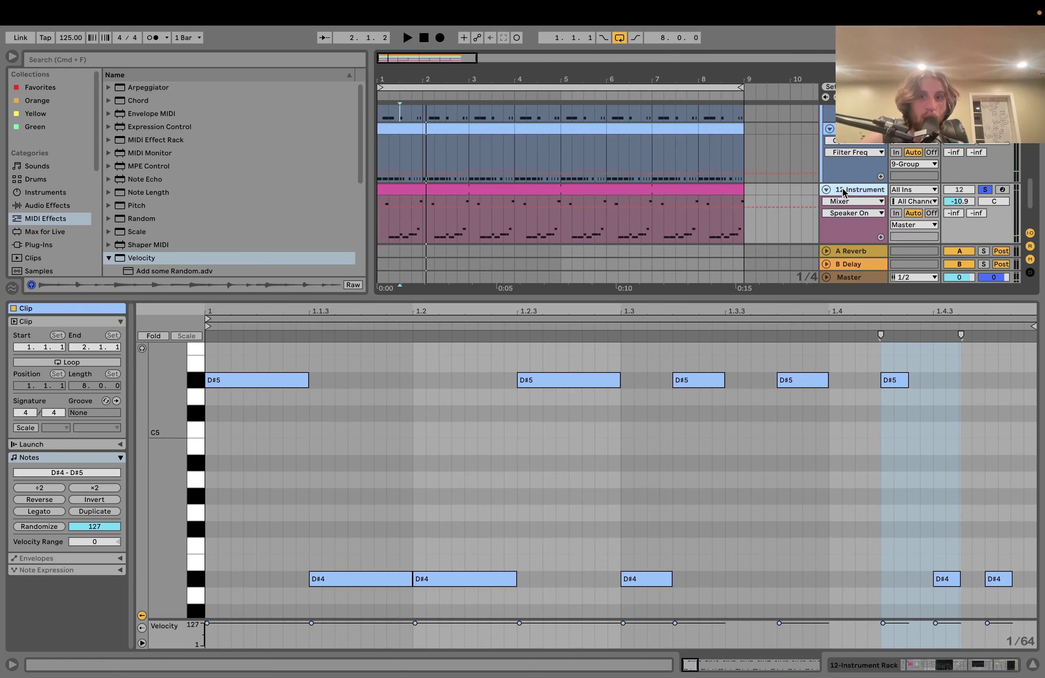
Step: Show the 12 Instrument Rack's devices, solo its Analog chain, take the 9 Group out of solo and play
key(shift+Tab)
click(567, 340)
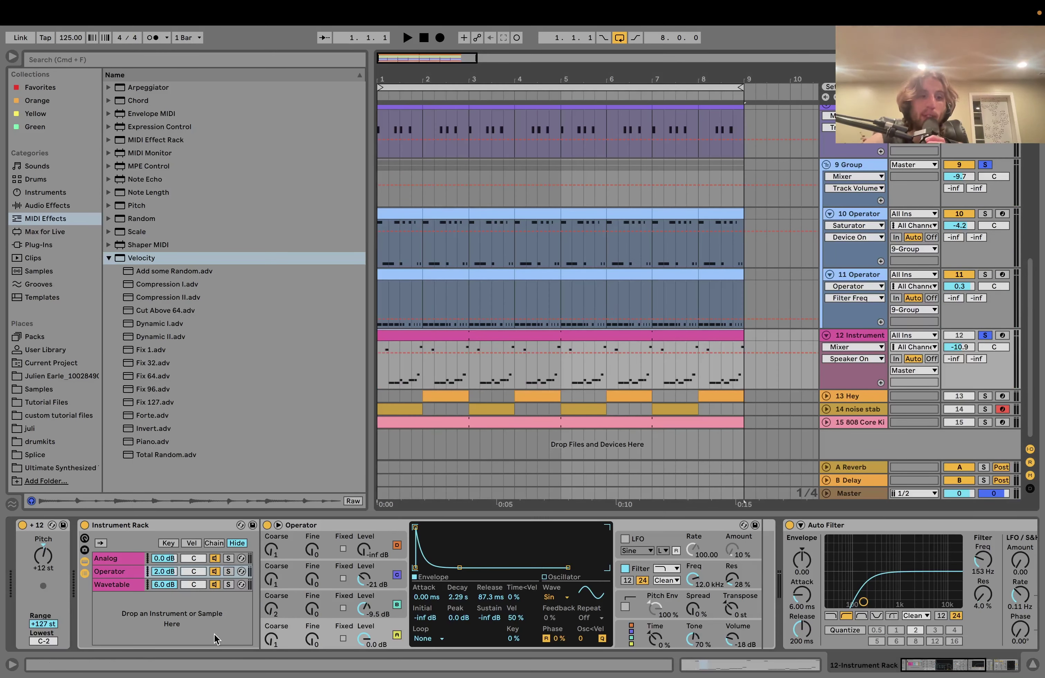
click(228, 559)
key(space)
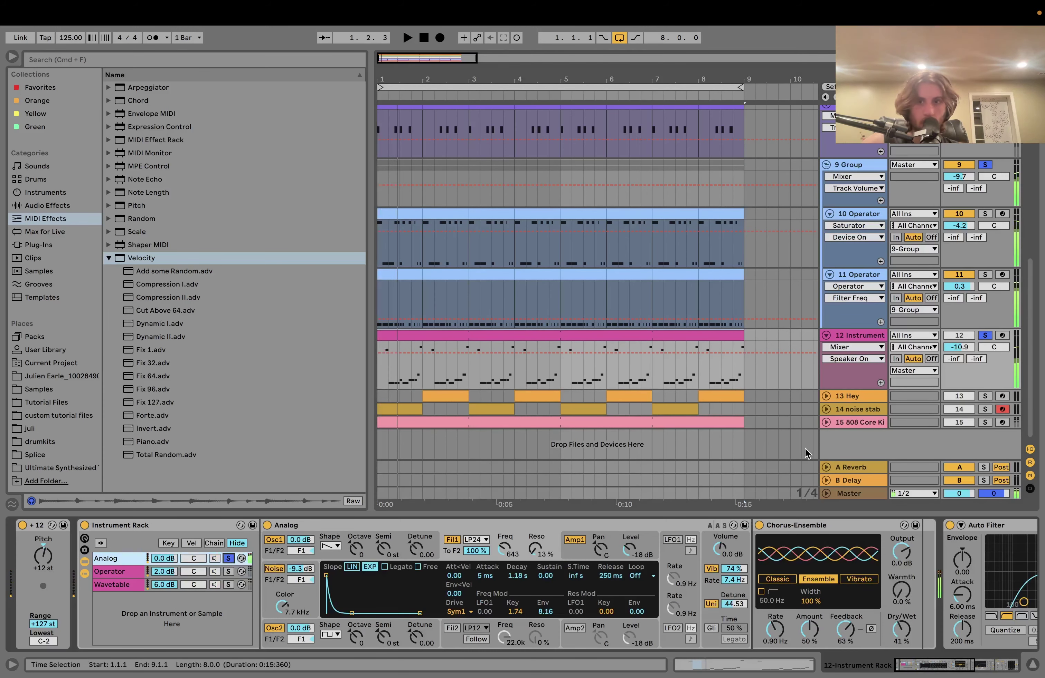
click(981, 335)
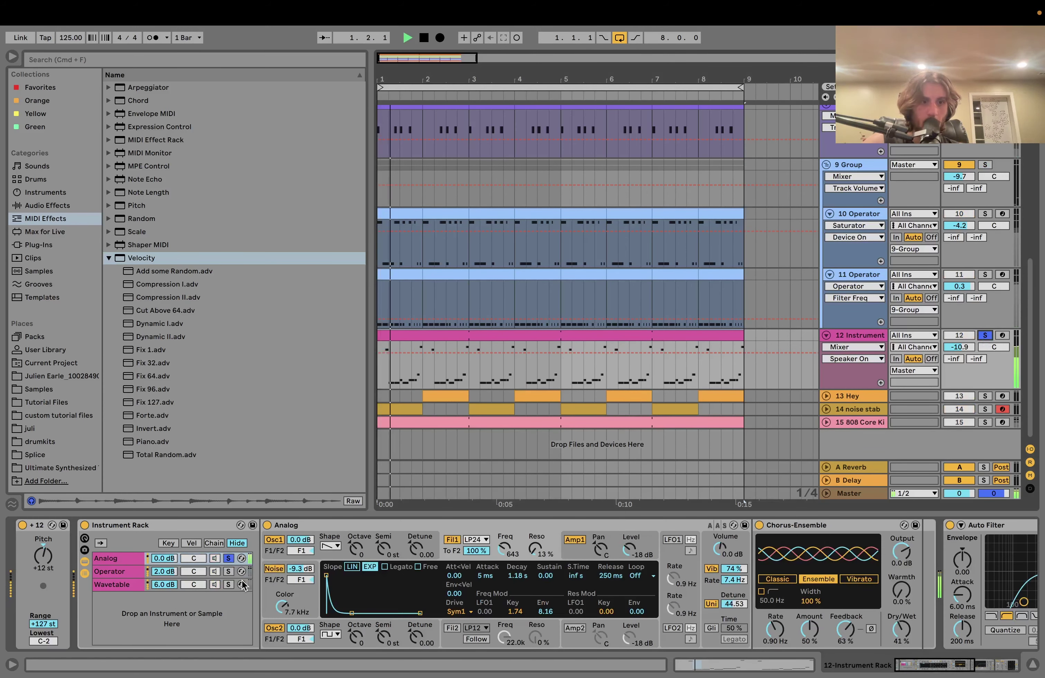
key(space)
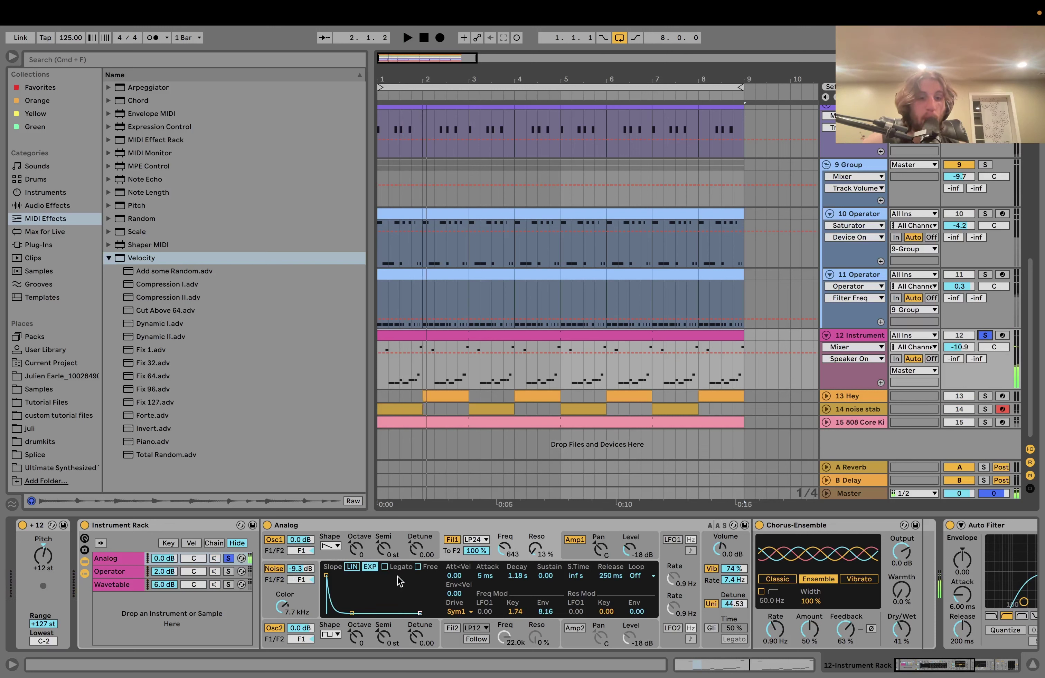
Step: Examine the Analog synth's oscillator 1 and 2 settings, filter 1 frequency, and vibrato and unison settings
click(365, 536)
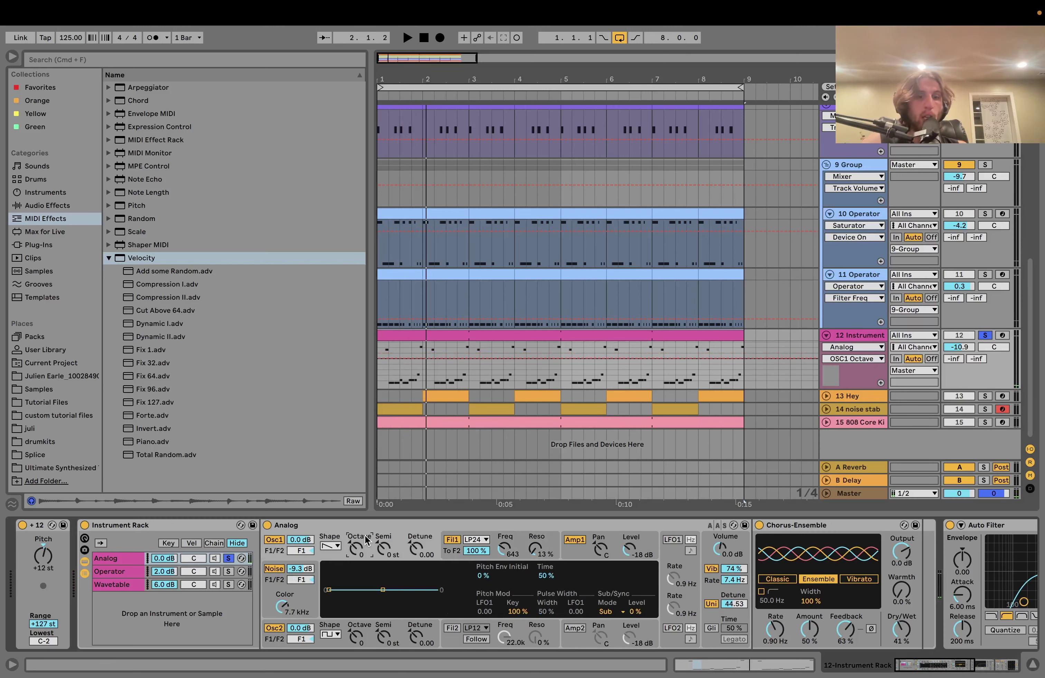
click(335, 651)
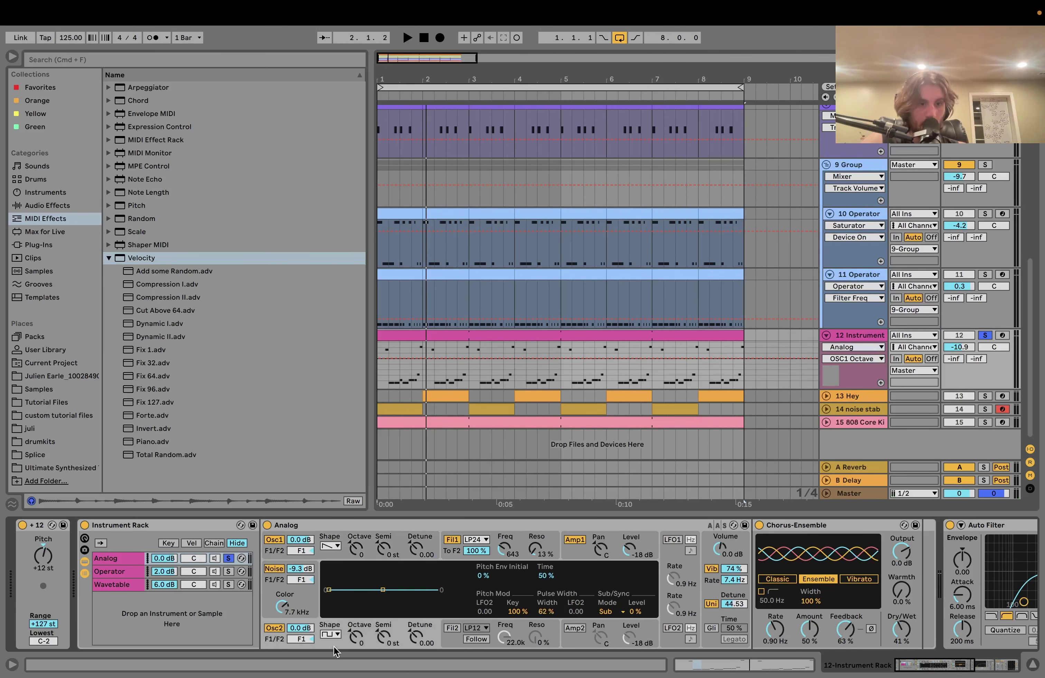
click(519, 536)
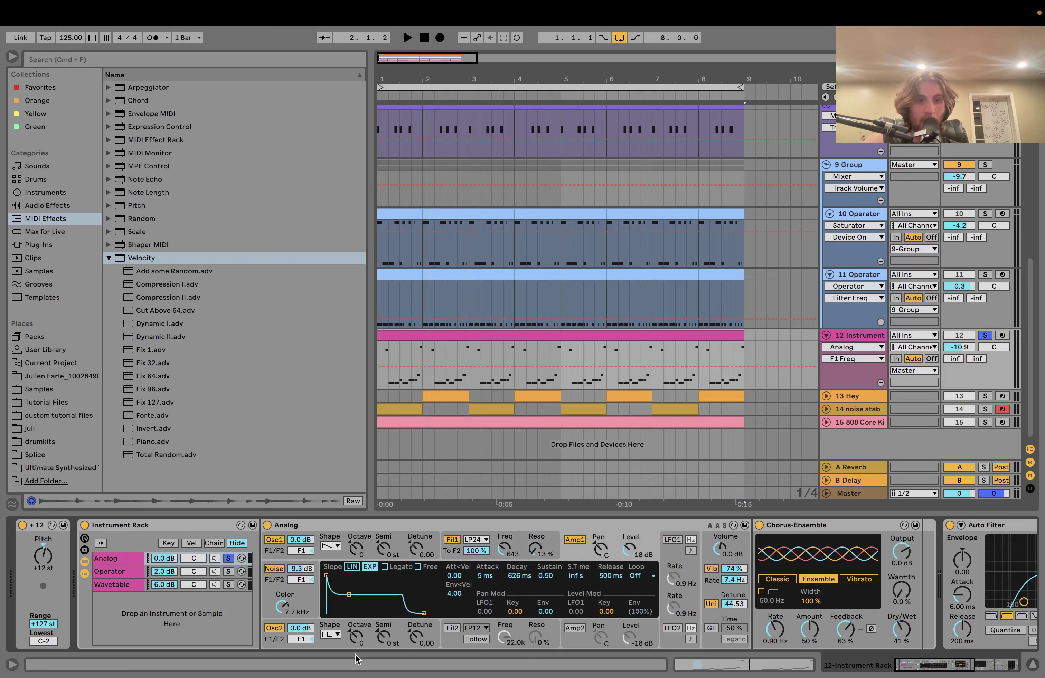
click(710, 584)
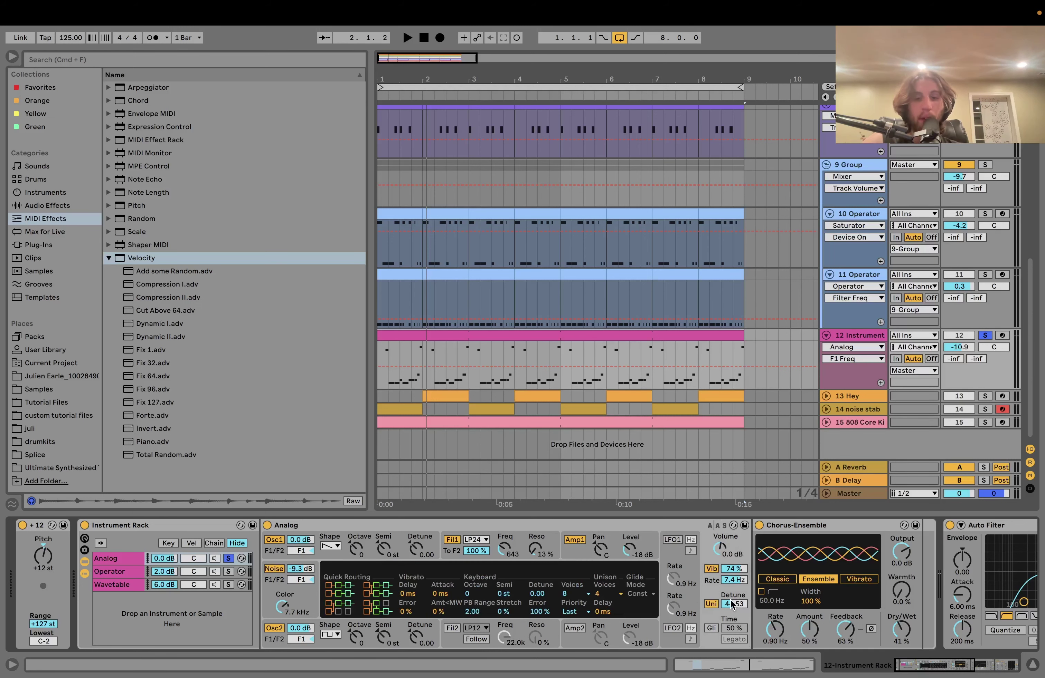
scroll(732, 605, right, 6)
scroll(558, 621, left, 6)
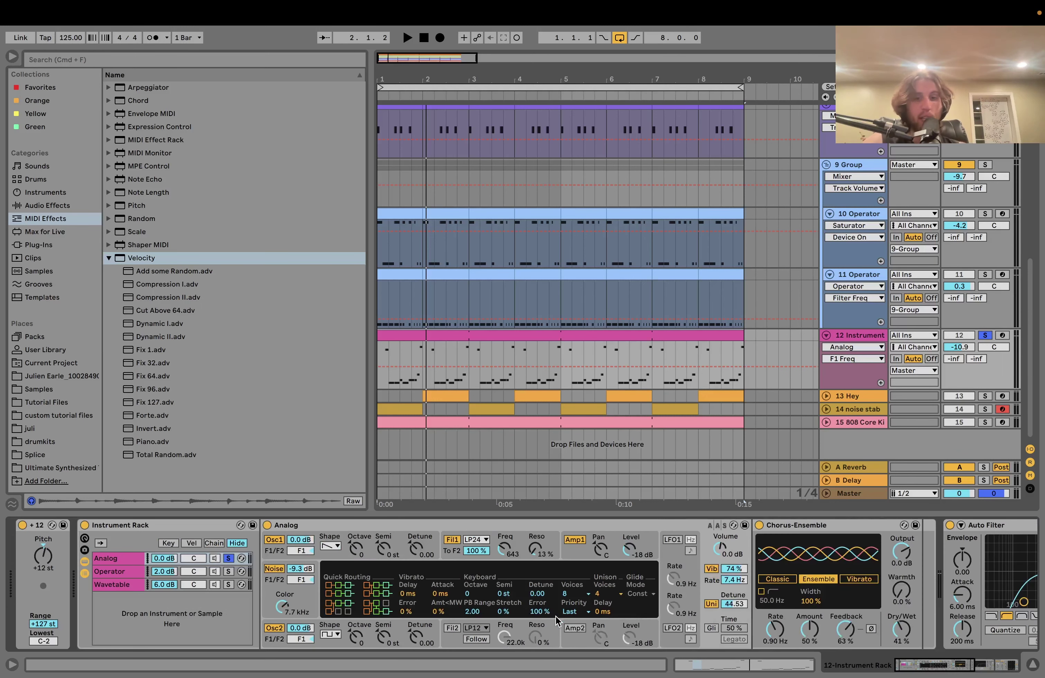
Step: Play the Analog chain once more, then solo the rack's Operator chain and play it
key(space)
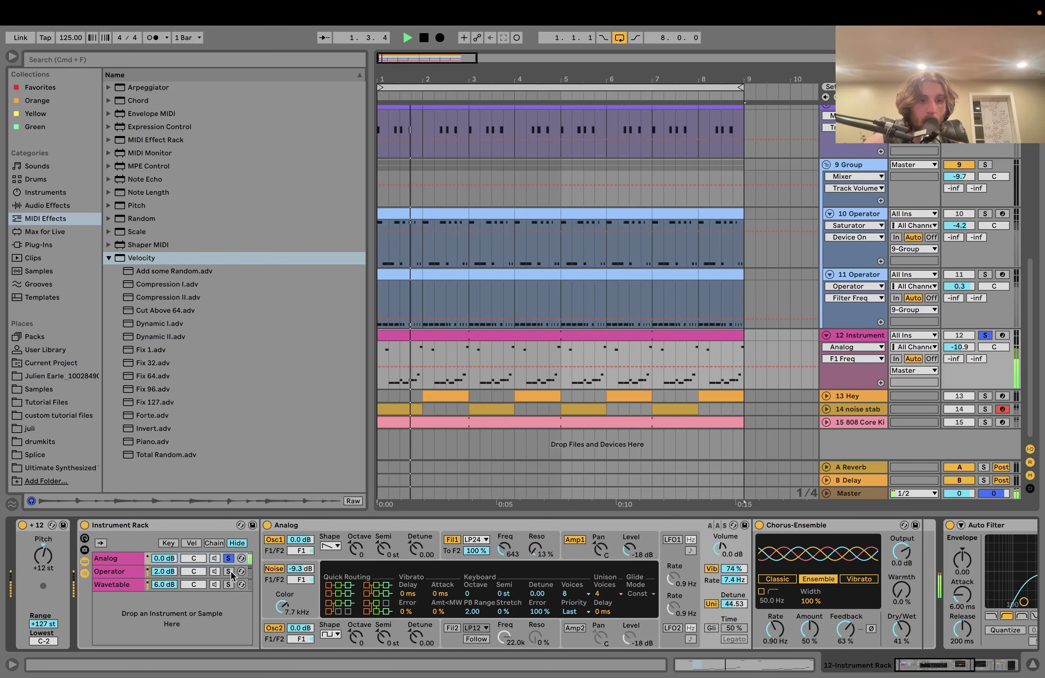
click(230, 571)
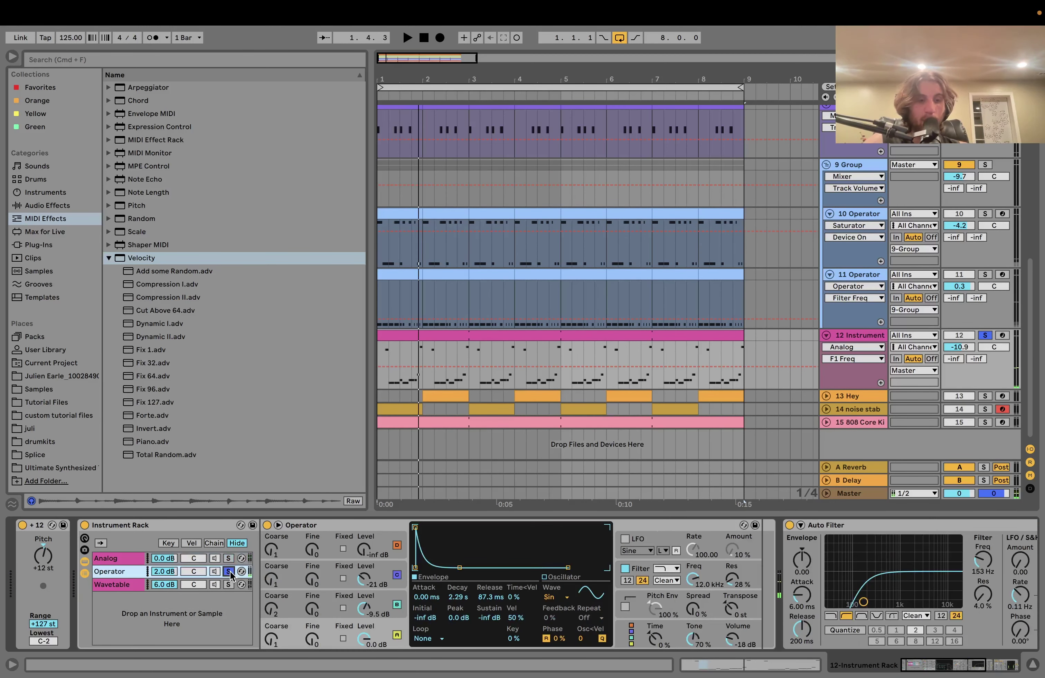
key(space)
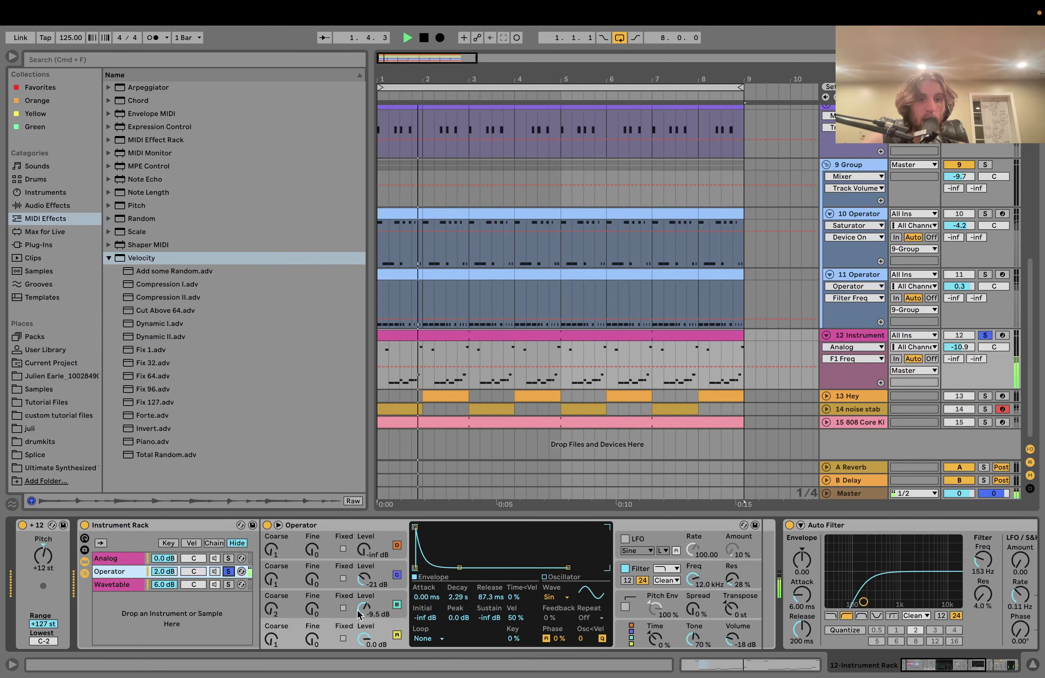
key(space)
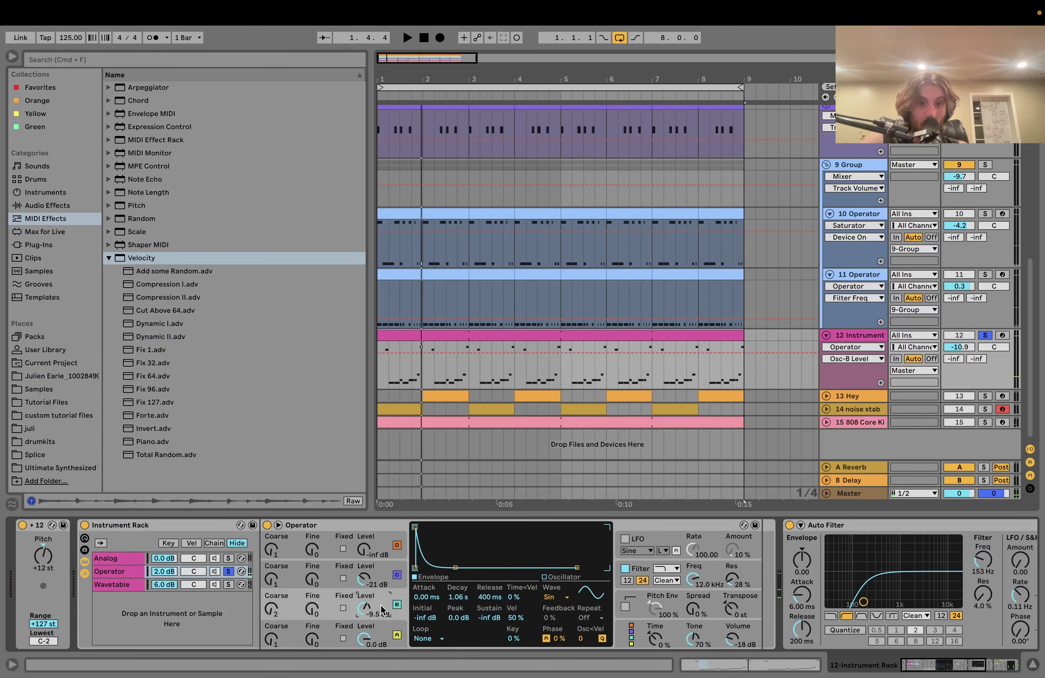
Step: Inspect the envelopes of Operator's oscillators C and B and replay the soloed Operator chain
click(377, 575)
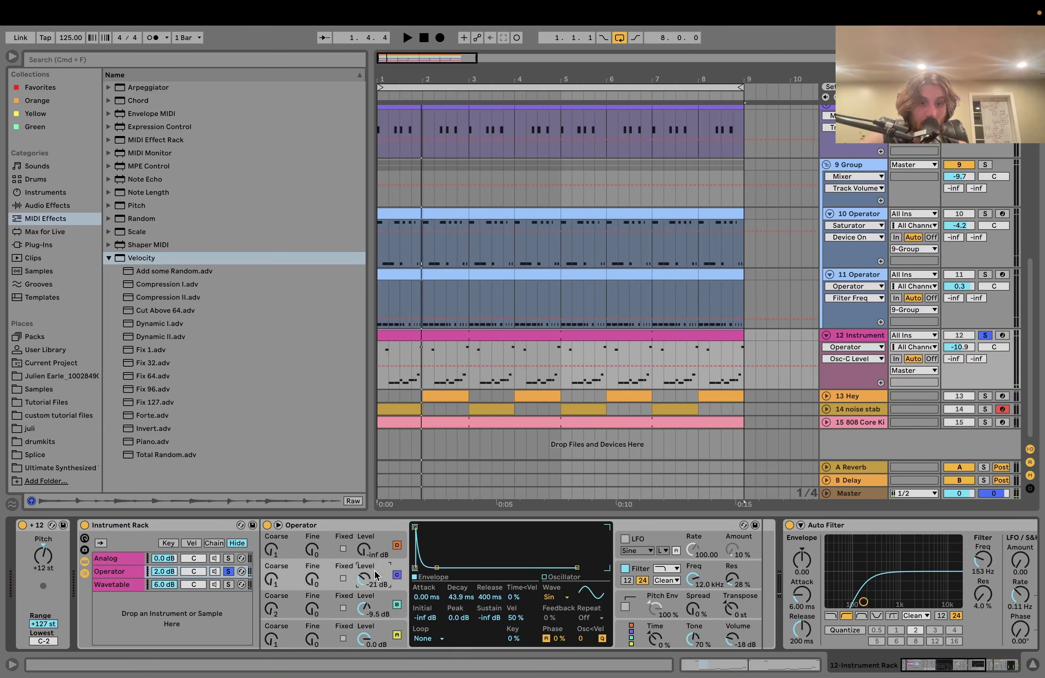
click(338, 598)
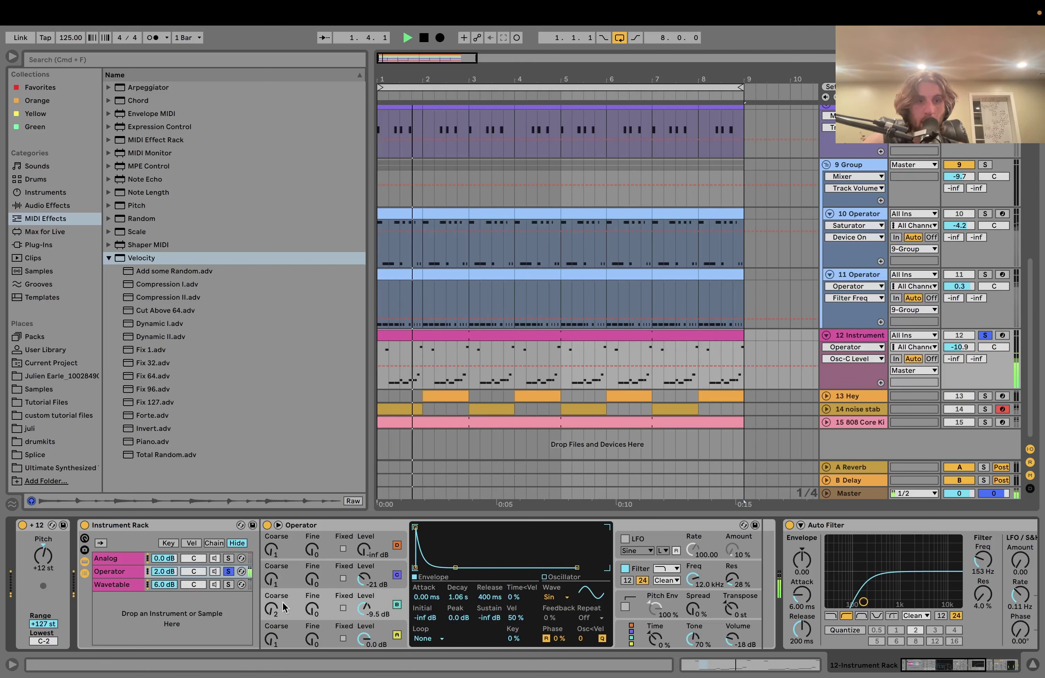
key(space)
key(space)
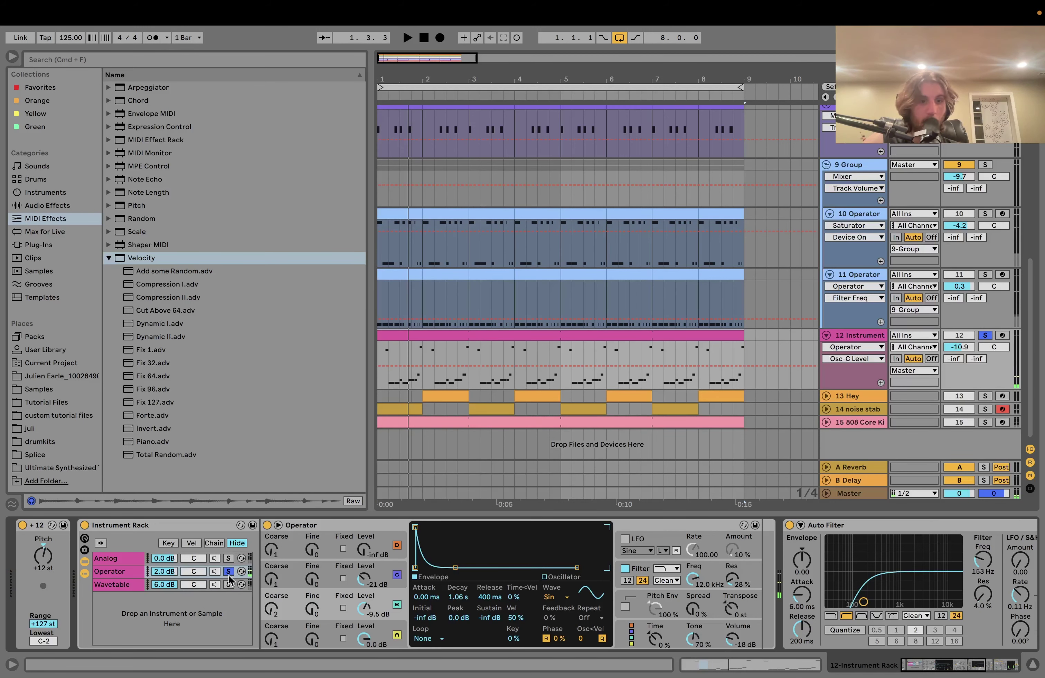
Step: Solo the rack's Wavetable chain, play it and show its modulation matrix
click(229, 585)
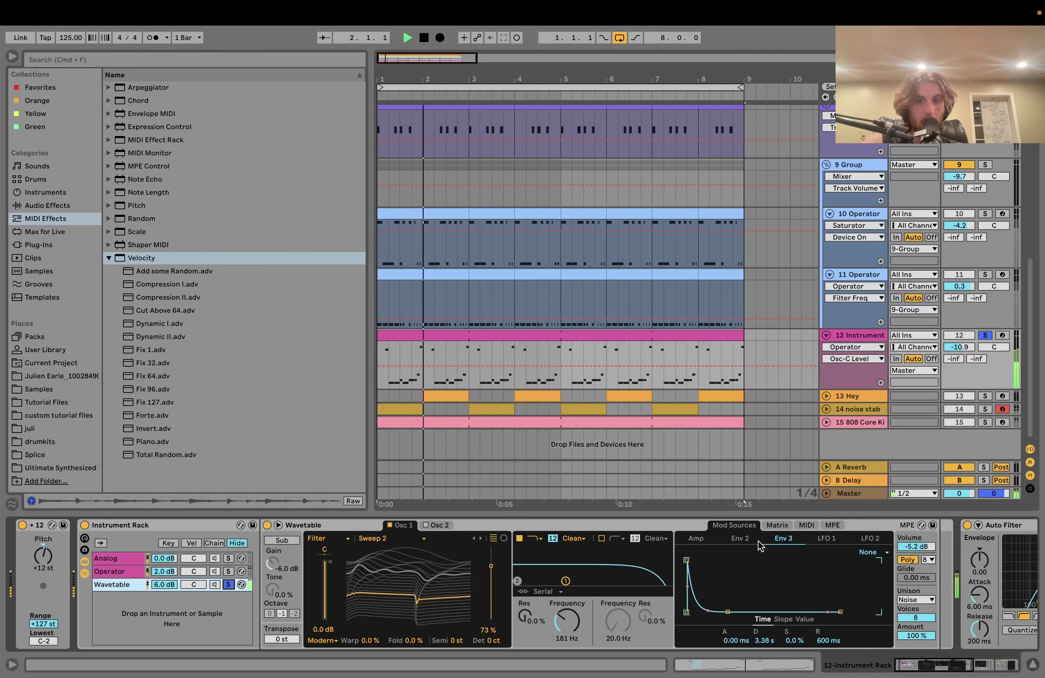
click(779, 526)
key(space)
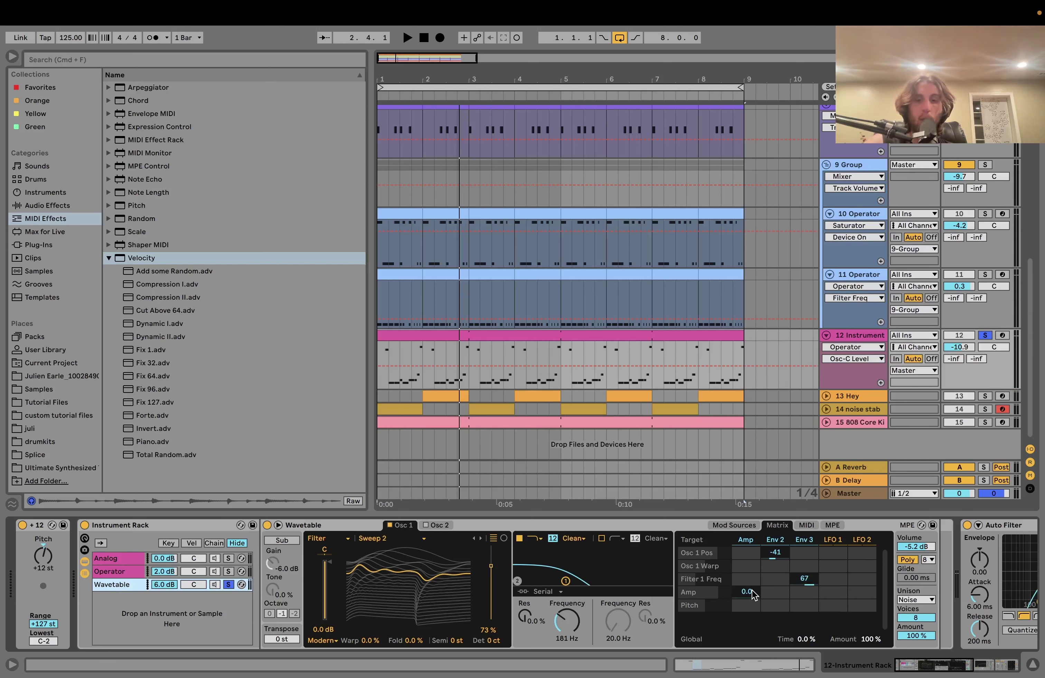
key(space)
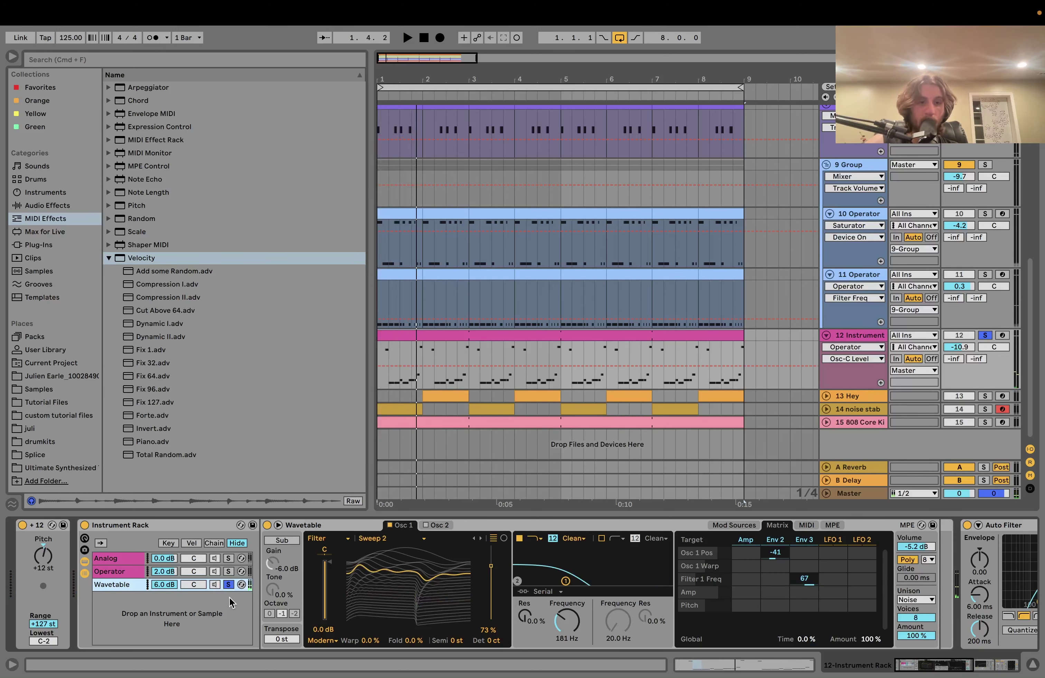
Step: Play the rack while examining the Auto Filter and sidechained Compressor at the end of its device chain
key(space)
scroll(229, 589, right, 10)
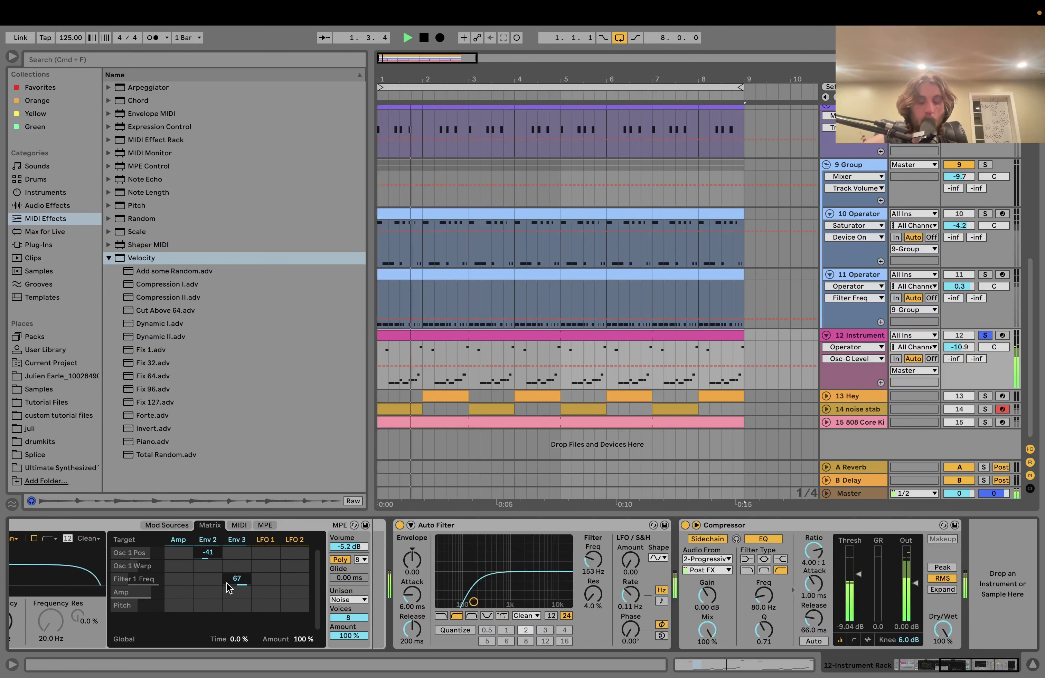
key(space)
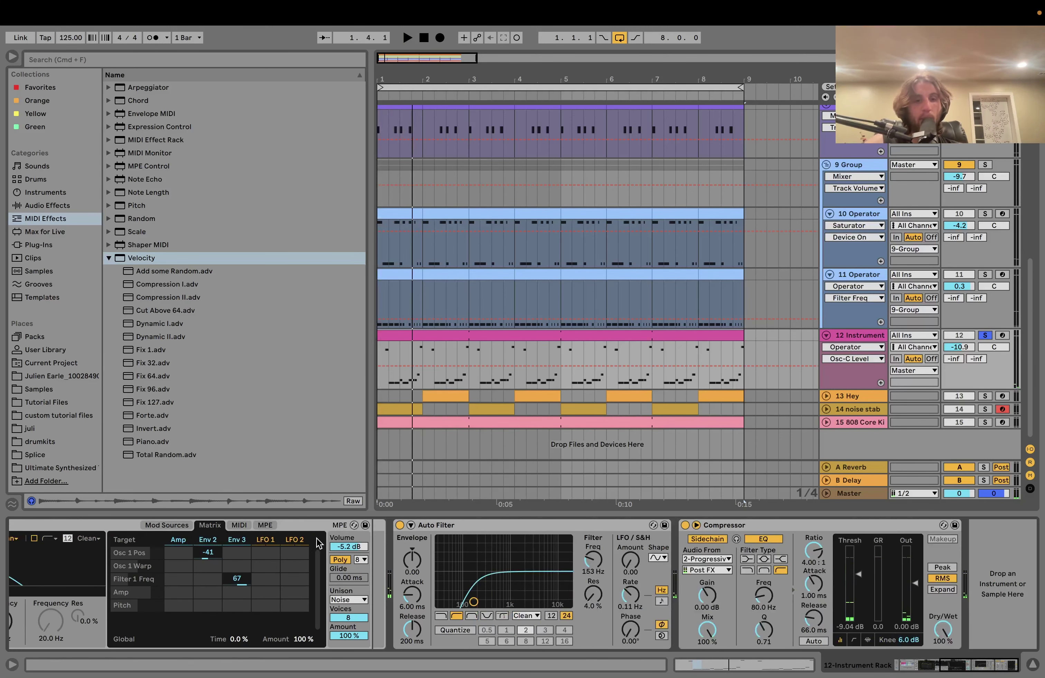
scroll(316, 544, left, 10)
scroll(556, 612, right, 10)
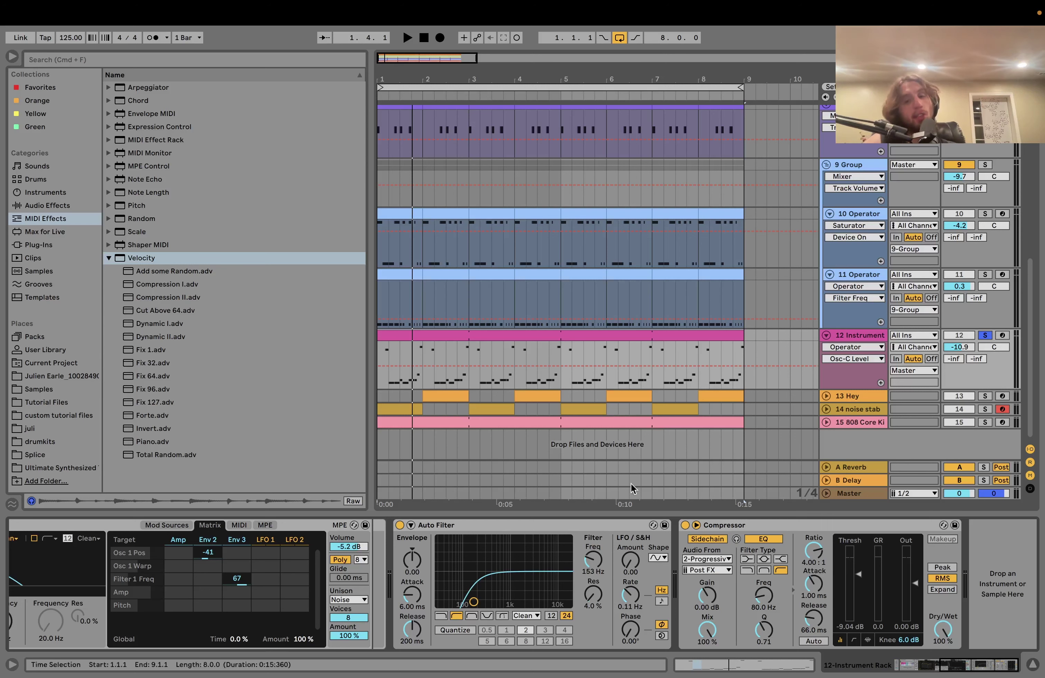
scroll(501, 613, left, 10)
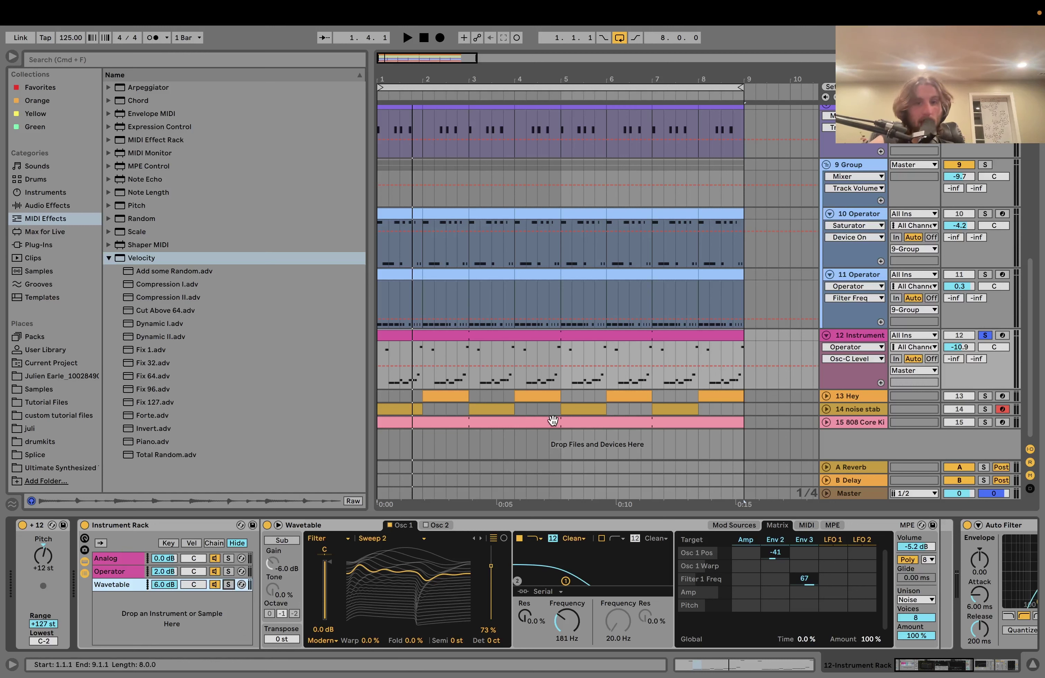
Step: Solo the 13 Hey and 14 noise stab tracks, unfold both and play them
click(985, 396)
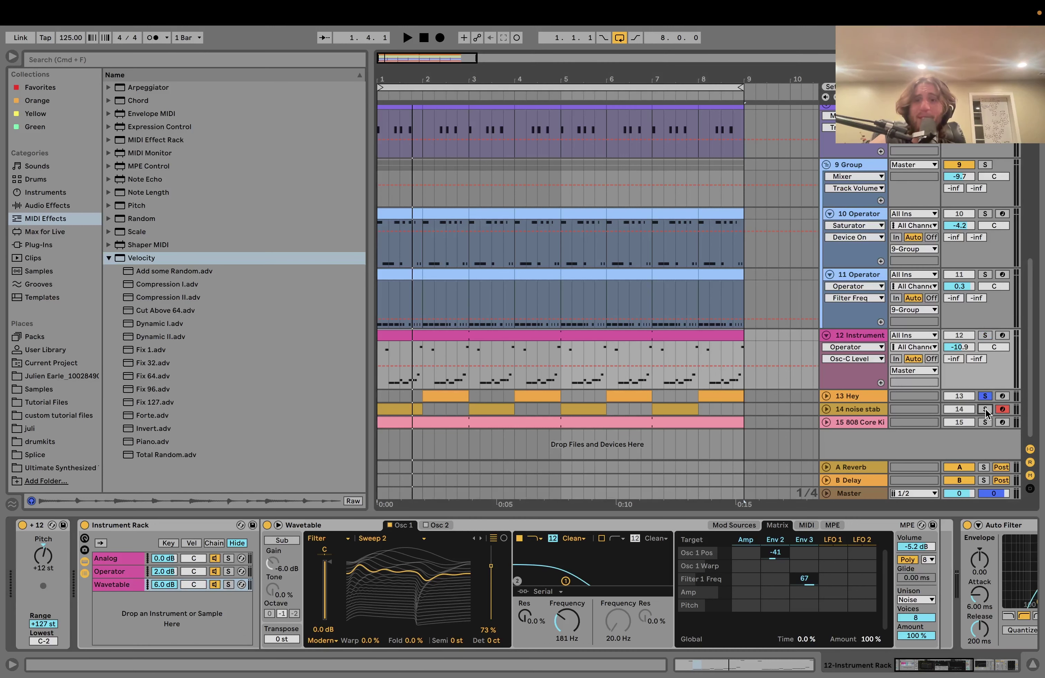
click(985, 409)
click(826, 409)
key(space)
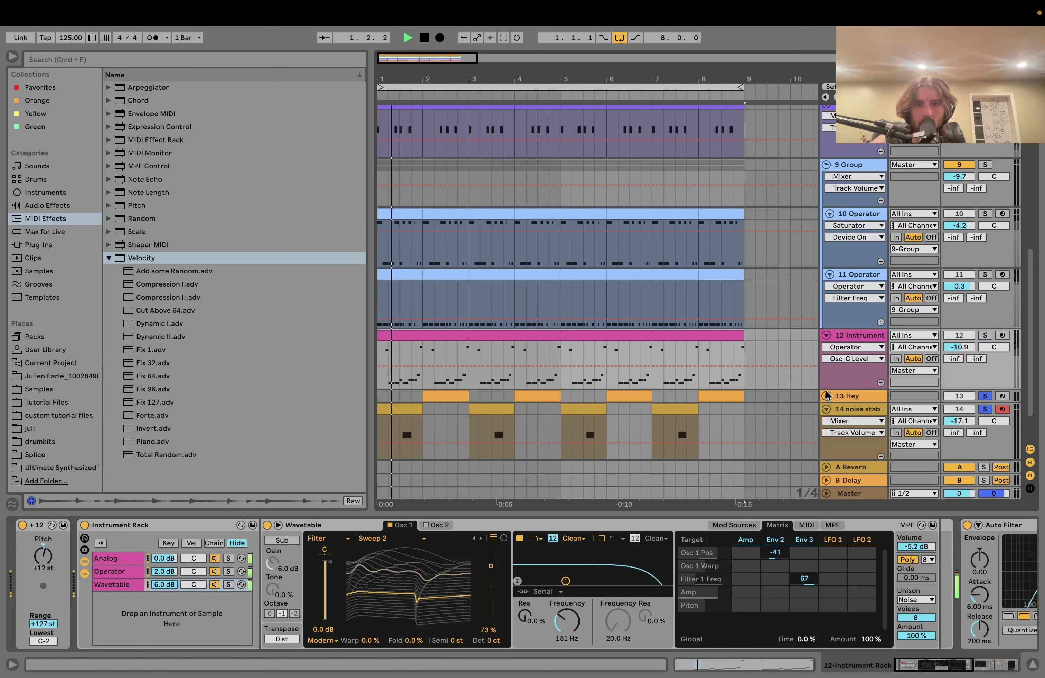
click(826, 396)
scroll(826, 397, up, 5)
scroll(826, 397, down, 6)
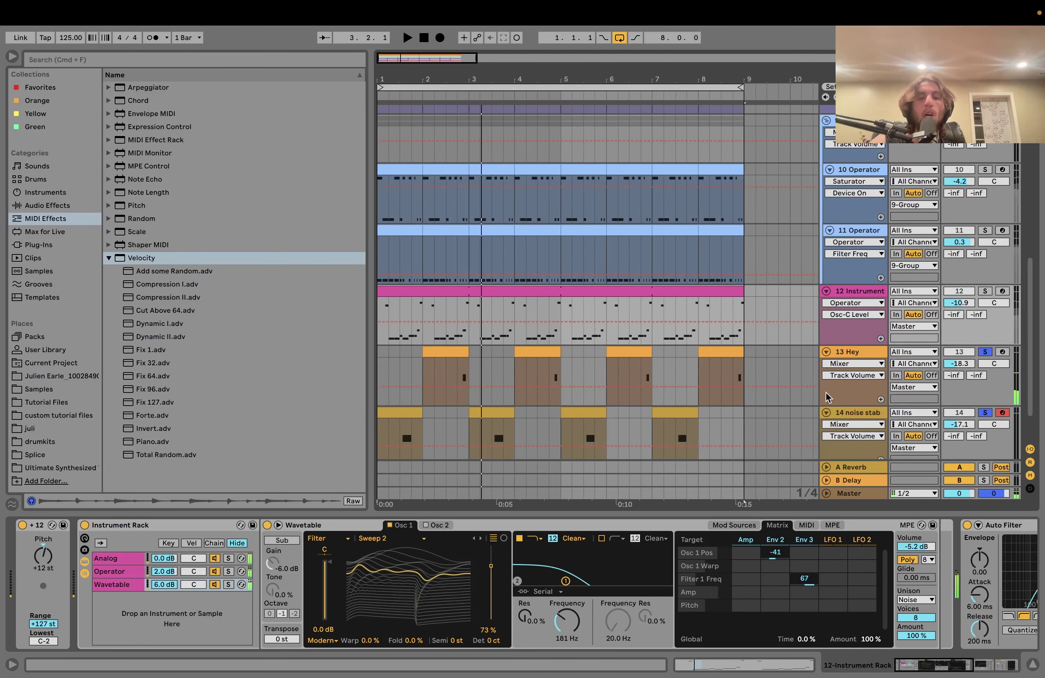
Step: Add the 3 Group to the solos and play it with the Hey and noise stab tracks
scroll(827, 399, up, 7)
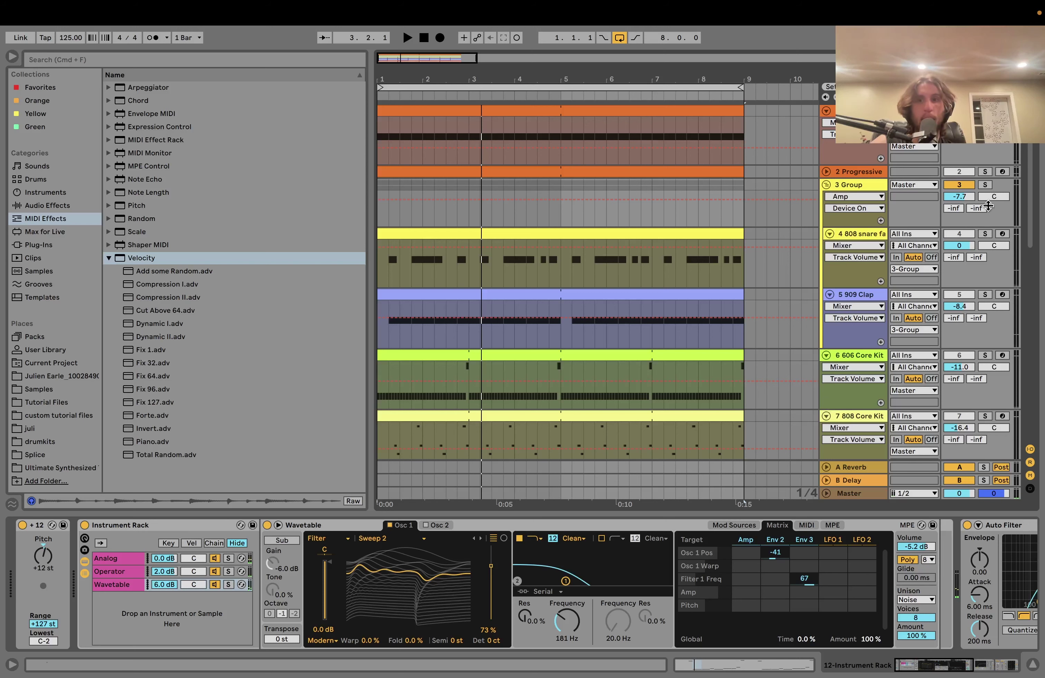
click(984, 186)
key(space)
scroll(835, 366, down, 7)
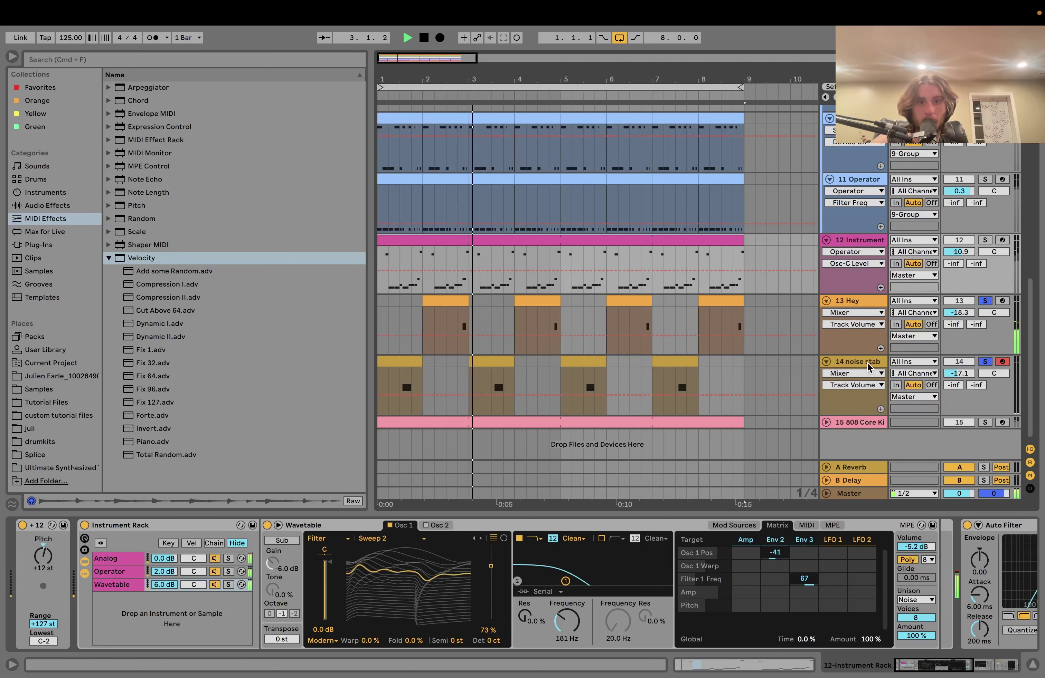
key(space)
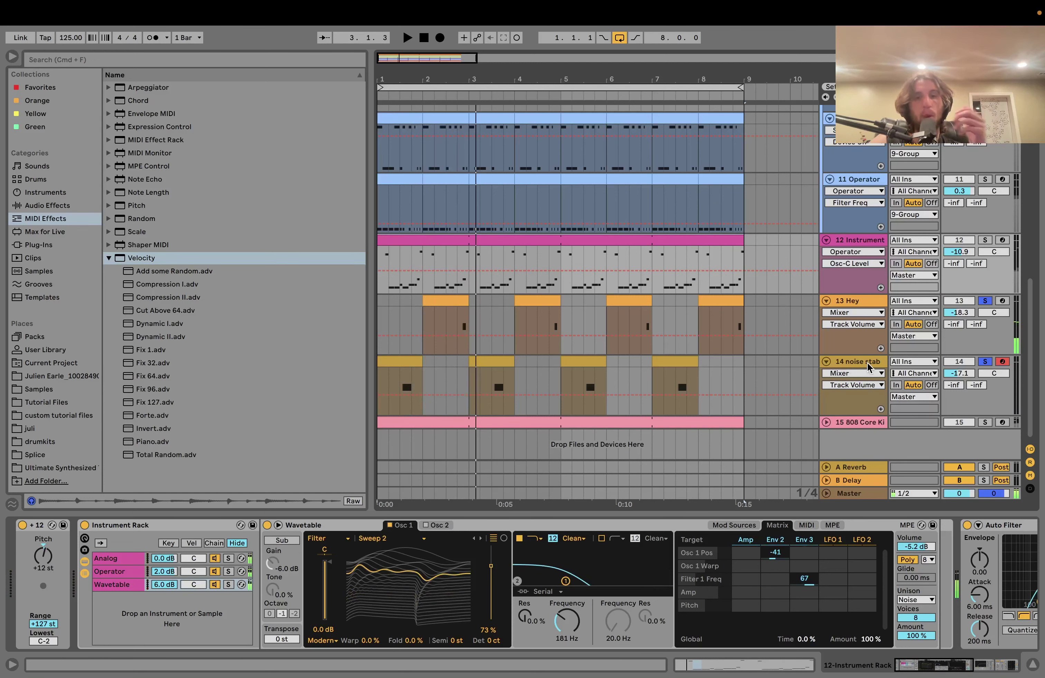
Step: Play the 14 noise stab track from 1.3.1 and examine its Operator's noise oscillator and filter envelope
click(395, 378)
key(space)
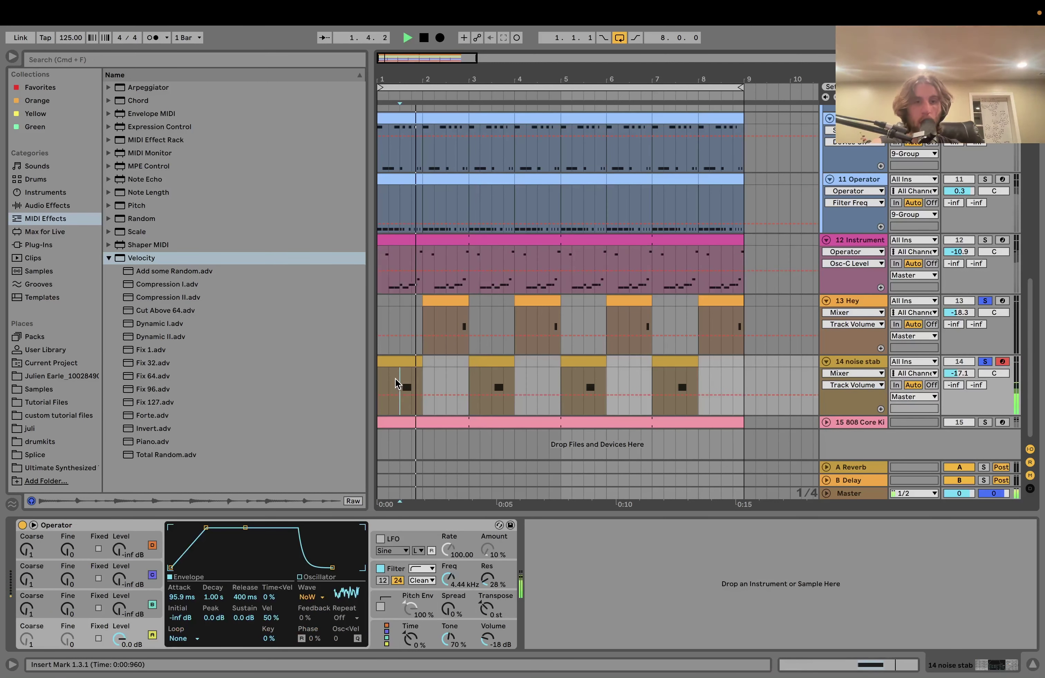
key(space)
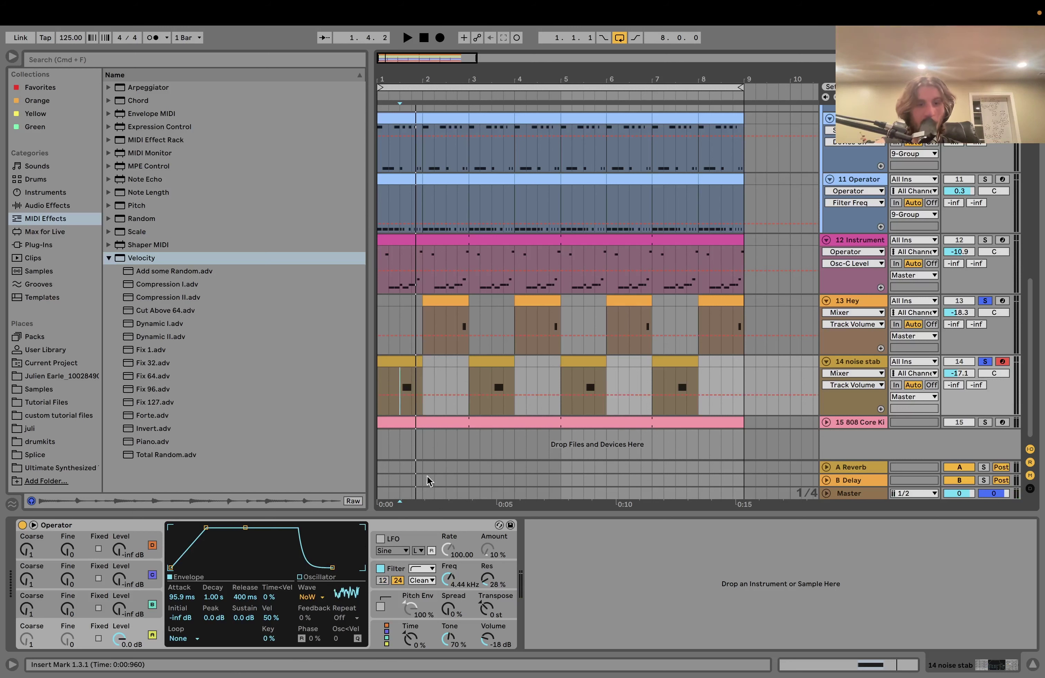
click(397, 581)
click(404, 388)
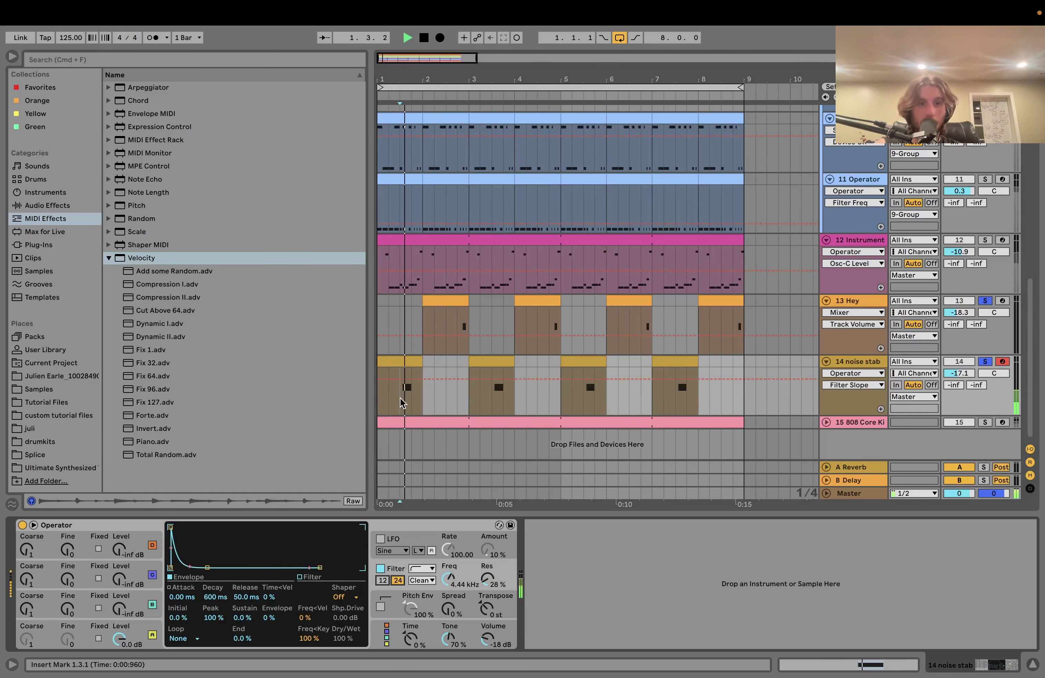
click(411, 387)
Step: Compare the two stabs by playing the 13 Hey track from 2.4.1 and the 14 noise stab track from 1.3.1
click(458, 329)
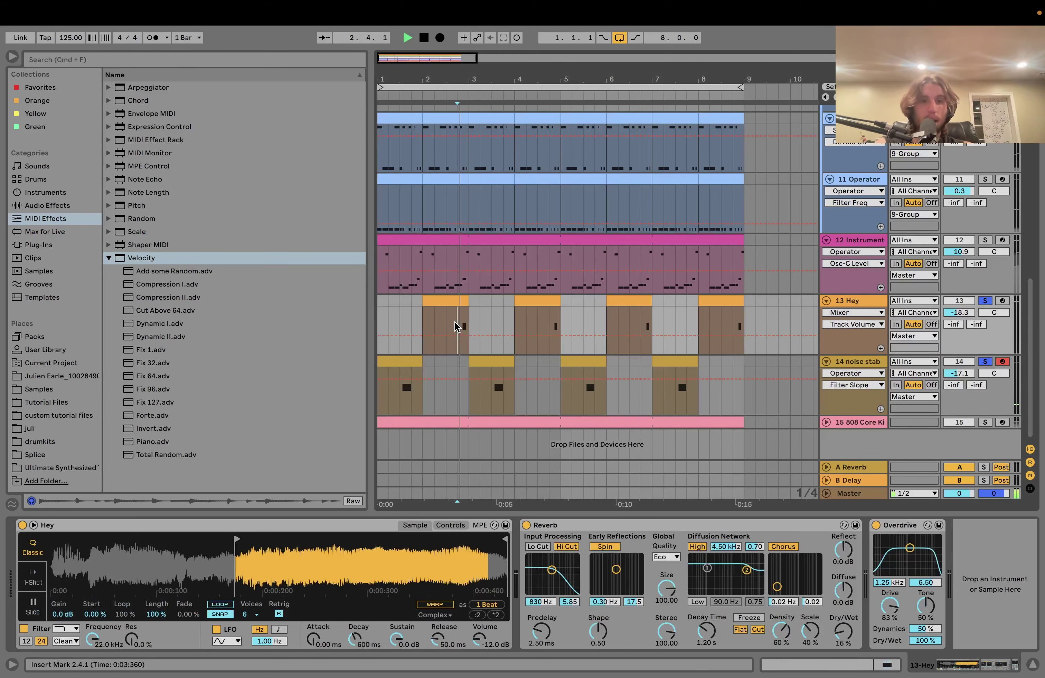
click(399, 404)
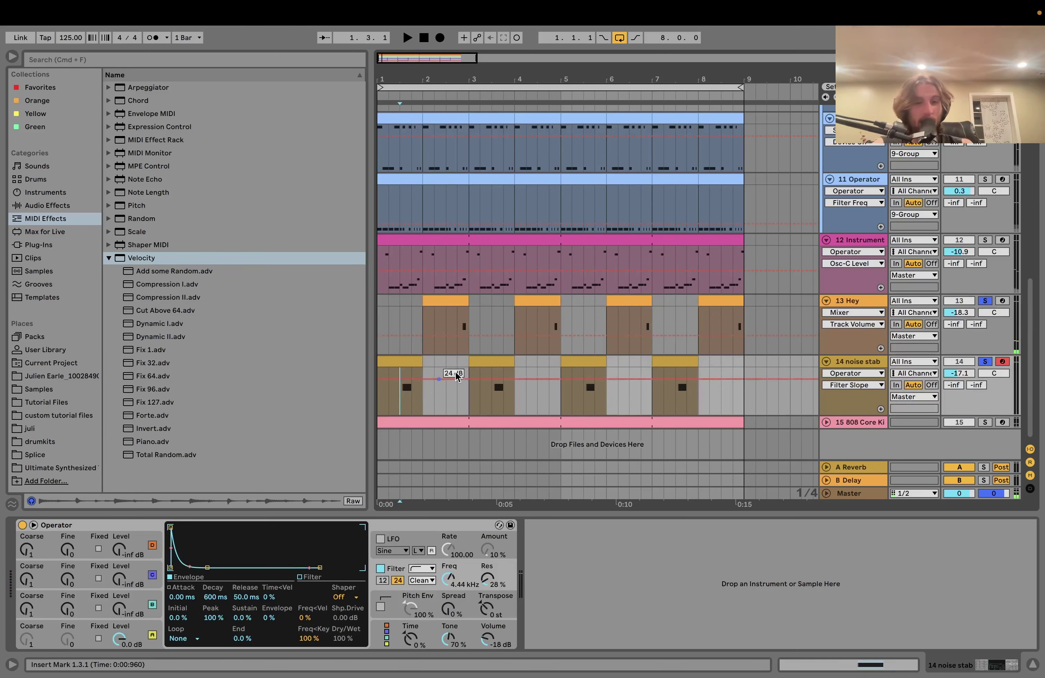
click(454, 328)
key(space)
key(space)
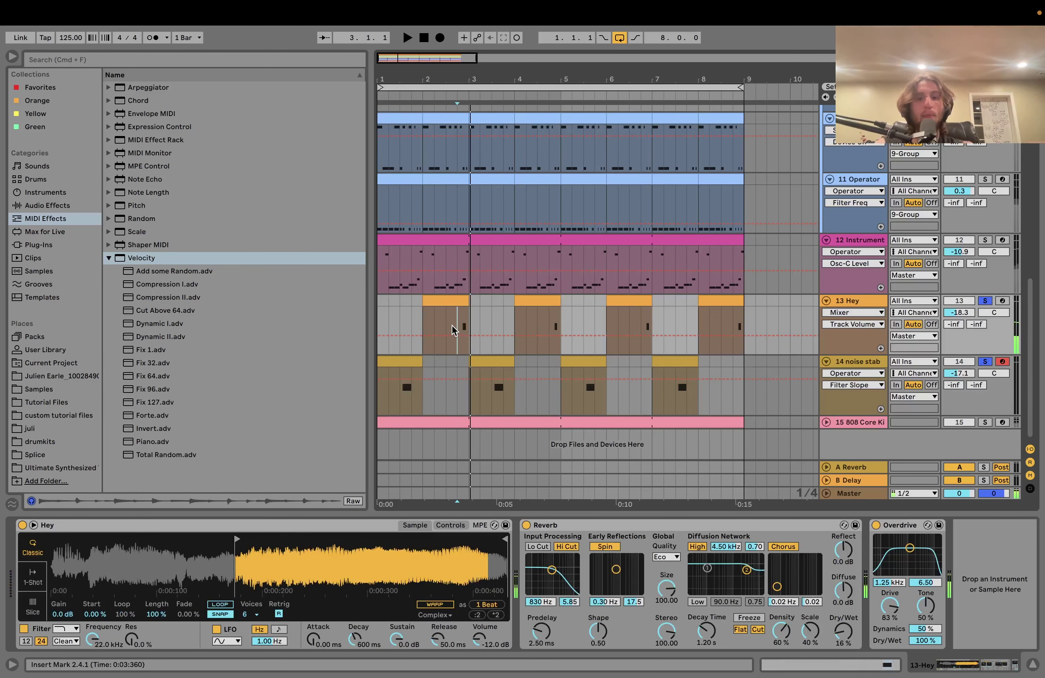
key(space)
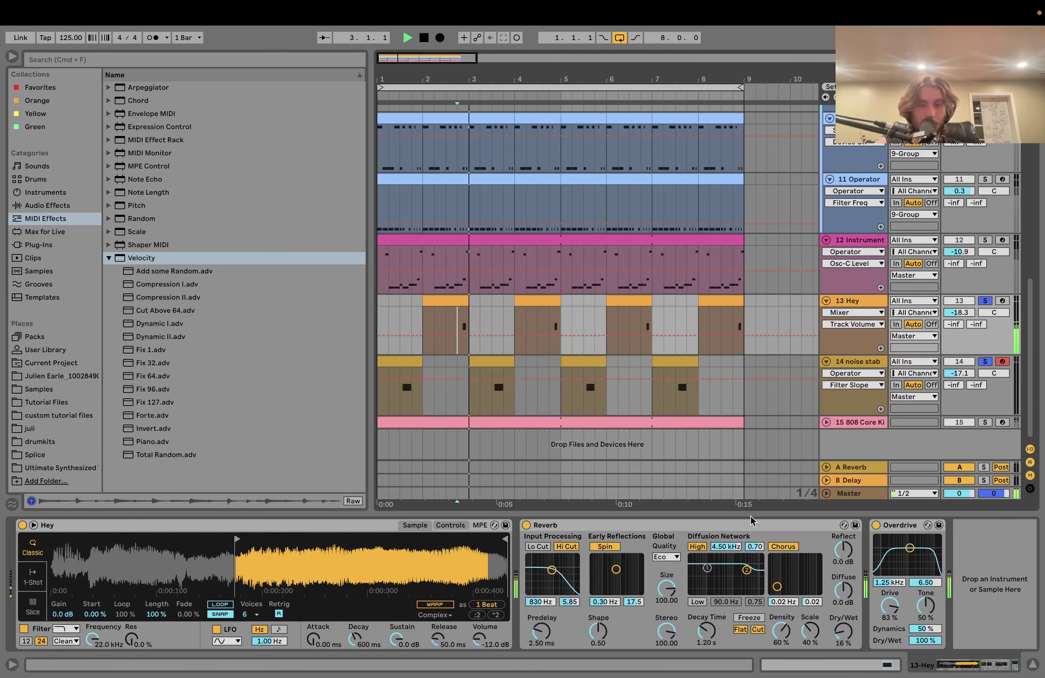
key(space)
Step: Clear the solos on the 13 Hey and 14 noise stab tracks and play the full mix from 1.1.1
key(super+z)
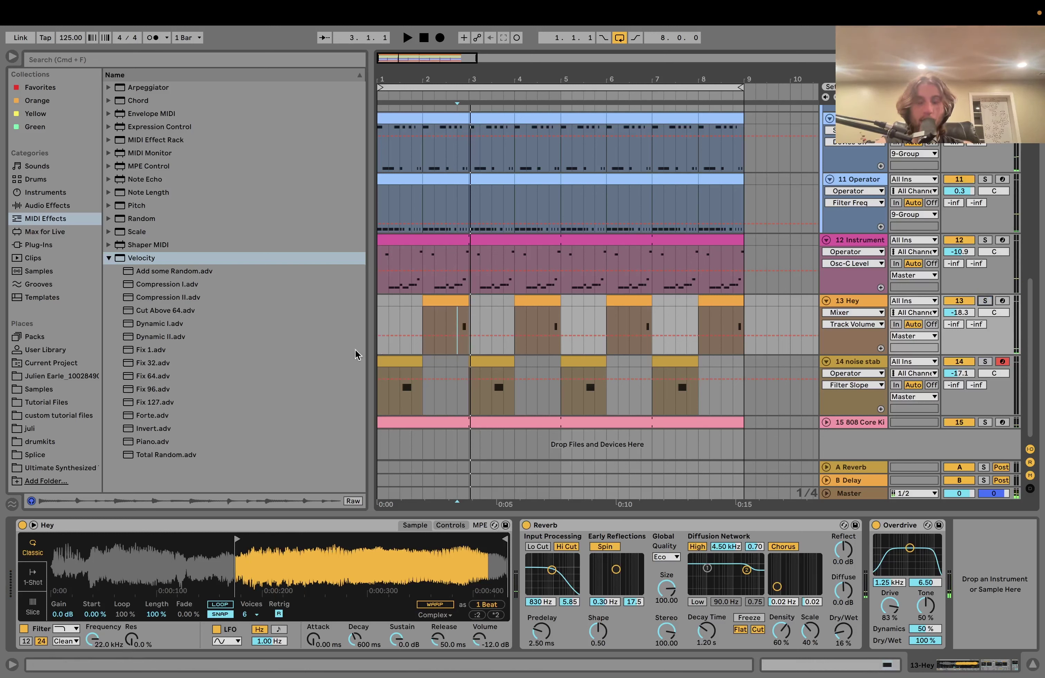
click(378, 308)
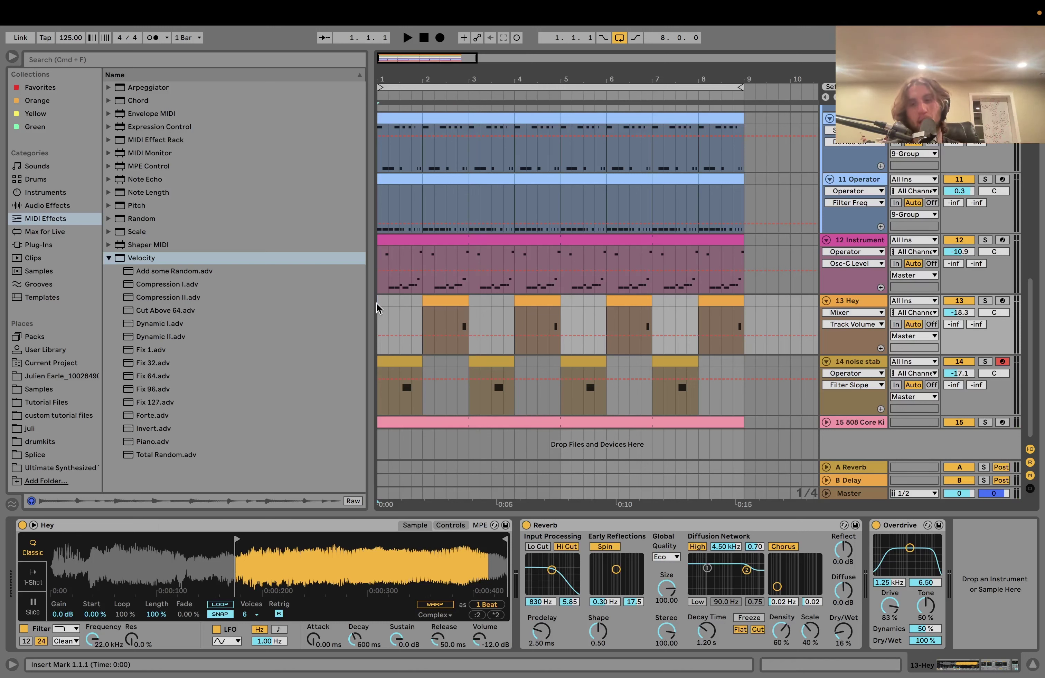
key(space)
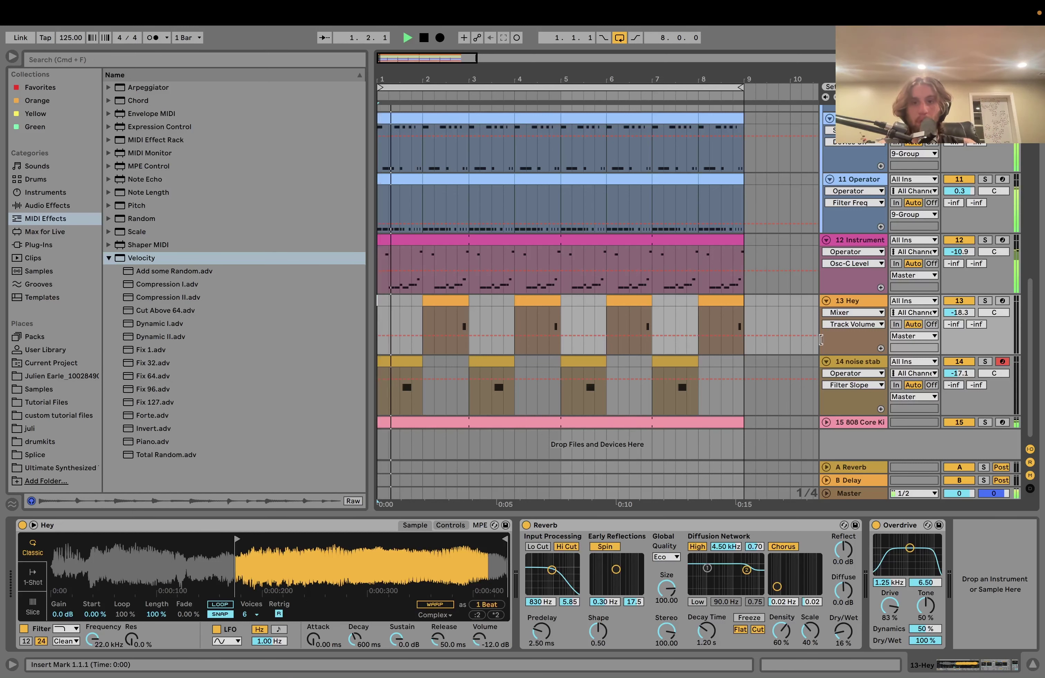
Step: Solo and unfold the 15 808 Core Kit track, select its clip and play it briefly
click(886, 426)
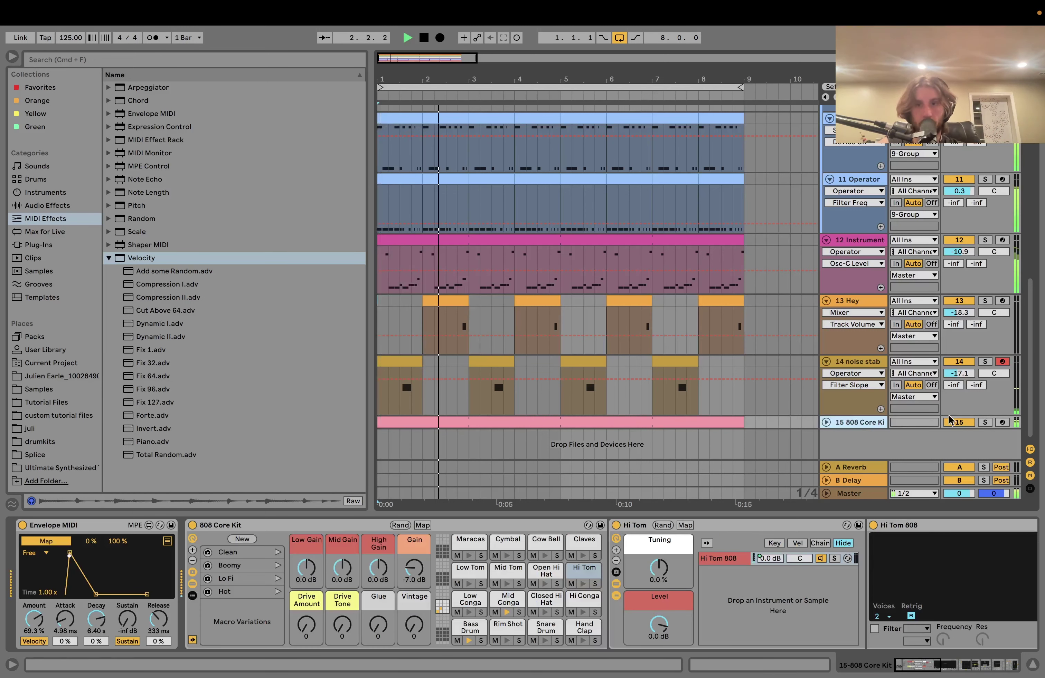
key(space)
click(985, 422)
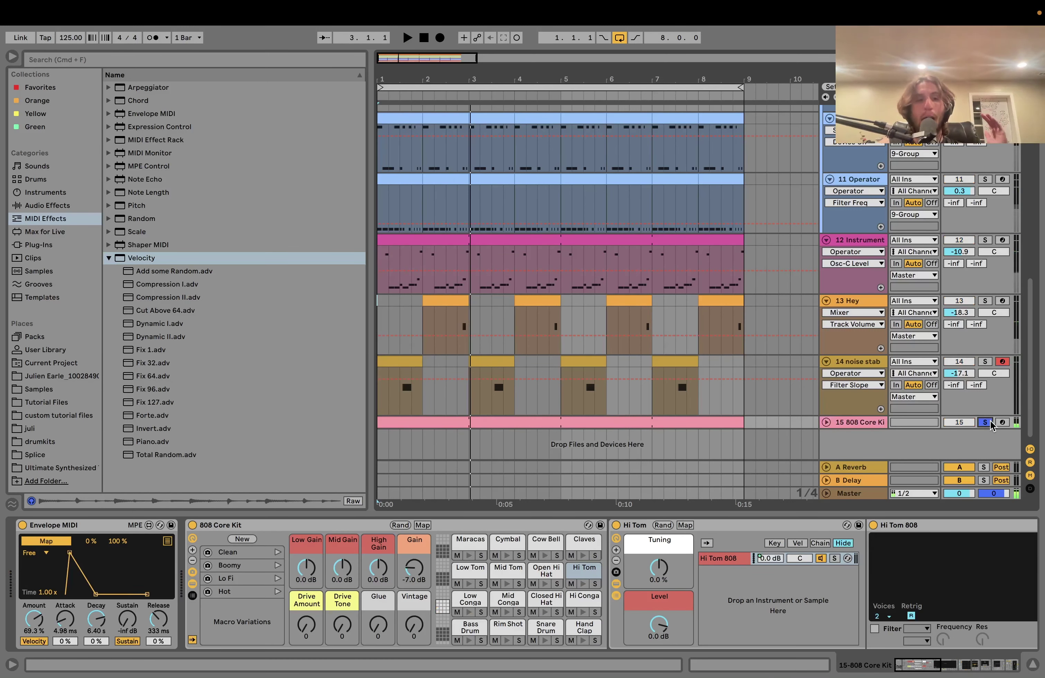
click(826, 422)
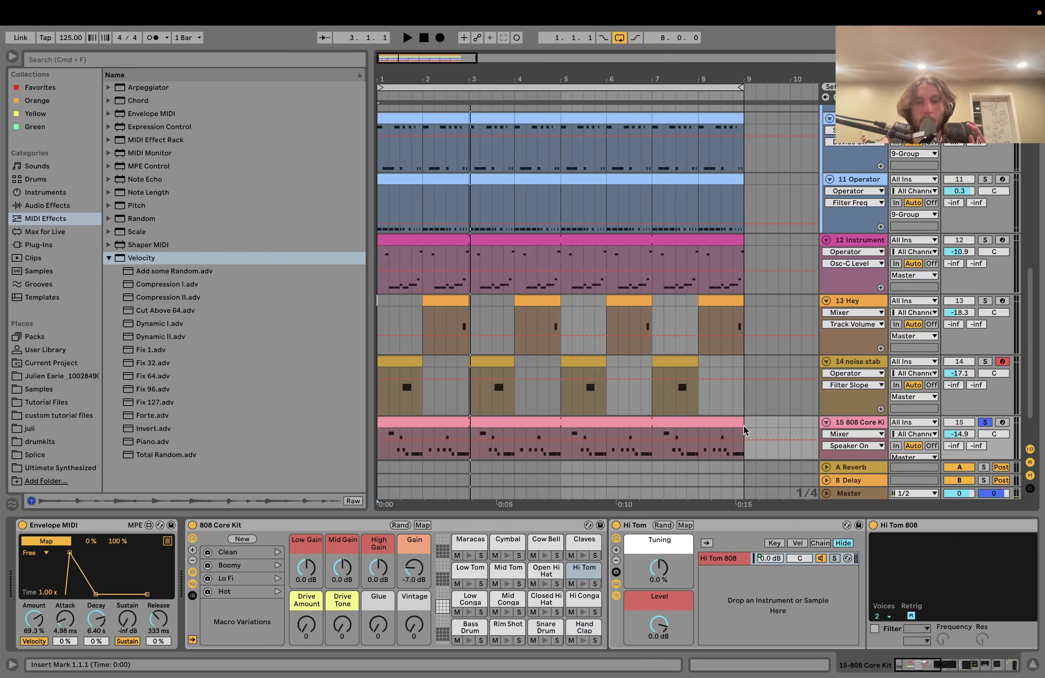
click(657, 423)
key(space)
key(space)
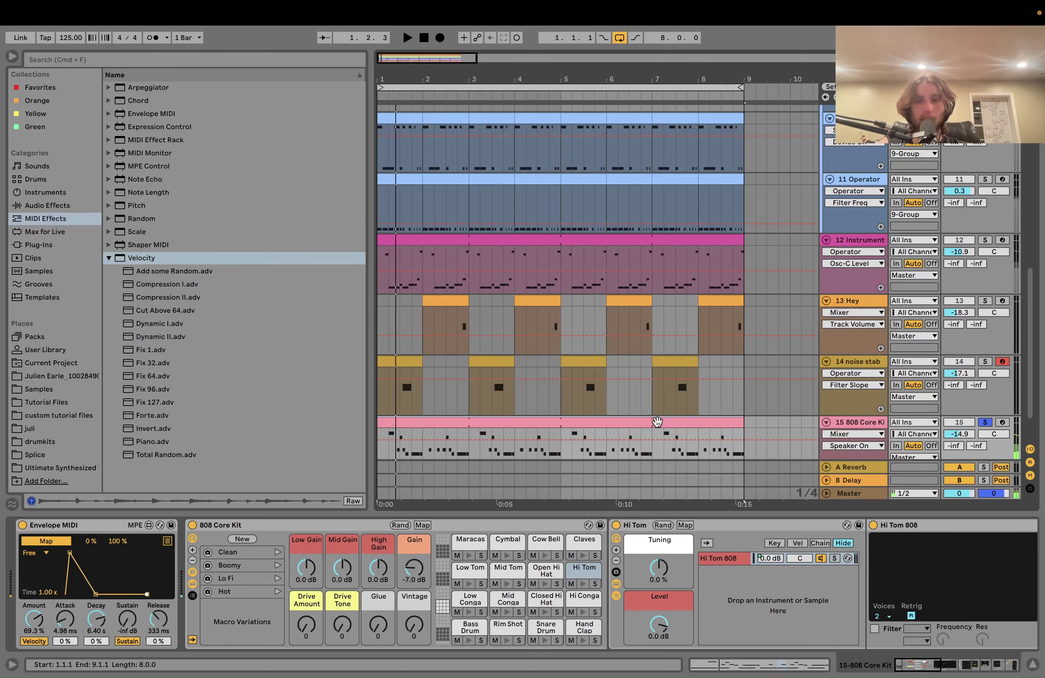
Step: Play the 808 Core Kit clip while examining its note pattern and the effects at the end of its device chain
double_click(657, 422)
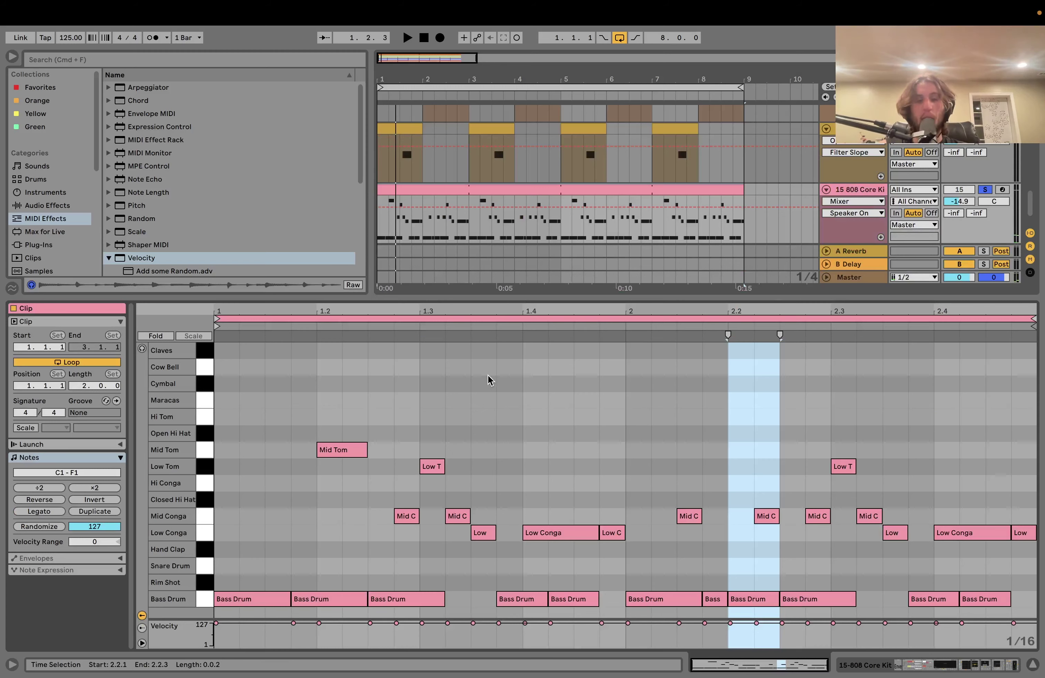
key(space)
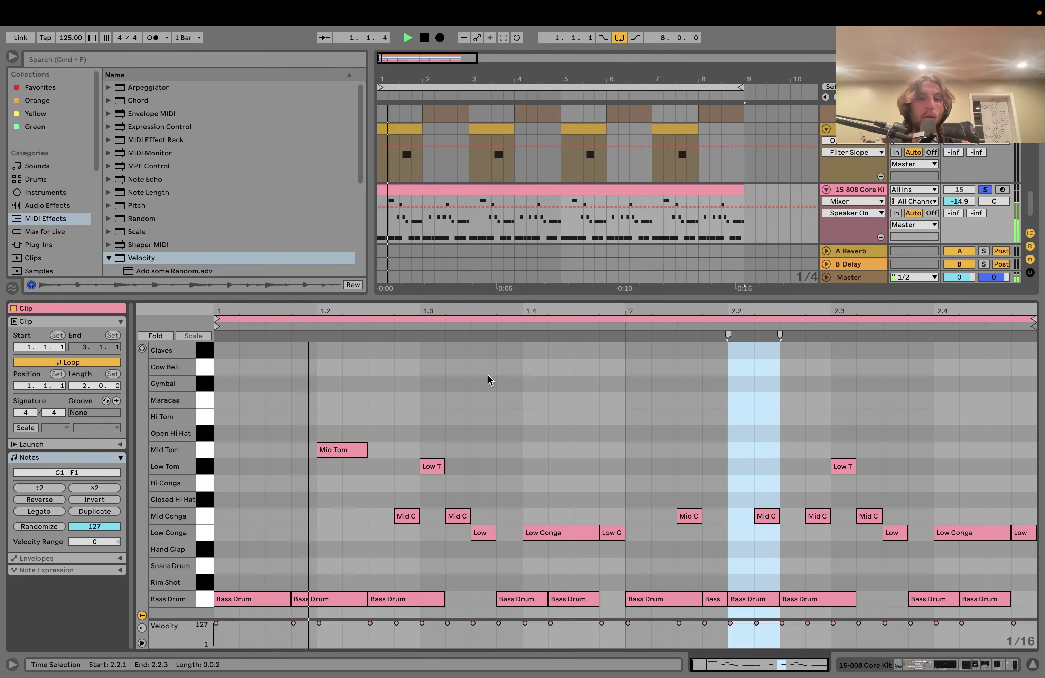
click(995, 666)
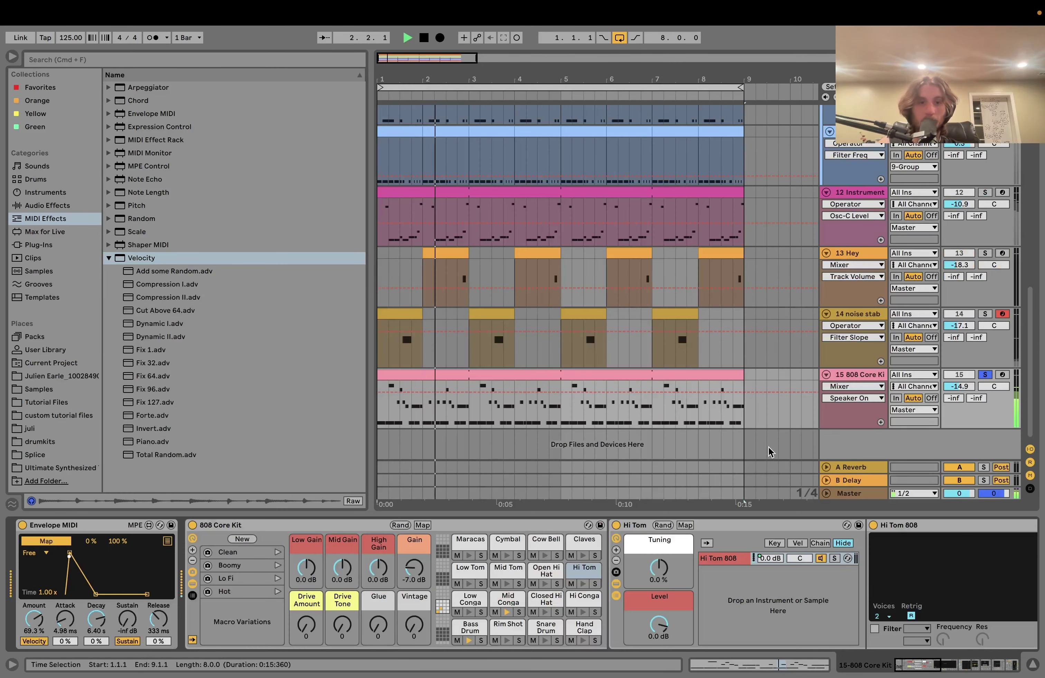
double_click(654, 381)
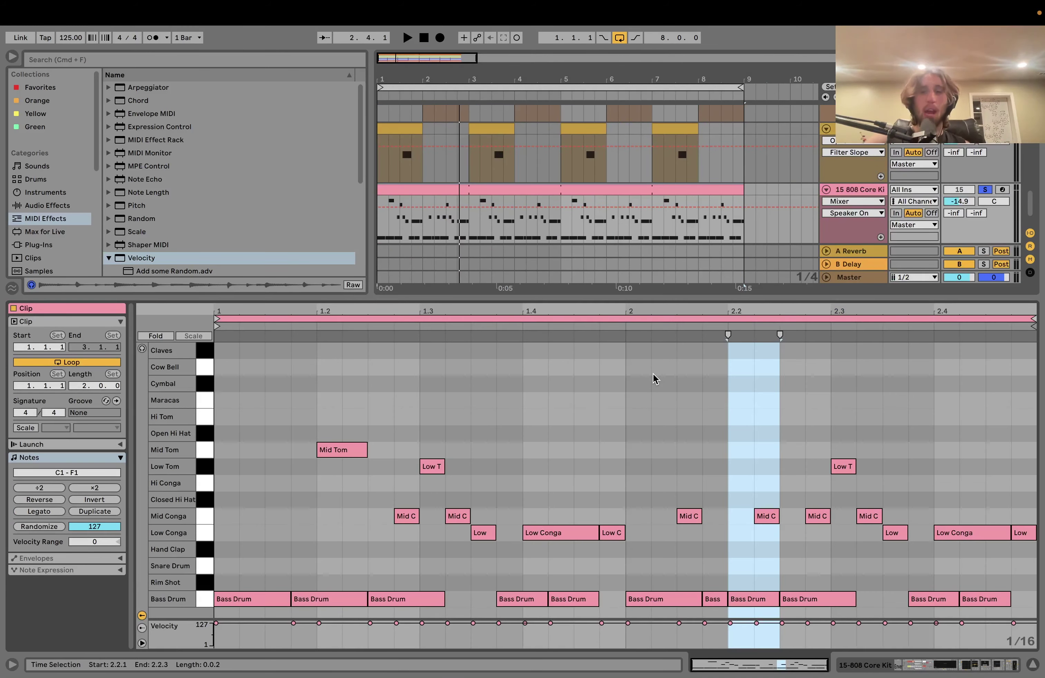
click(979, 666)
scroll(854, 581, right, 10)
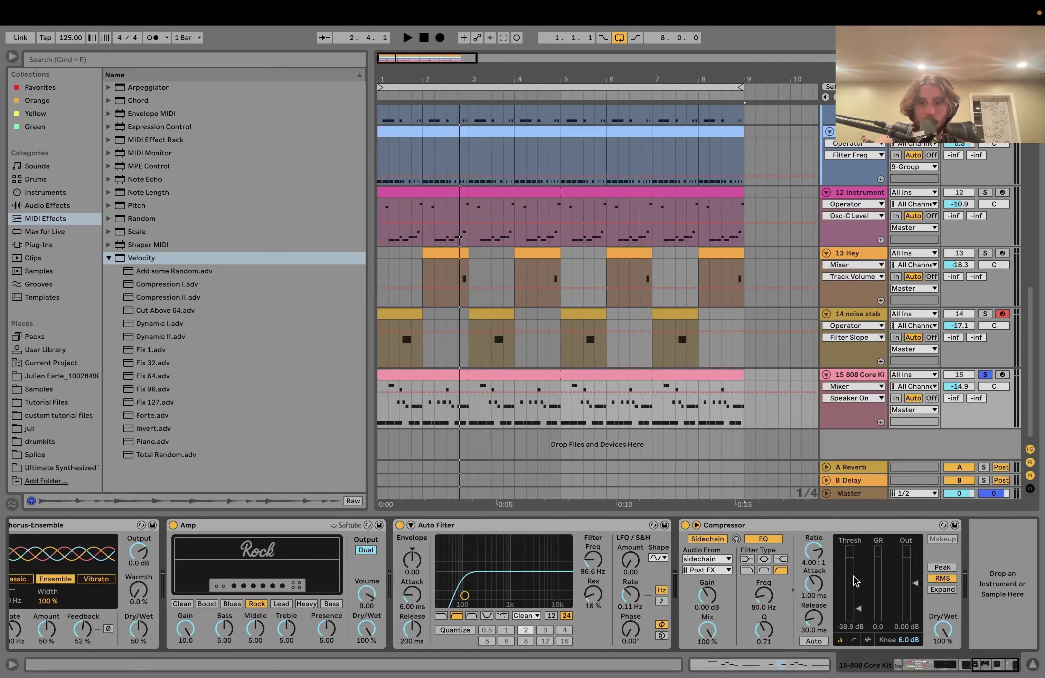
Step: Switch off the Amp, Chorus-Ensemble, Grain Delay, Auto Filter and Compressor on the 808 Core Kit track
click(173, 526)
scroll(231, 528, left, 10)
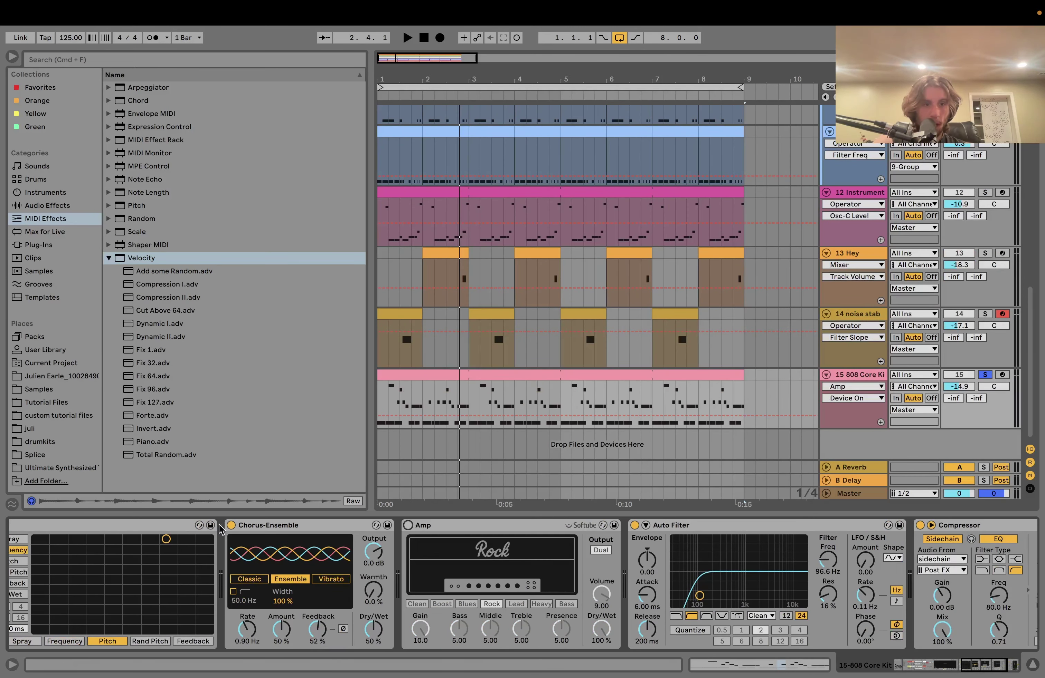
scroll(234, 526, left, 5)
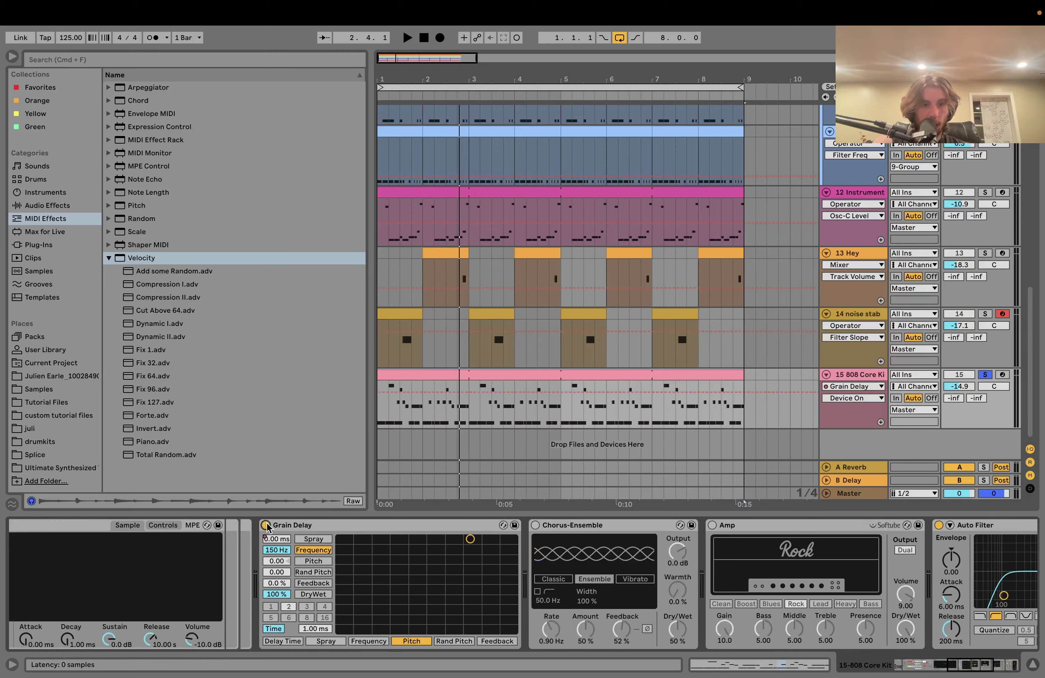
scroll(322, 526, right, 10)
click(399, 526)
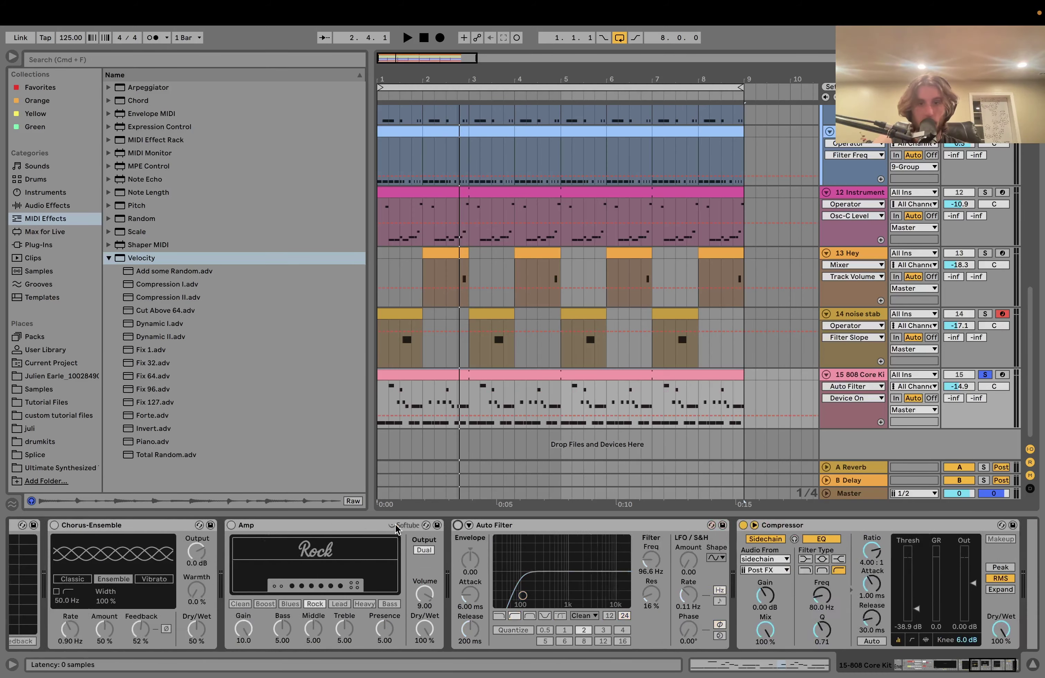
scroll(441, 528, left, 5)
scroll(491, 526, right, 5)
click(684, 525)
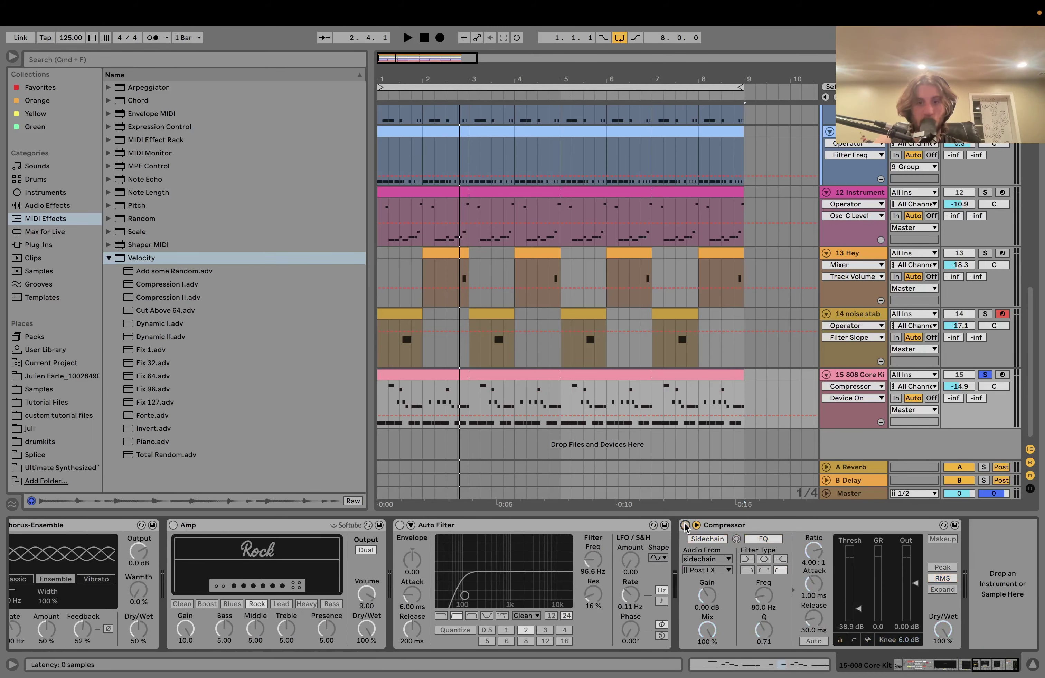
scroll(684, 525, left, 15)
Step: Play the dry 808 Core Kit clip and audition its Low Tom, Low Conga and Bass Drum sounds in the note editor
key(space)
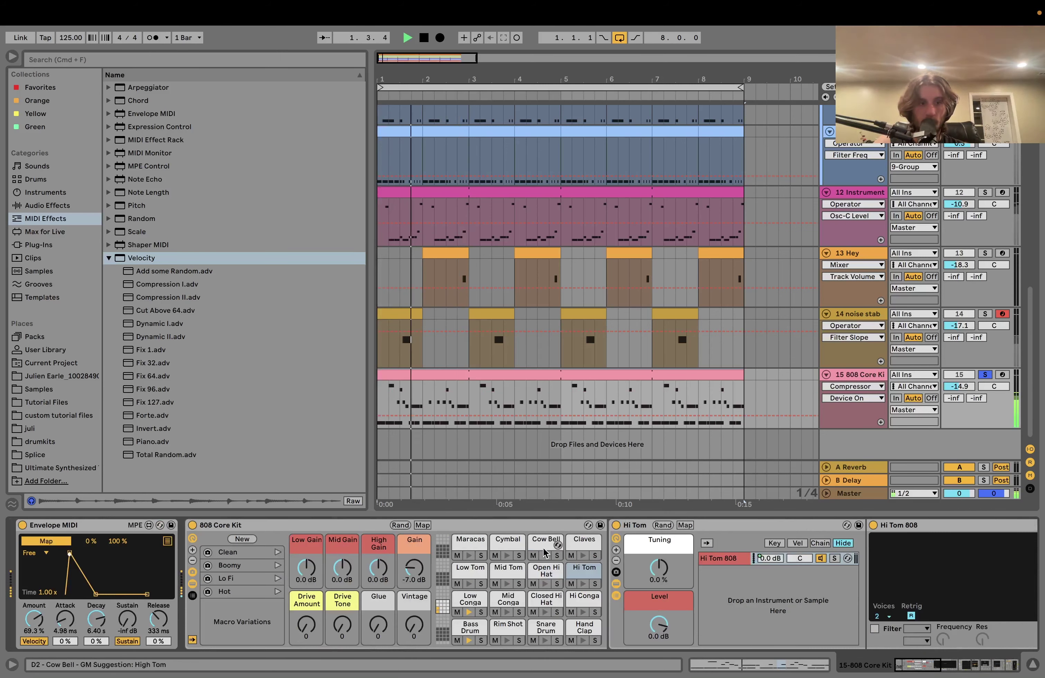
double_click(479, 381)
key(space)
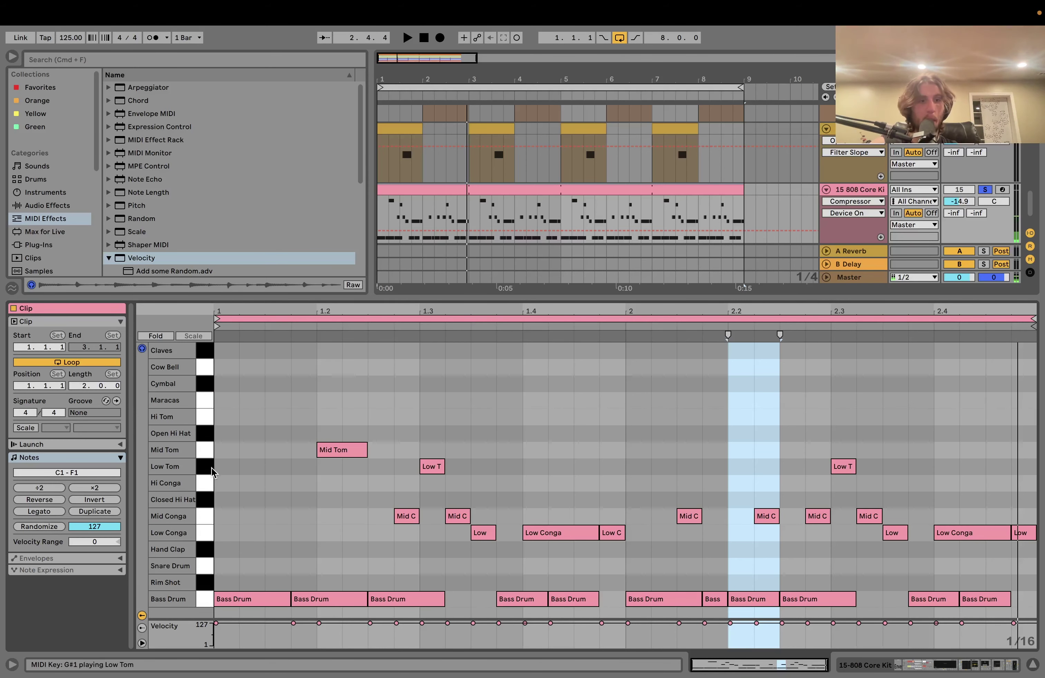
click(204, 474)
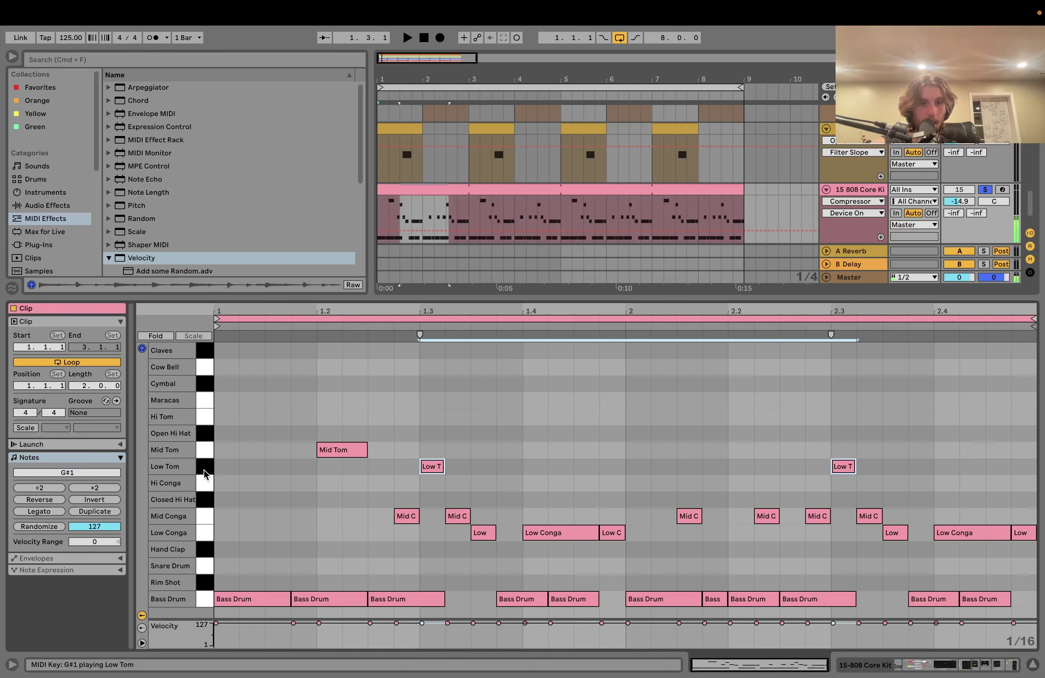
click(205, 534)
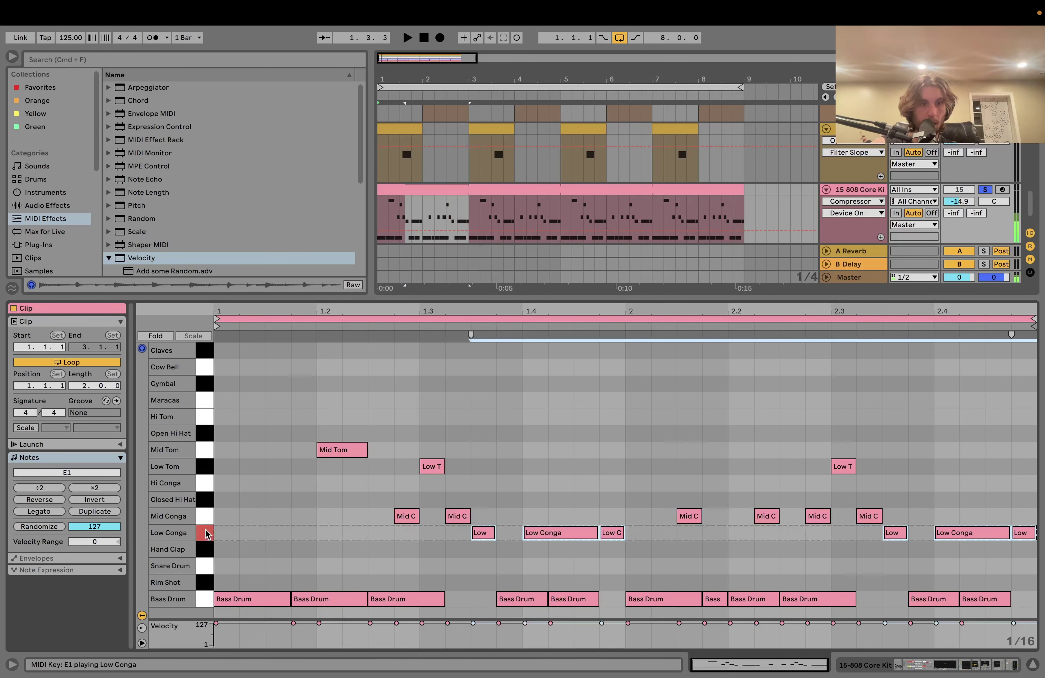
click(203, 606)
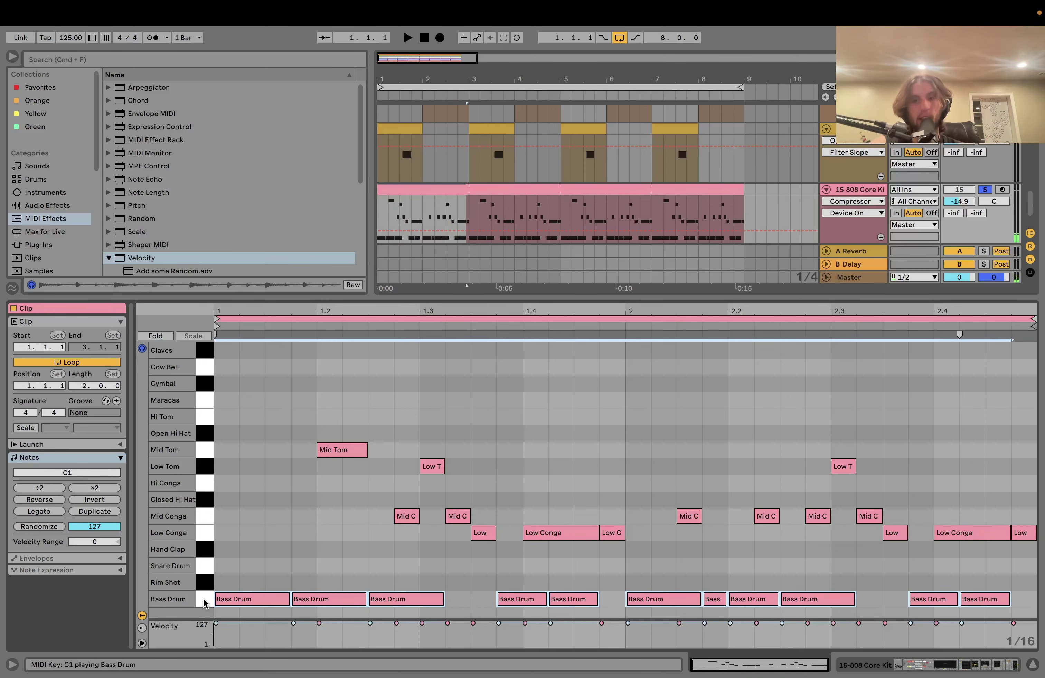
Step: Play the kit while trying the Grain Delay switched on, and switch the Grain Delay back off
click(918, 665)
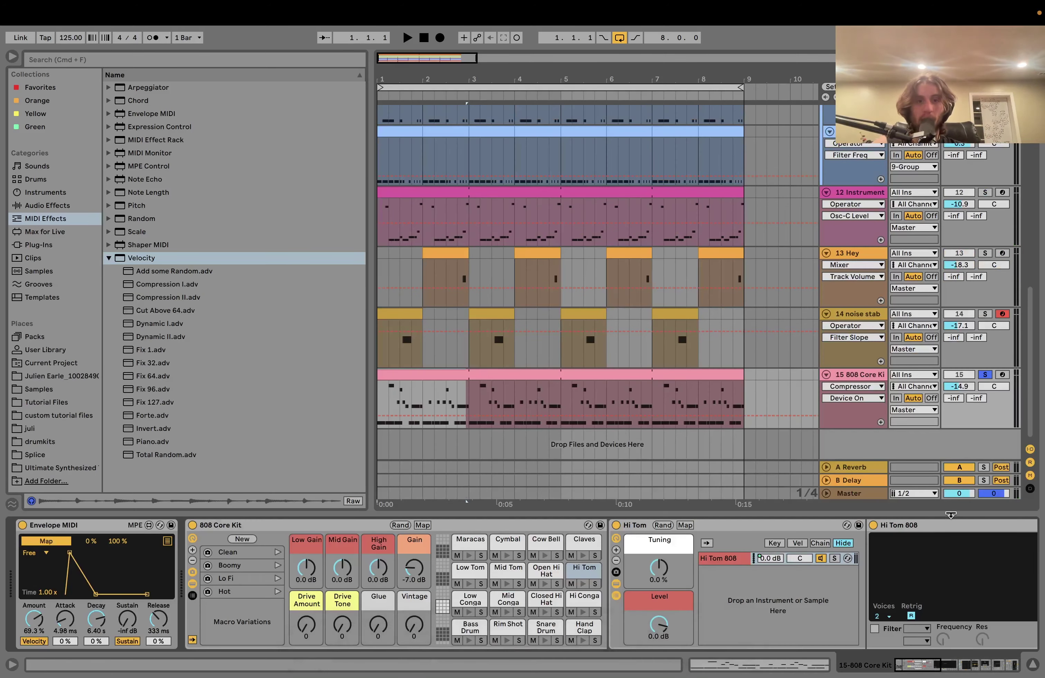
scroll(887, 595, right, 10)
key(space)
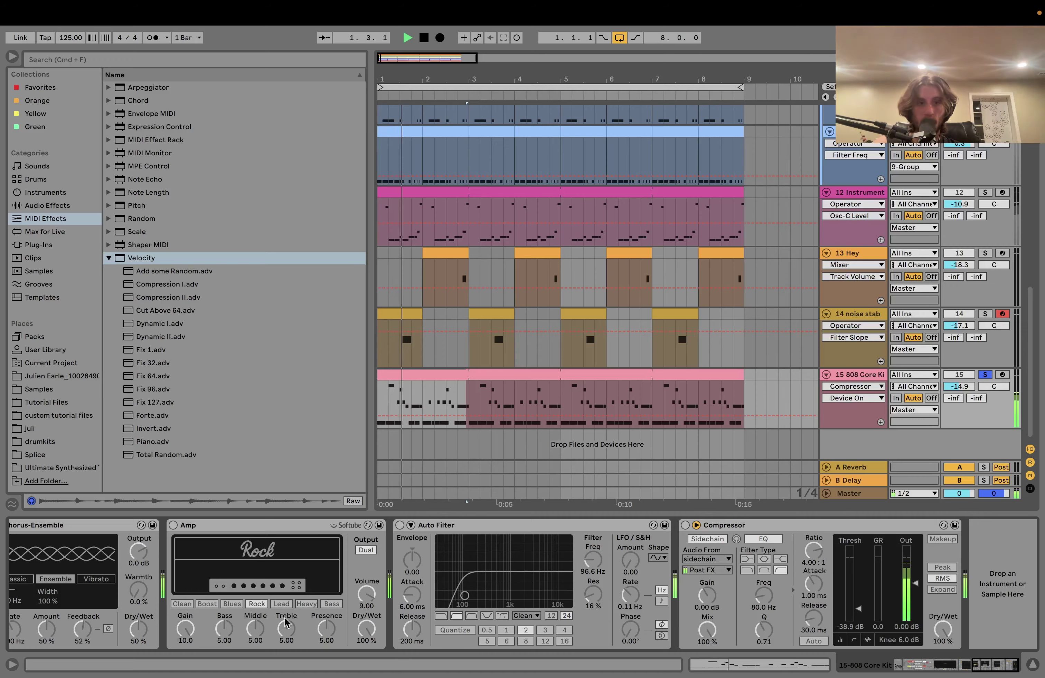
scroll(287, 622, left, 5)
scroll(286, 623, left, 5)
click(278, 526)
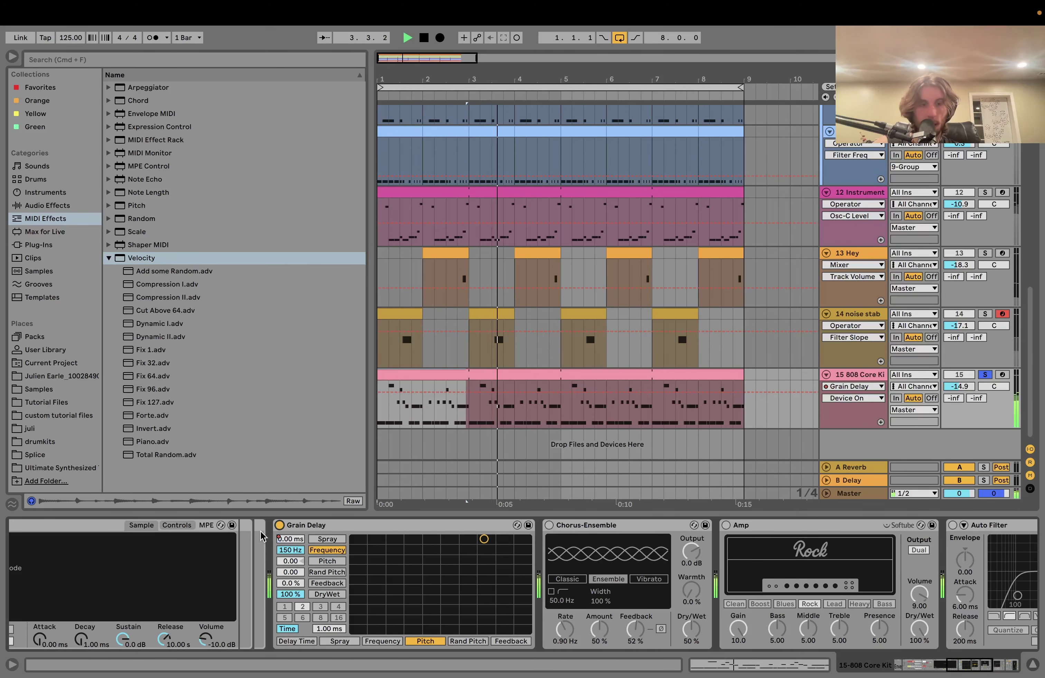
key(space)
click(279, 525)
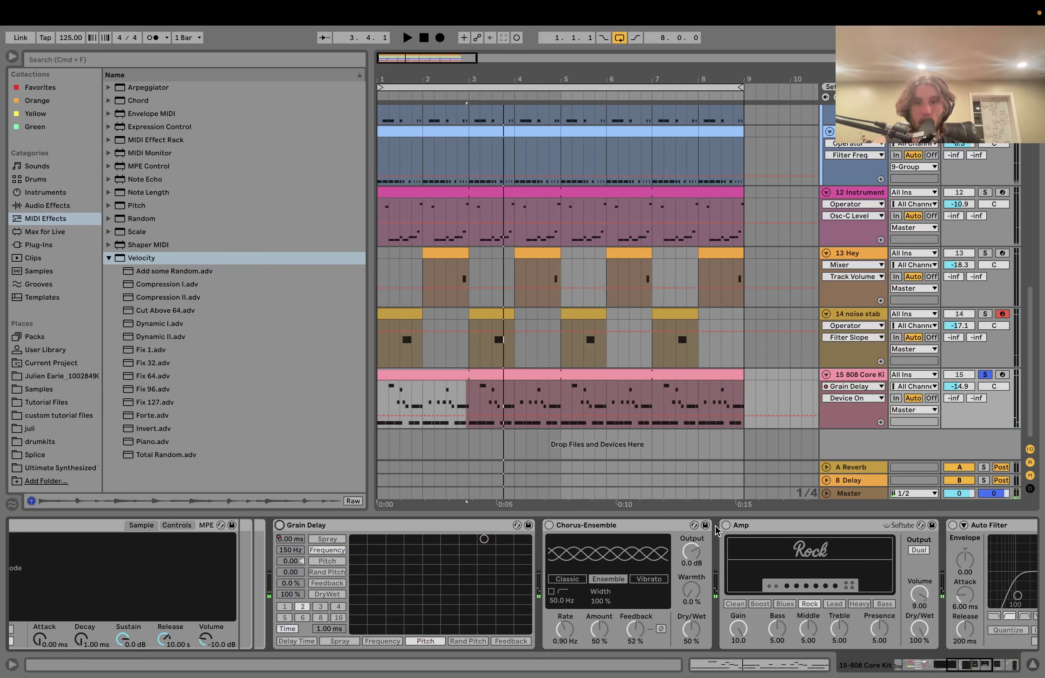
Step: Switch the kit's Amp, Chorus-Ensemble and Auto Filter back on during playback to hear each effect
click(726, 526)
scroll(617, 555, right, 1)
key(space)
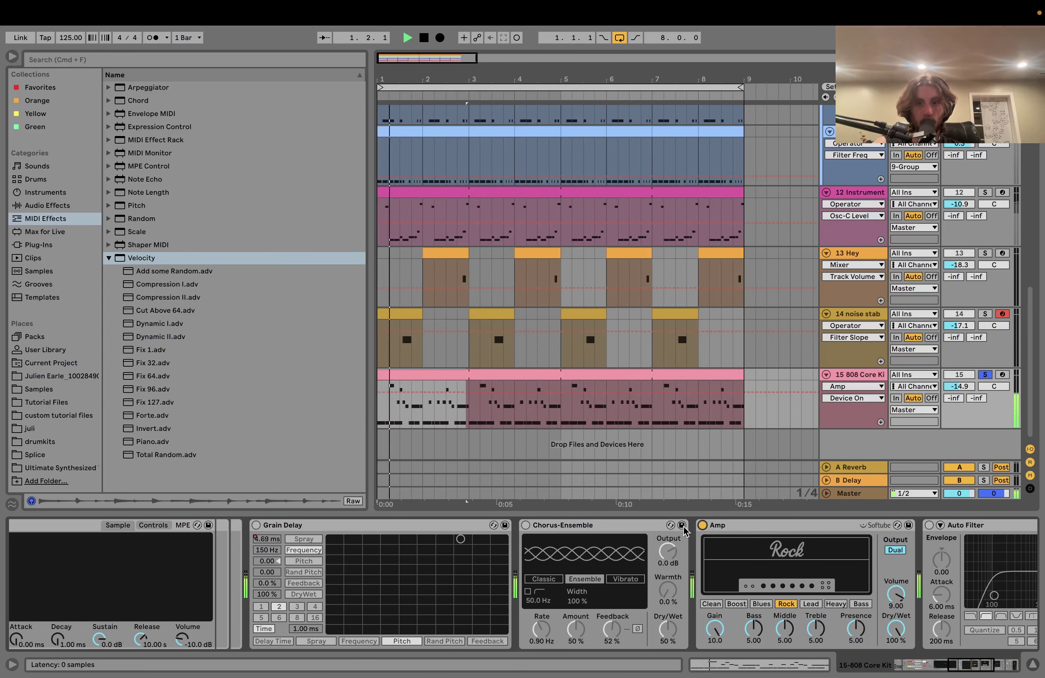
click(525, 525)
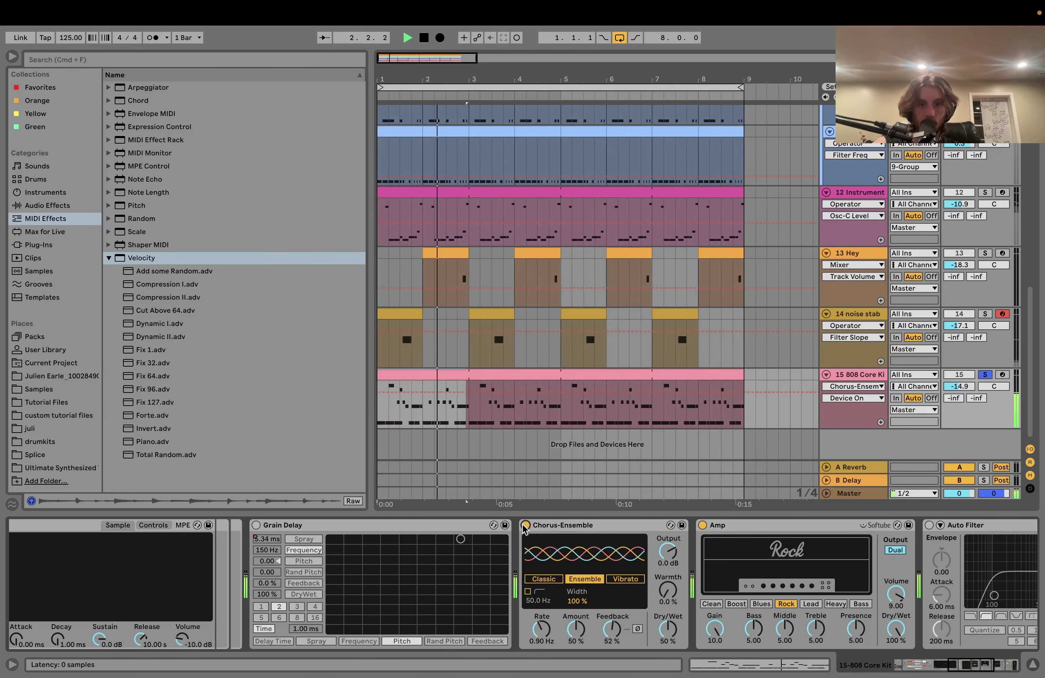
scroll(709, 559, right, 4)
scroll(710, 559, right, 15)
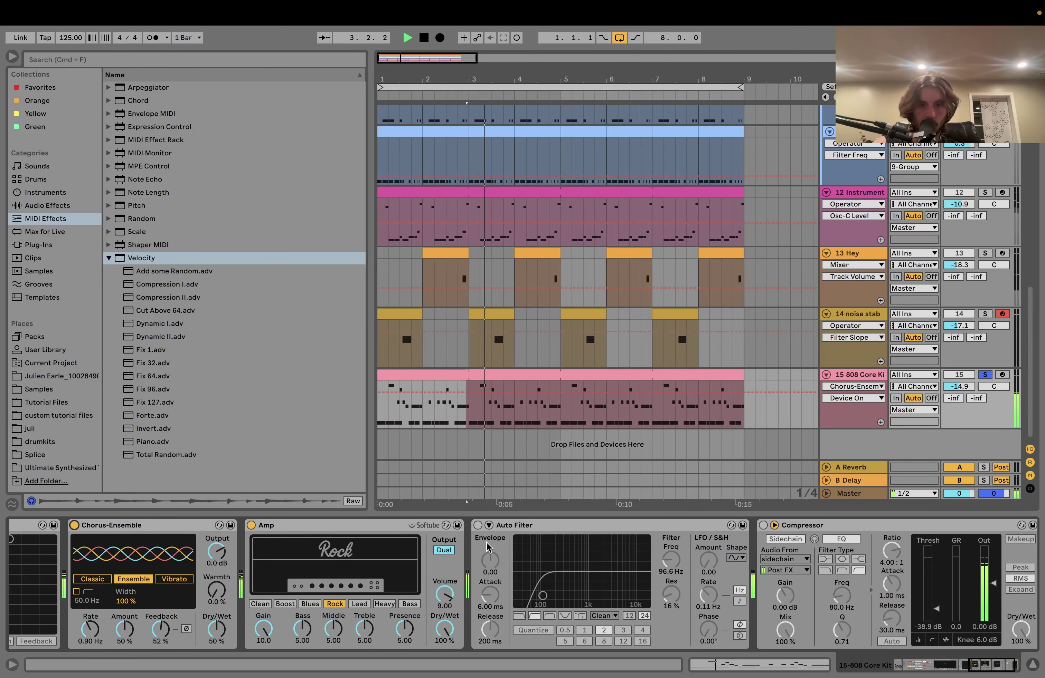
click(478, 525)
Step: Play the kit from 1.1.1 through the Chorus-Ensemble, Amp and Auto Filter while reviewing its device chain back to Envelope MIDI
scroll(477, 528, left, 10)
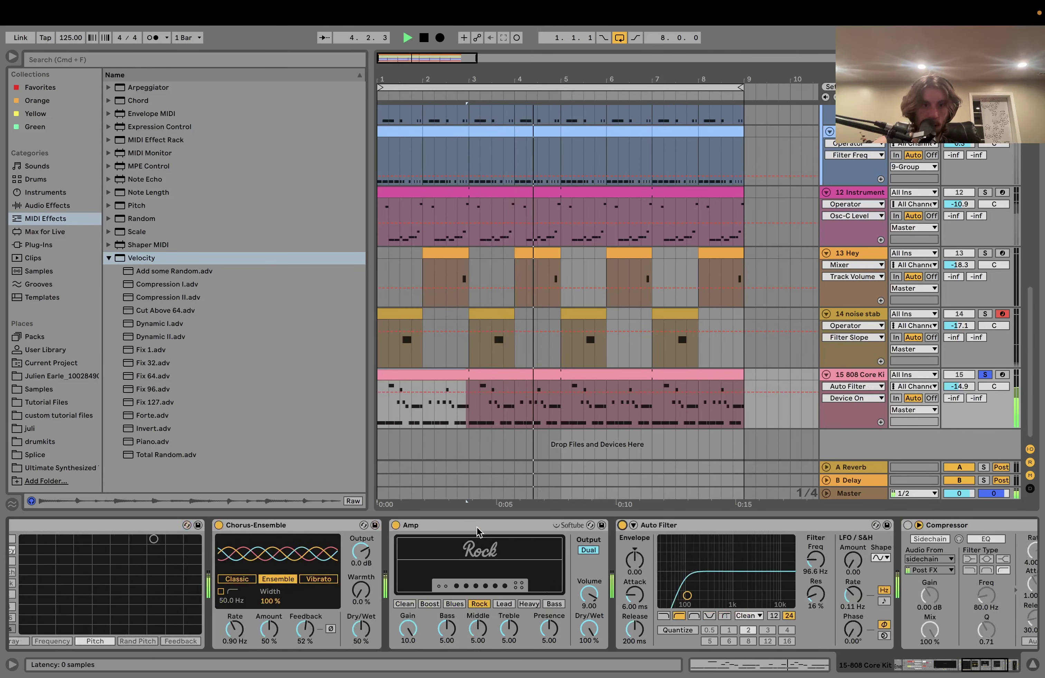
scroll(479, 549, right, 13)
key(space)
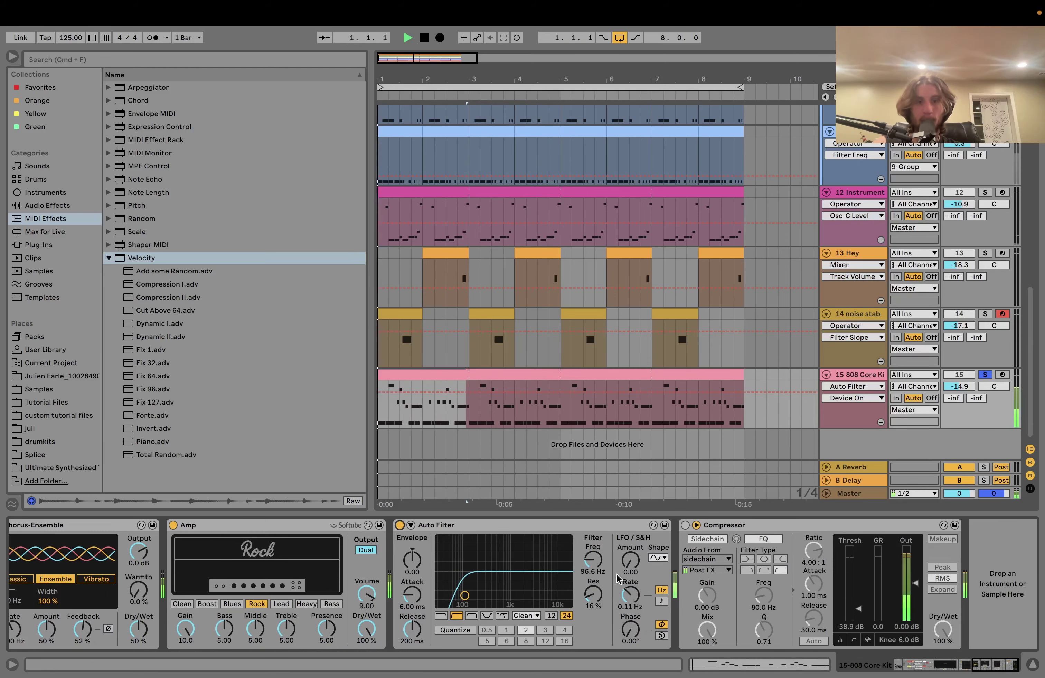
scroll(525, 606, left, 20)
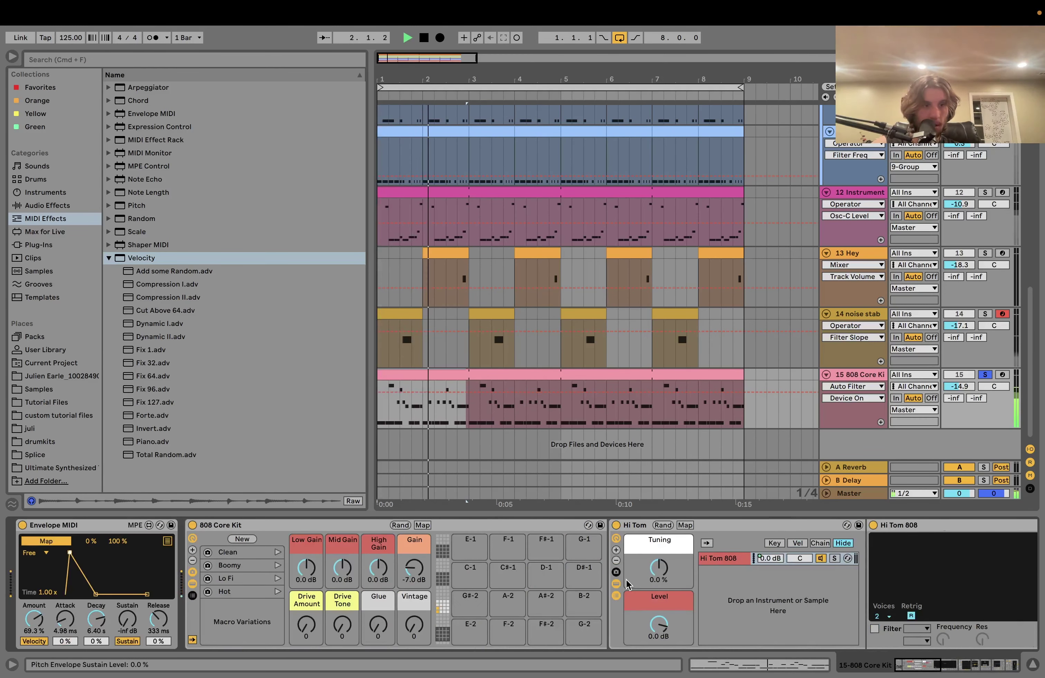
Step: Show the 808 Core Kit's C1 to D#2 drum pads while the kit plays
scroll(484, 599, down, 10)
scroll(625, 580, left, 3)
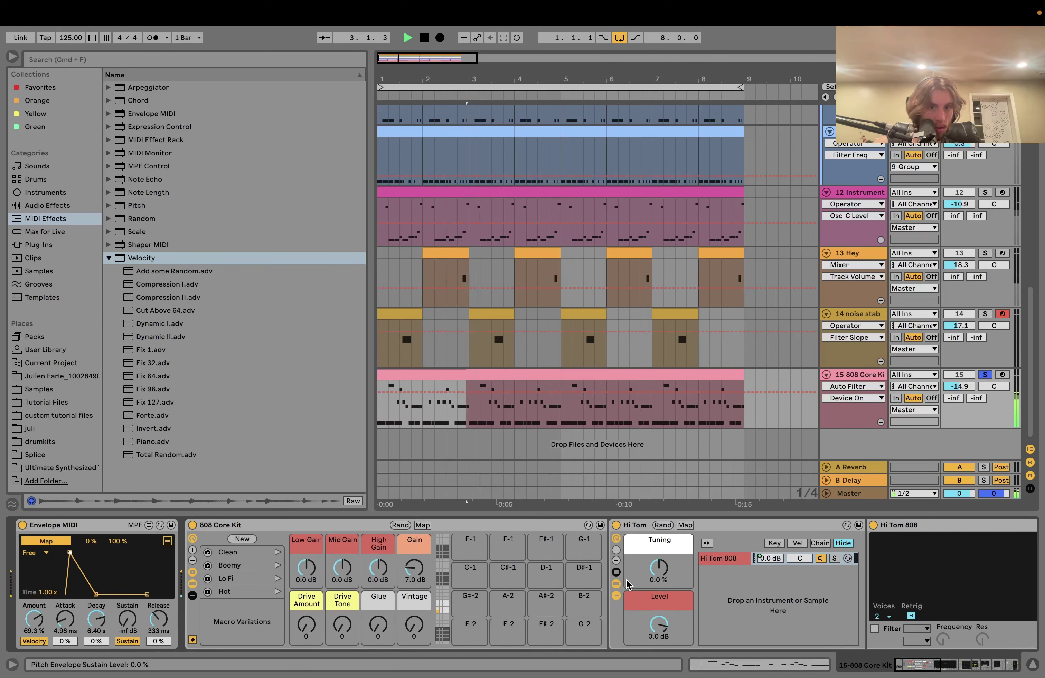
click(442, 607)
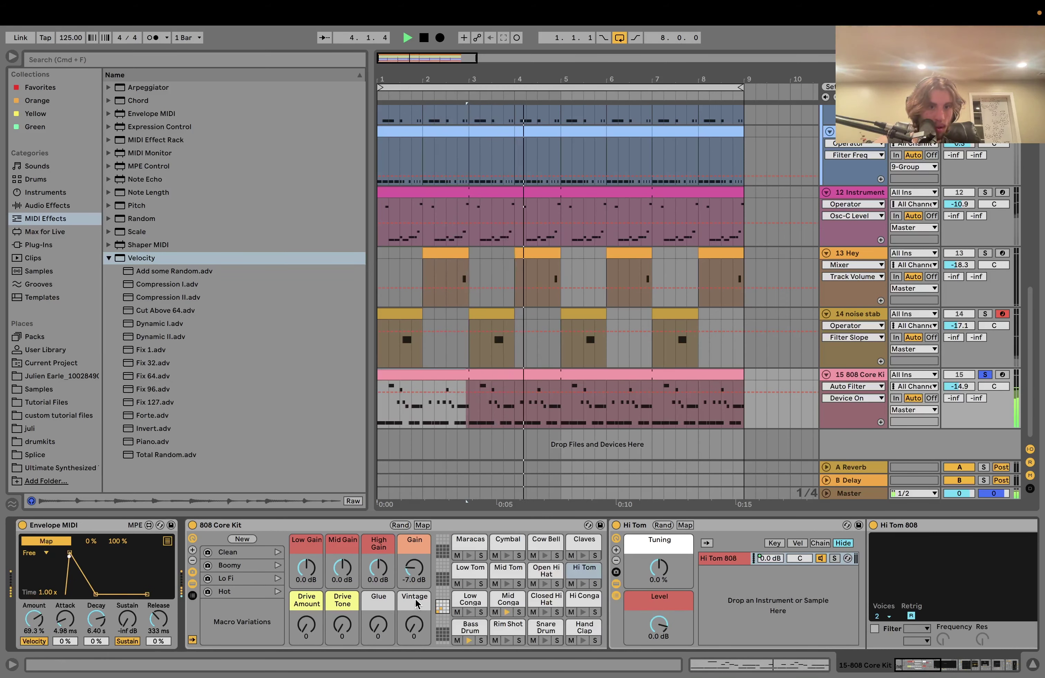
scroll(444, 608, up, 4)
scroll(448, 607, down, 4)
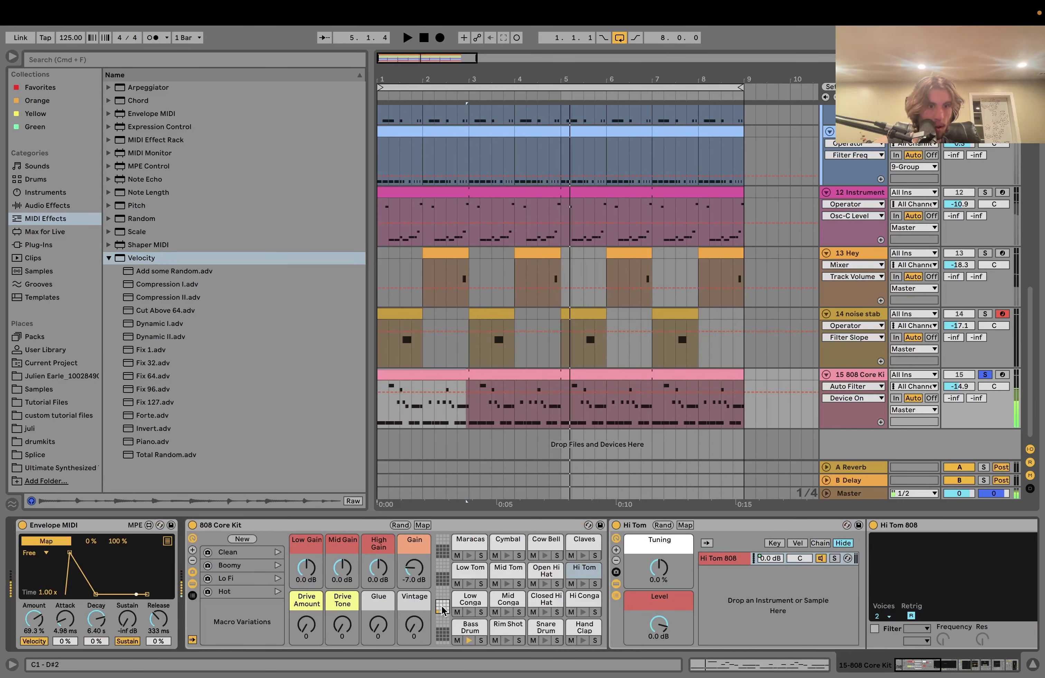
Step: Switch the kit's Grain Delay back on and play the track repeatedly to hear the Spray automation
scroll(423, 610, right, 15)
scroll(396, 613, left, 4)
scroll(396, 614, left, 5)
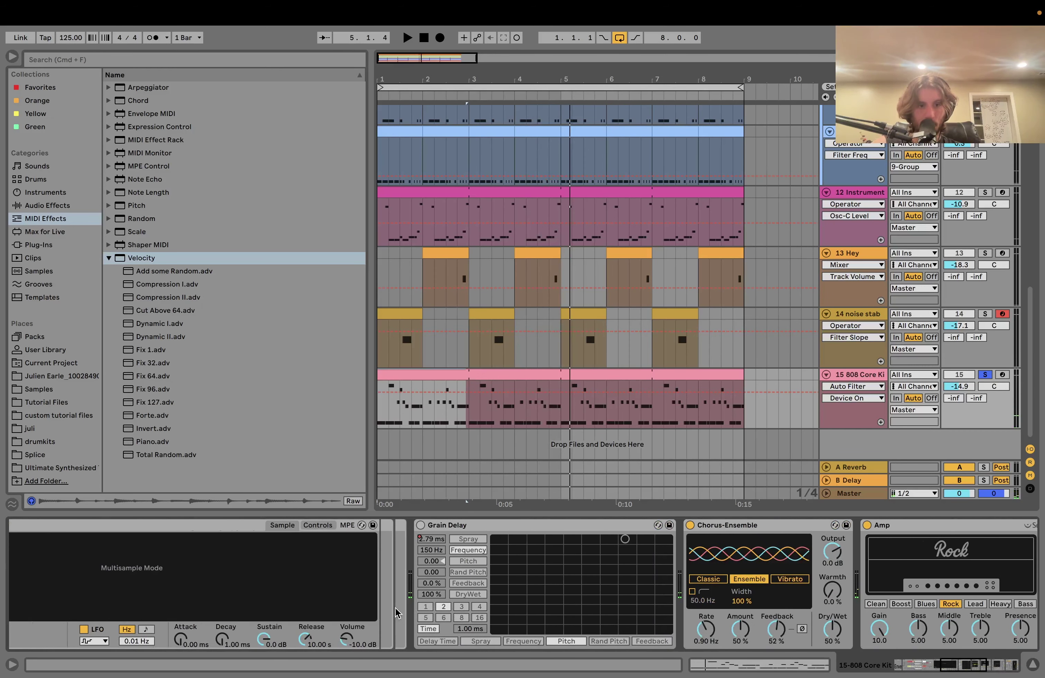
click(420, 526)
key(space)
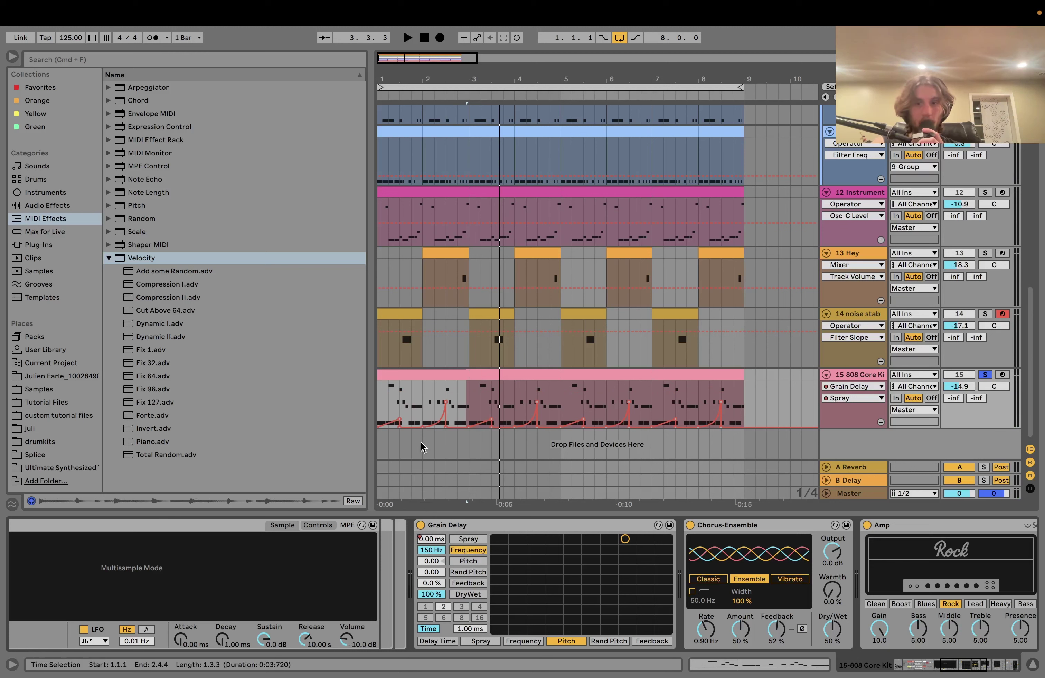
key(space)
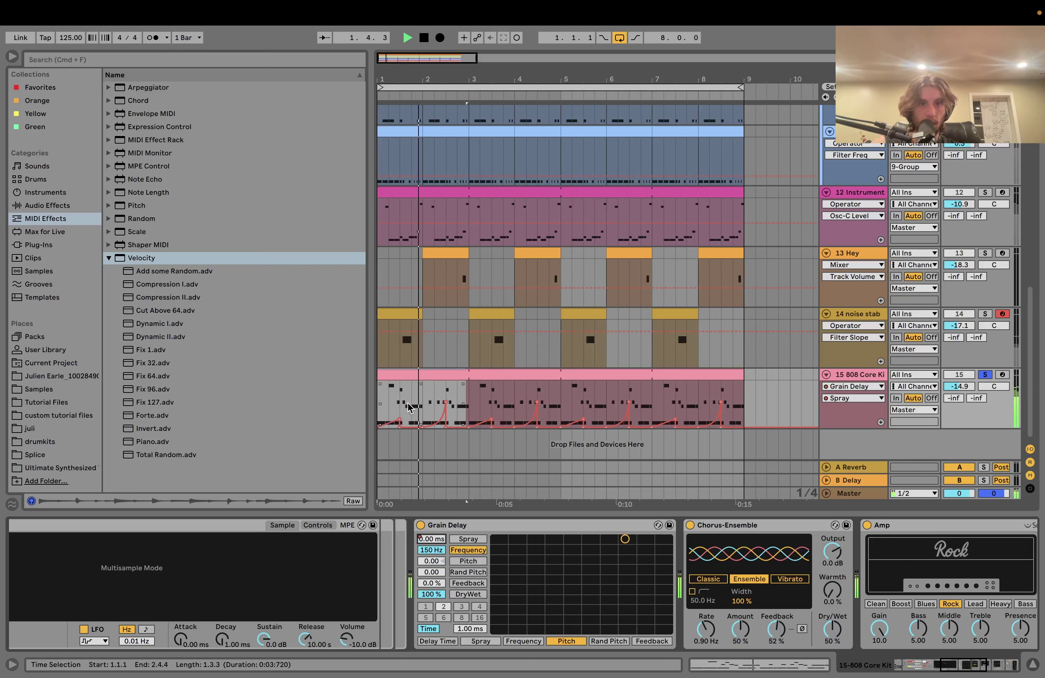
key(space)
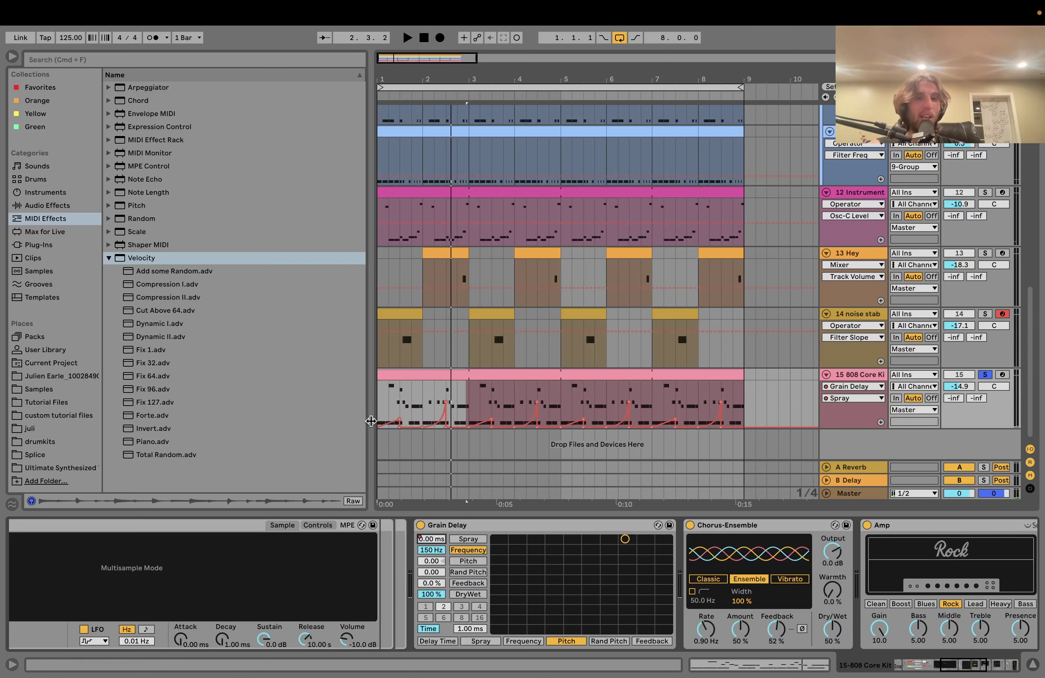
key(space)
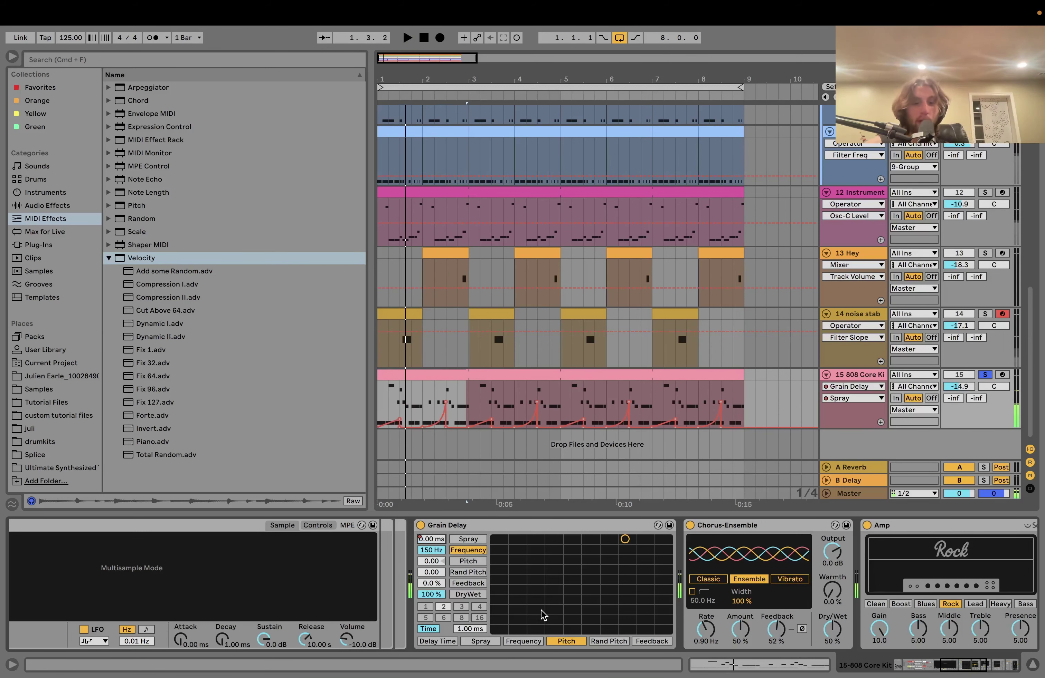
Step: Review the kit's device chain during playback and check the Envelope MIDI's loop mode options
scroll(543, 615, right, 5)
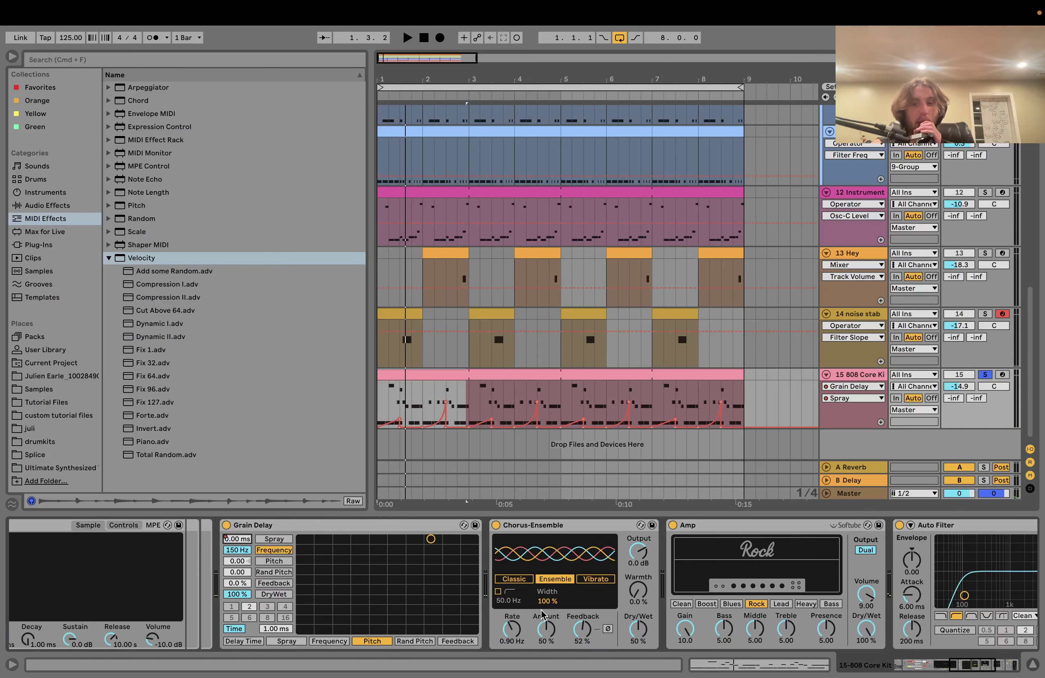
scroll(542, 614, right, 3)
scroll(543, 615, left, 5)
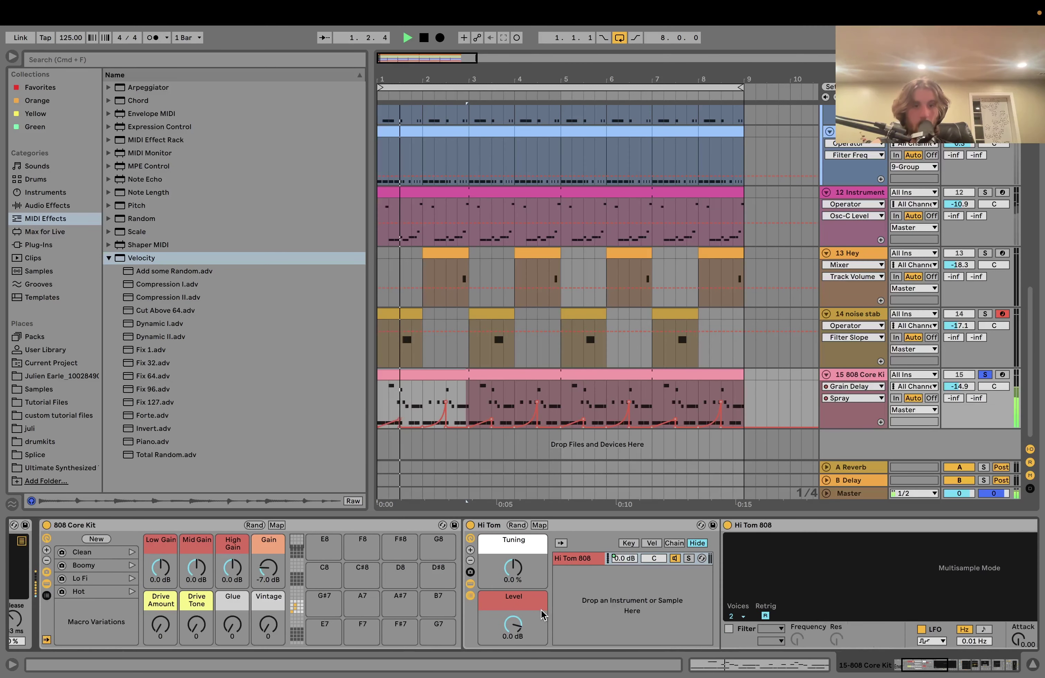
scroll(543, 615, left, 4)
click(36, 553)
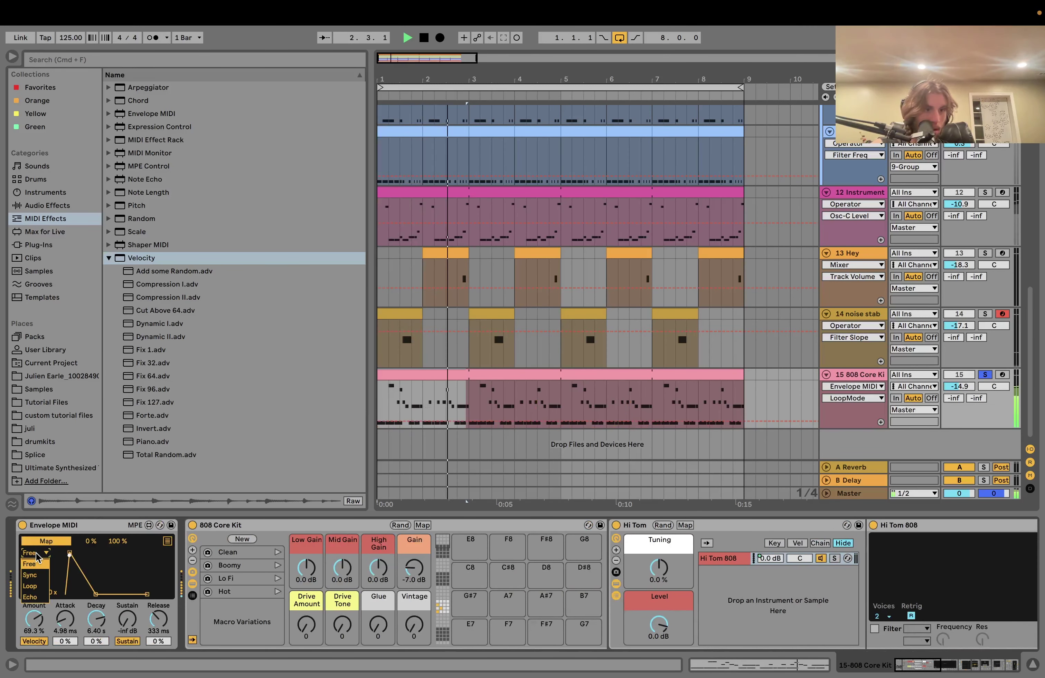
click(36, 553)
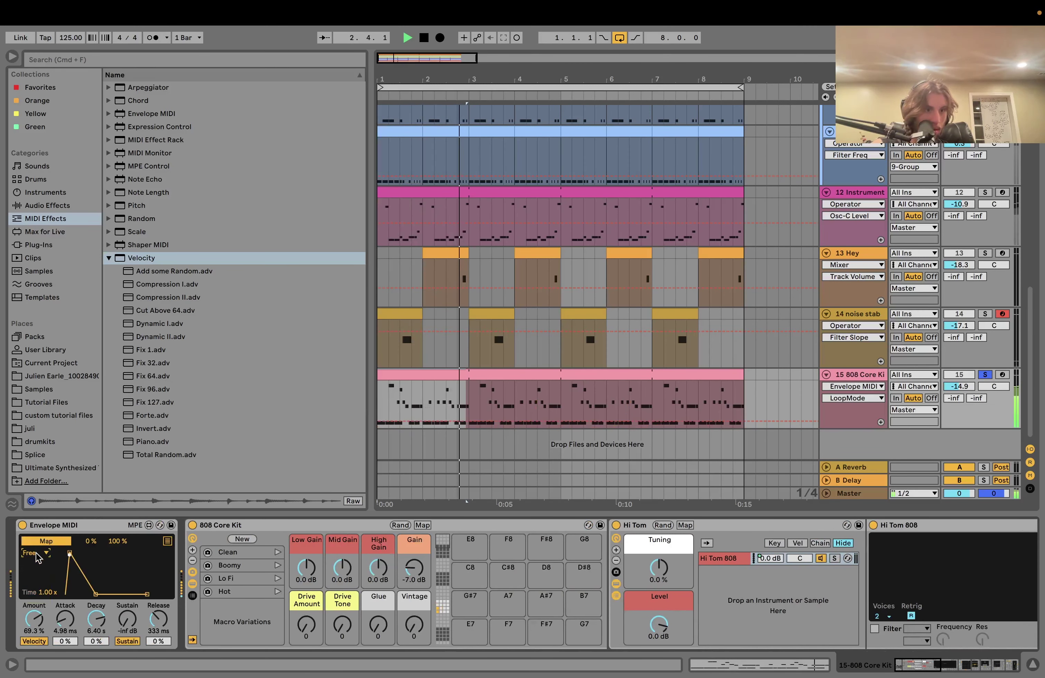
Step: Delete the Envelope MIDI device from the 808 Core Kit track and restart playback
click(68, 527)
key(Delete)
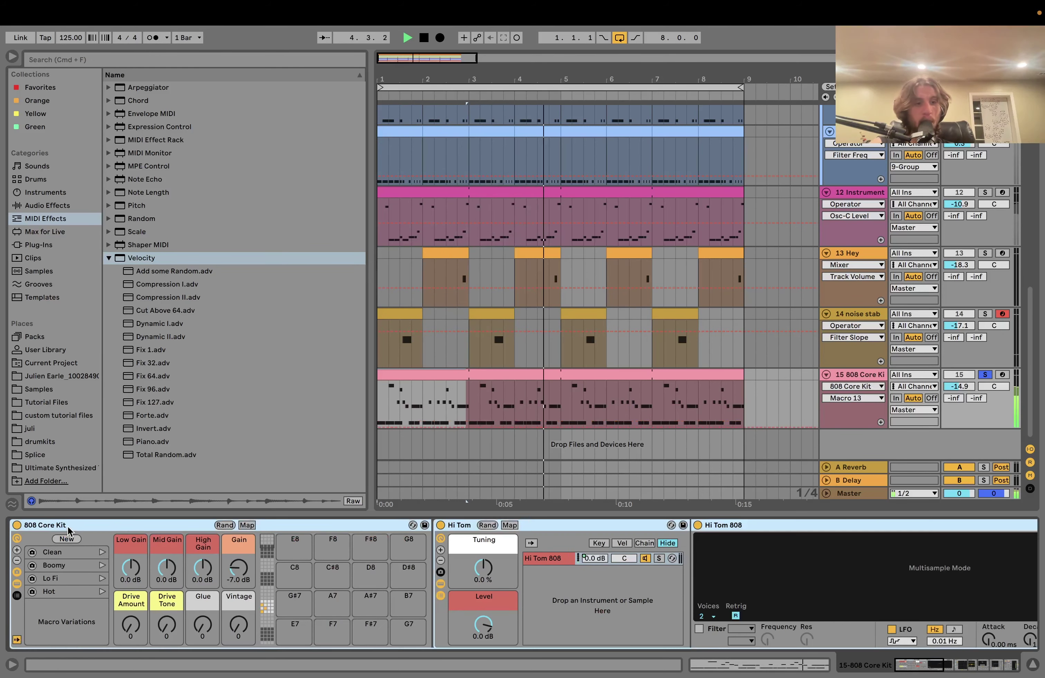
key(space)
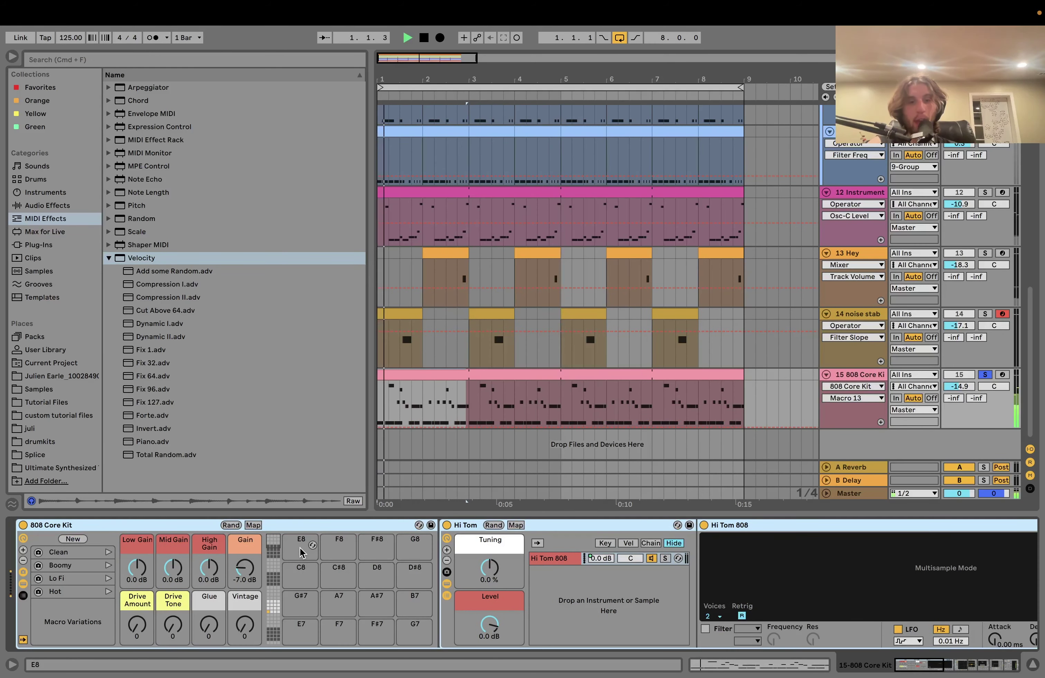
Step: Switch on the kit's sidechain Compressor, unsolo track 15, and play it with the full mix
scroll(300, 553, right, 10)
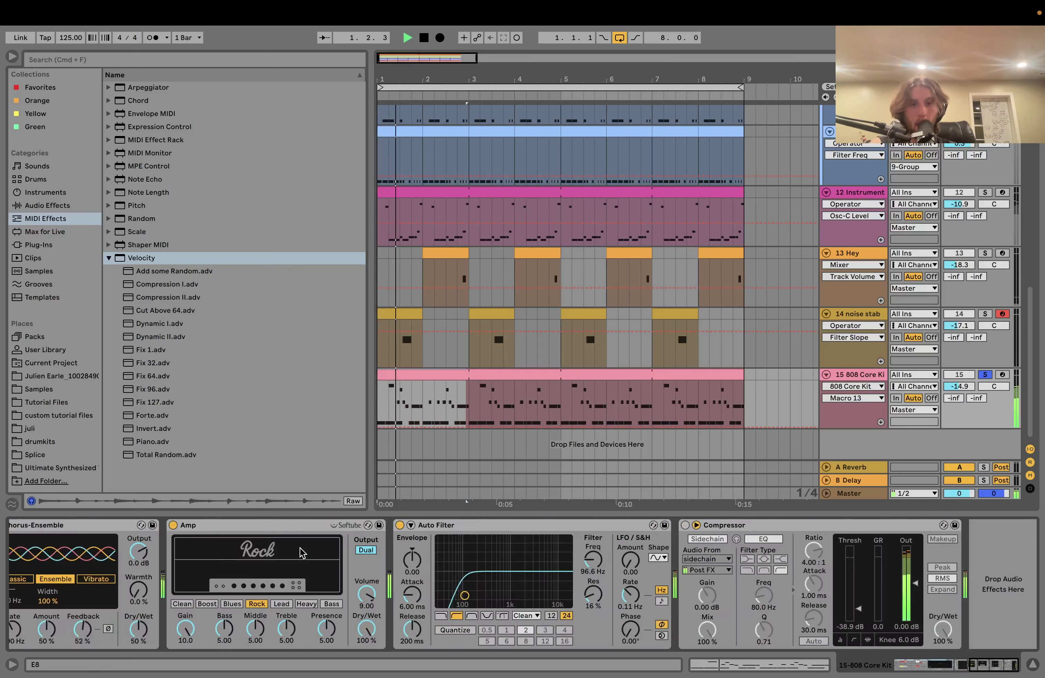
click(685, 526)
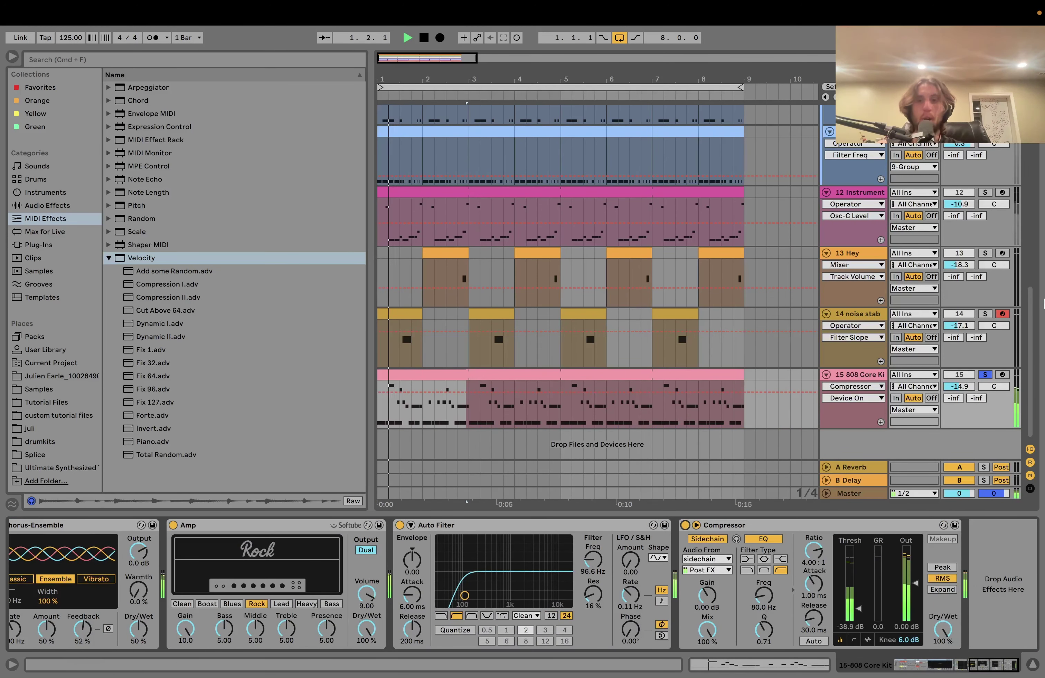
click(986, 376)
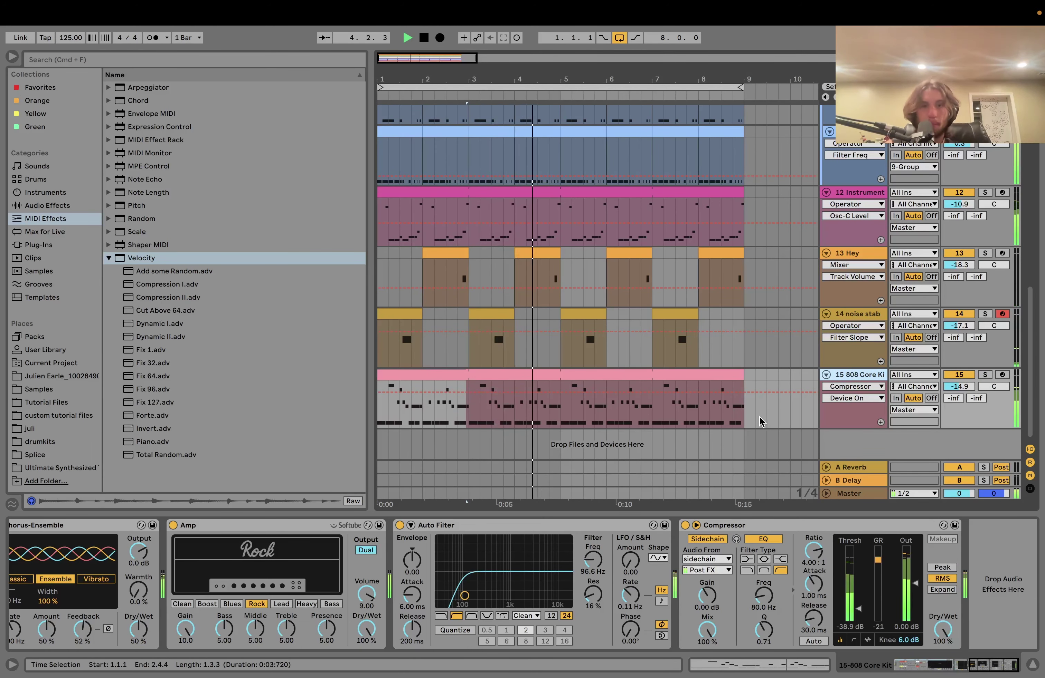
key(space)
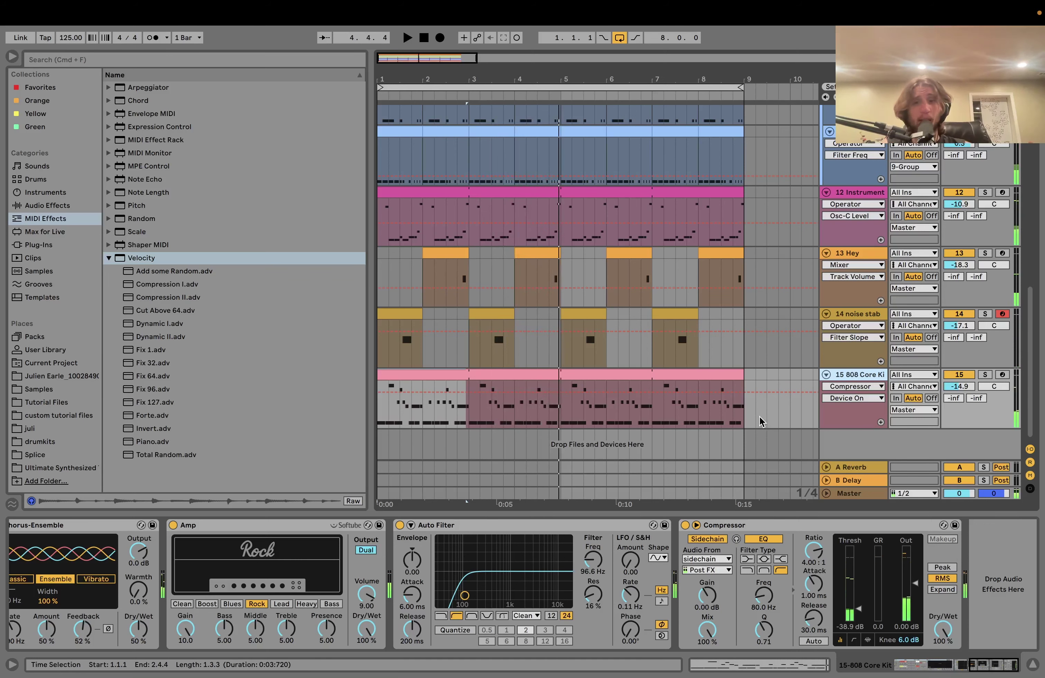
Step: Fold all tracks in the arrangement and place the insert marker at 1.1.1 on the 9 Group track
scroll(761, 421, up, 10)
click(878, 186)
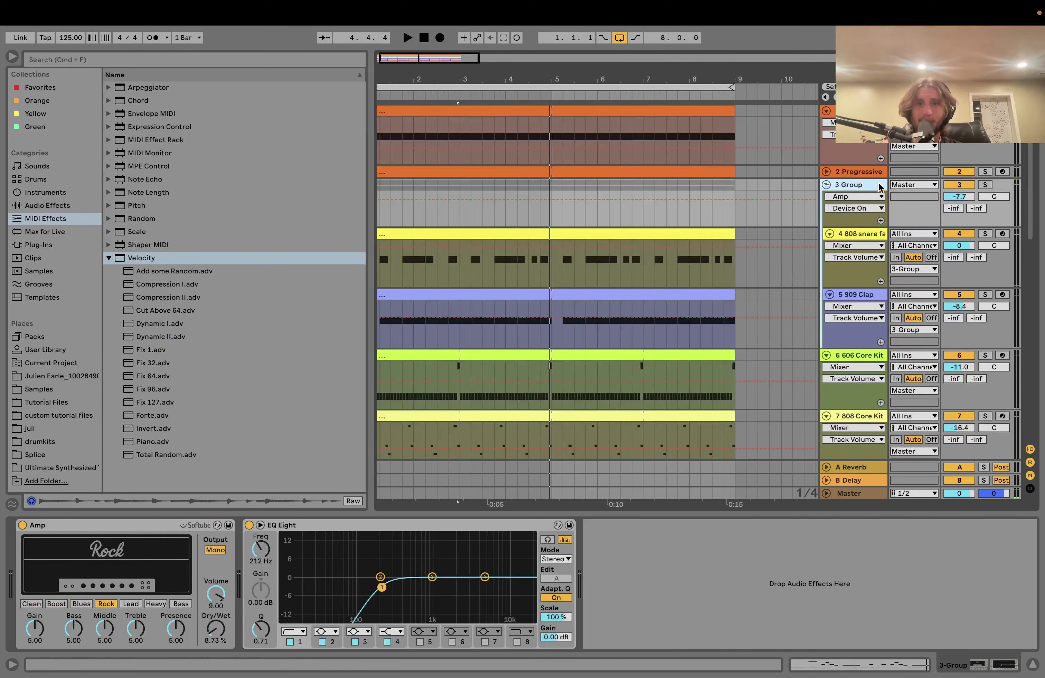
key(alt+u)
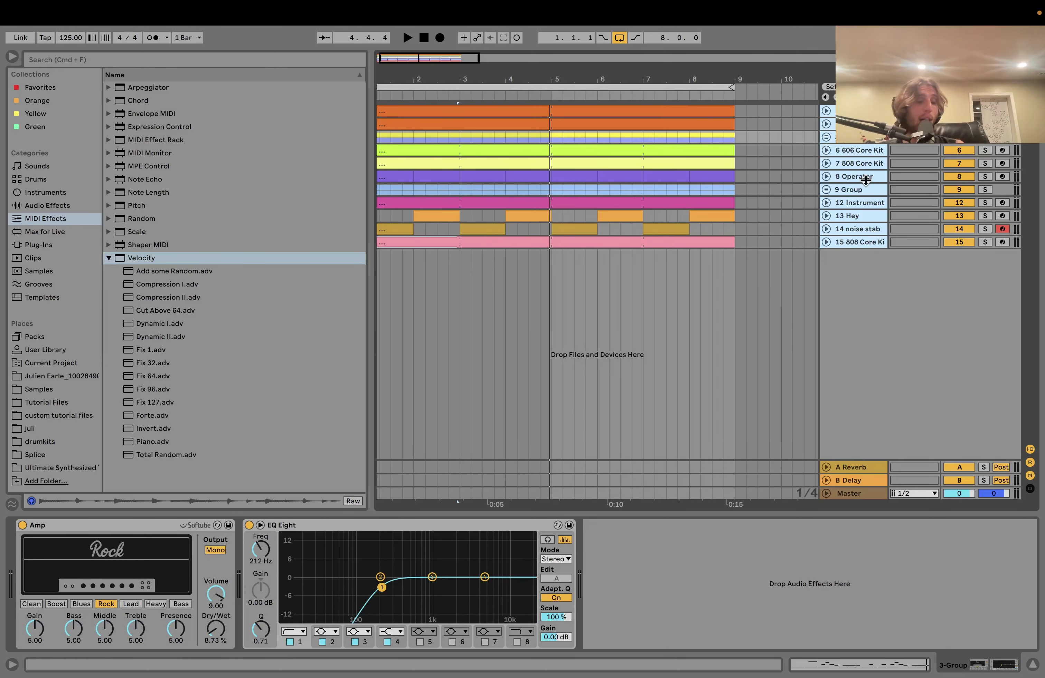
scroll(512, 206, left, 2)
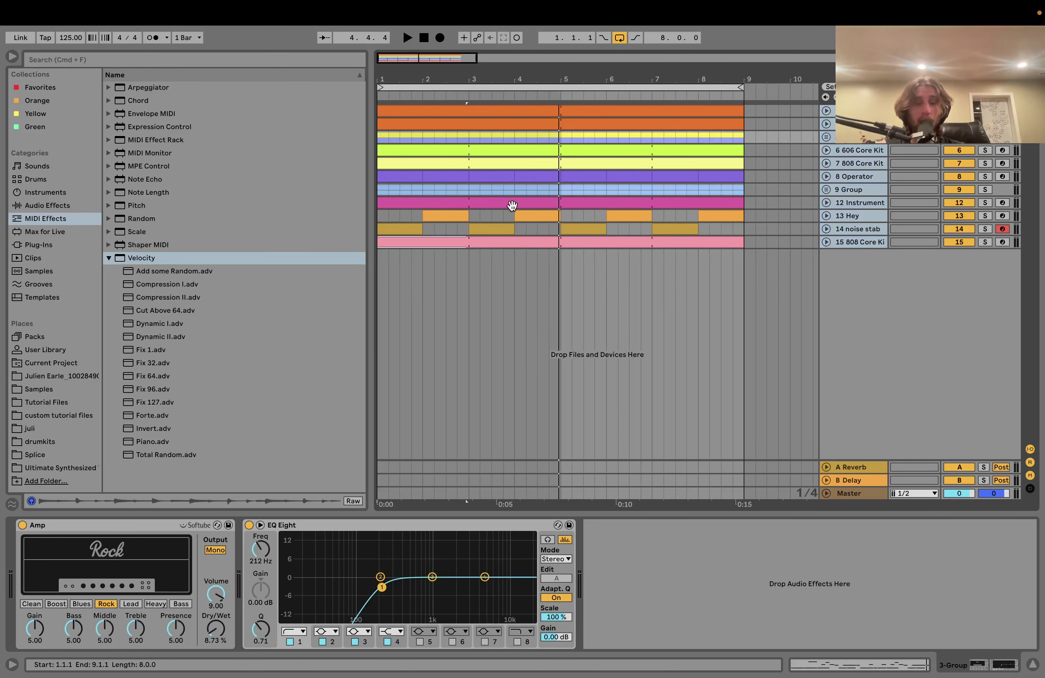
click(379, 193)
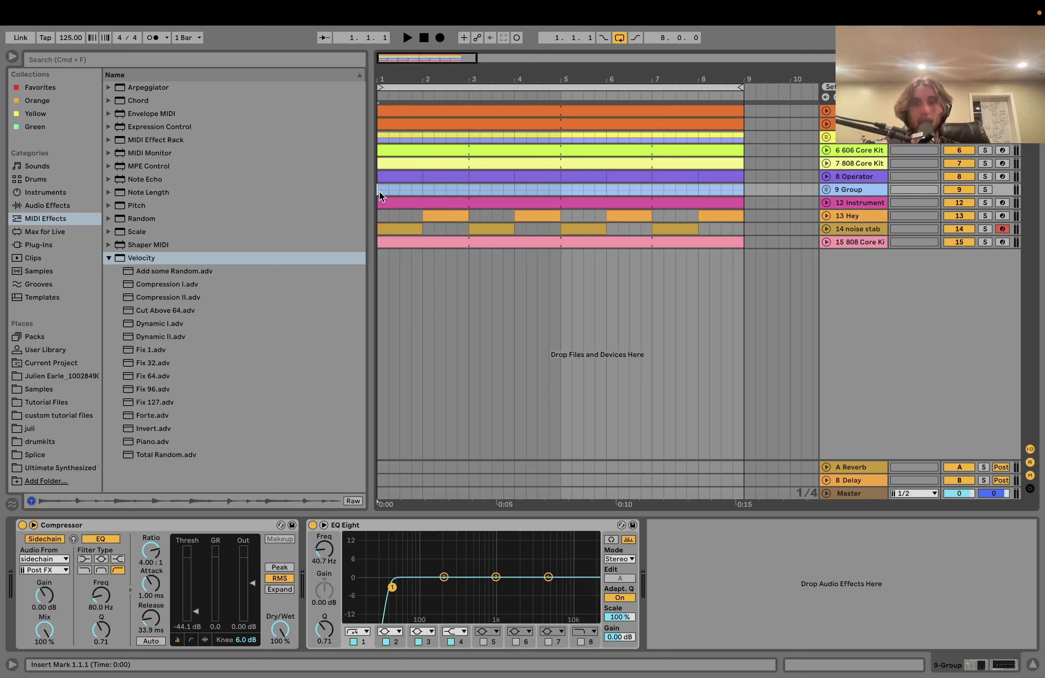